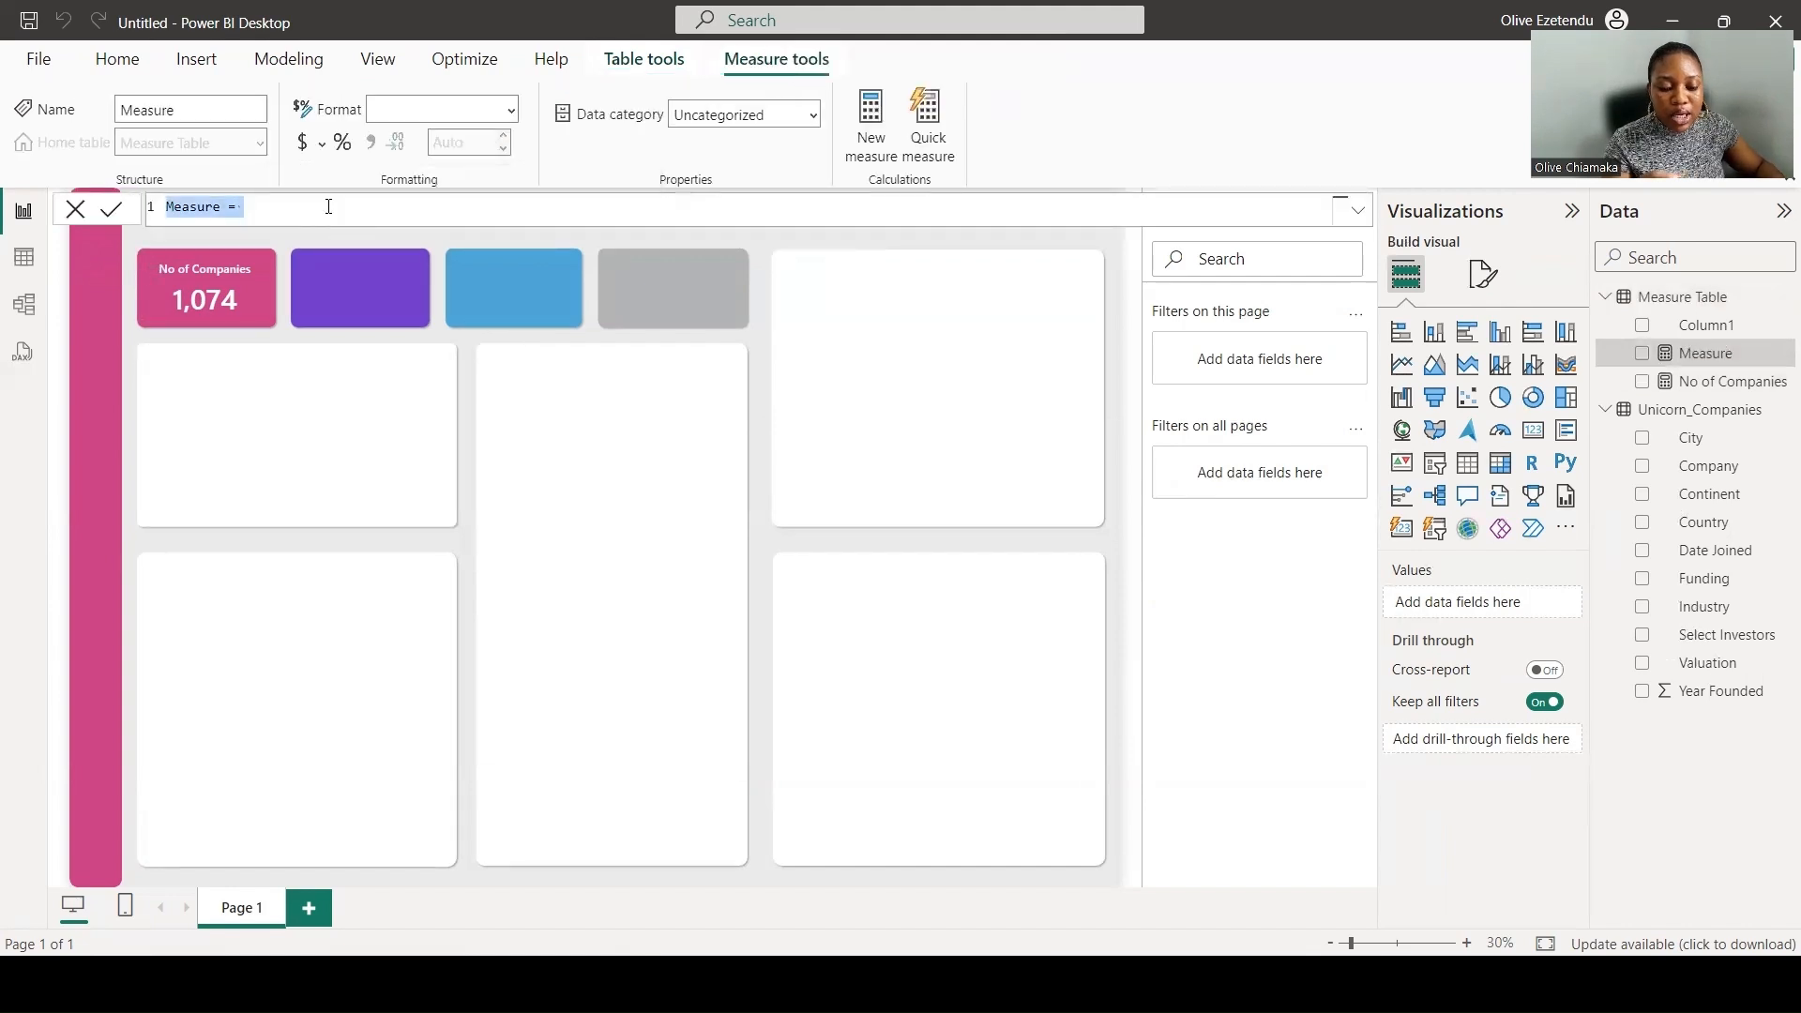
- Define the new measure as Total Funding = SUM(Unicorn_Companies[Funding])
type("Funding")
key("ctrl+a")
key("Home")
type("Total")
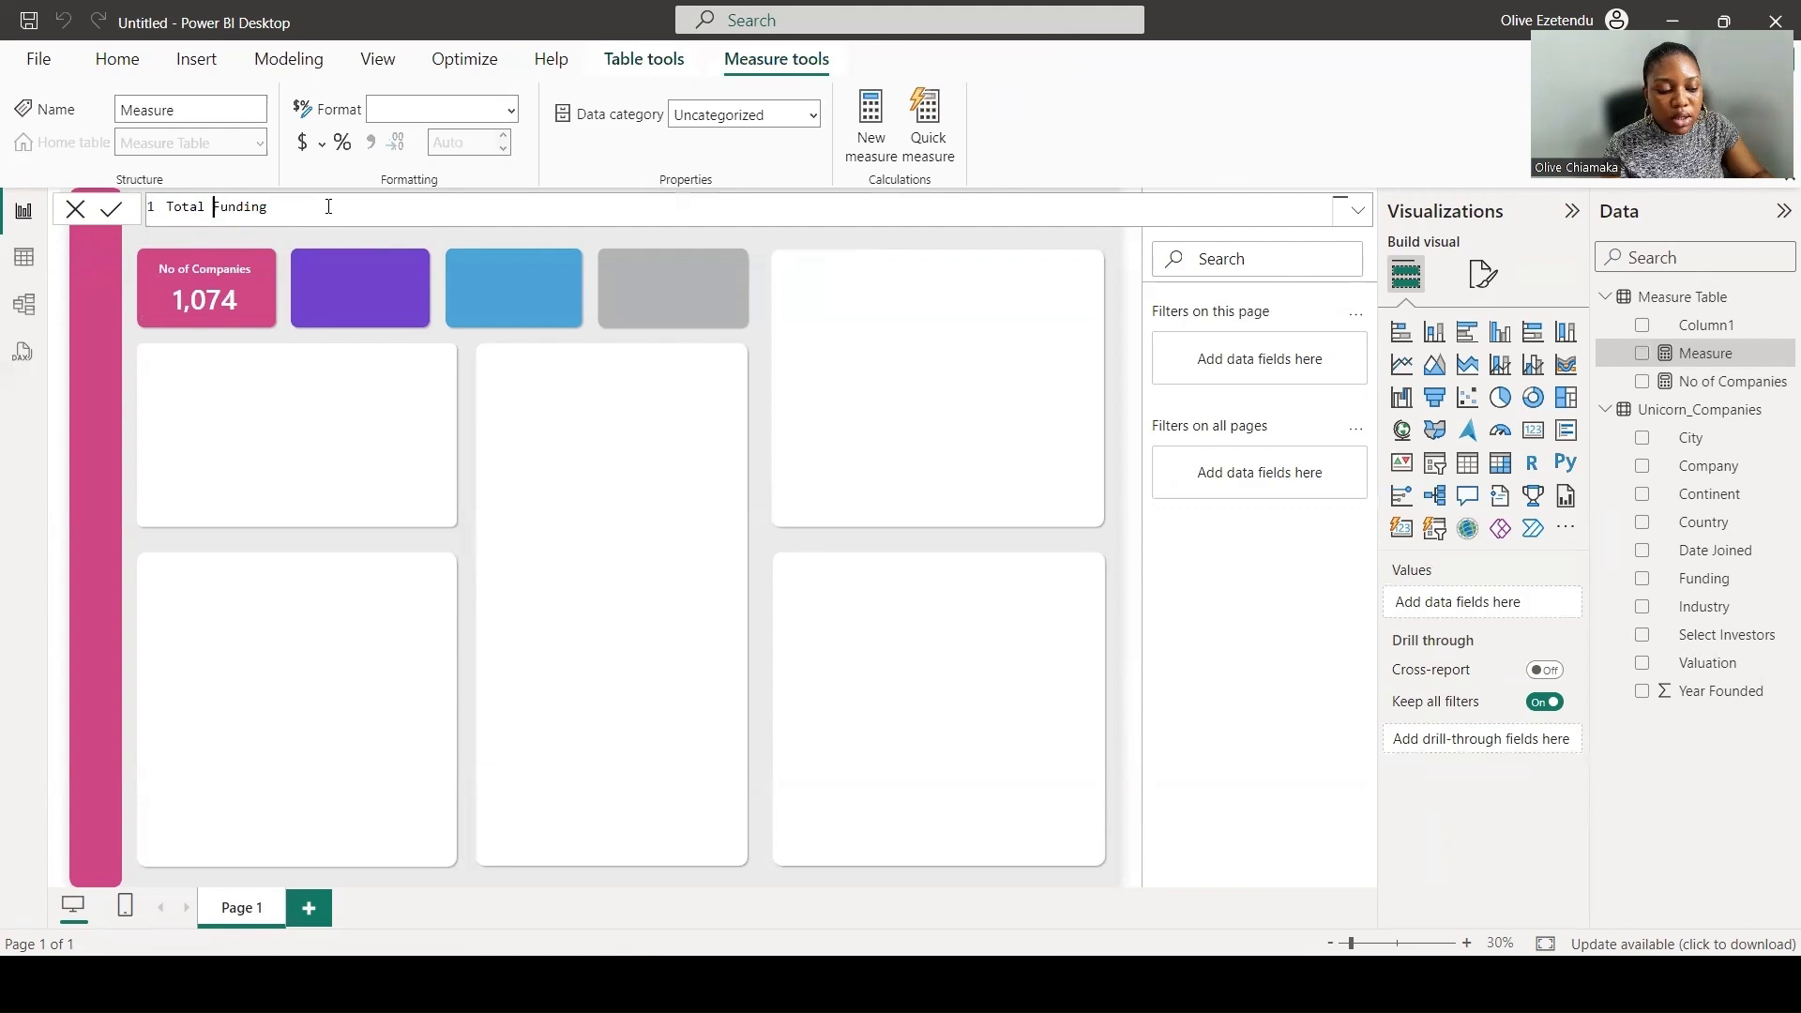
key("shift+End")
type("= ")
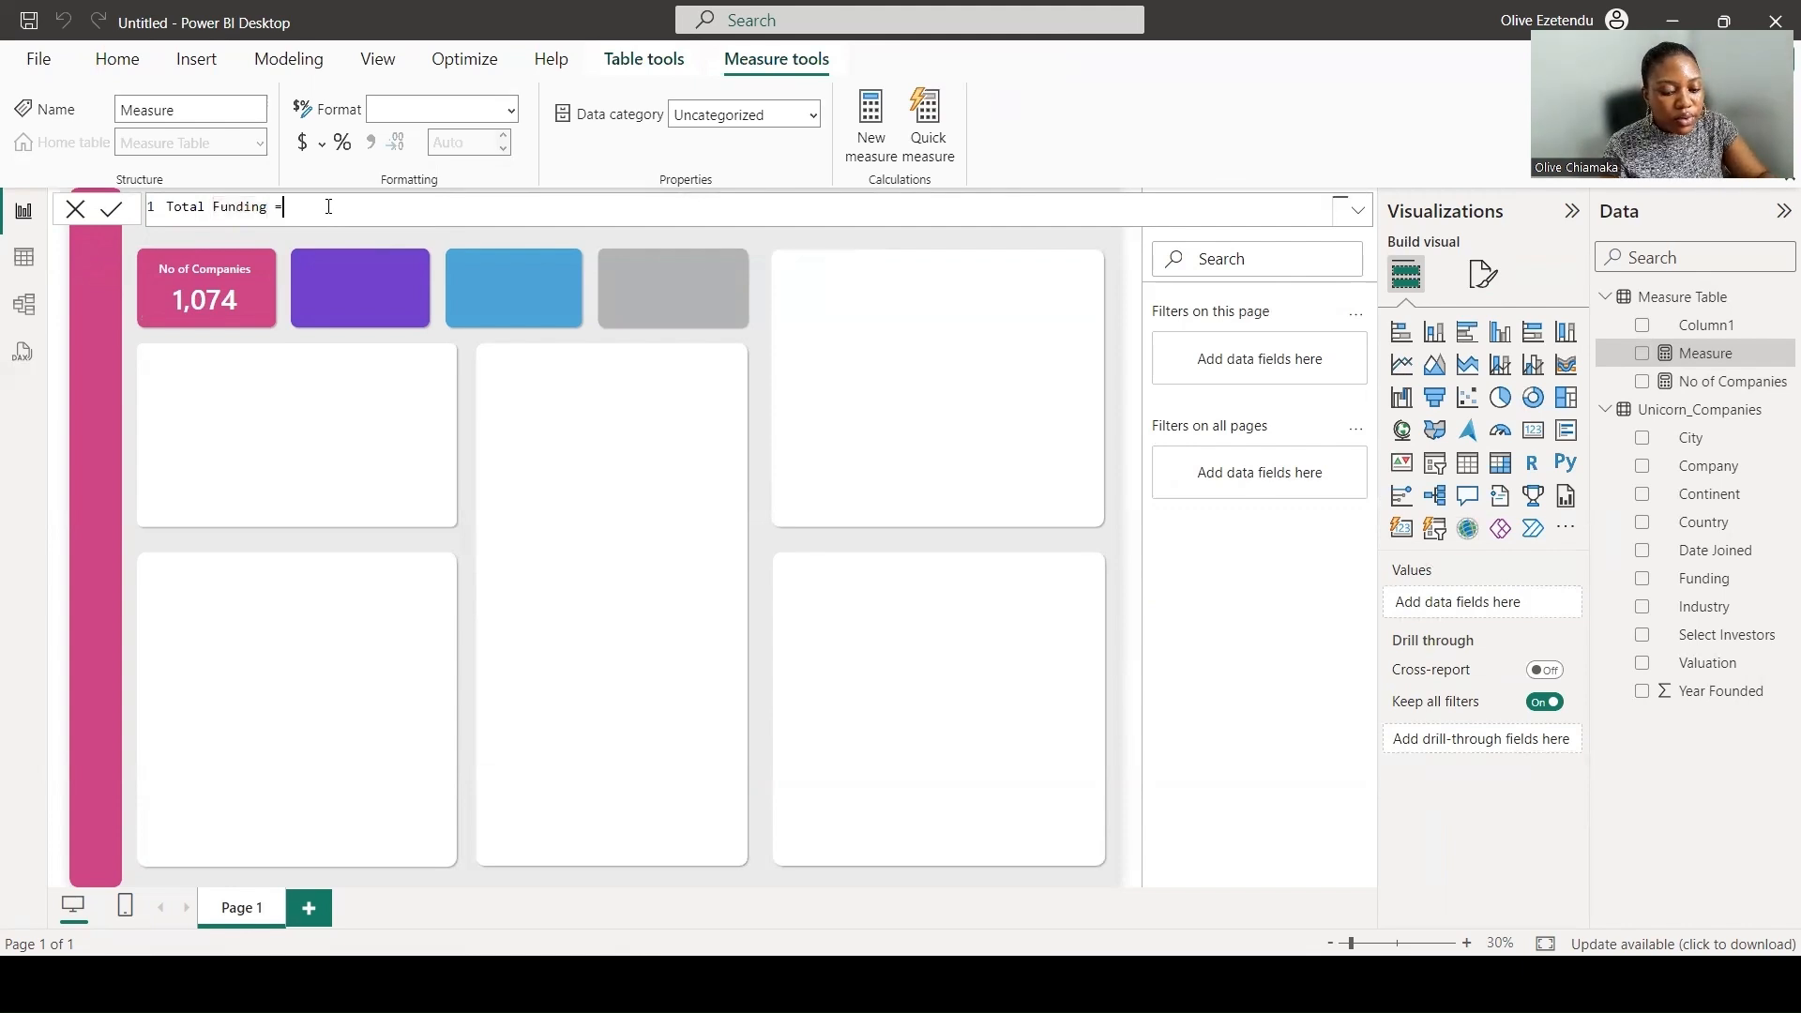
type("Sum")
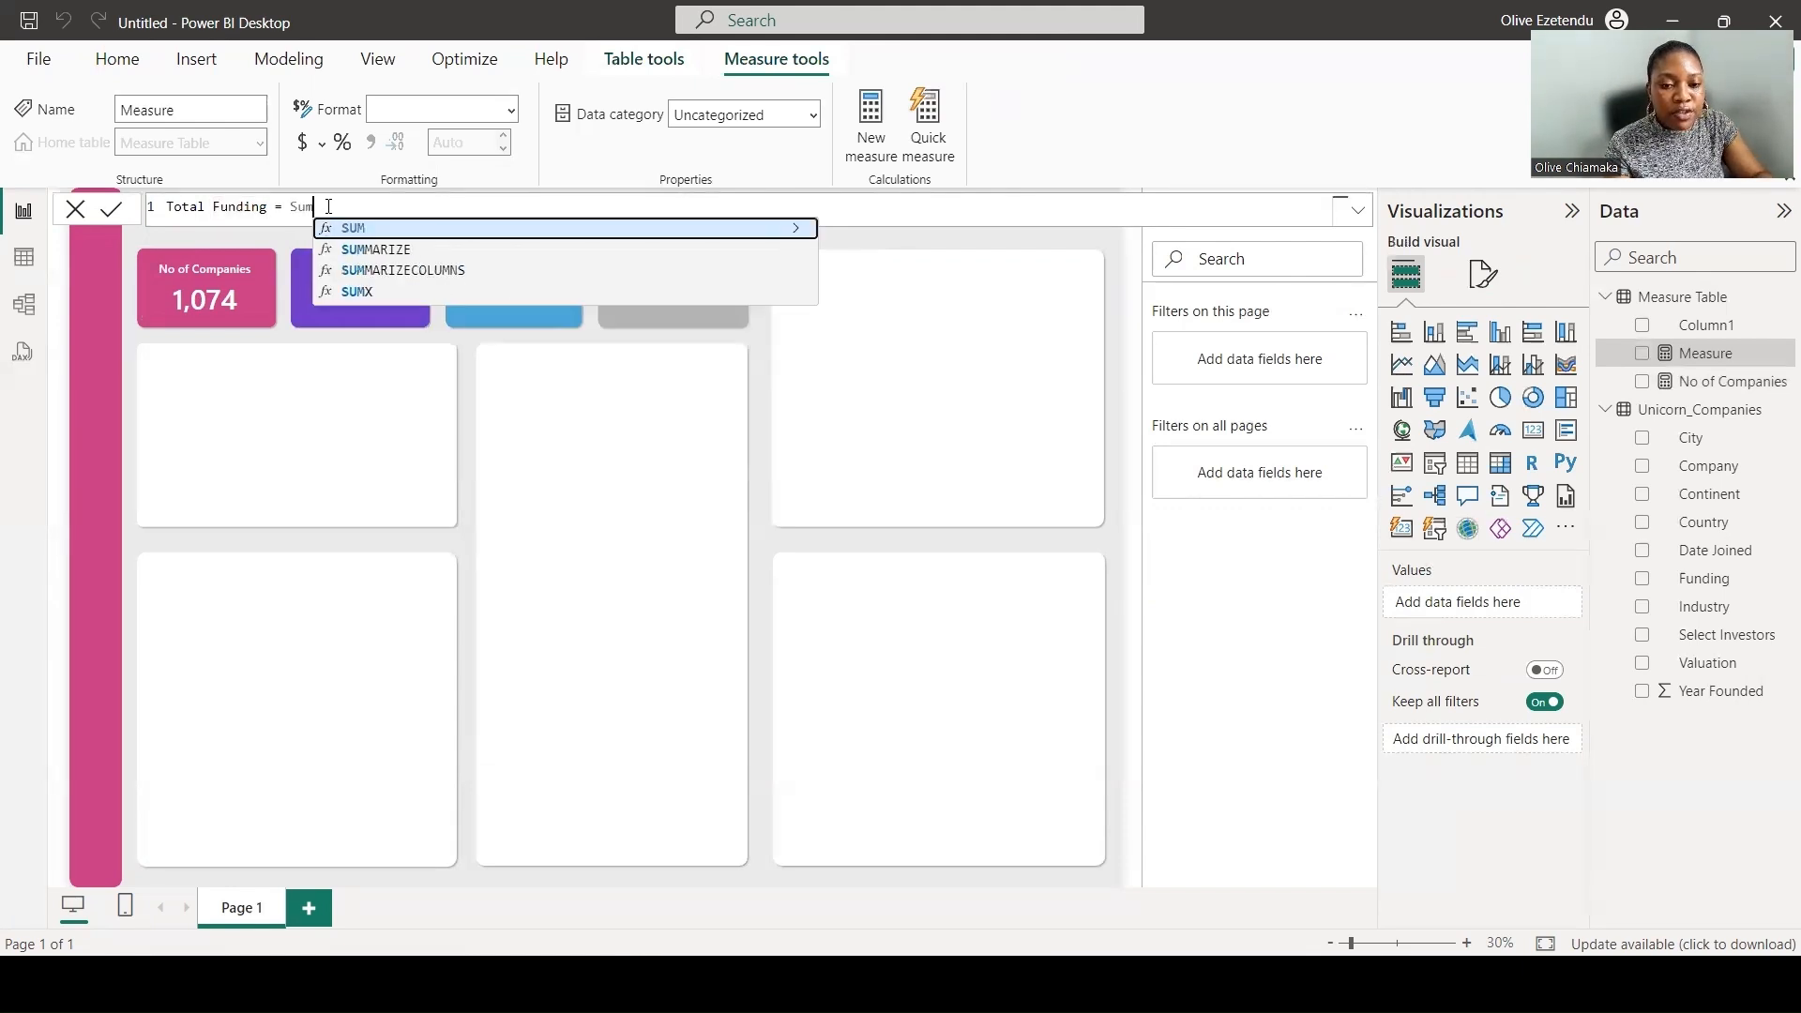
left_click(380, 233)
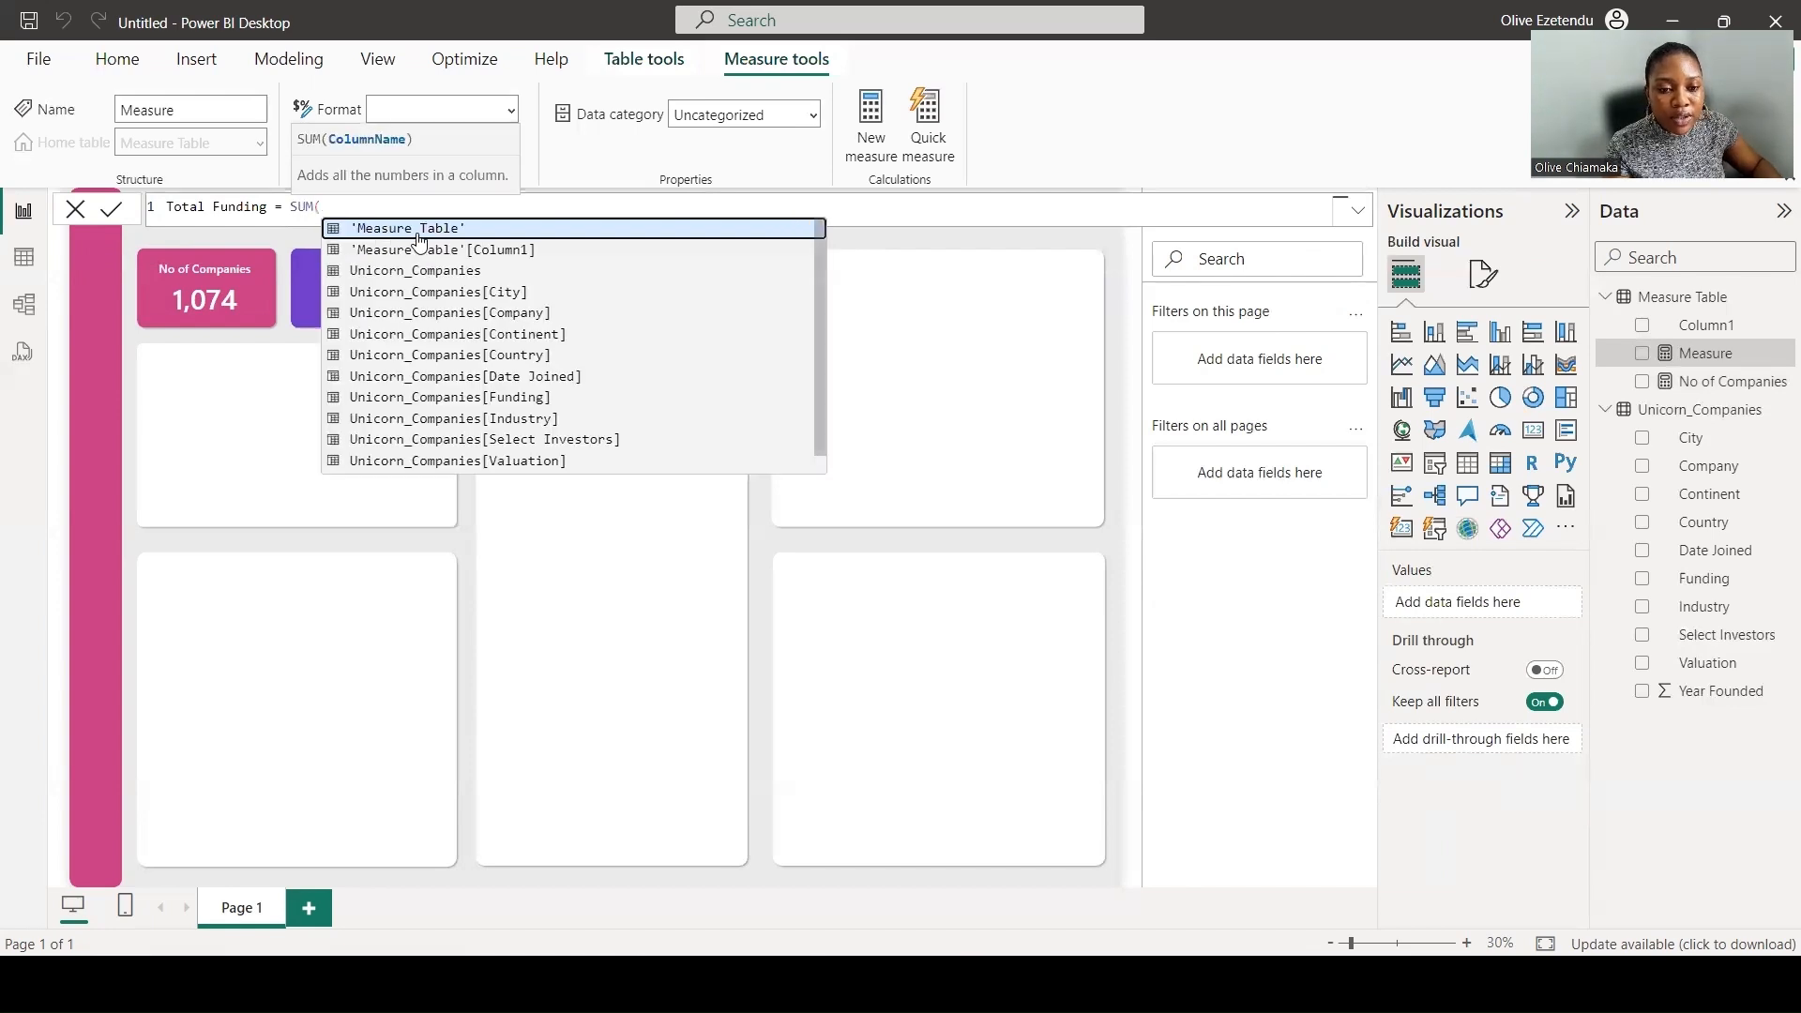
left_click(540, 399)
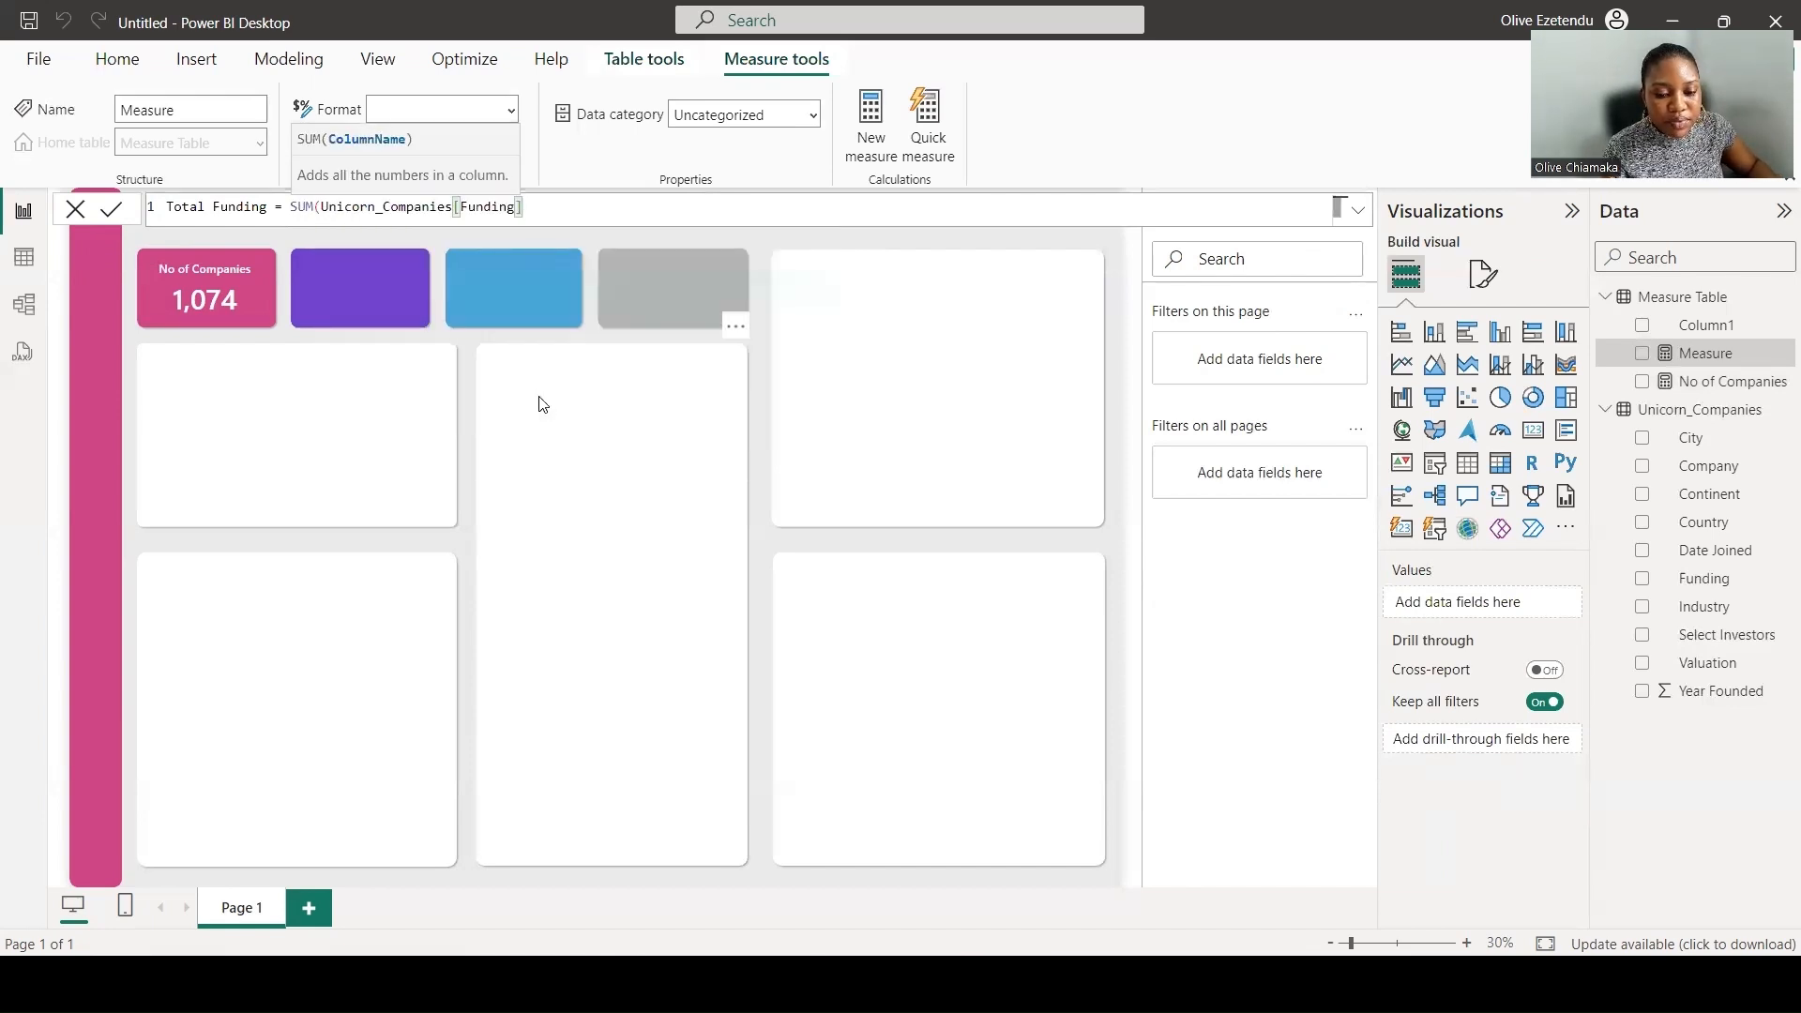
type(")")
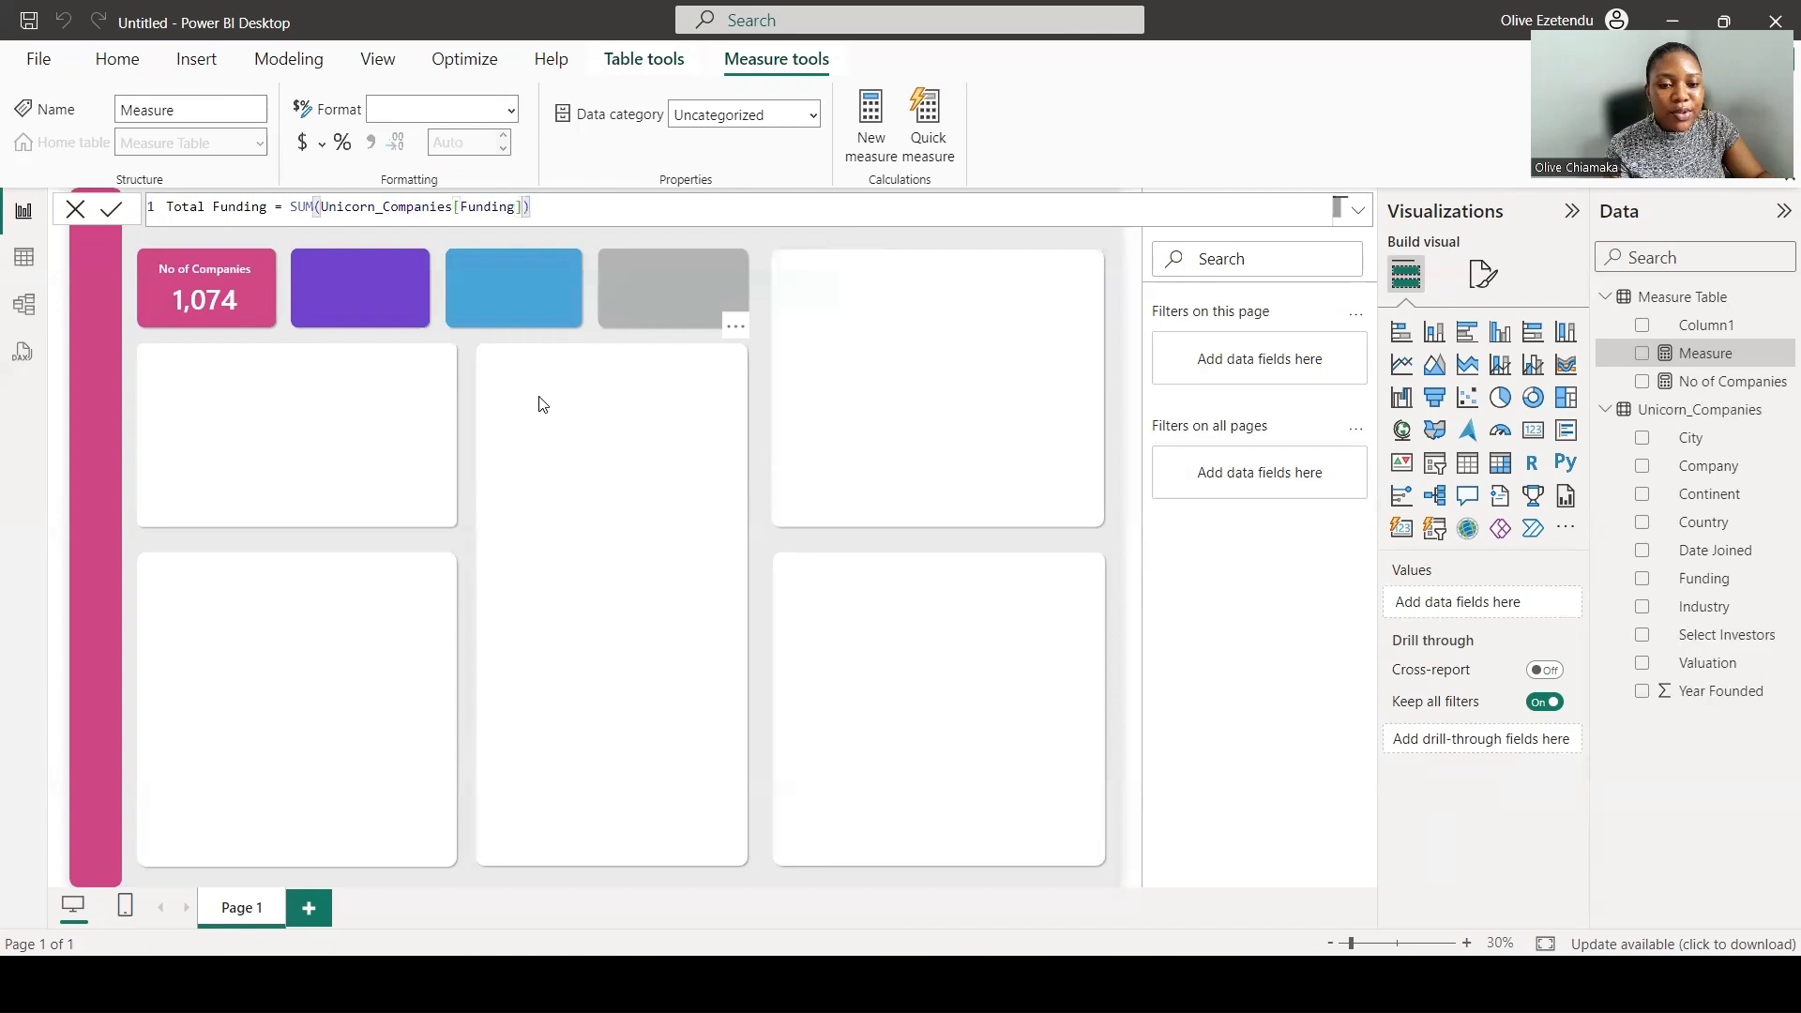
key("Return")
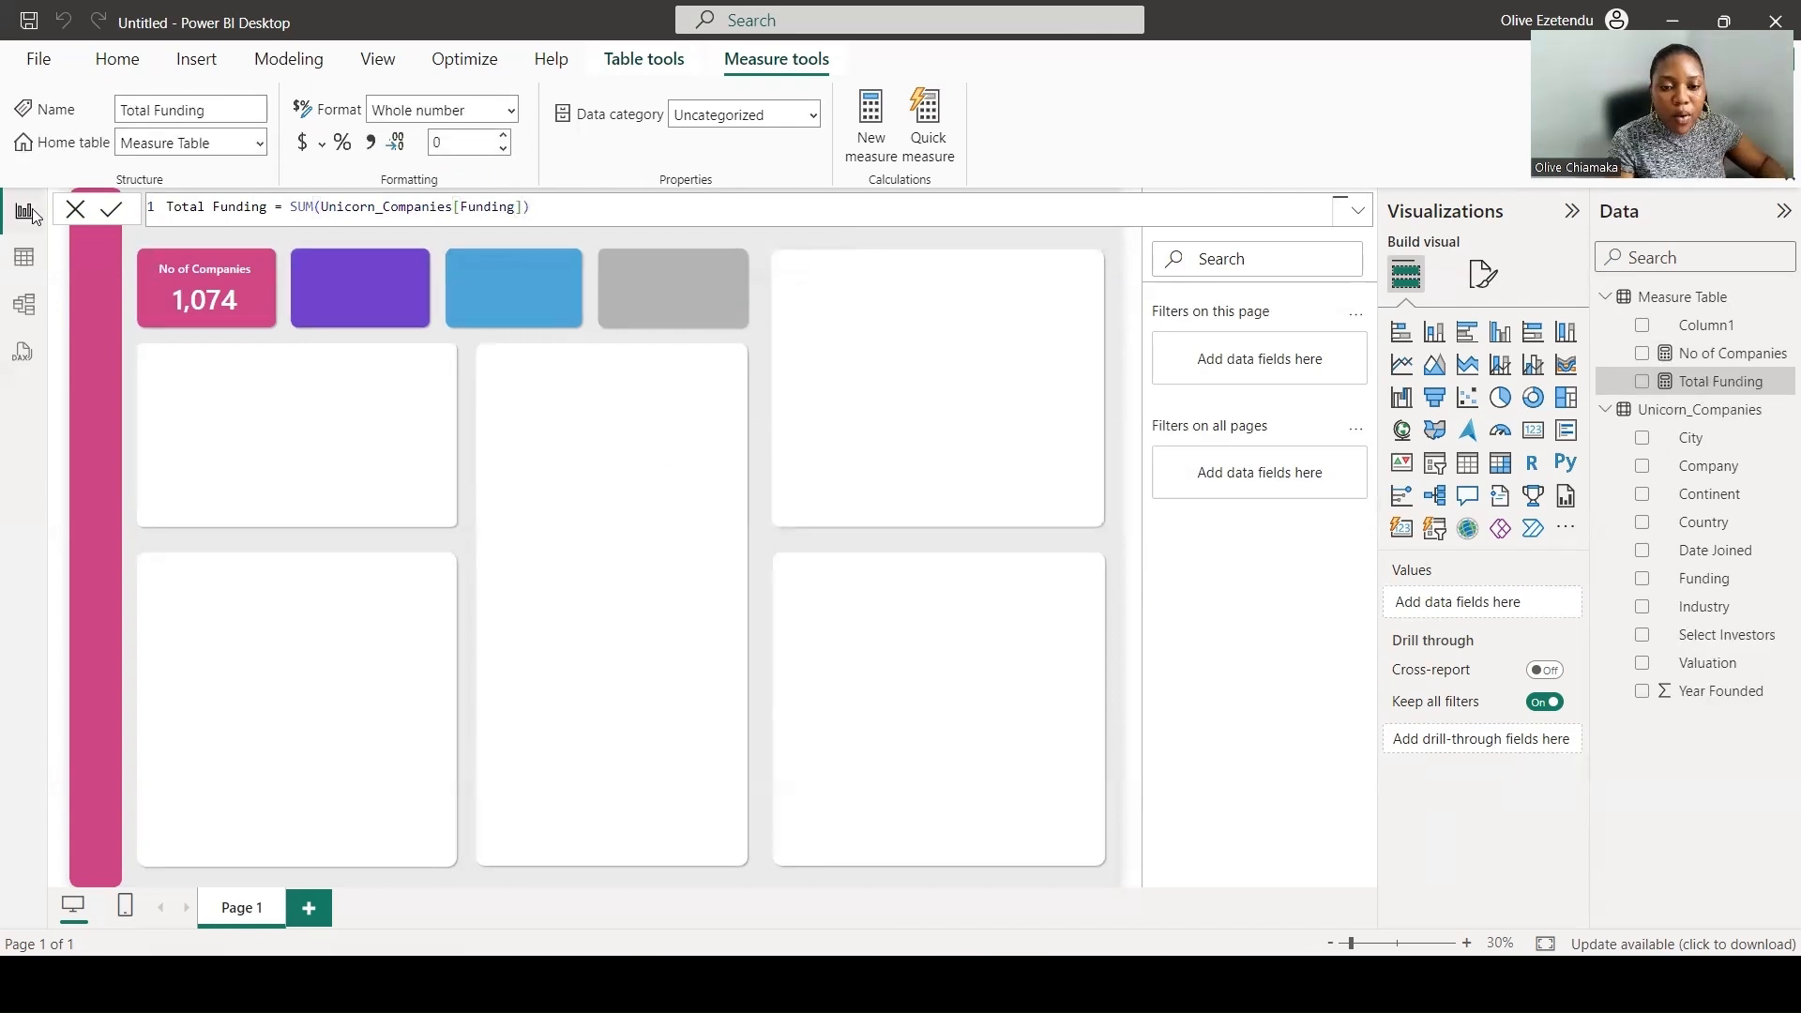
- Copy the No of Companies card onto the purple, blue and grey tiles, and replace the purple card's field with Total Funding
left_click(238, 281)
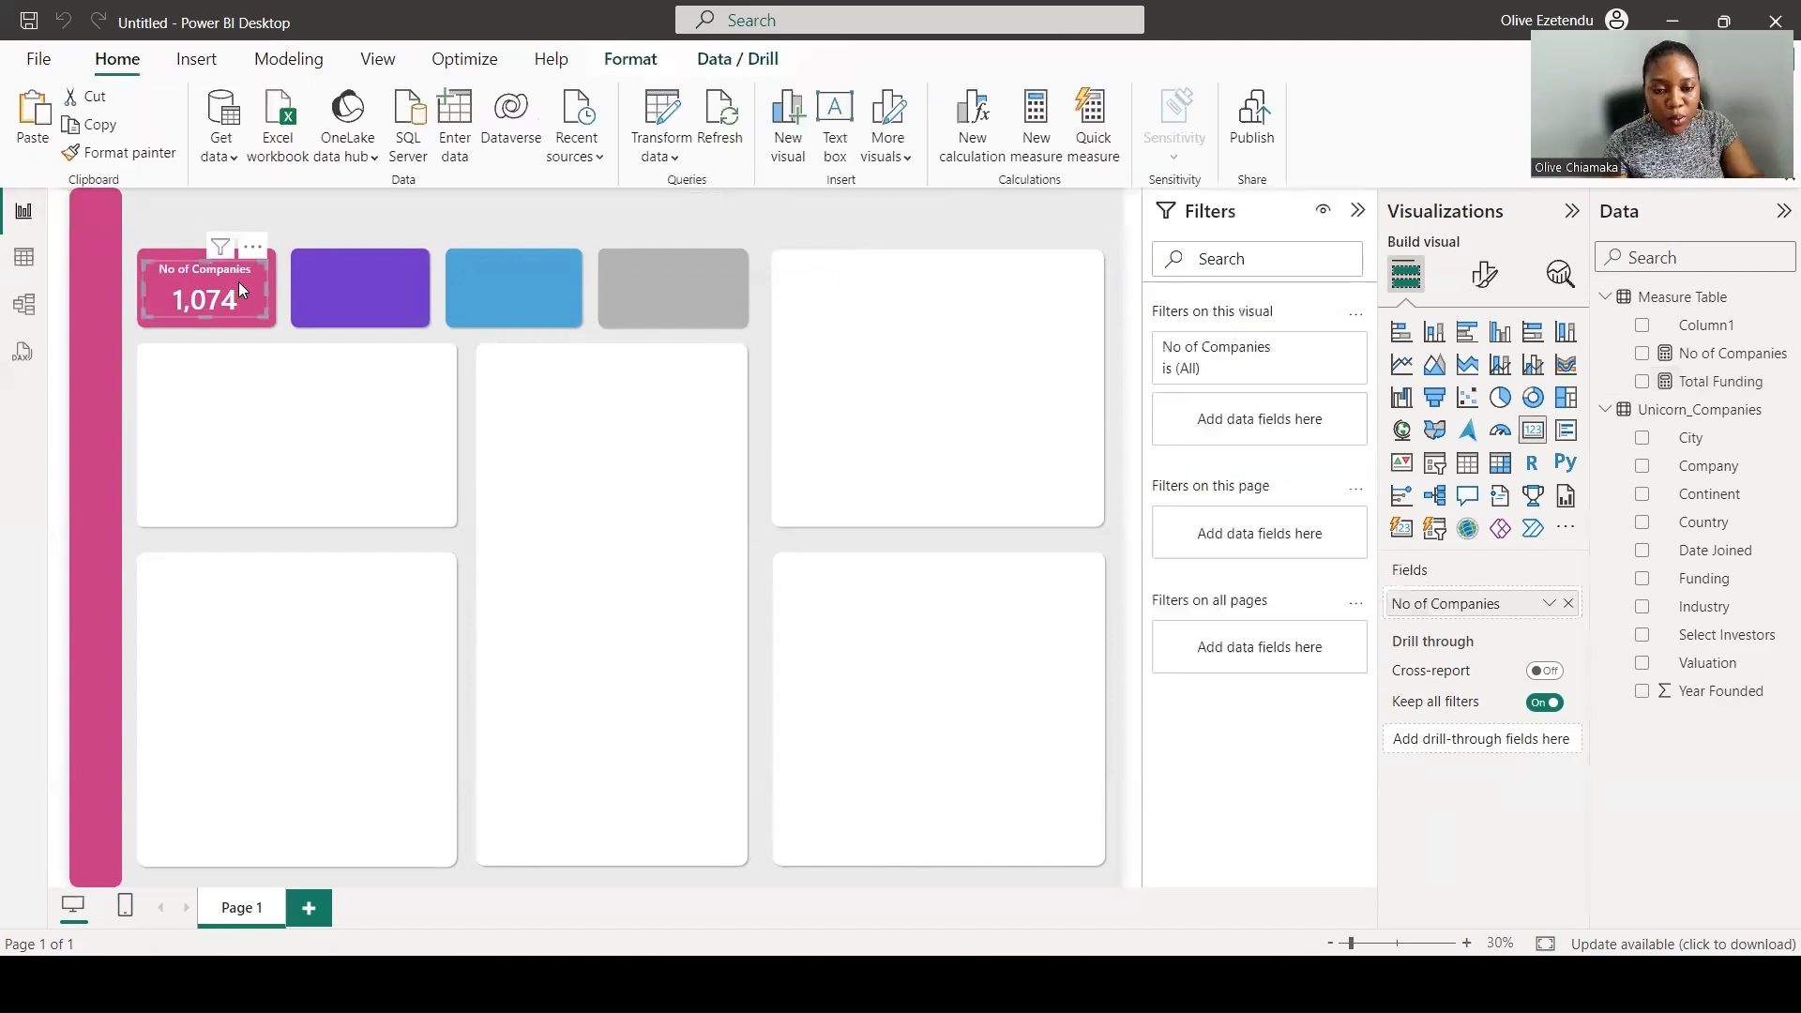
key("ctrl+c")
key("ctrl+v")
left_click_drag(239, 282, 375, 294)
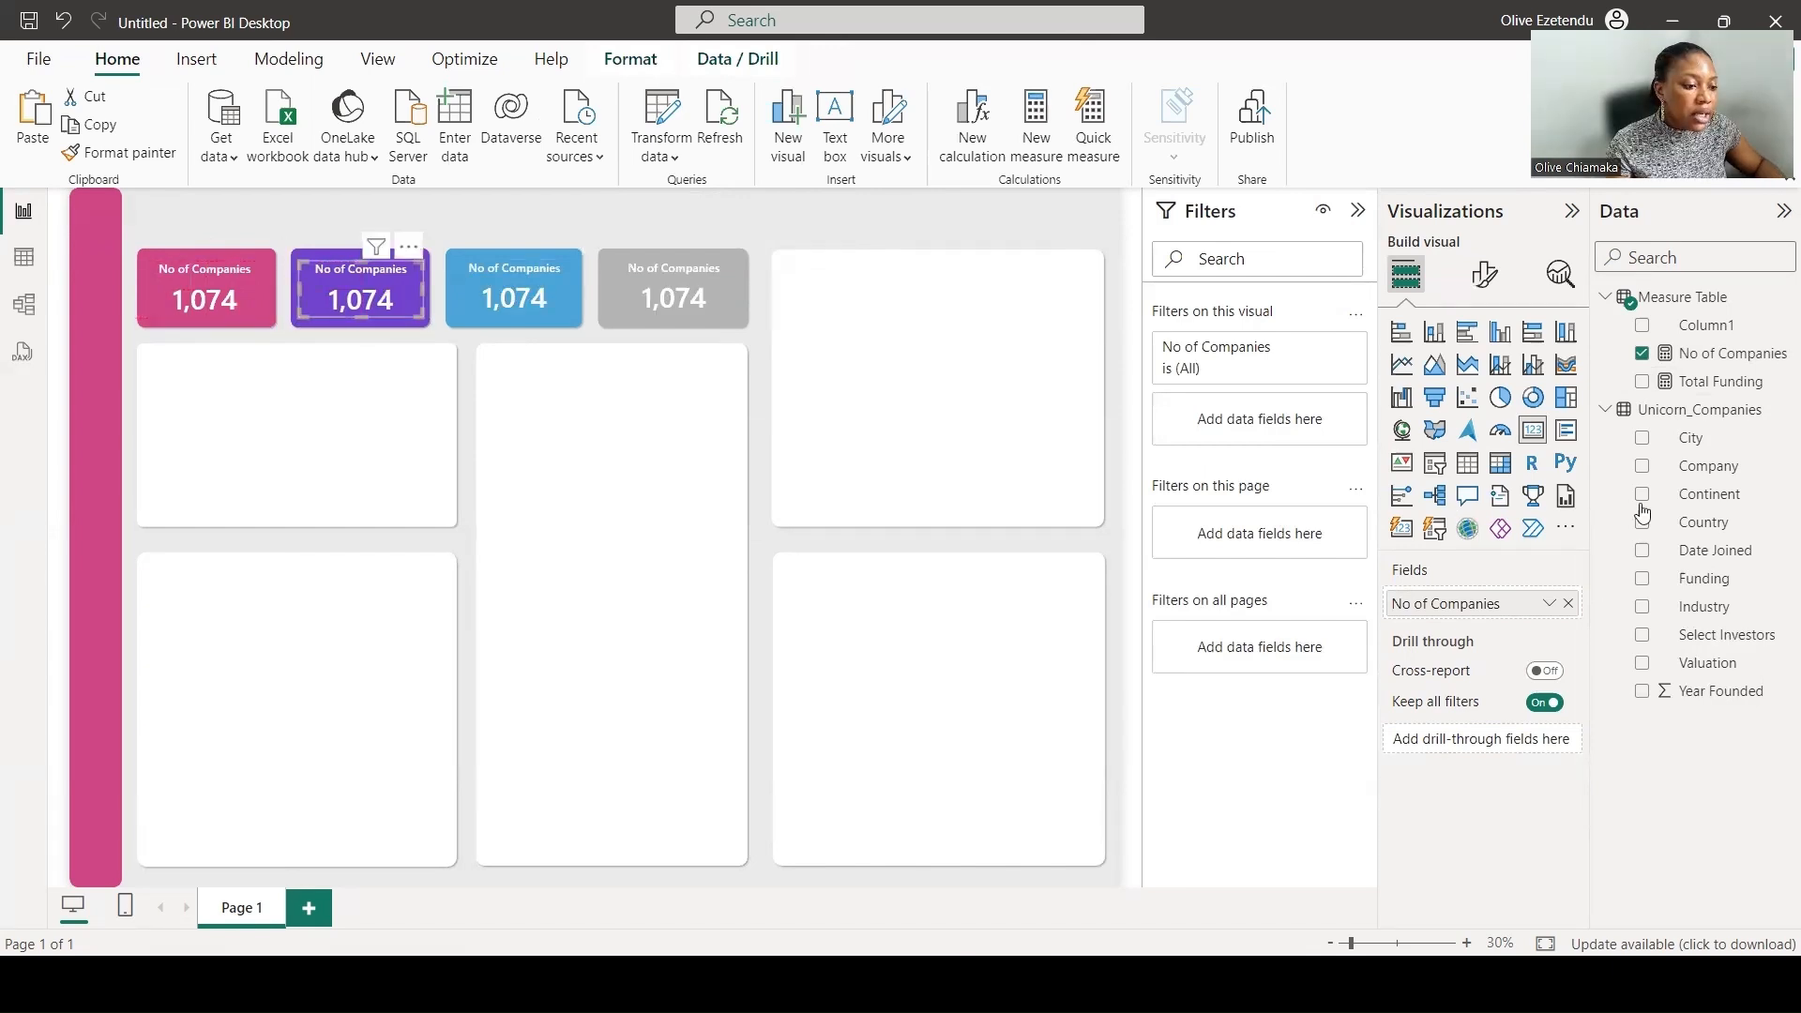
left_click(1569, 604)
left_click_drag(1710, 380, 1484, 605)
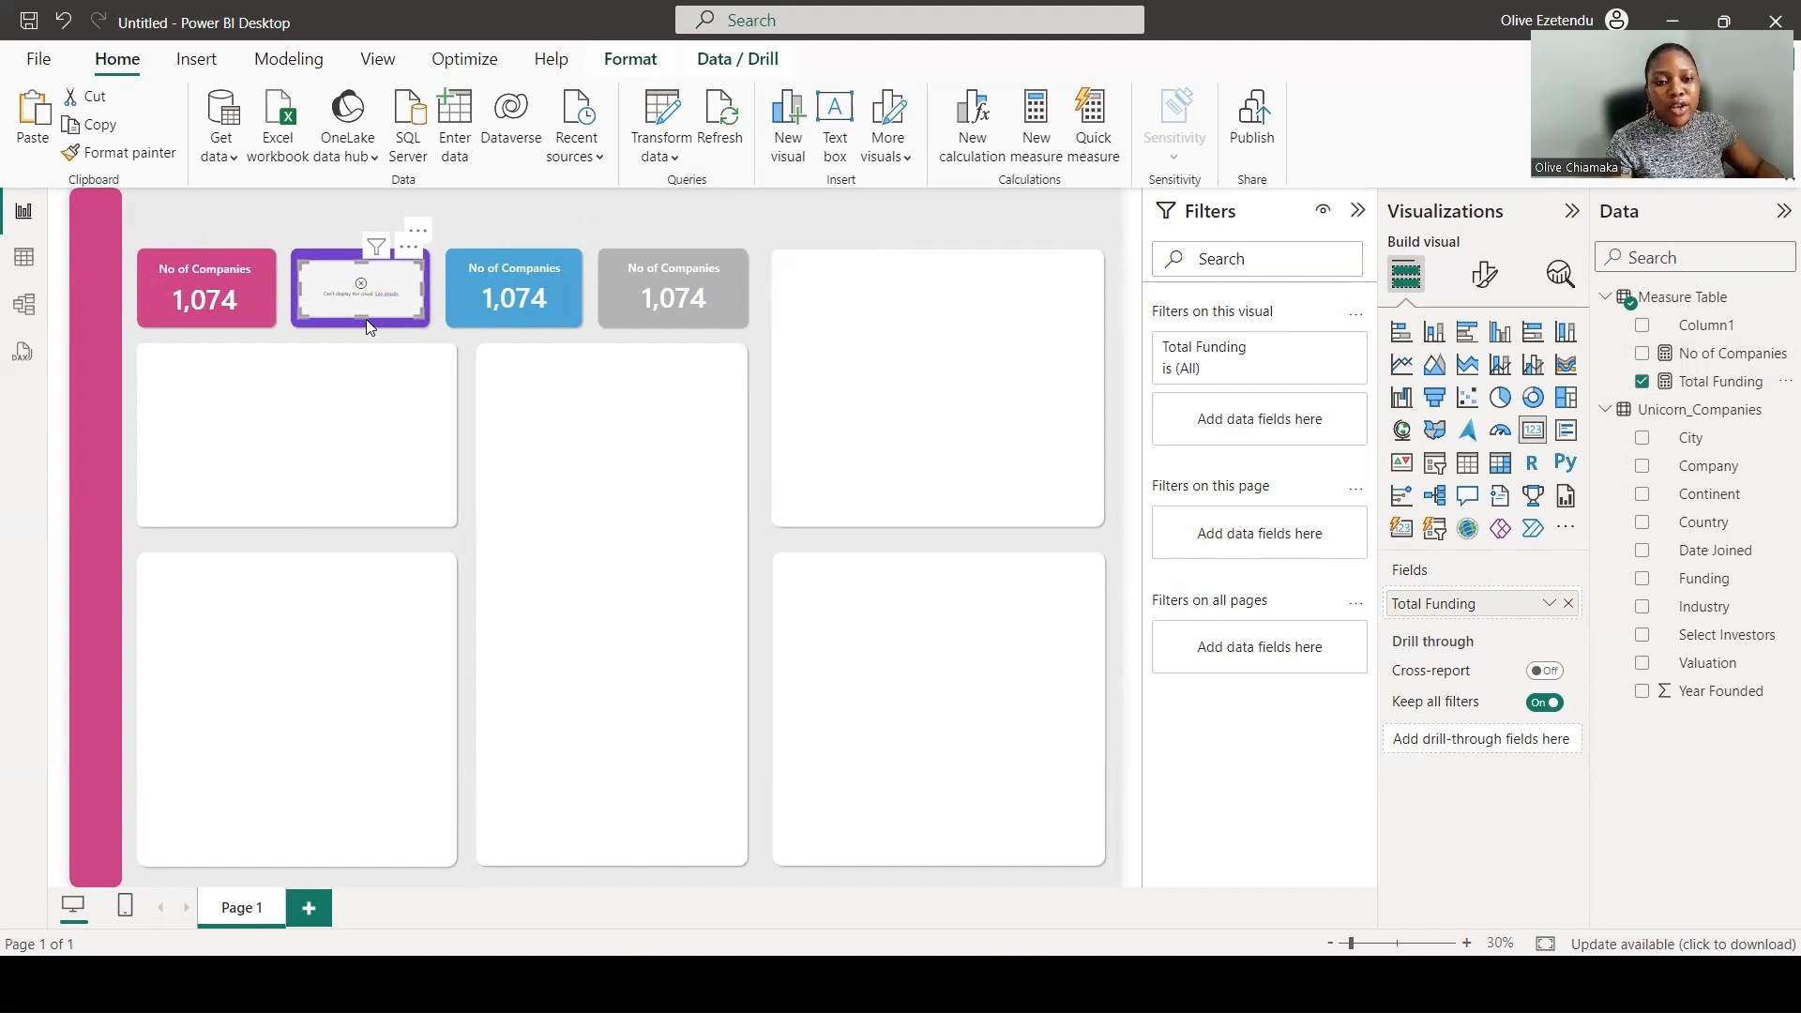
- Open the Unicorn_Companies query in the Power Query Editor at the Funding column
left_click(660, 125)
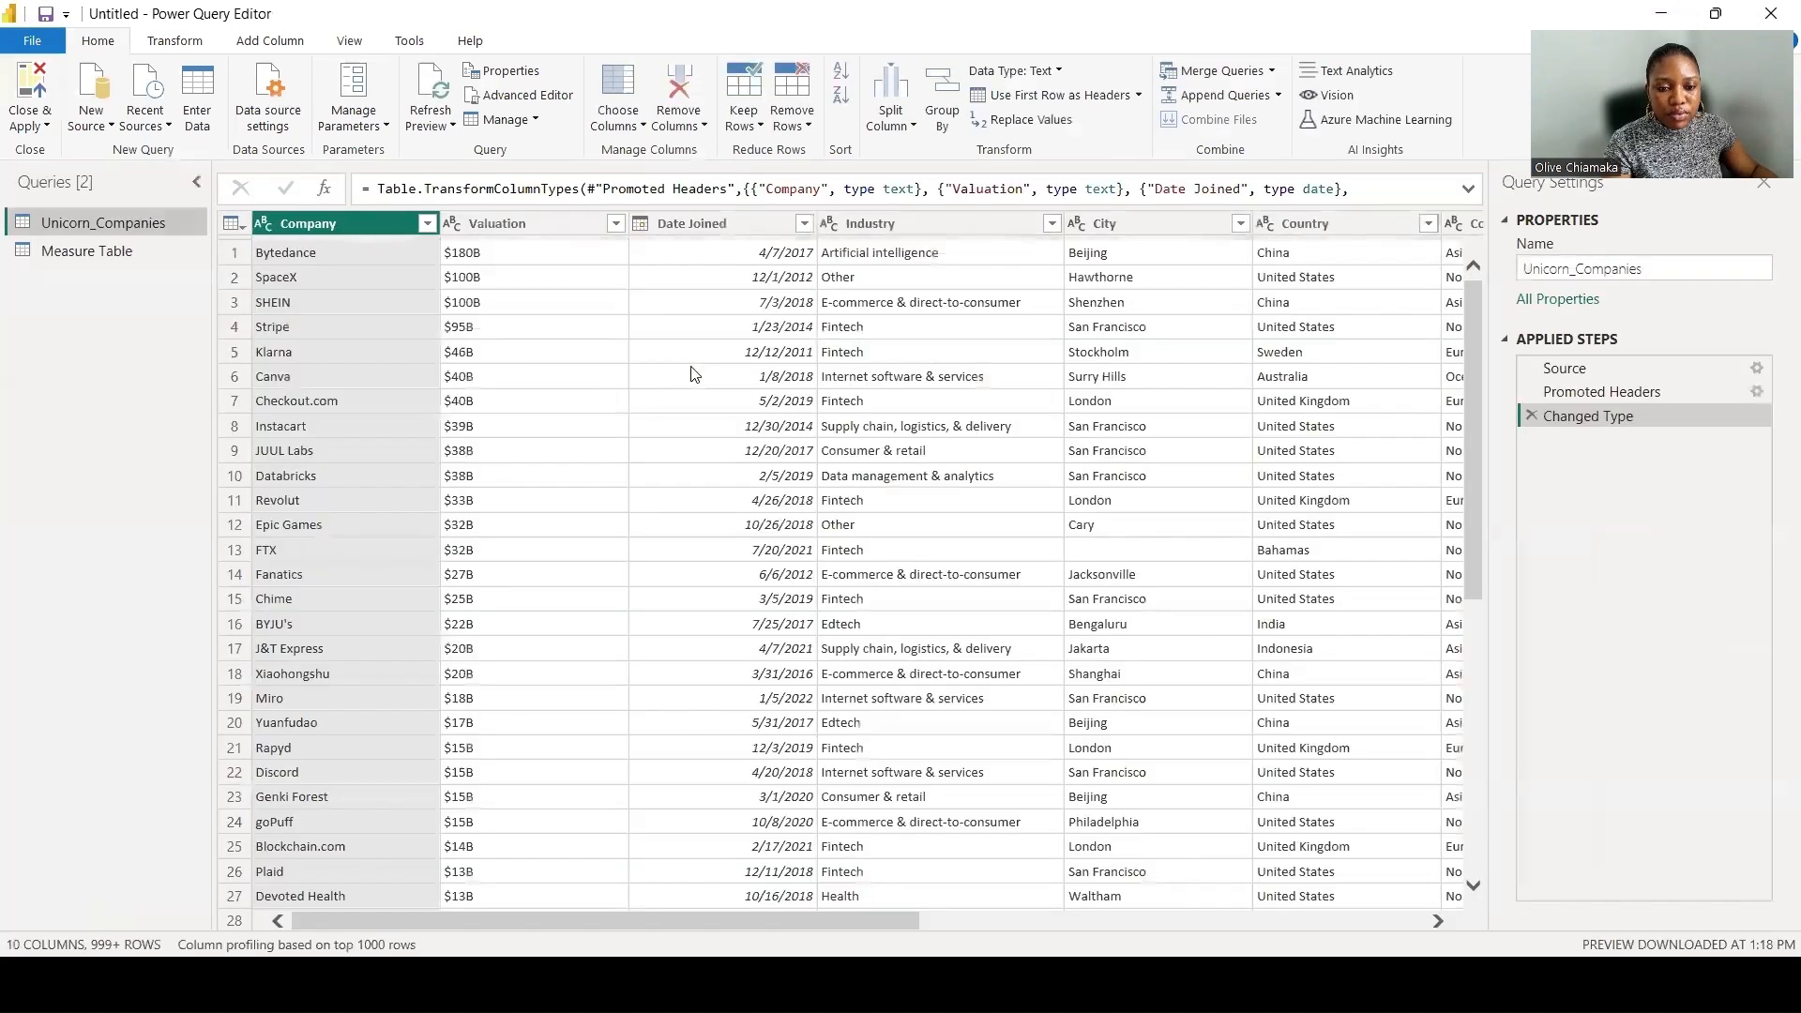
left_click_drag(731, 938, 1063, 906)
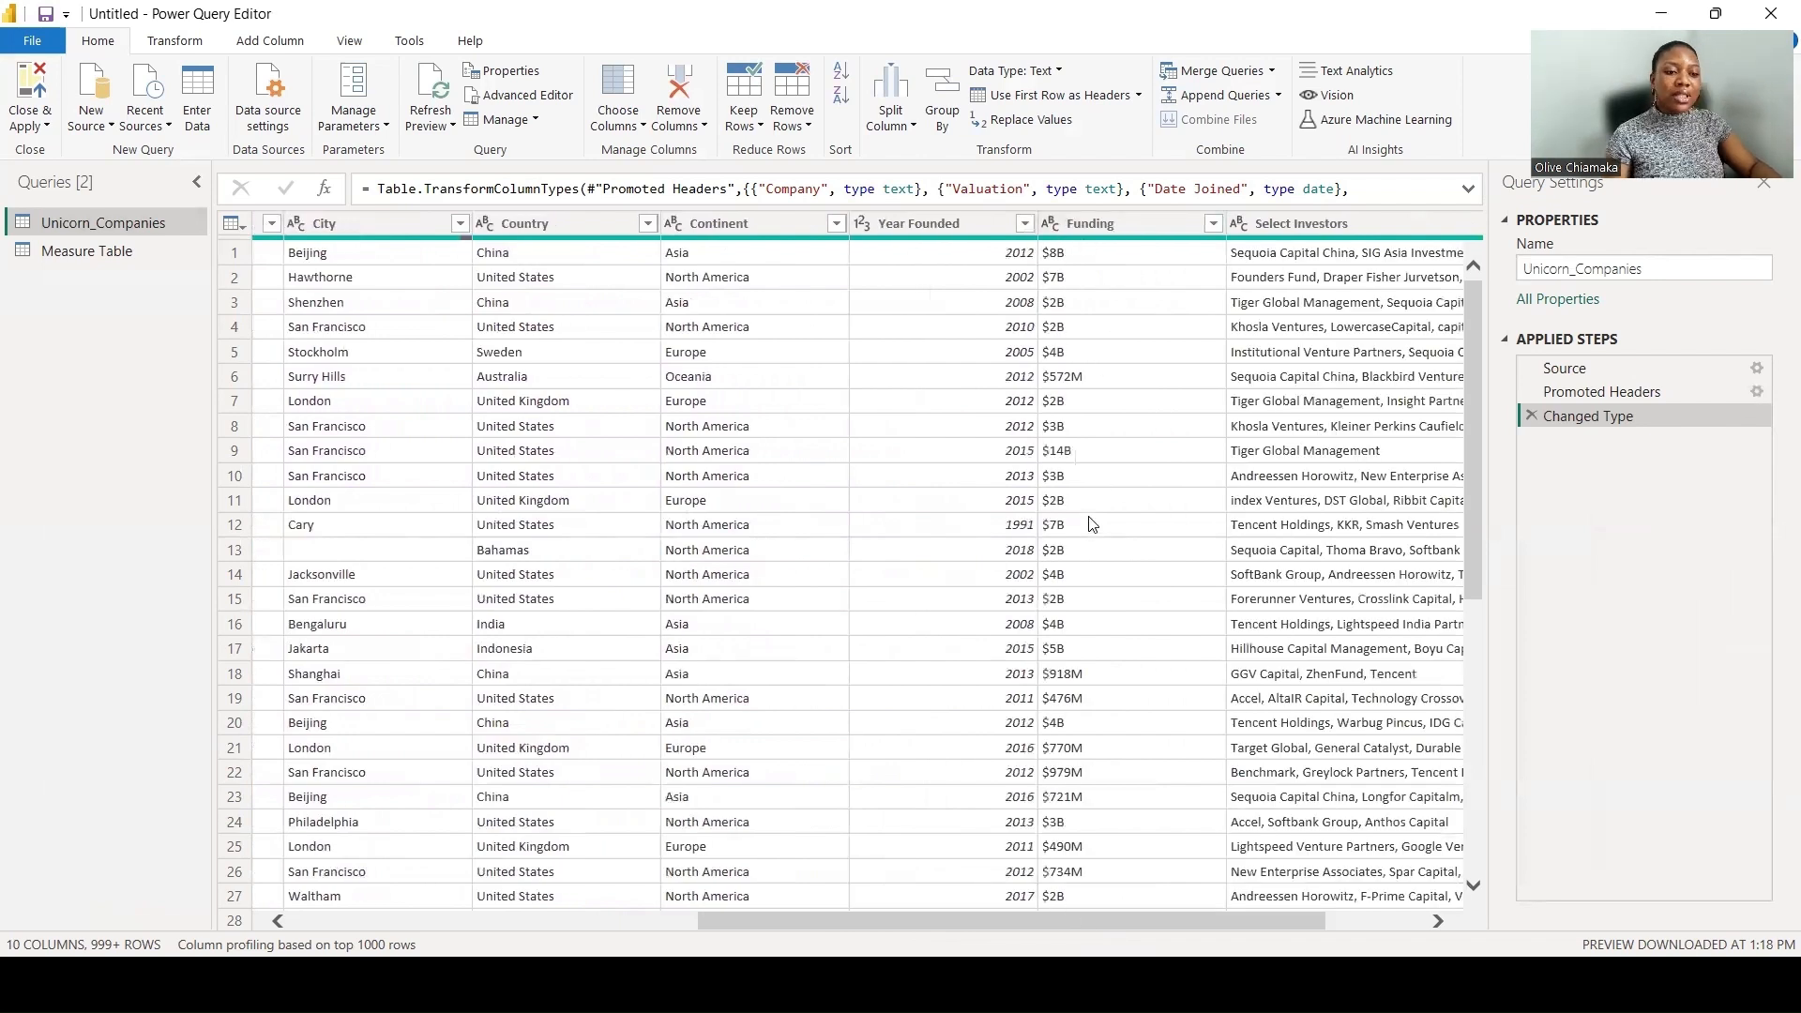
- Duplicate the Funding column and try to change the copy's data type to Whole Number
right_click(1085, 230)
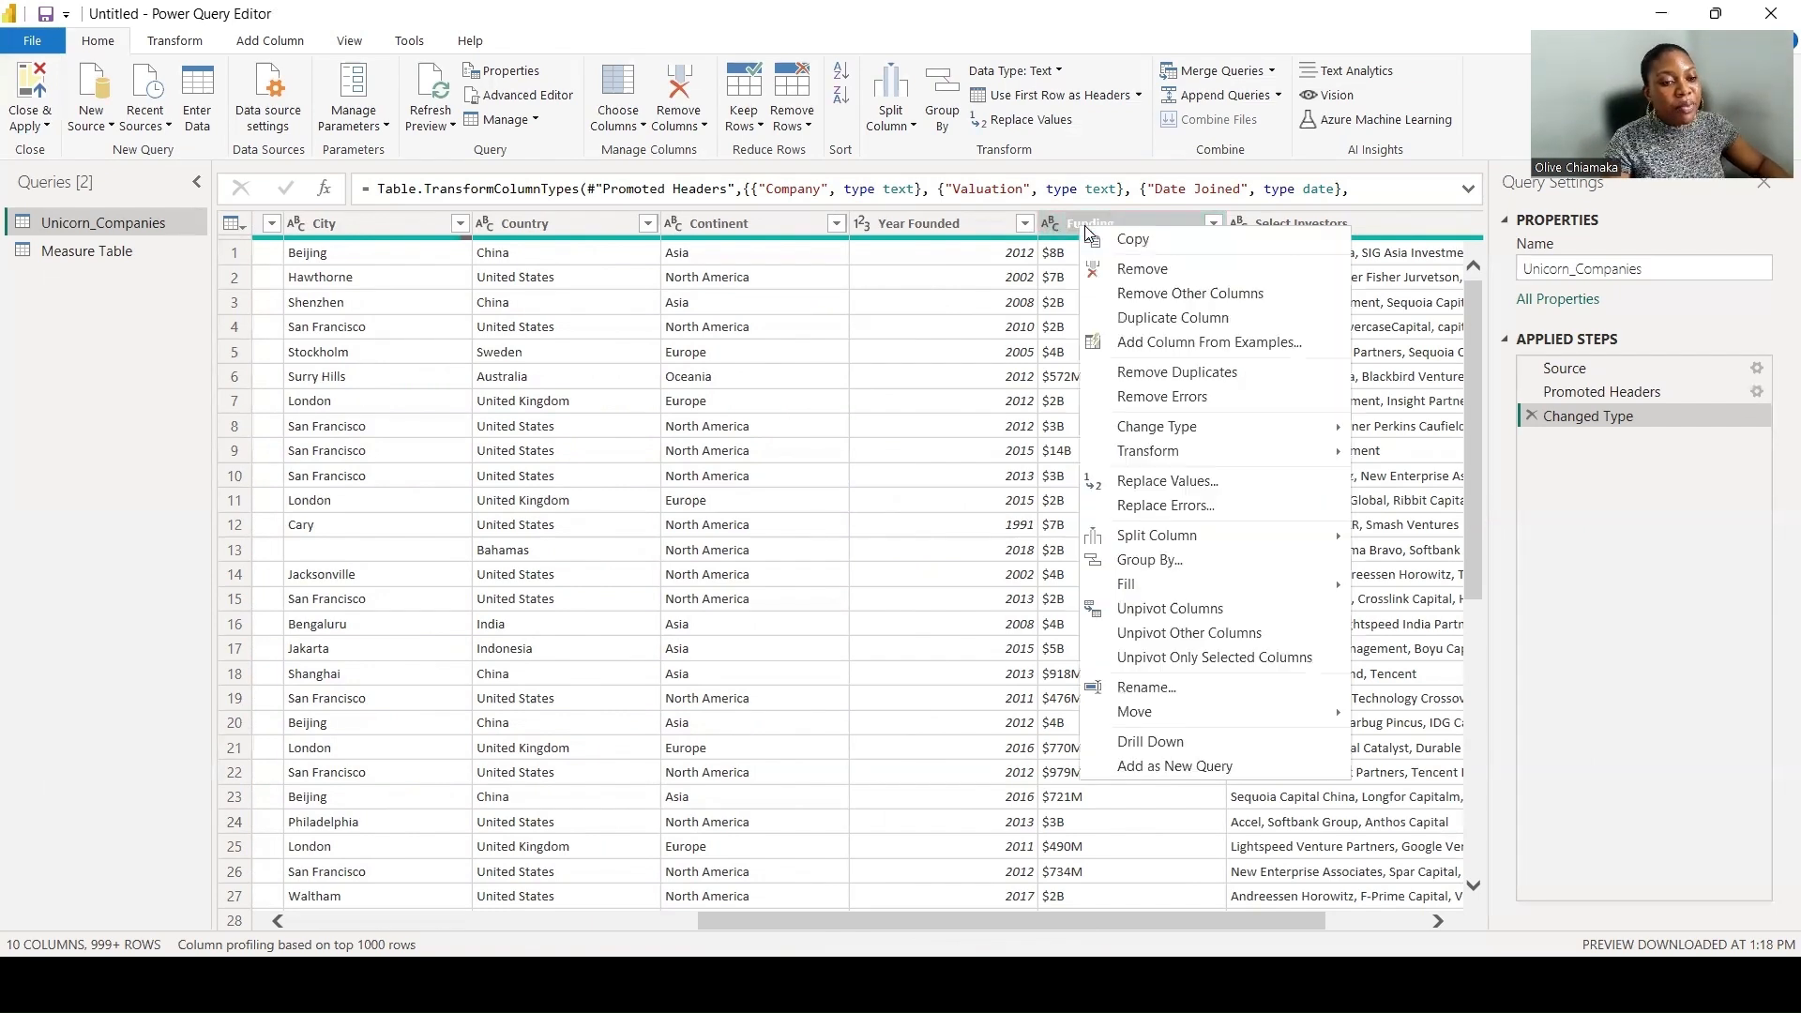
left_click(1140, 320)
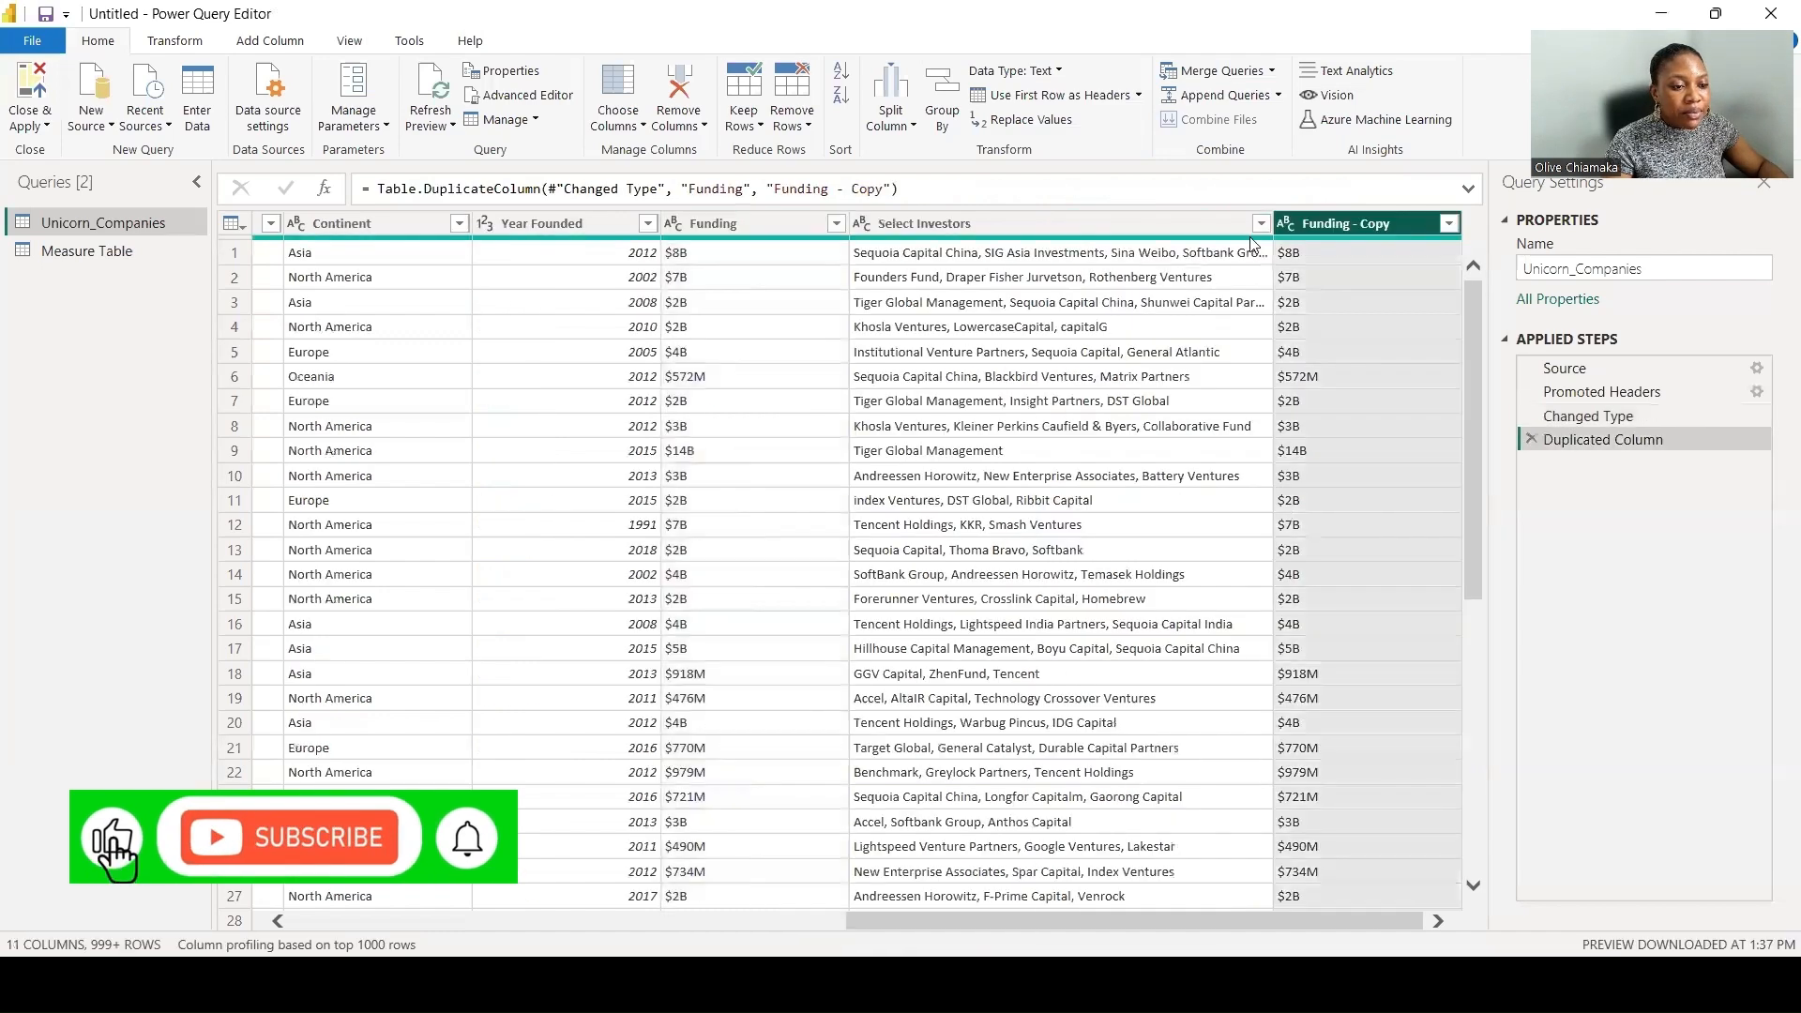
right_click(1329, 223)
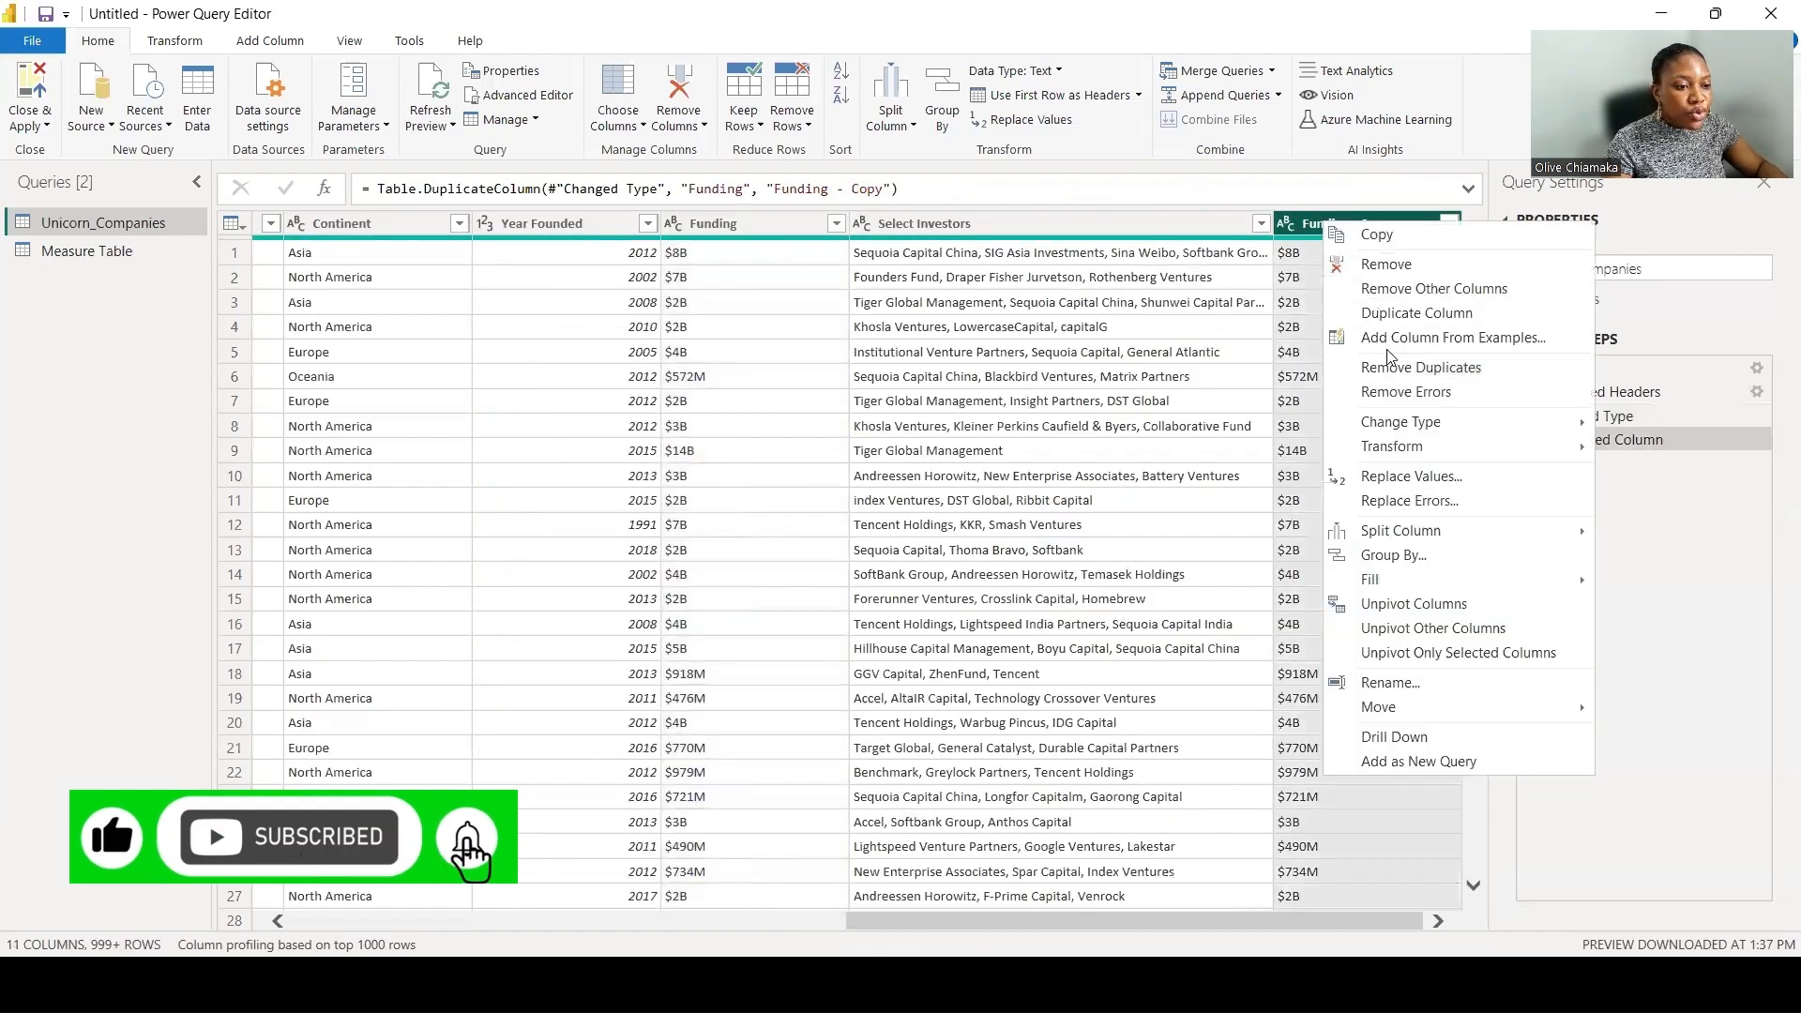
mouse_move(1401, 424)
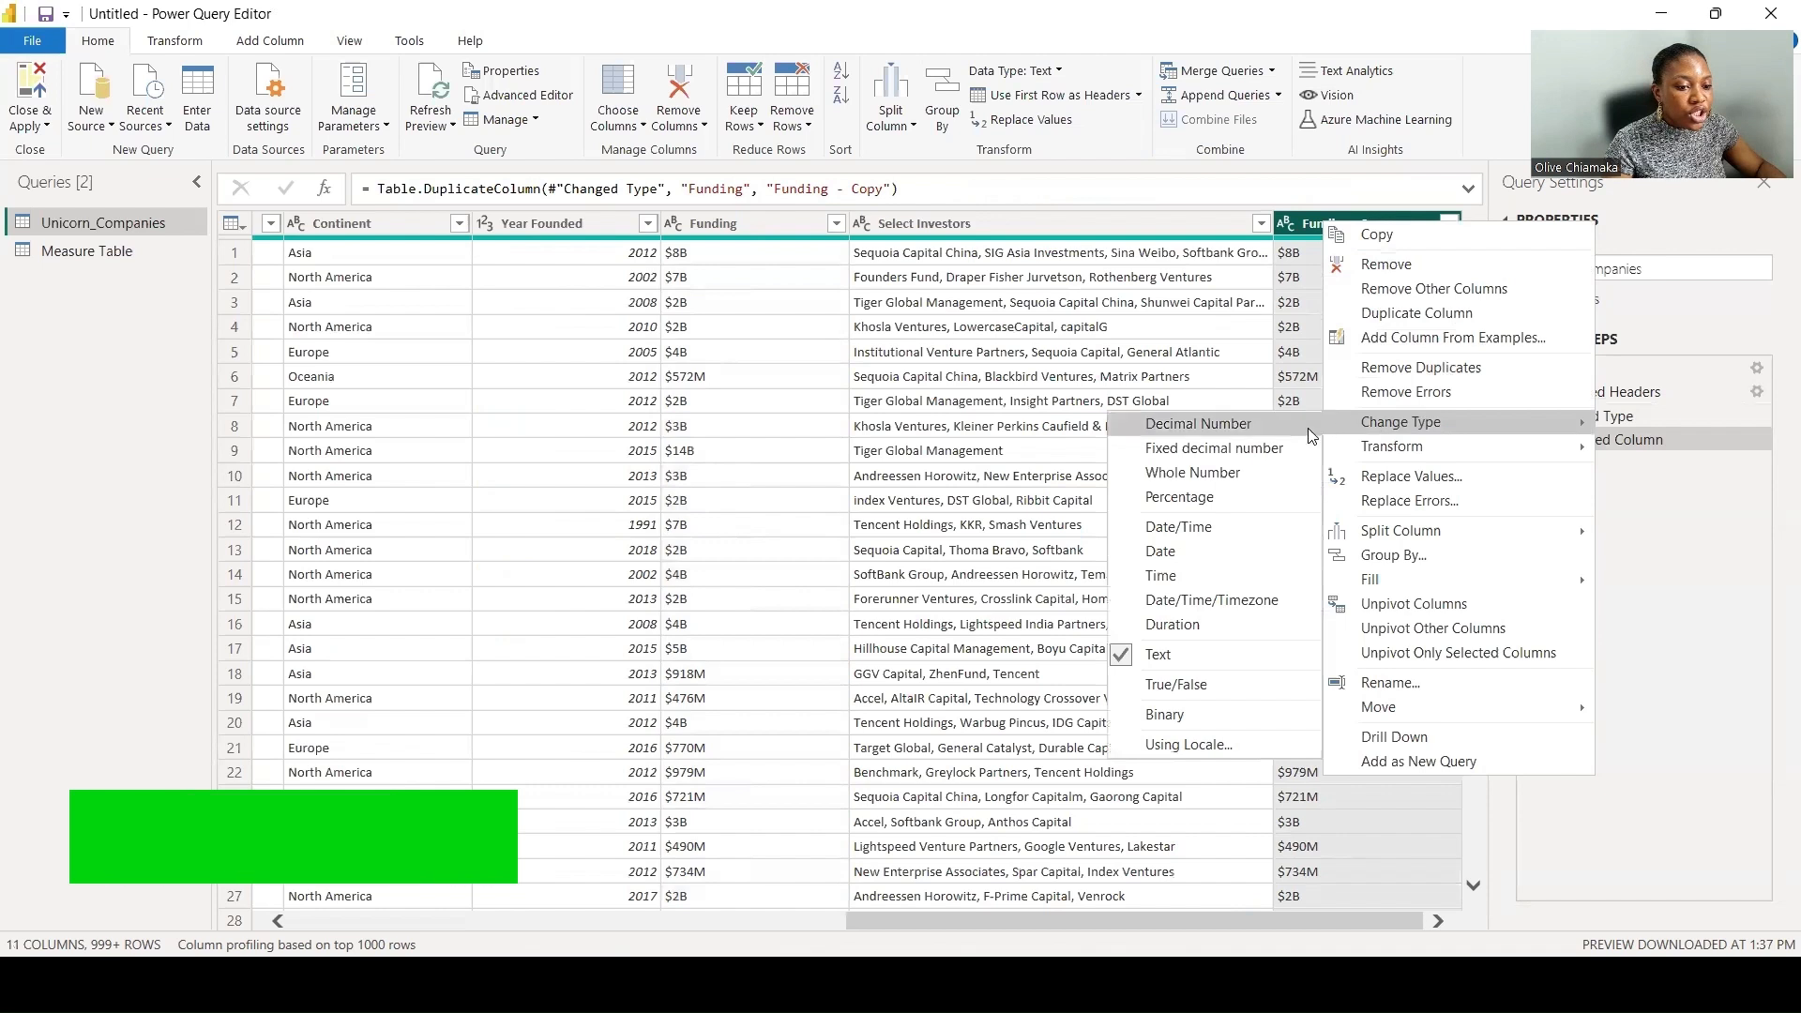
left_click(1229, 473)
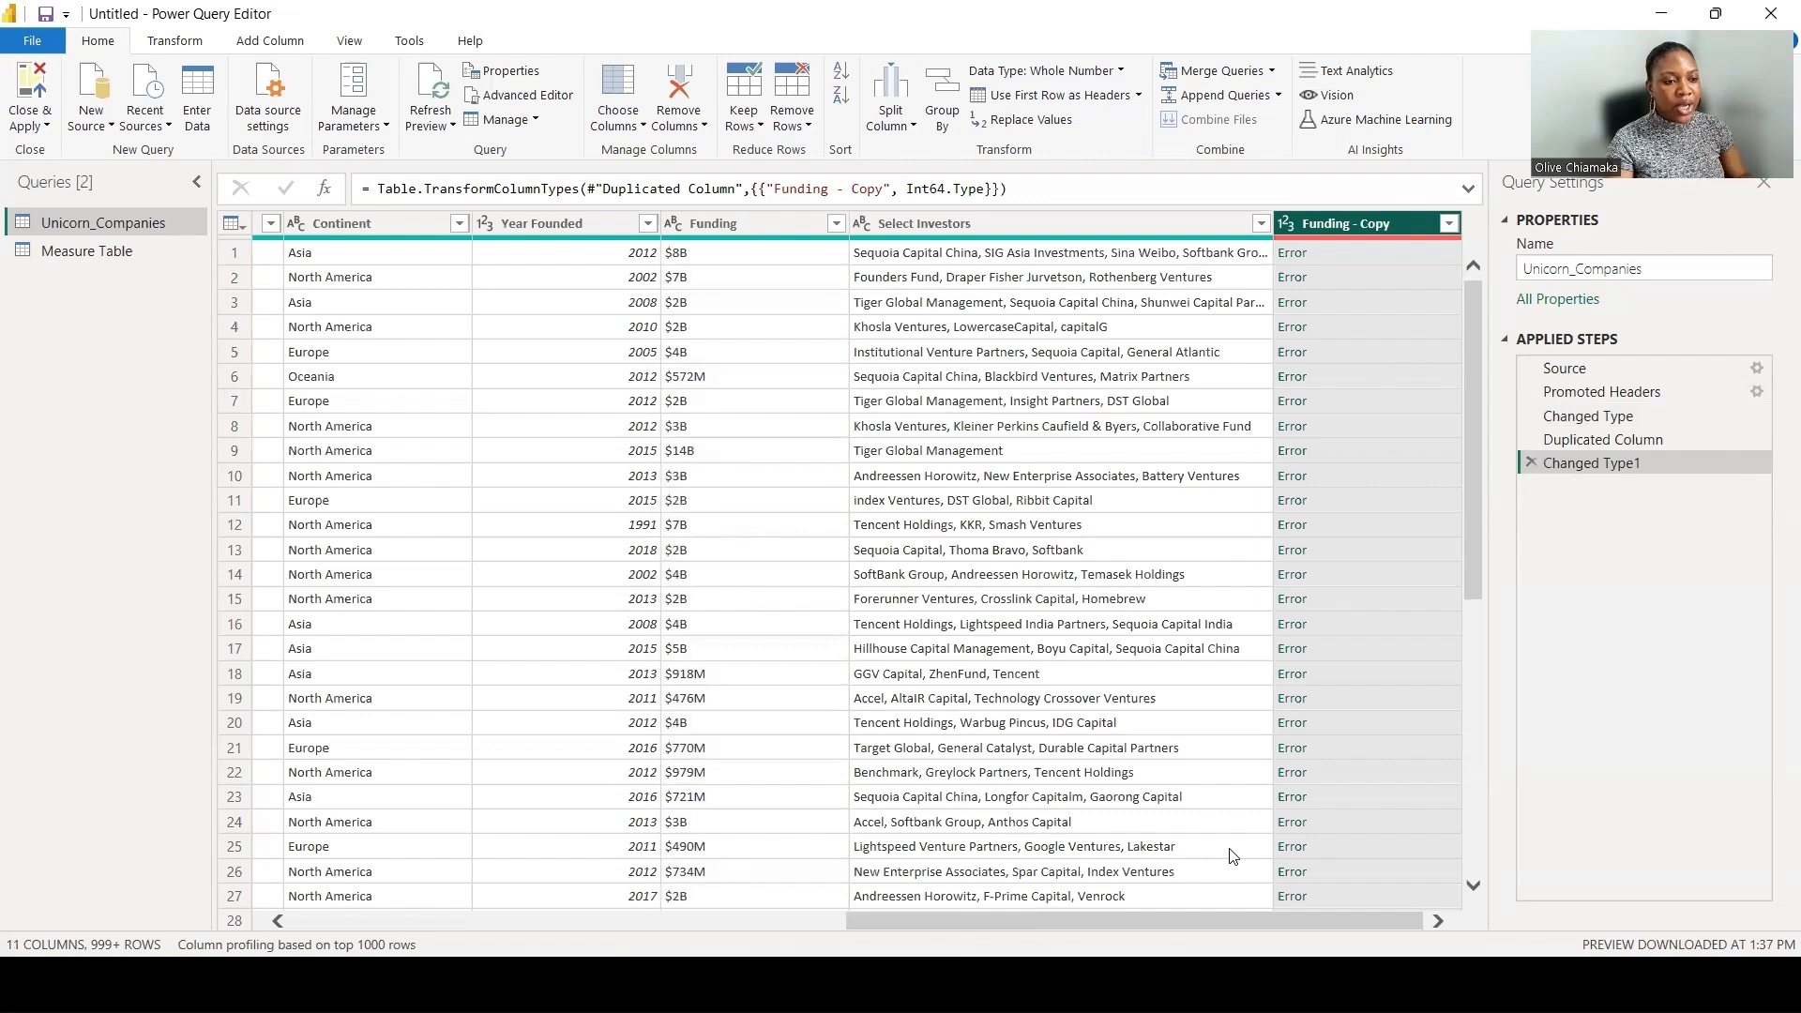
- Remove the applied steps for the whole-number type change and the duplicated Funding column
left_click(1530, 462)
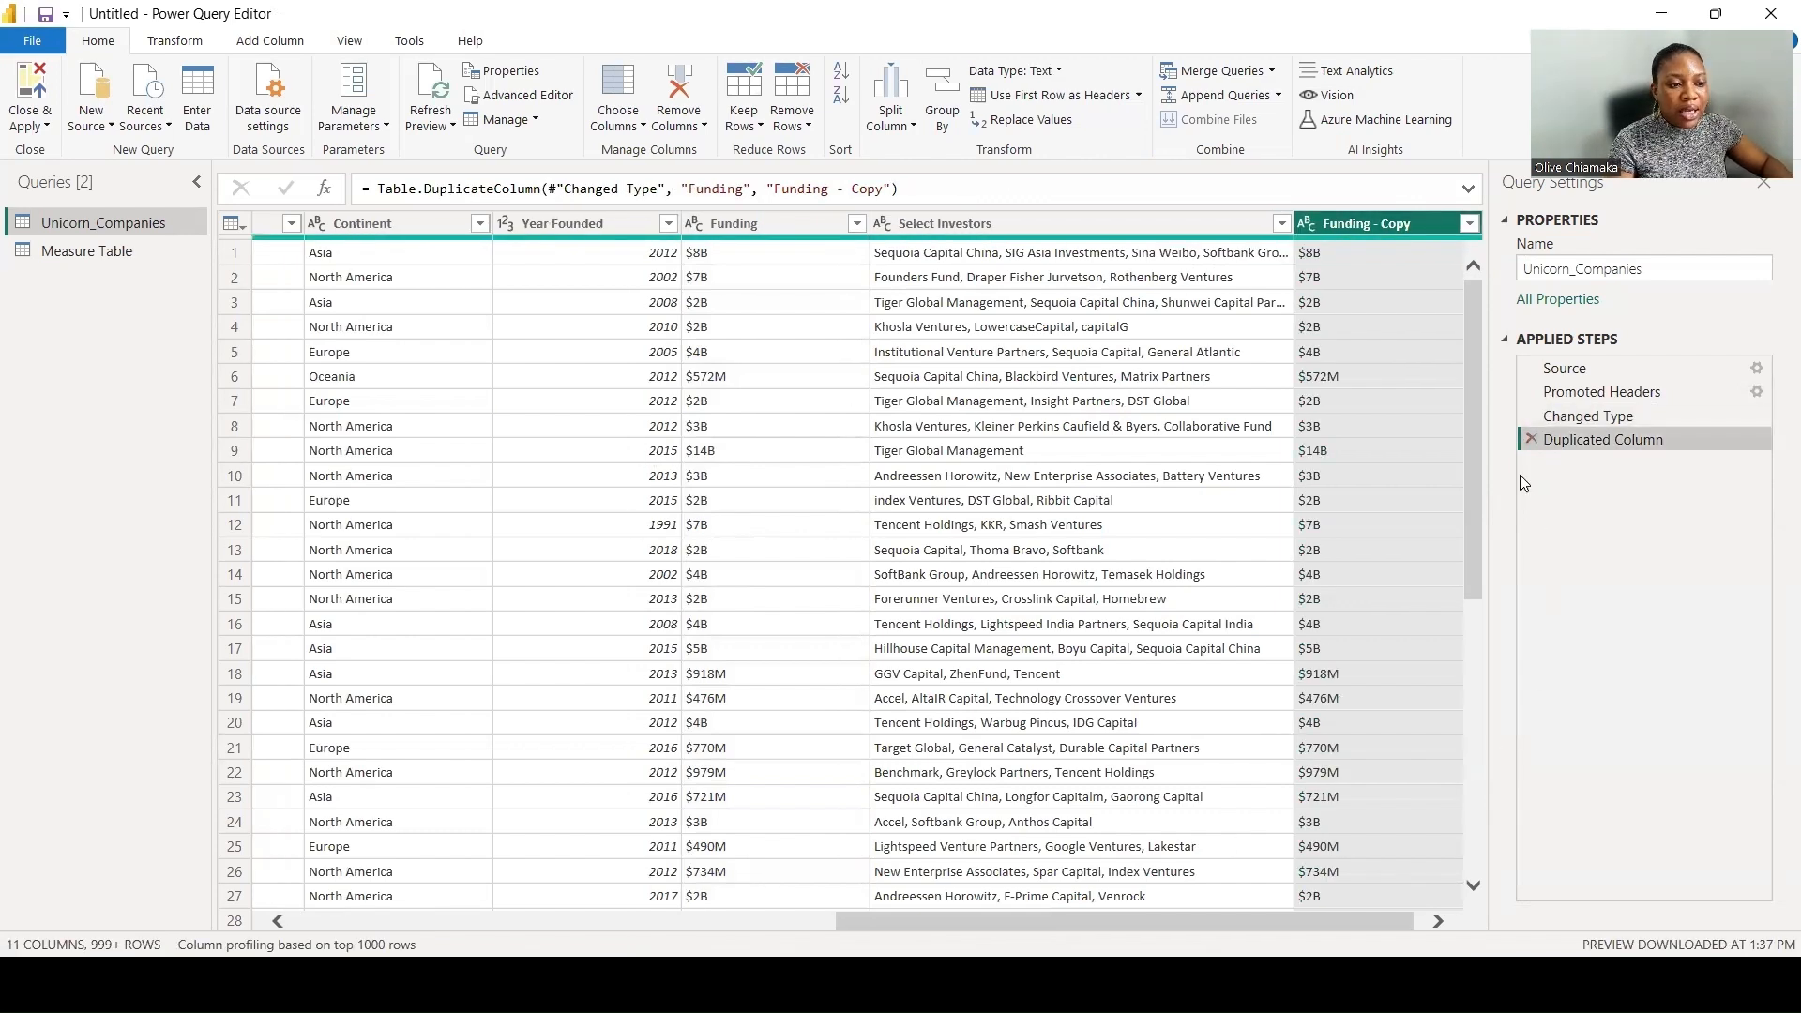
left_click(1530, 439)
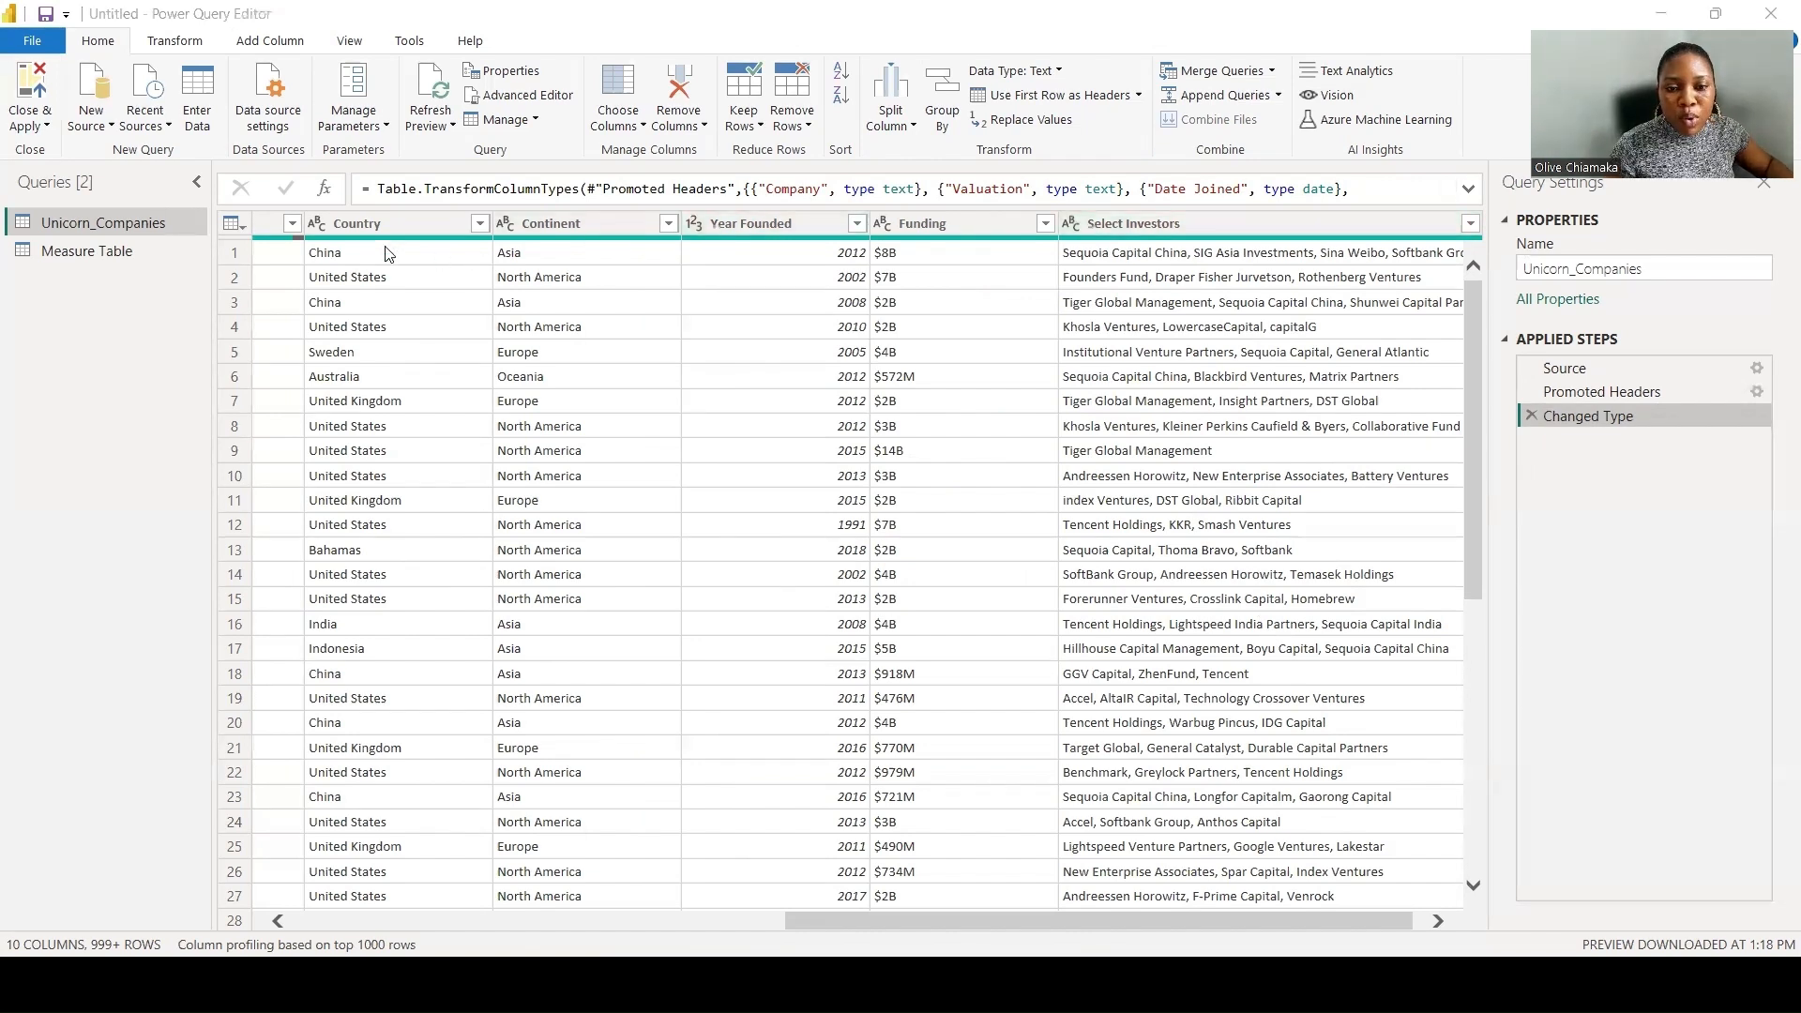
left_click(278, 45)
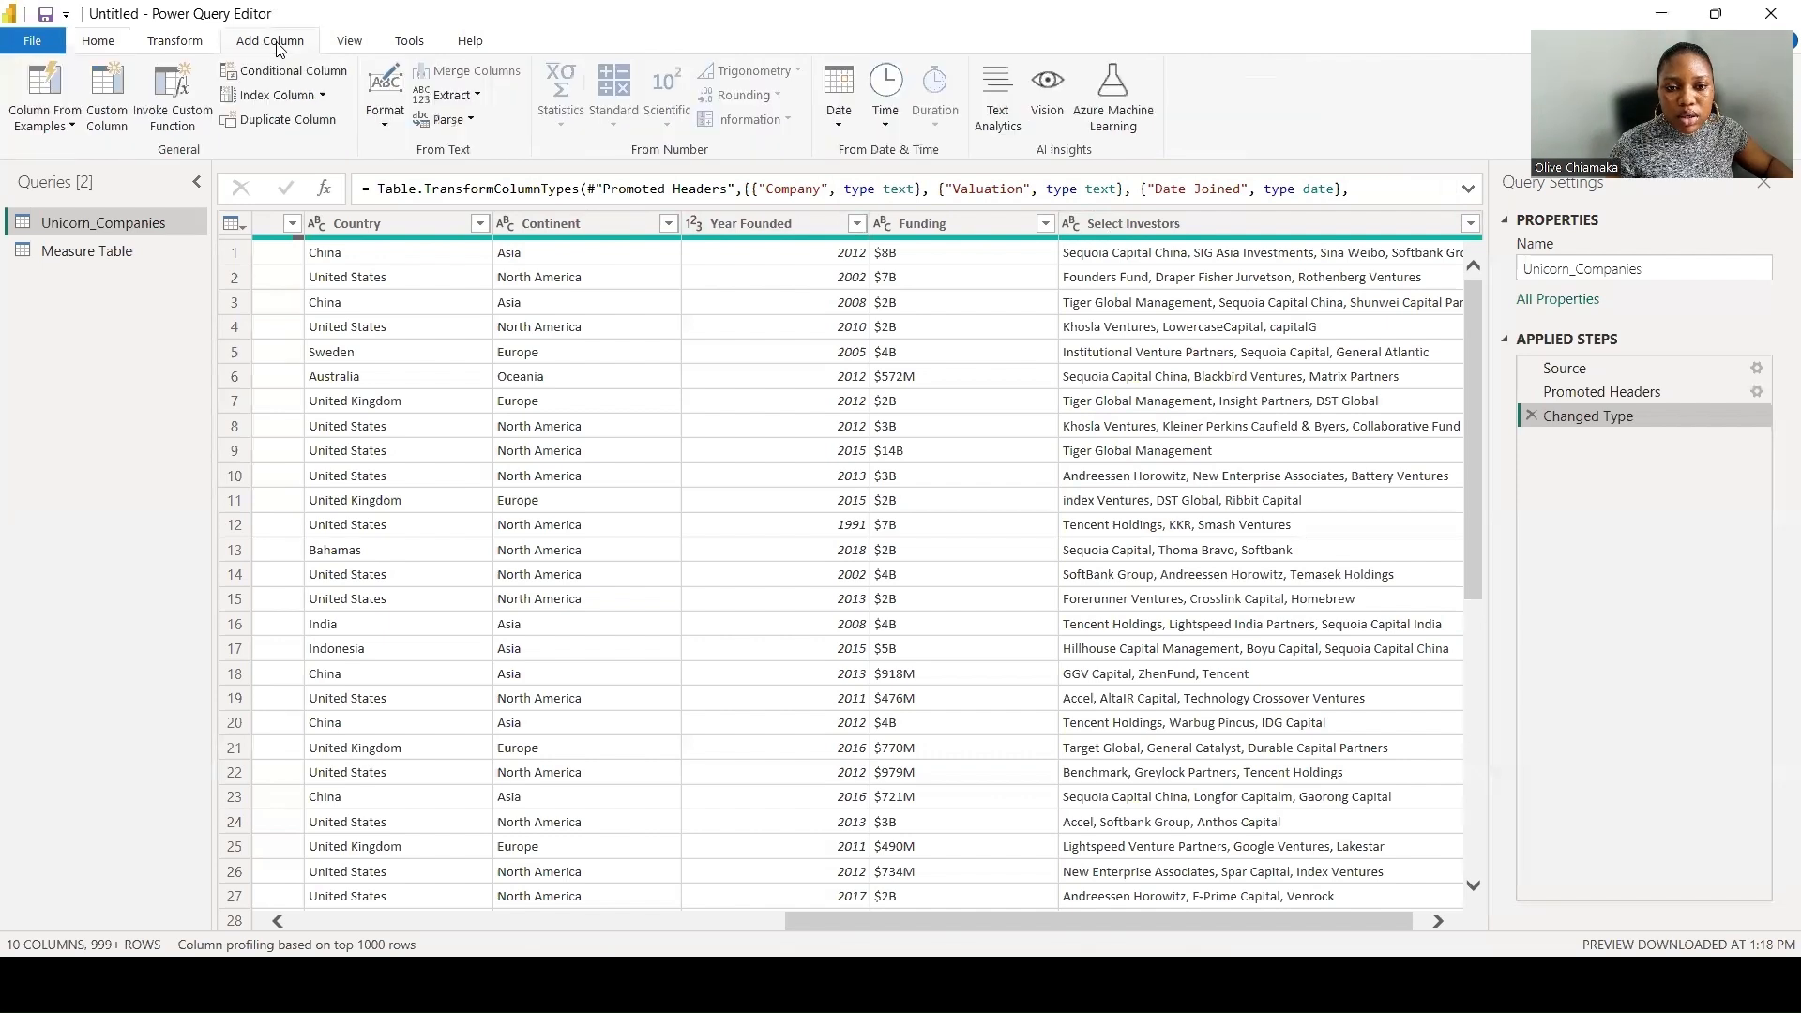
left_click(110, 98)
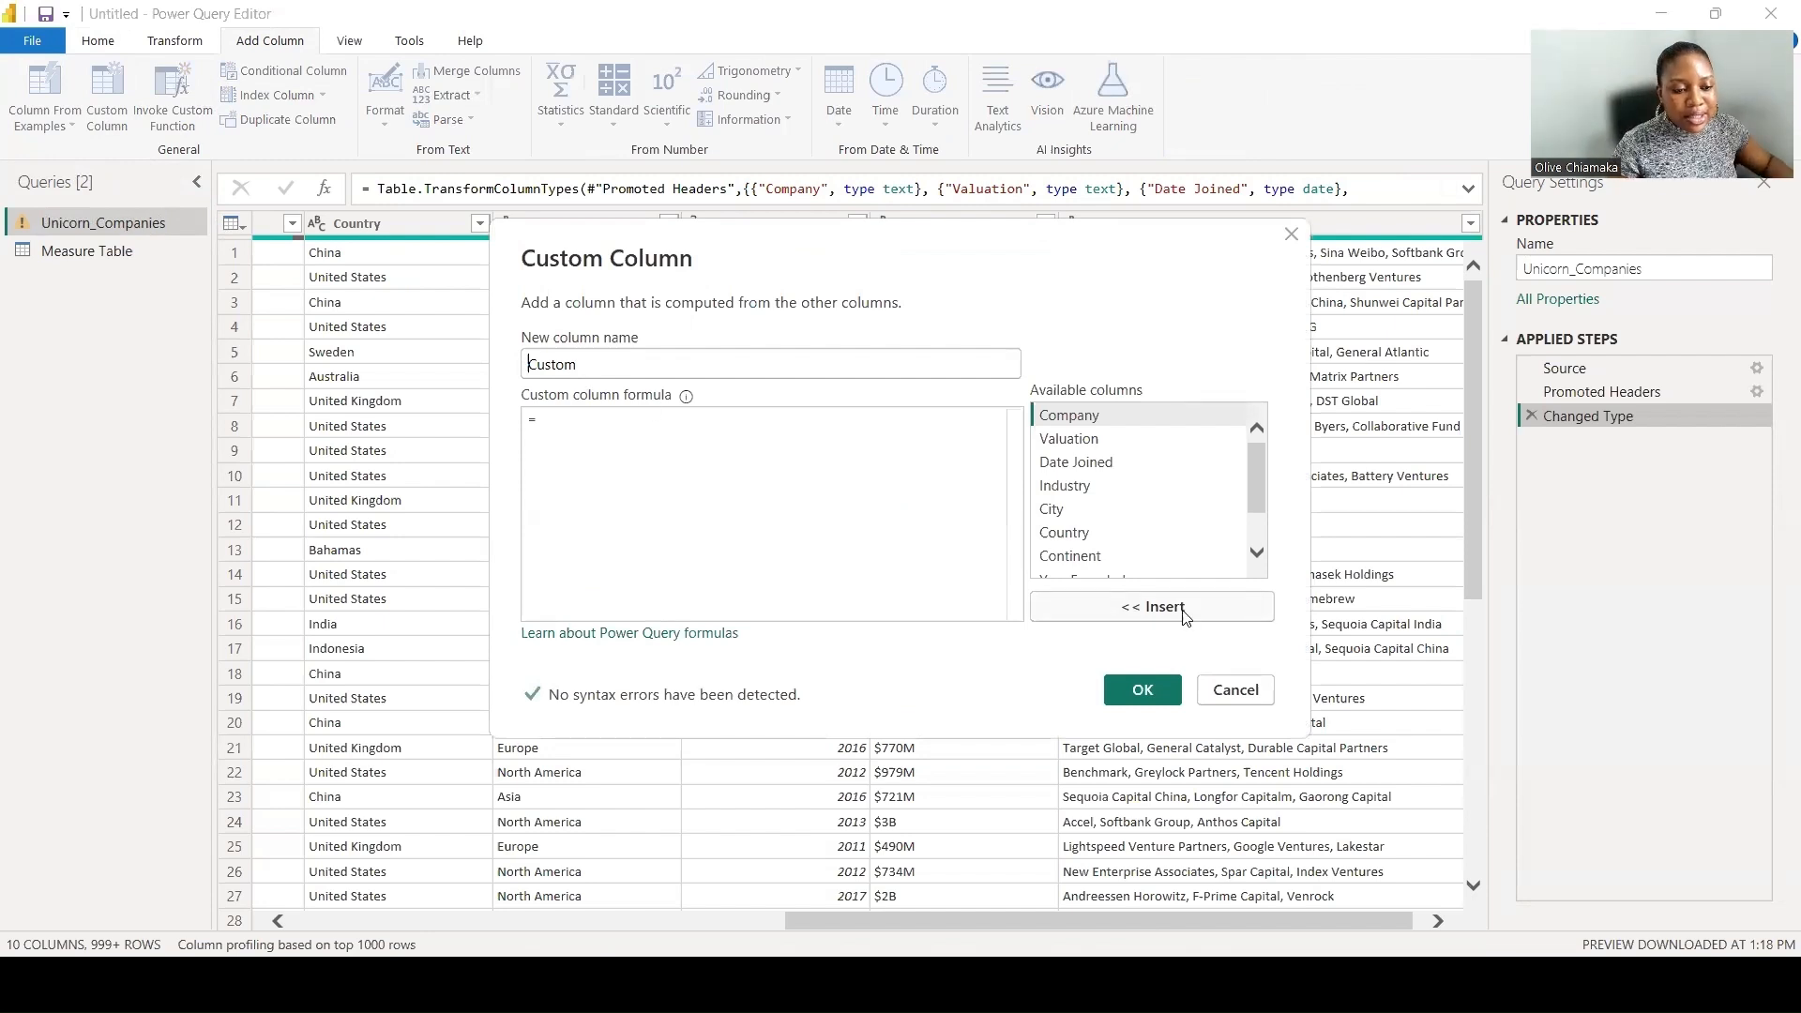
left_click(1232, 702)
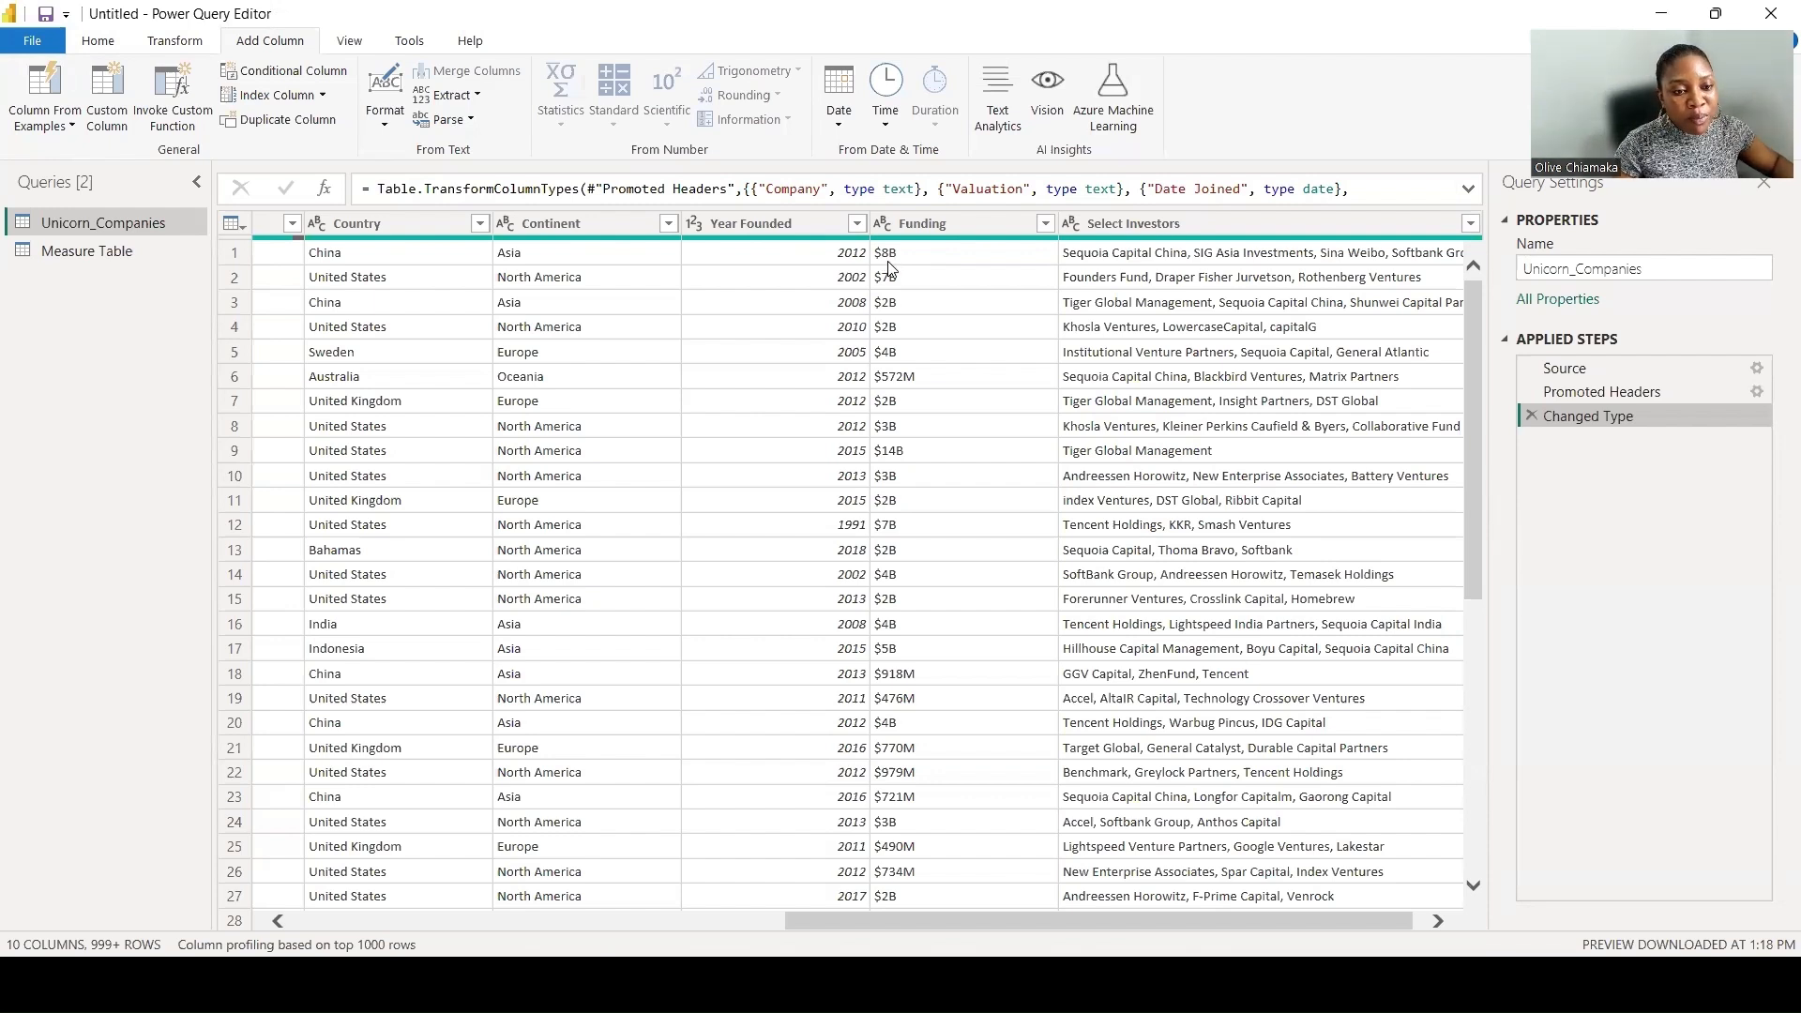
- Start a custom column in the Unicorn_Companies query and name it New Funding
left_click(113, 105)
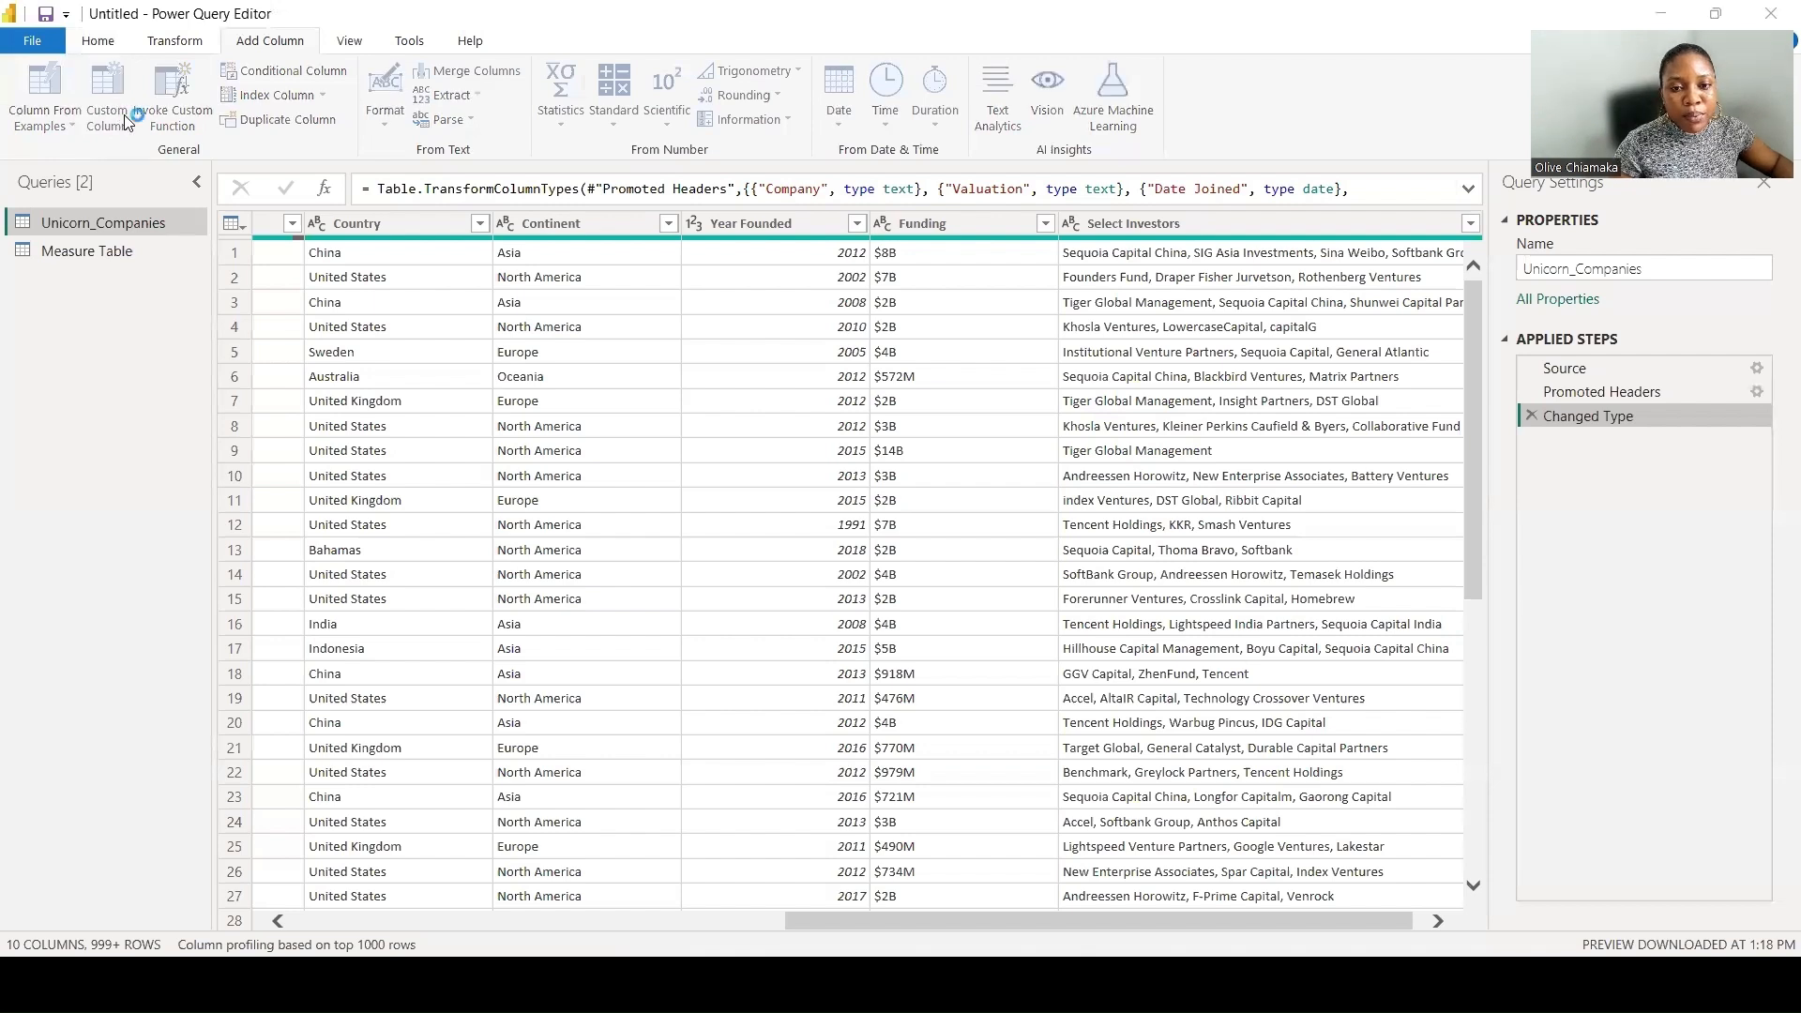
left_click_drag(591, 363, 496, 361)
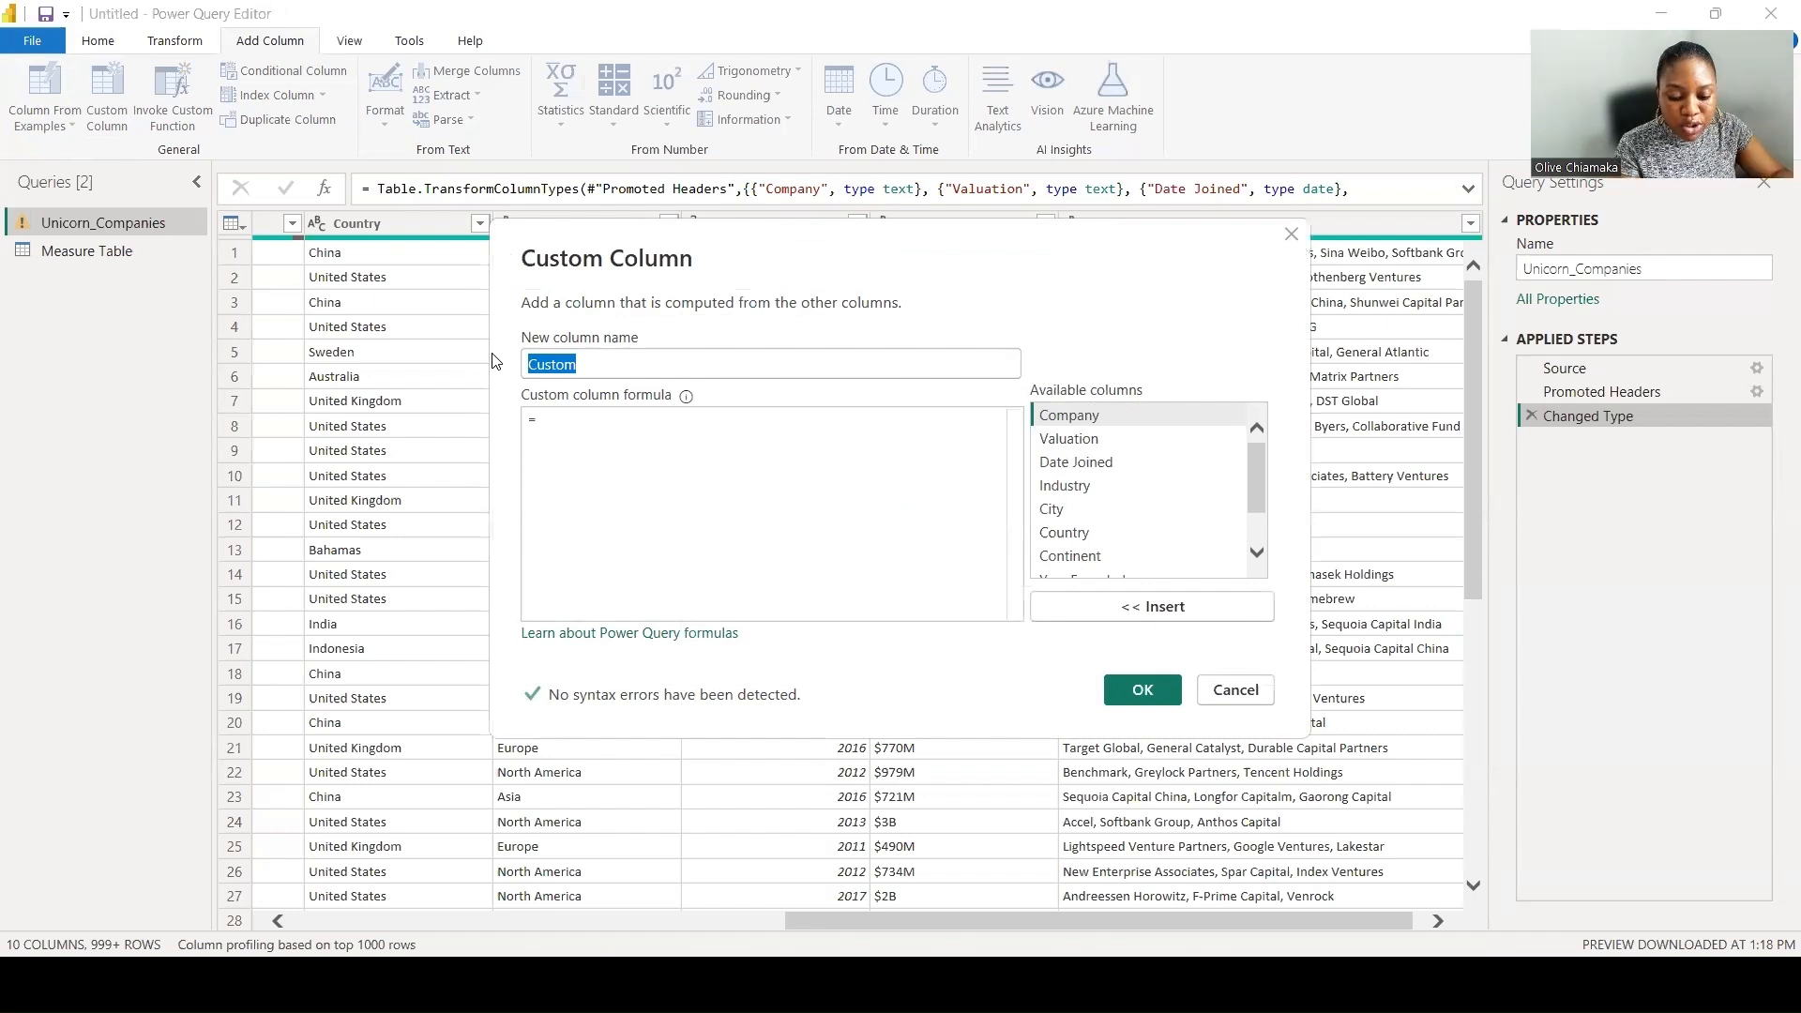
type("N")
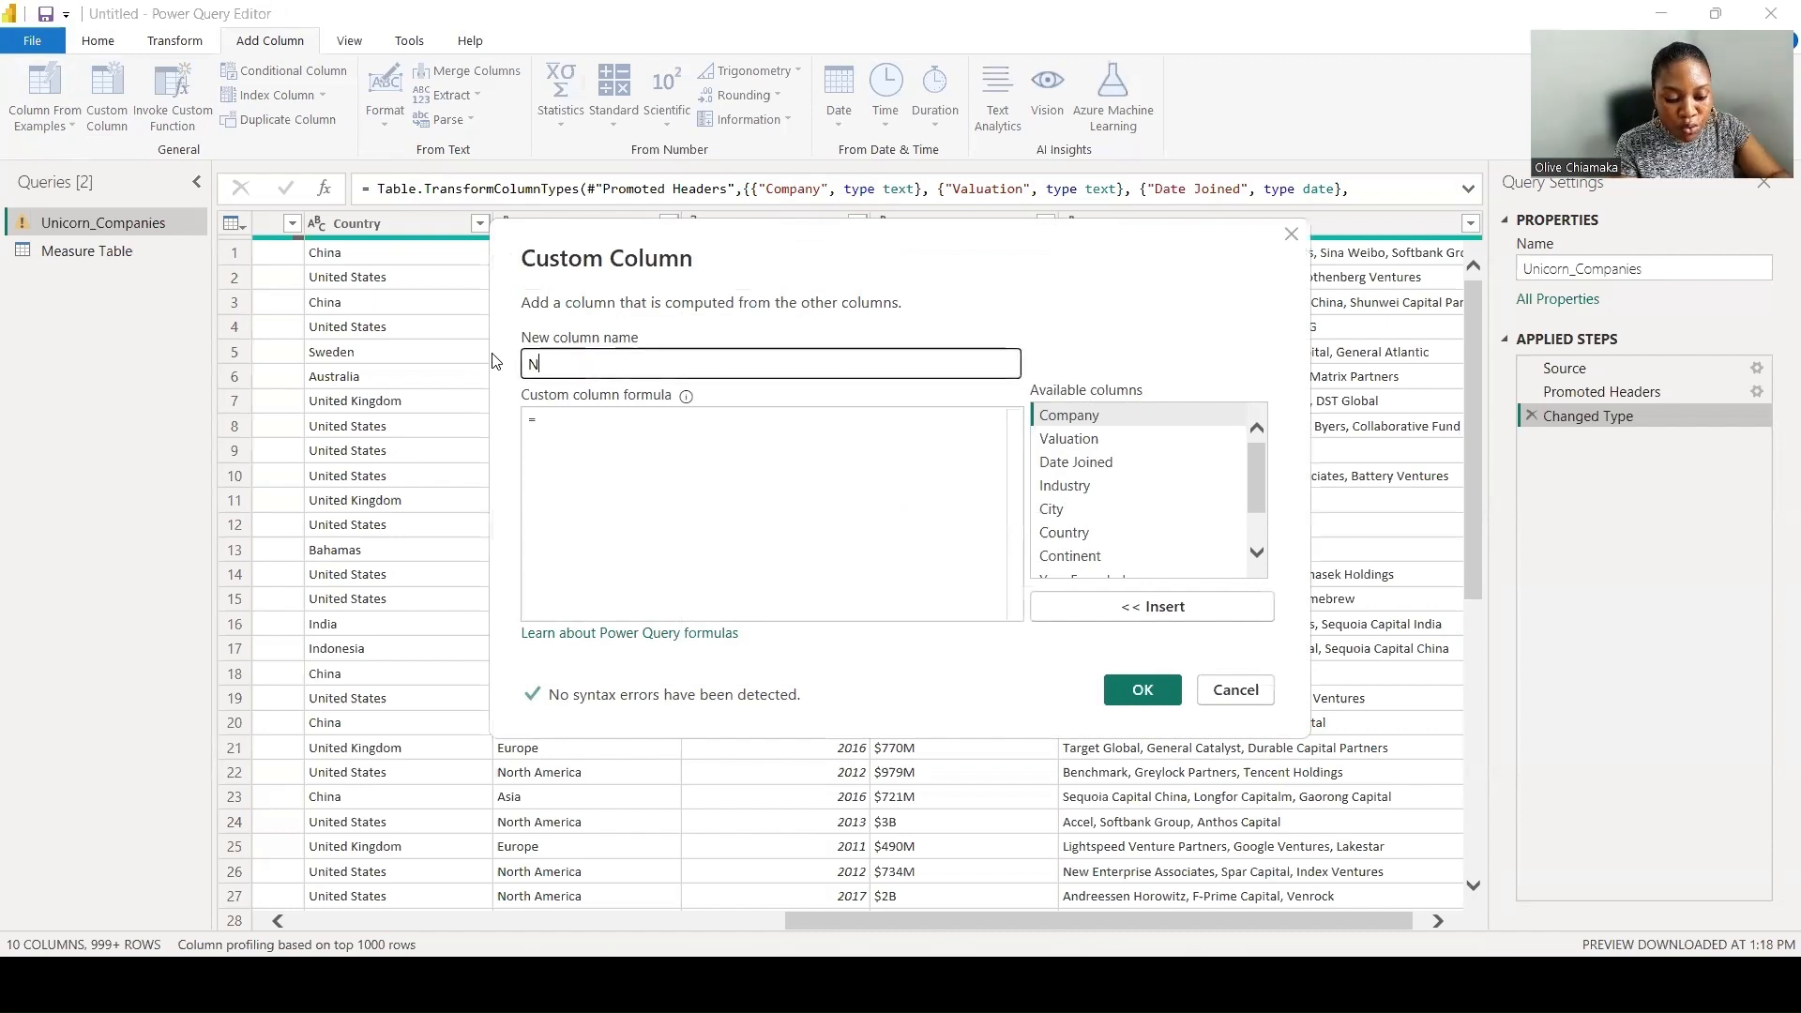
type("ew F")
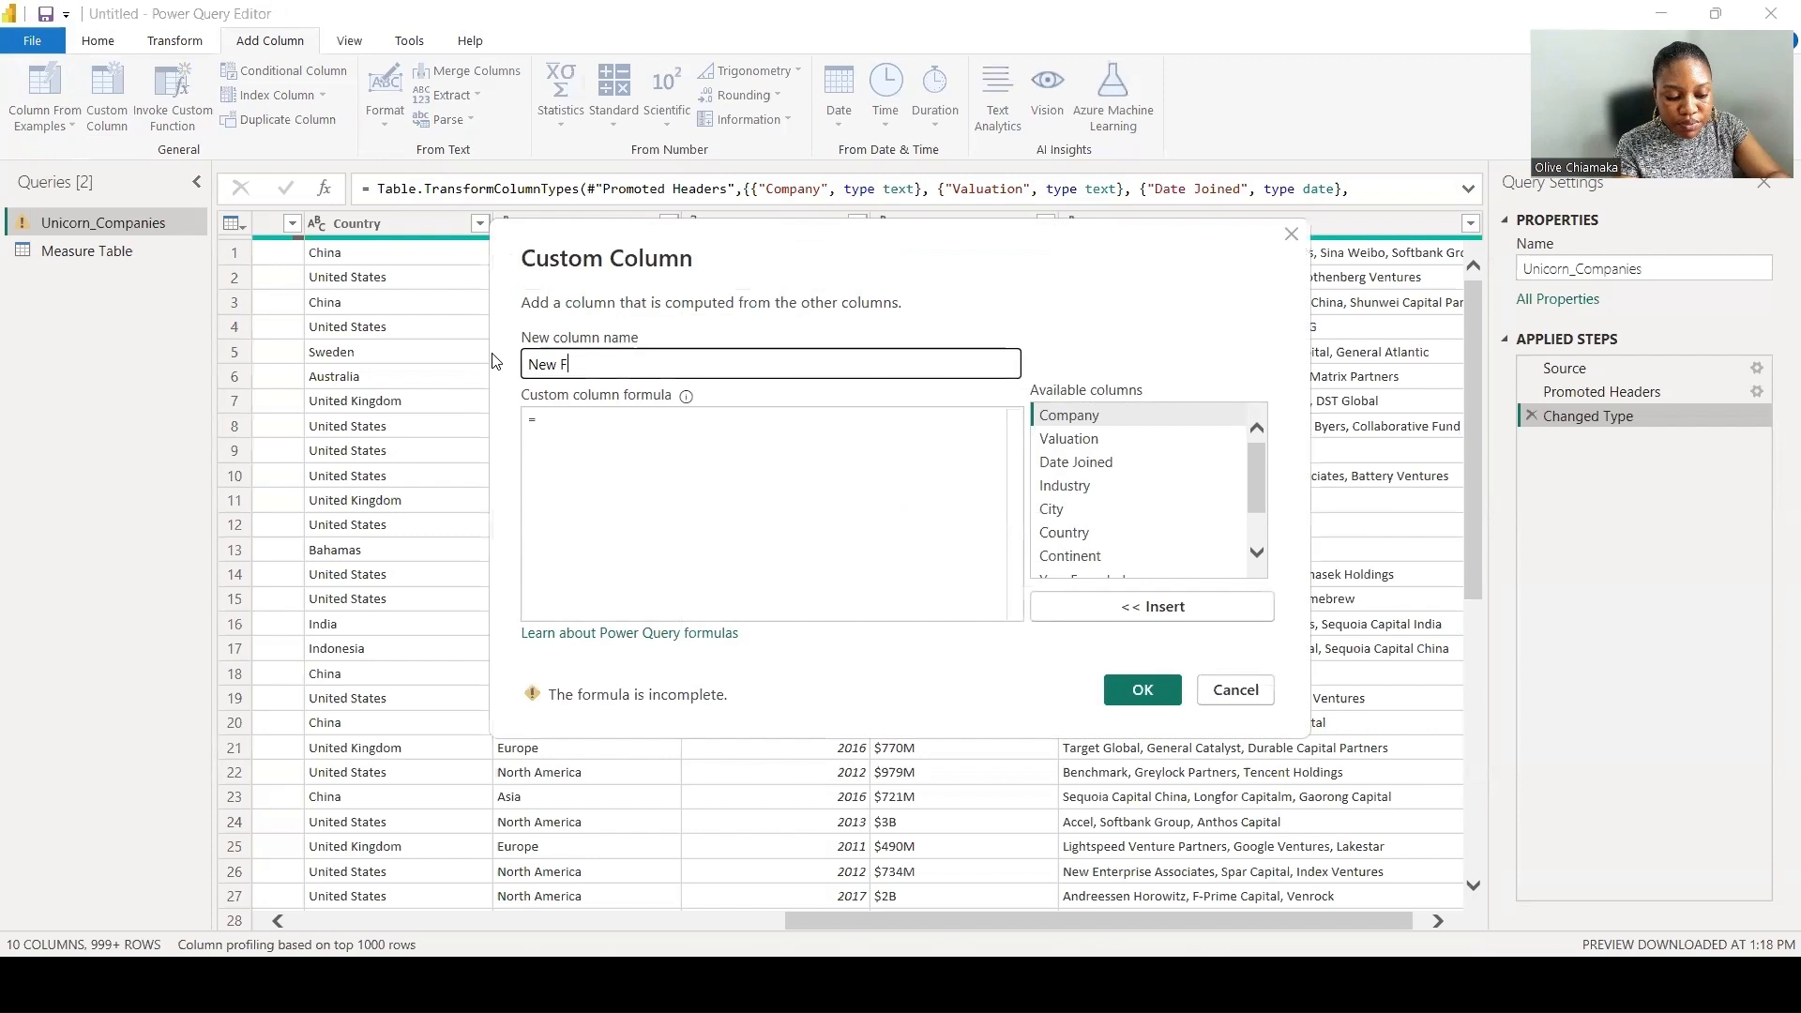
type("unding")
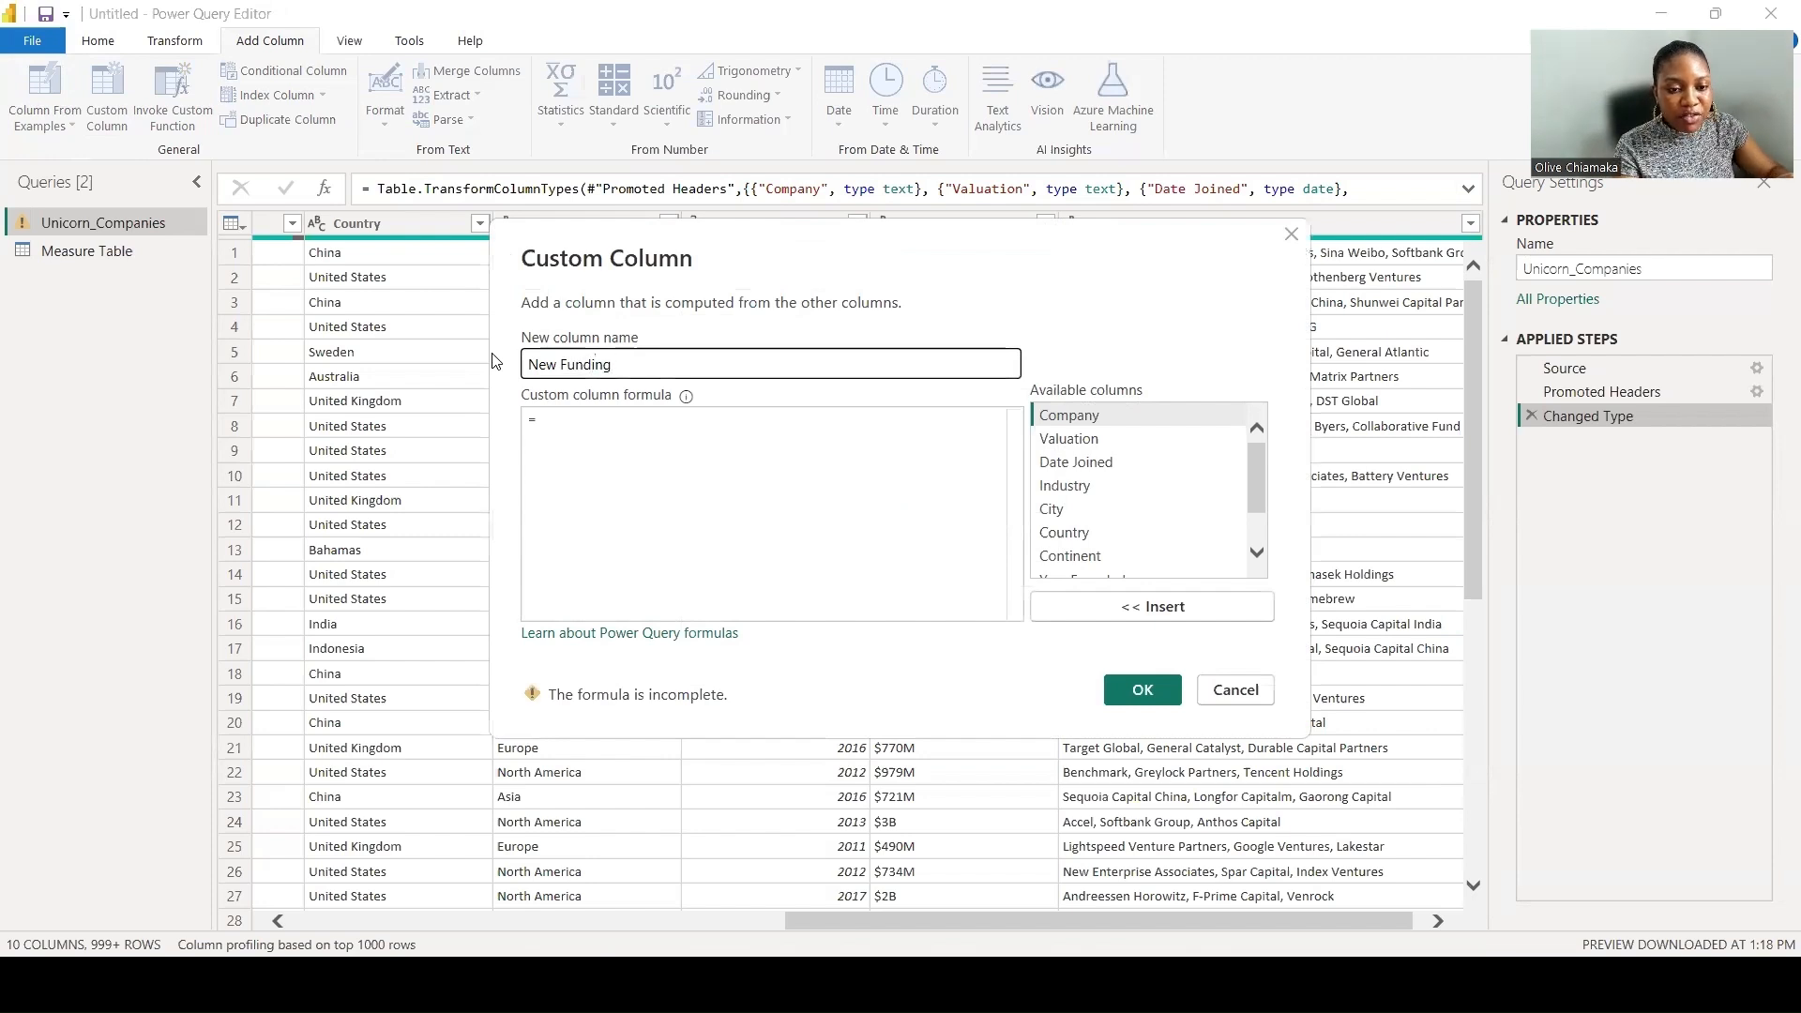
- Begin the New Funding custom column formula with an if condition that opens the Text.Contains function
left_click(602, 419)
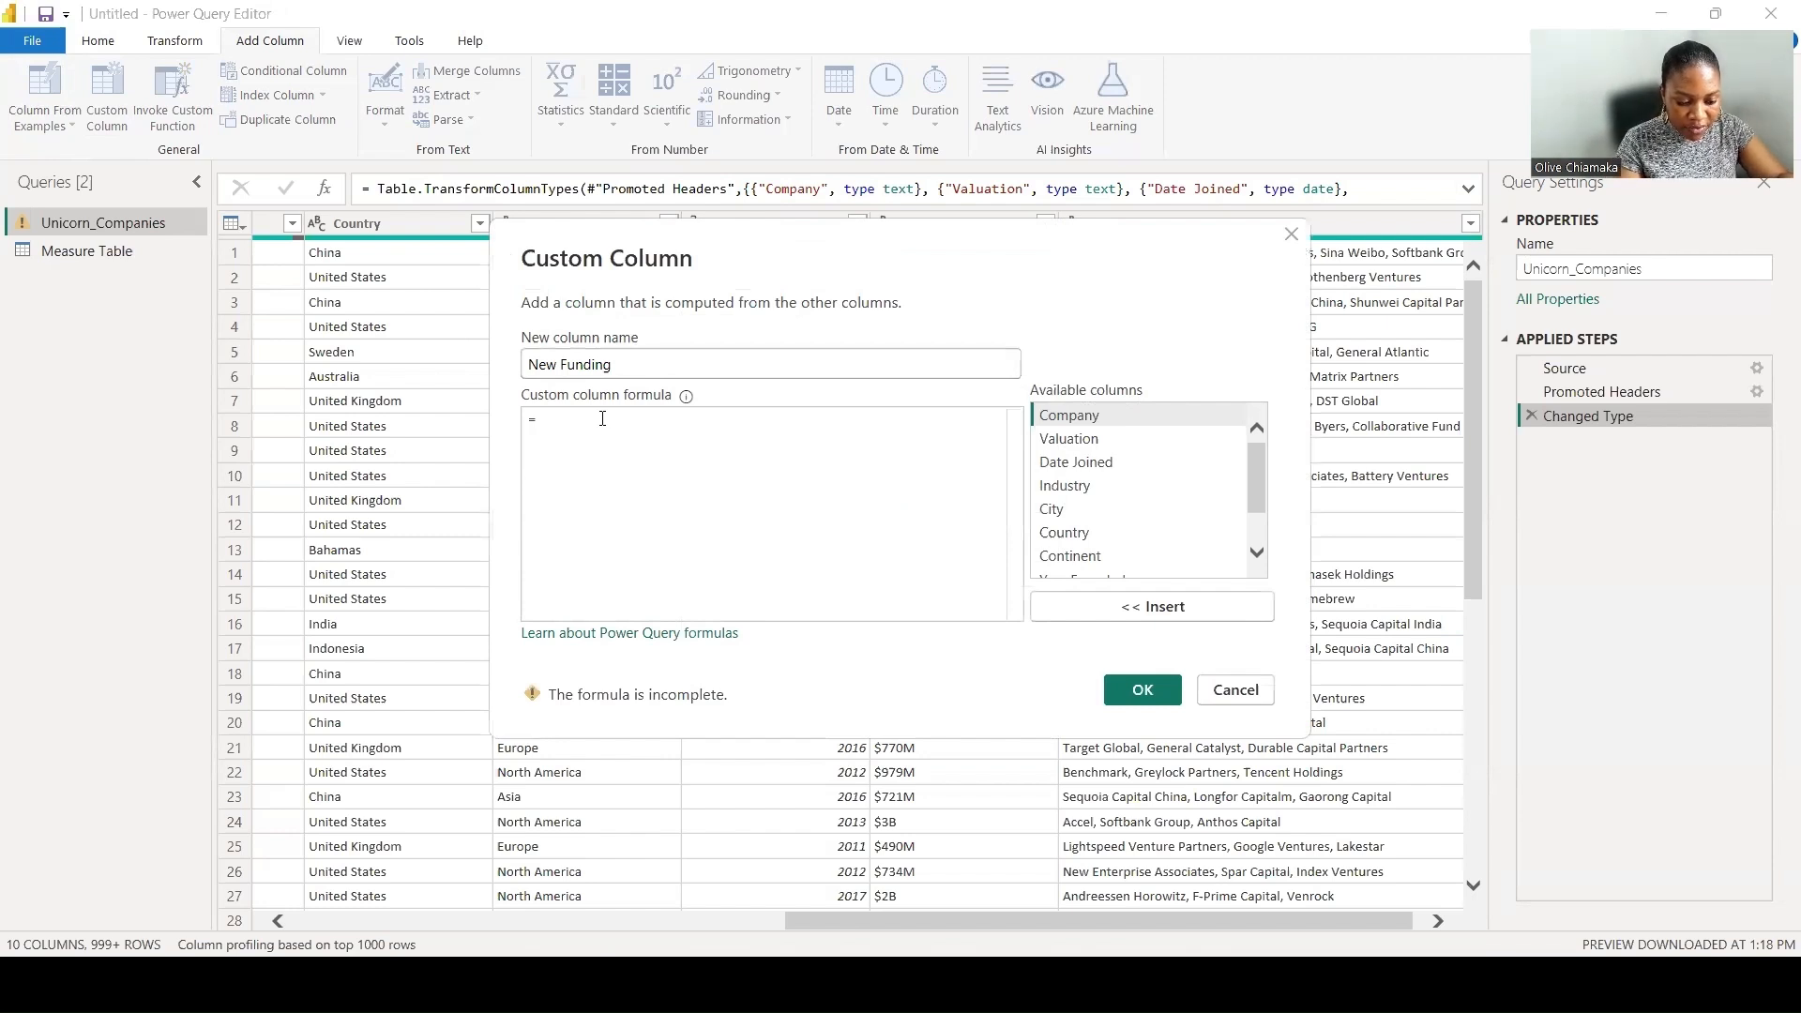
type("i")
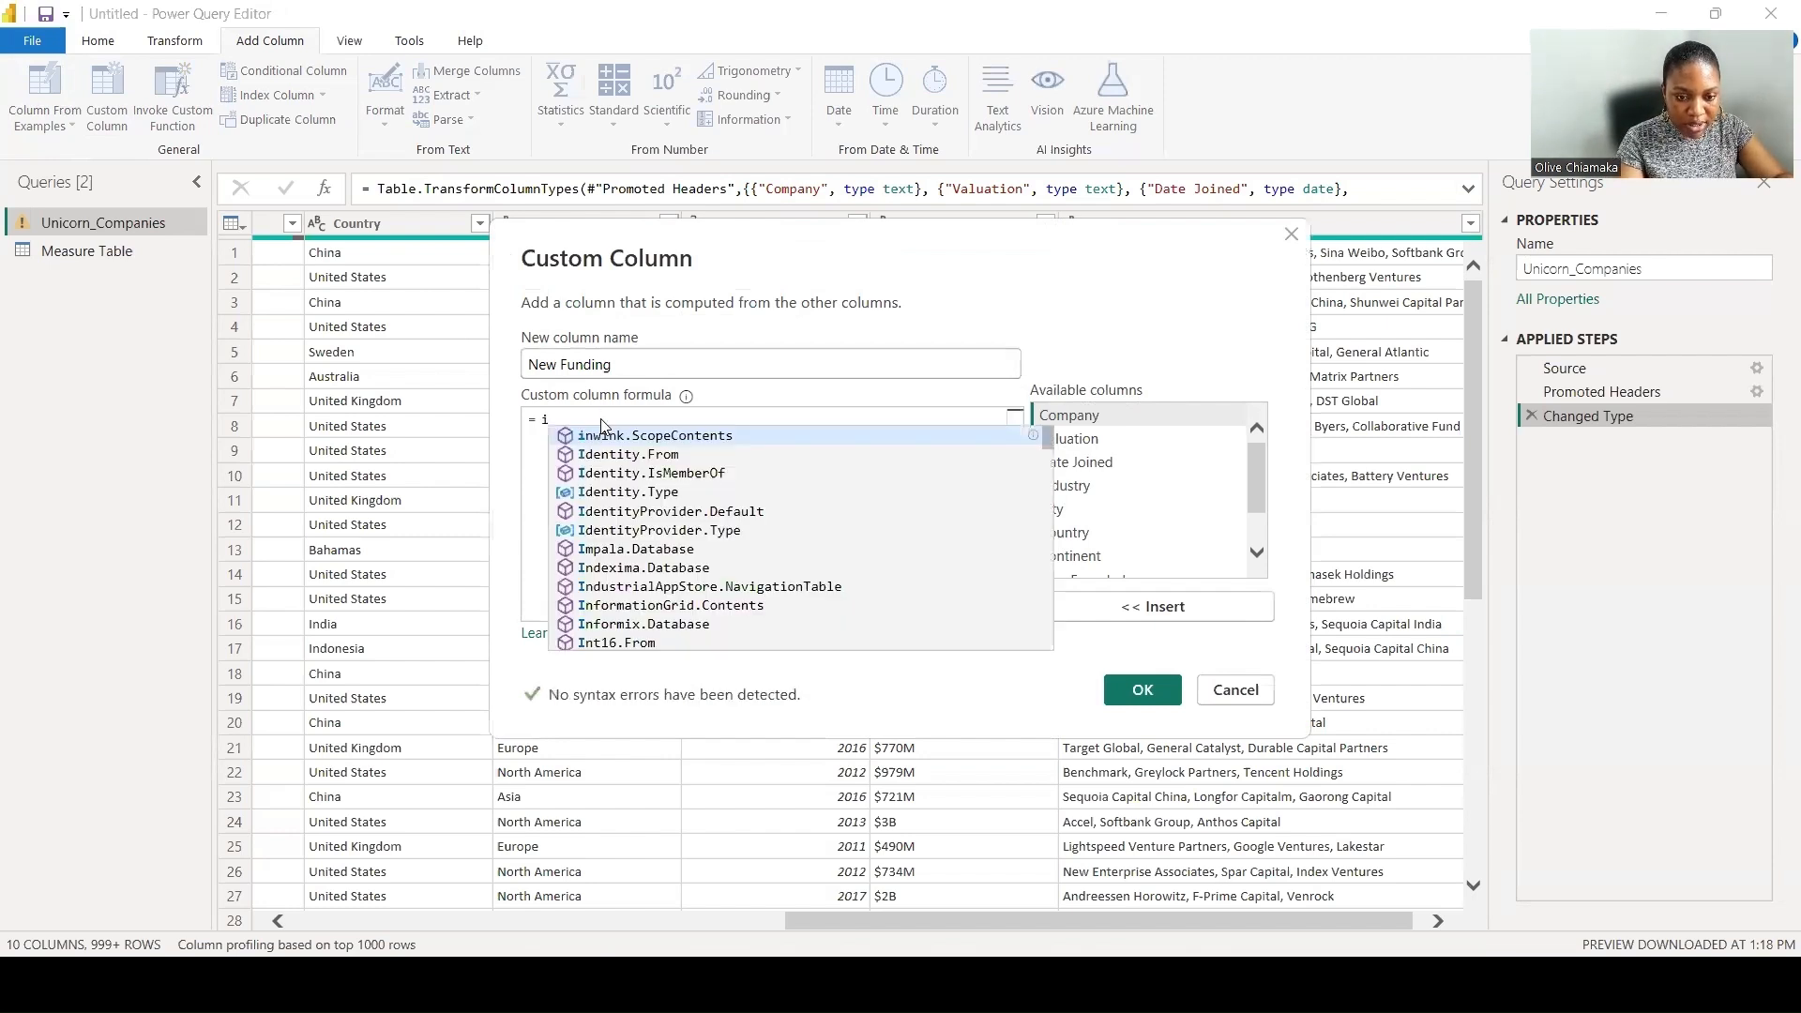
type("f Text.")
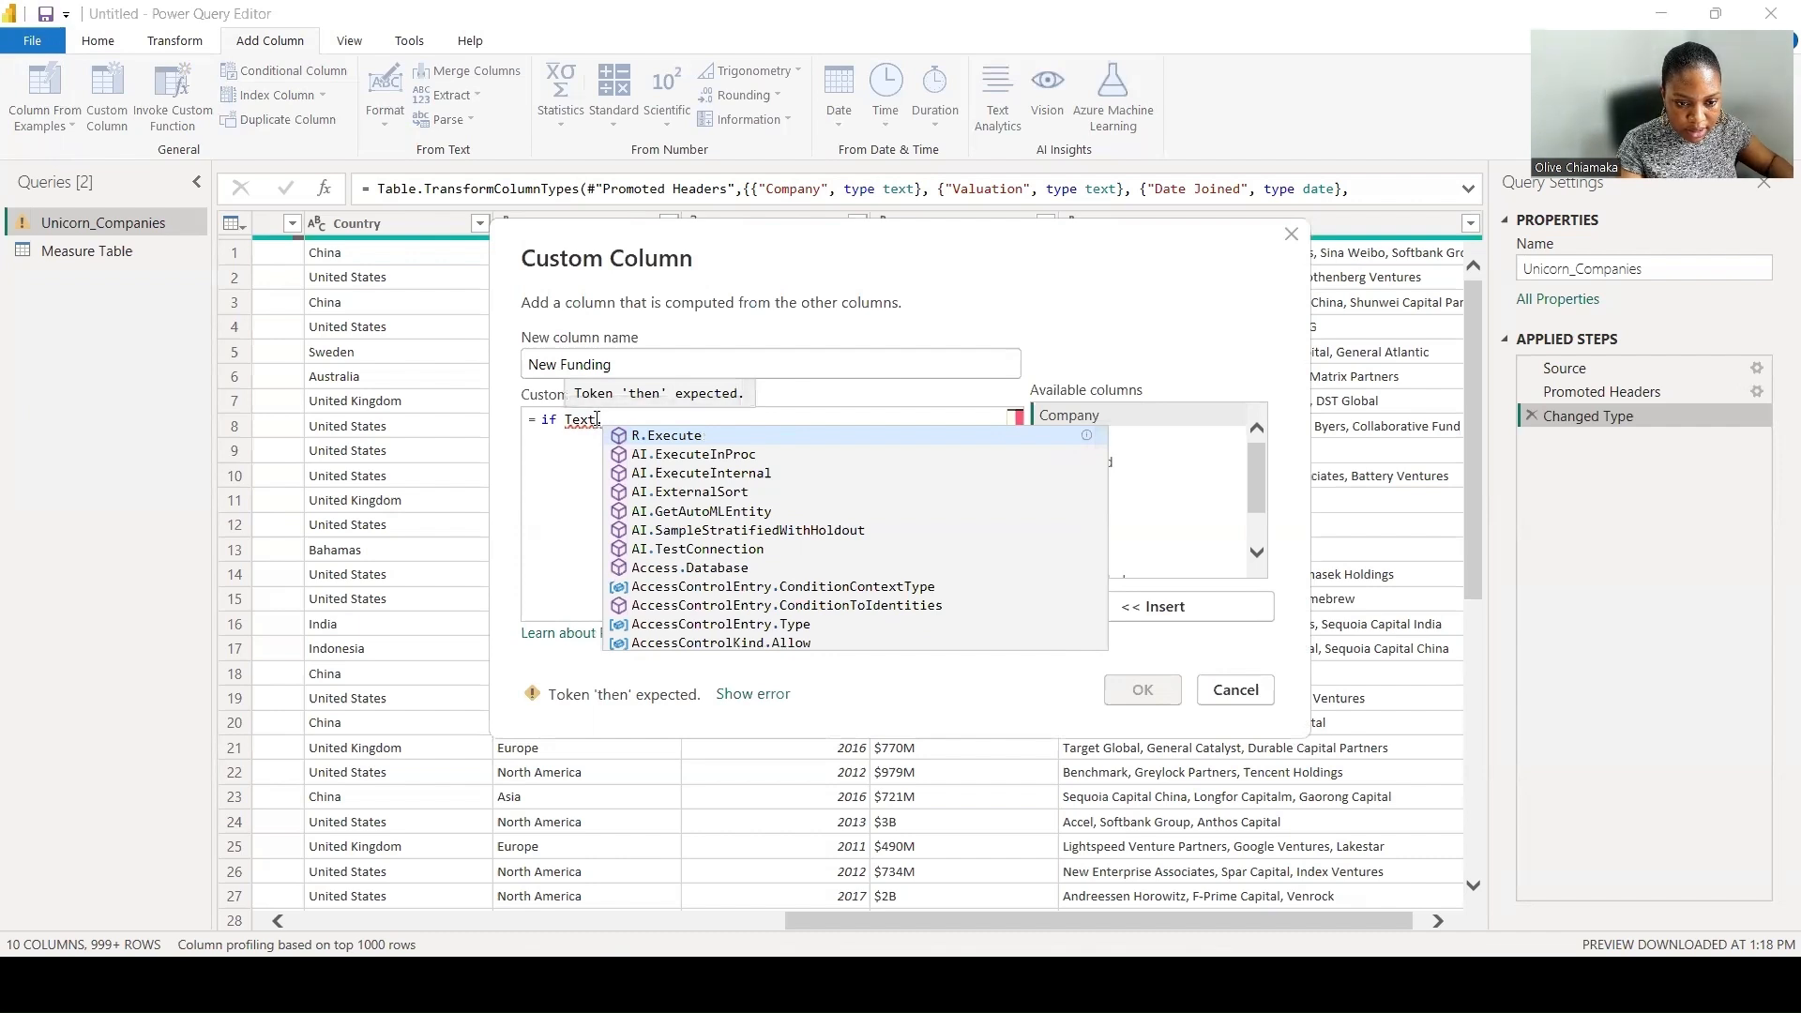
type(".Cont")
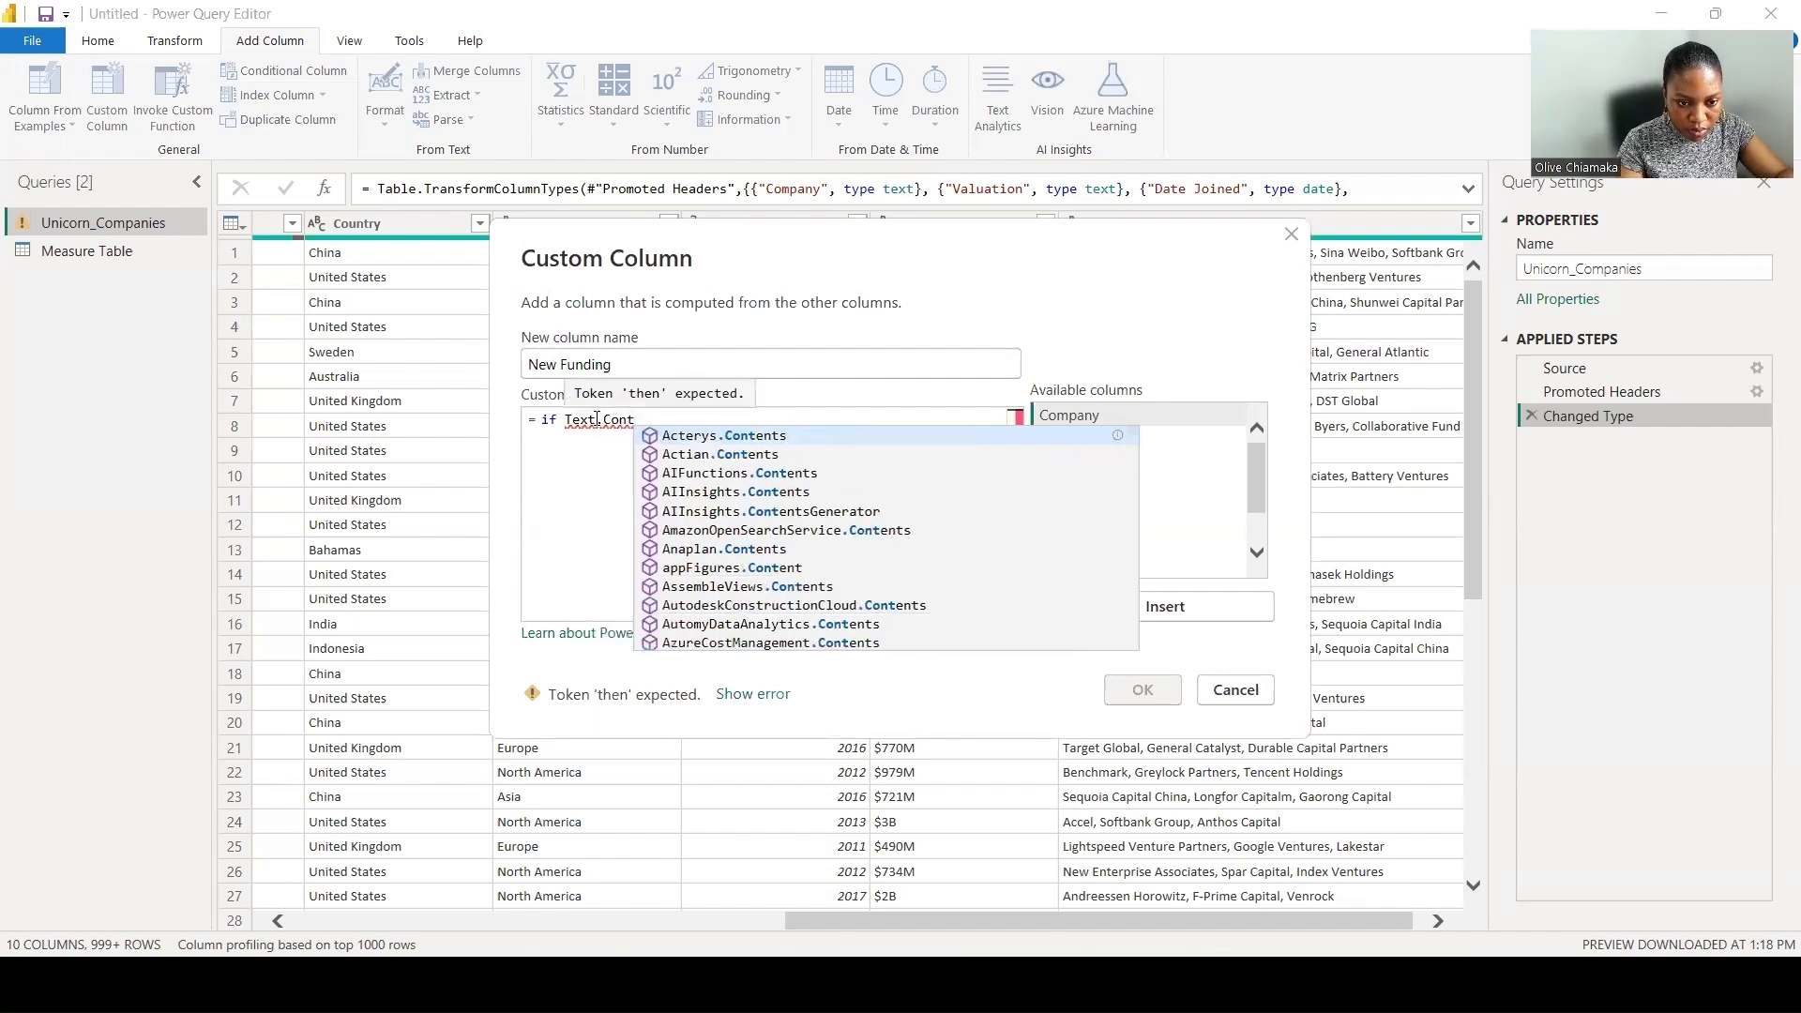
type("ains(")
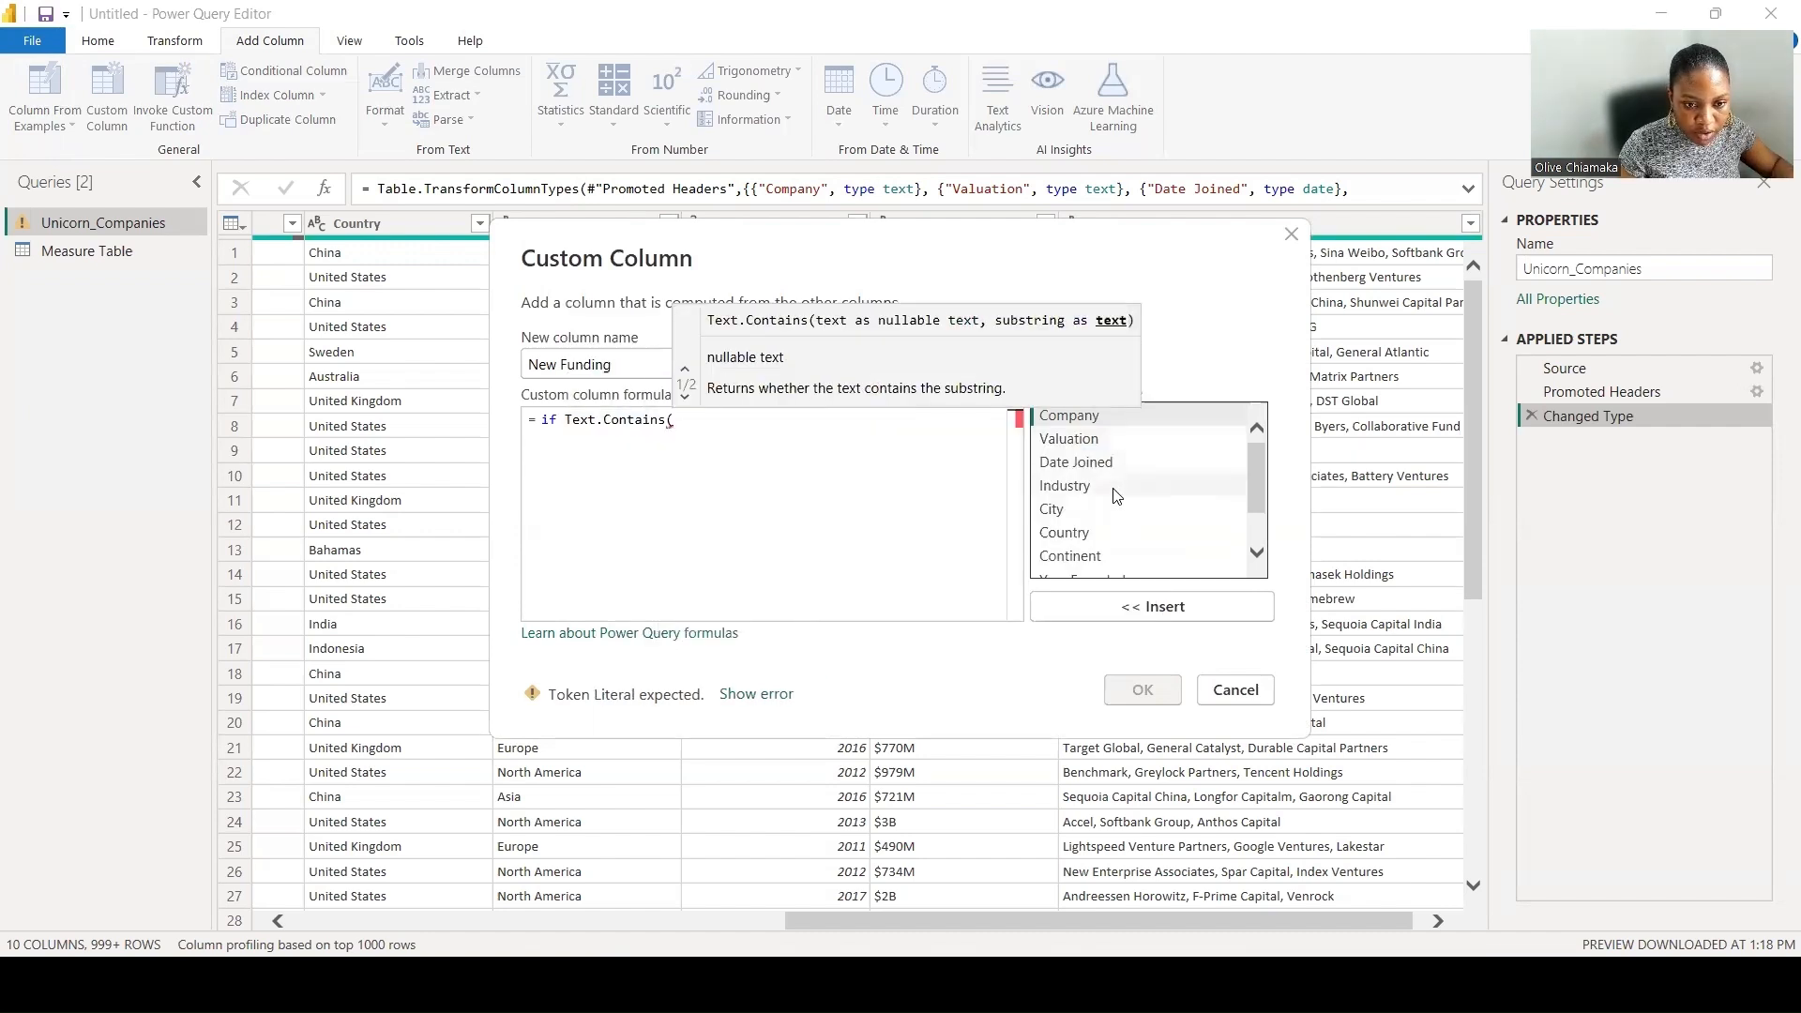
- Give Text.Contains the Funding column as its text and "B" as the substring to look for
scroll(1116, 496, "down", 1)
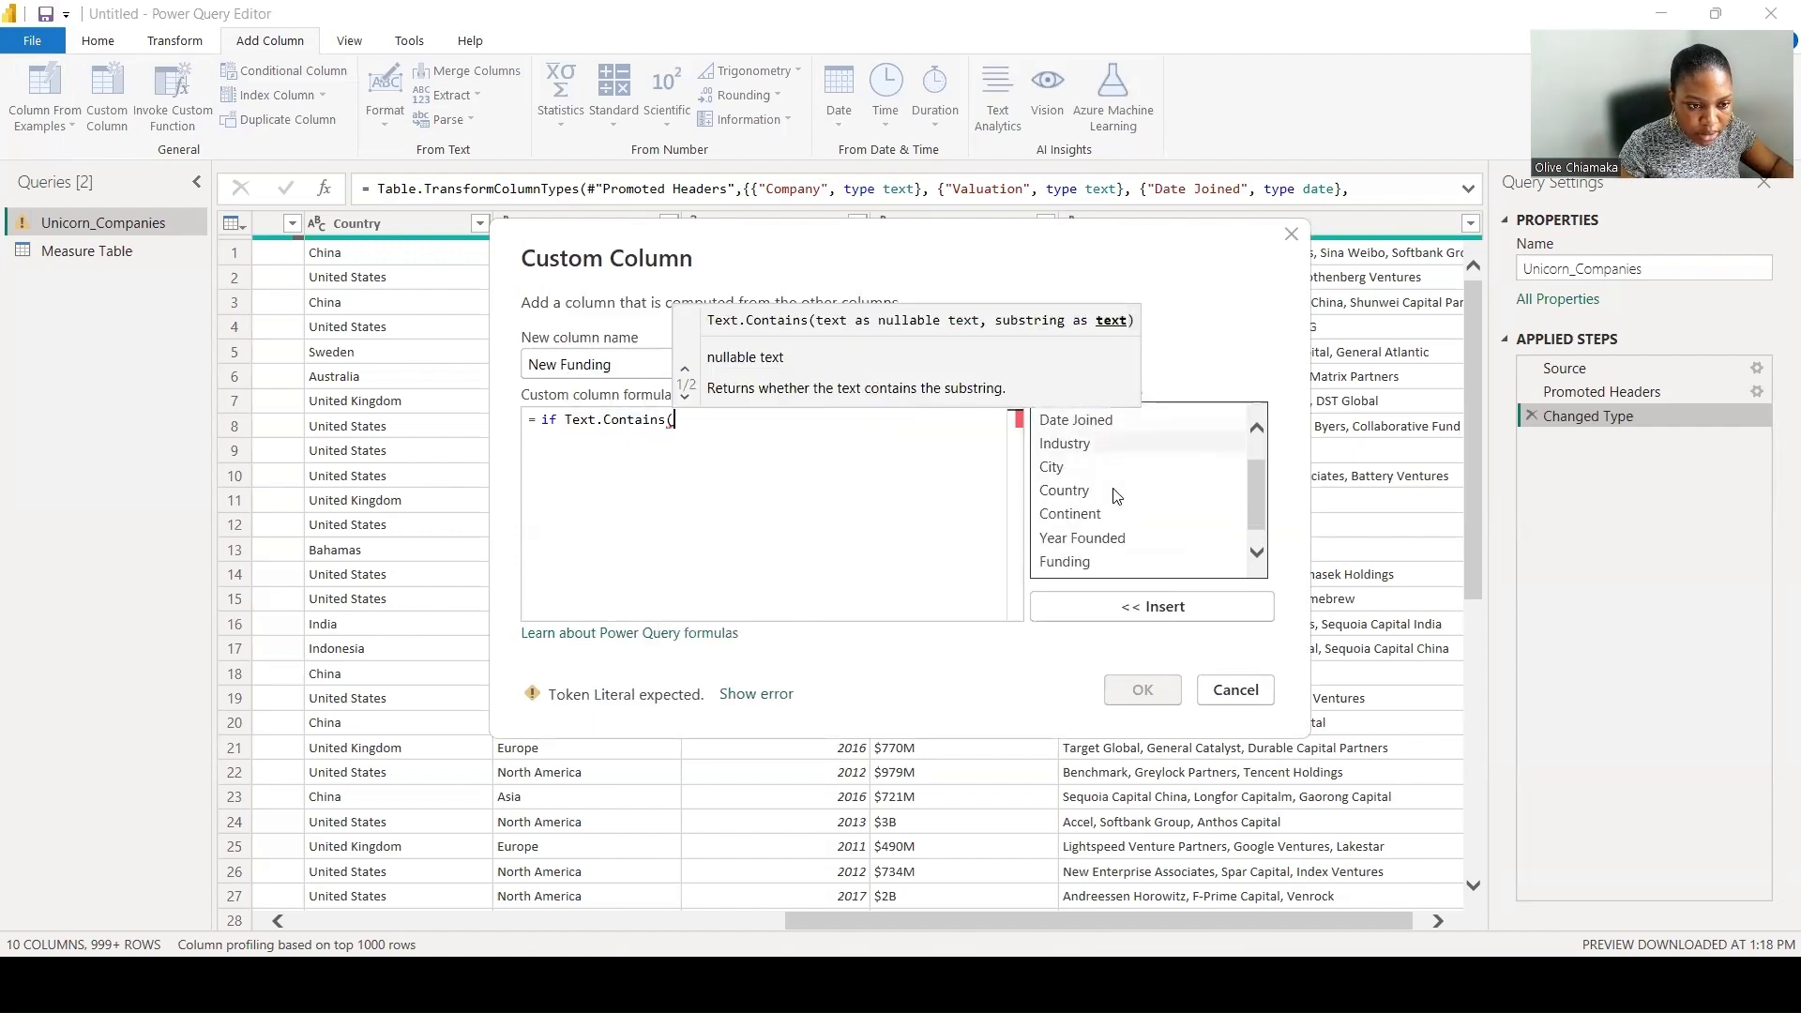
left_click(1103, 542)
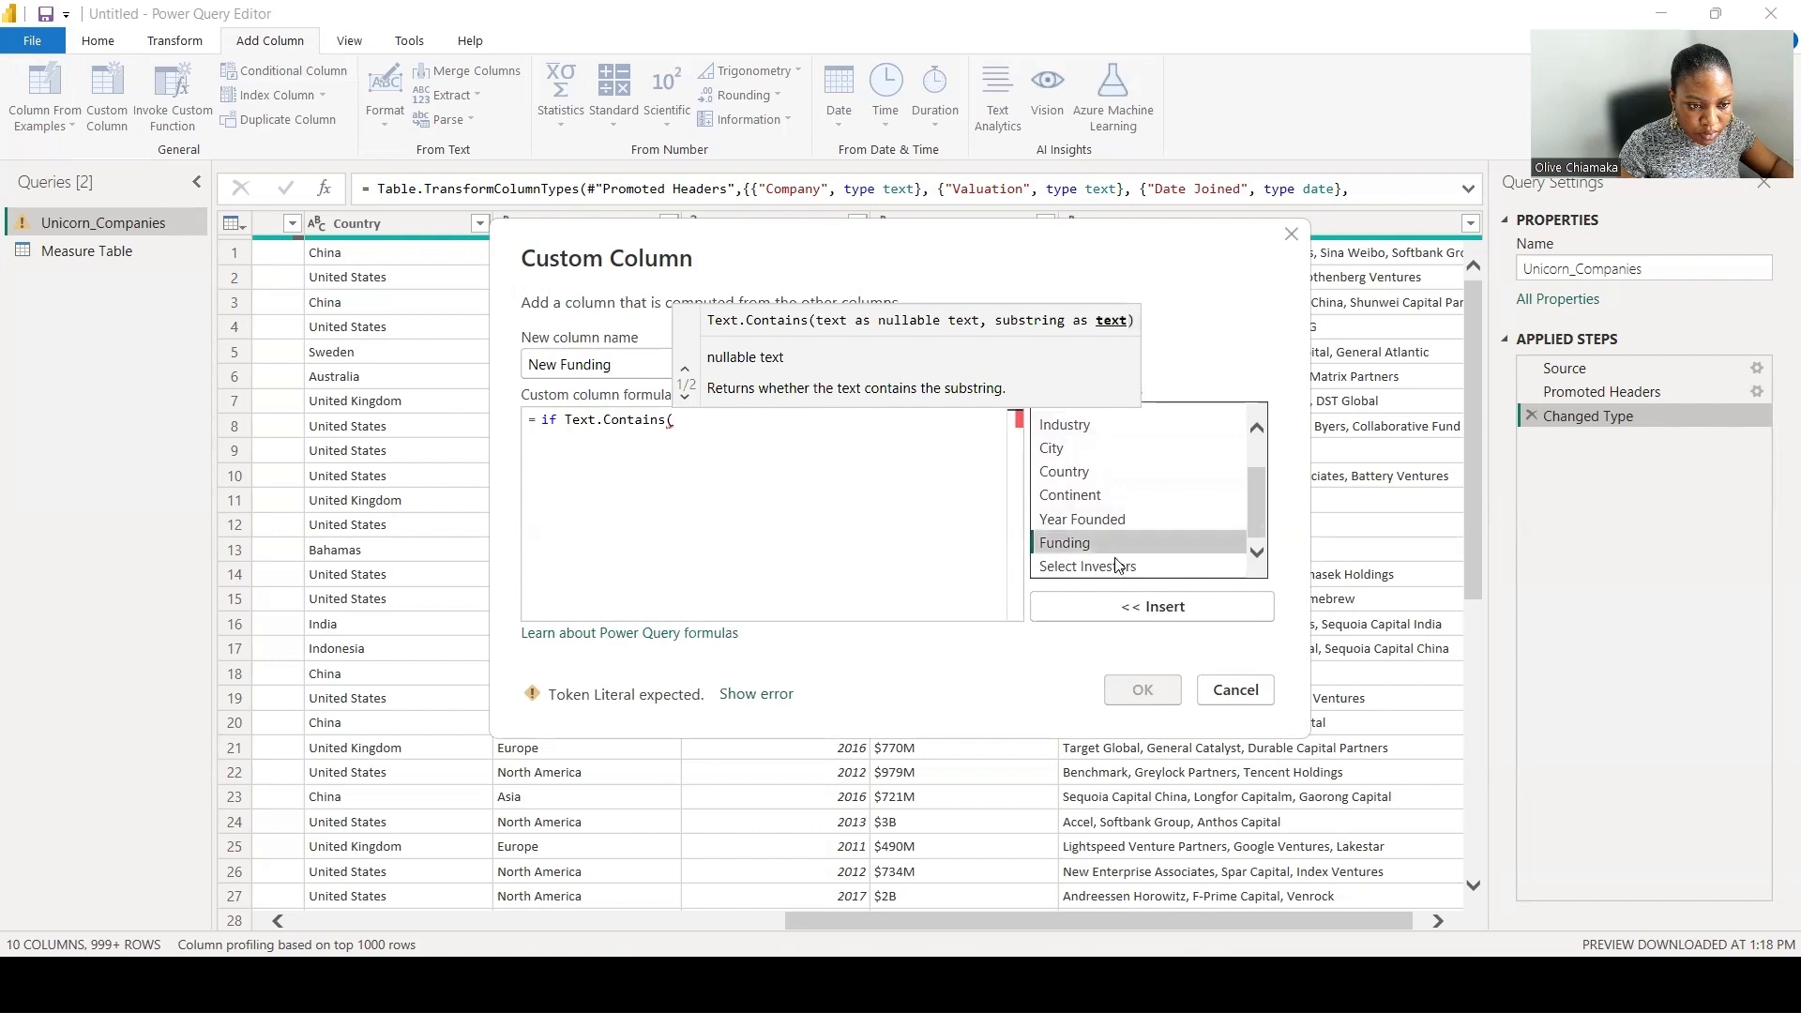
left_click(1145, 605)
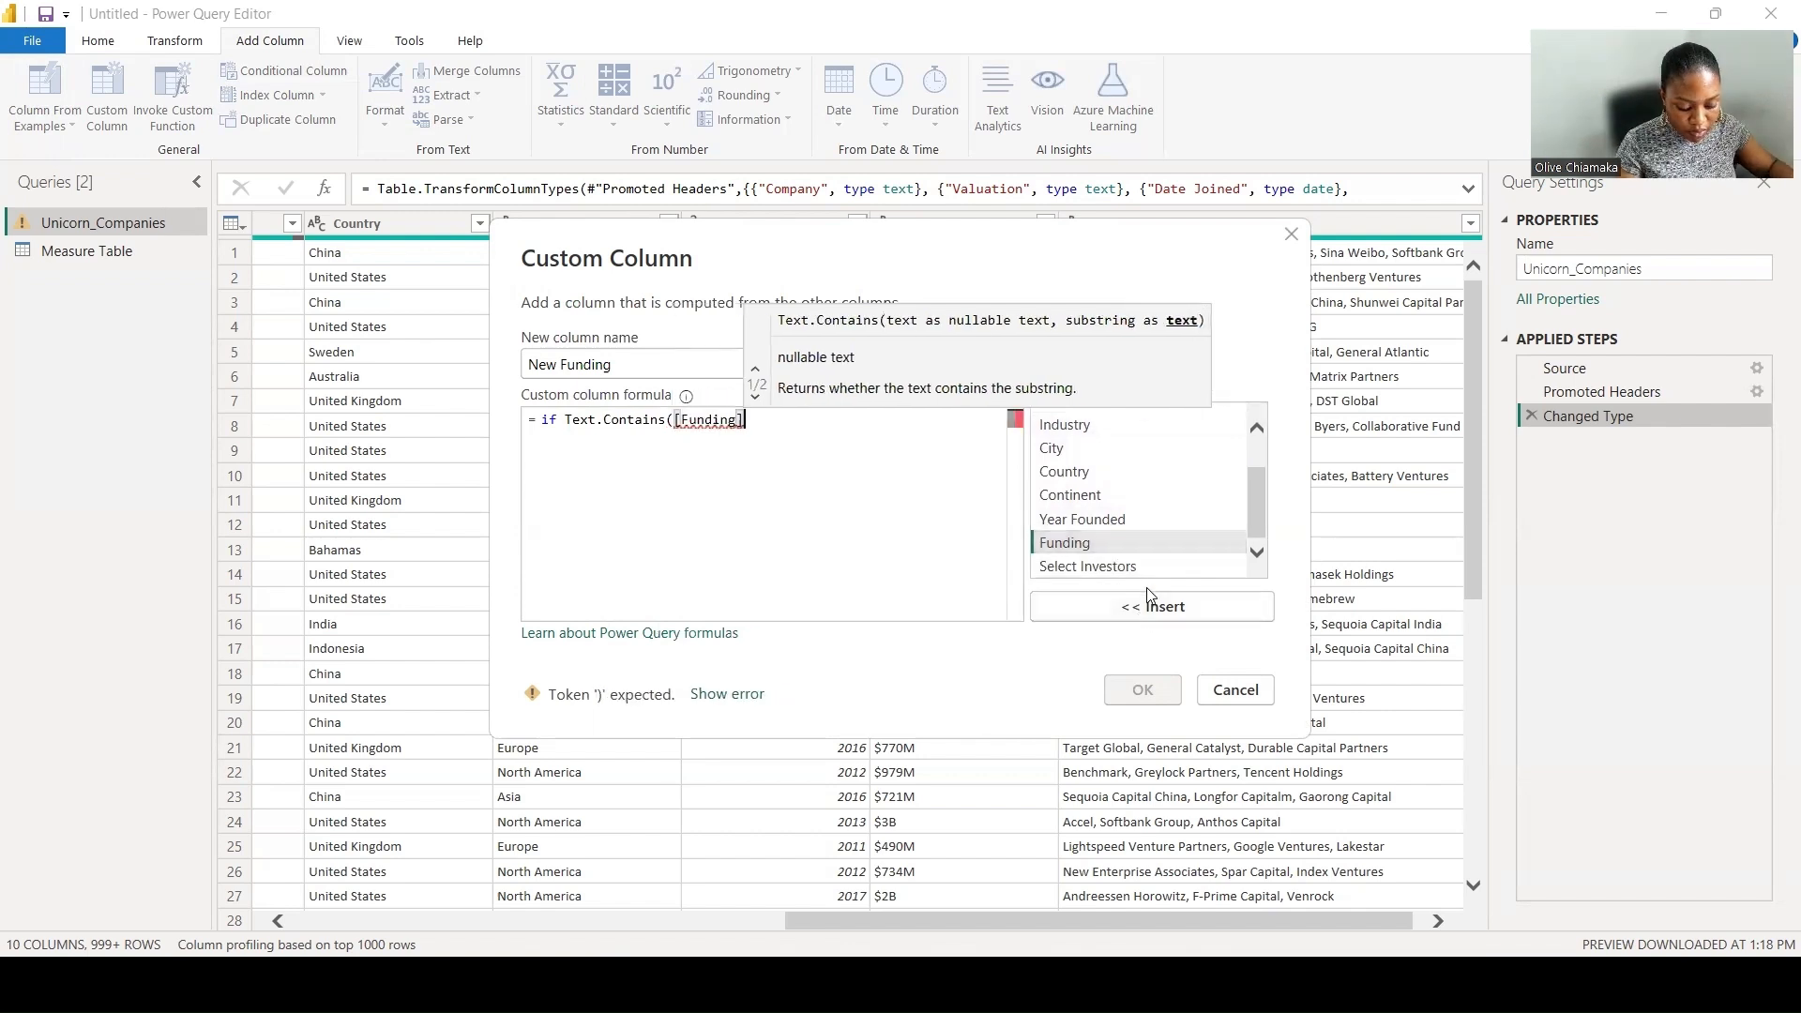
type(",")
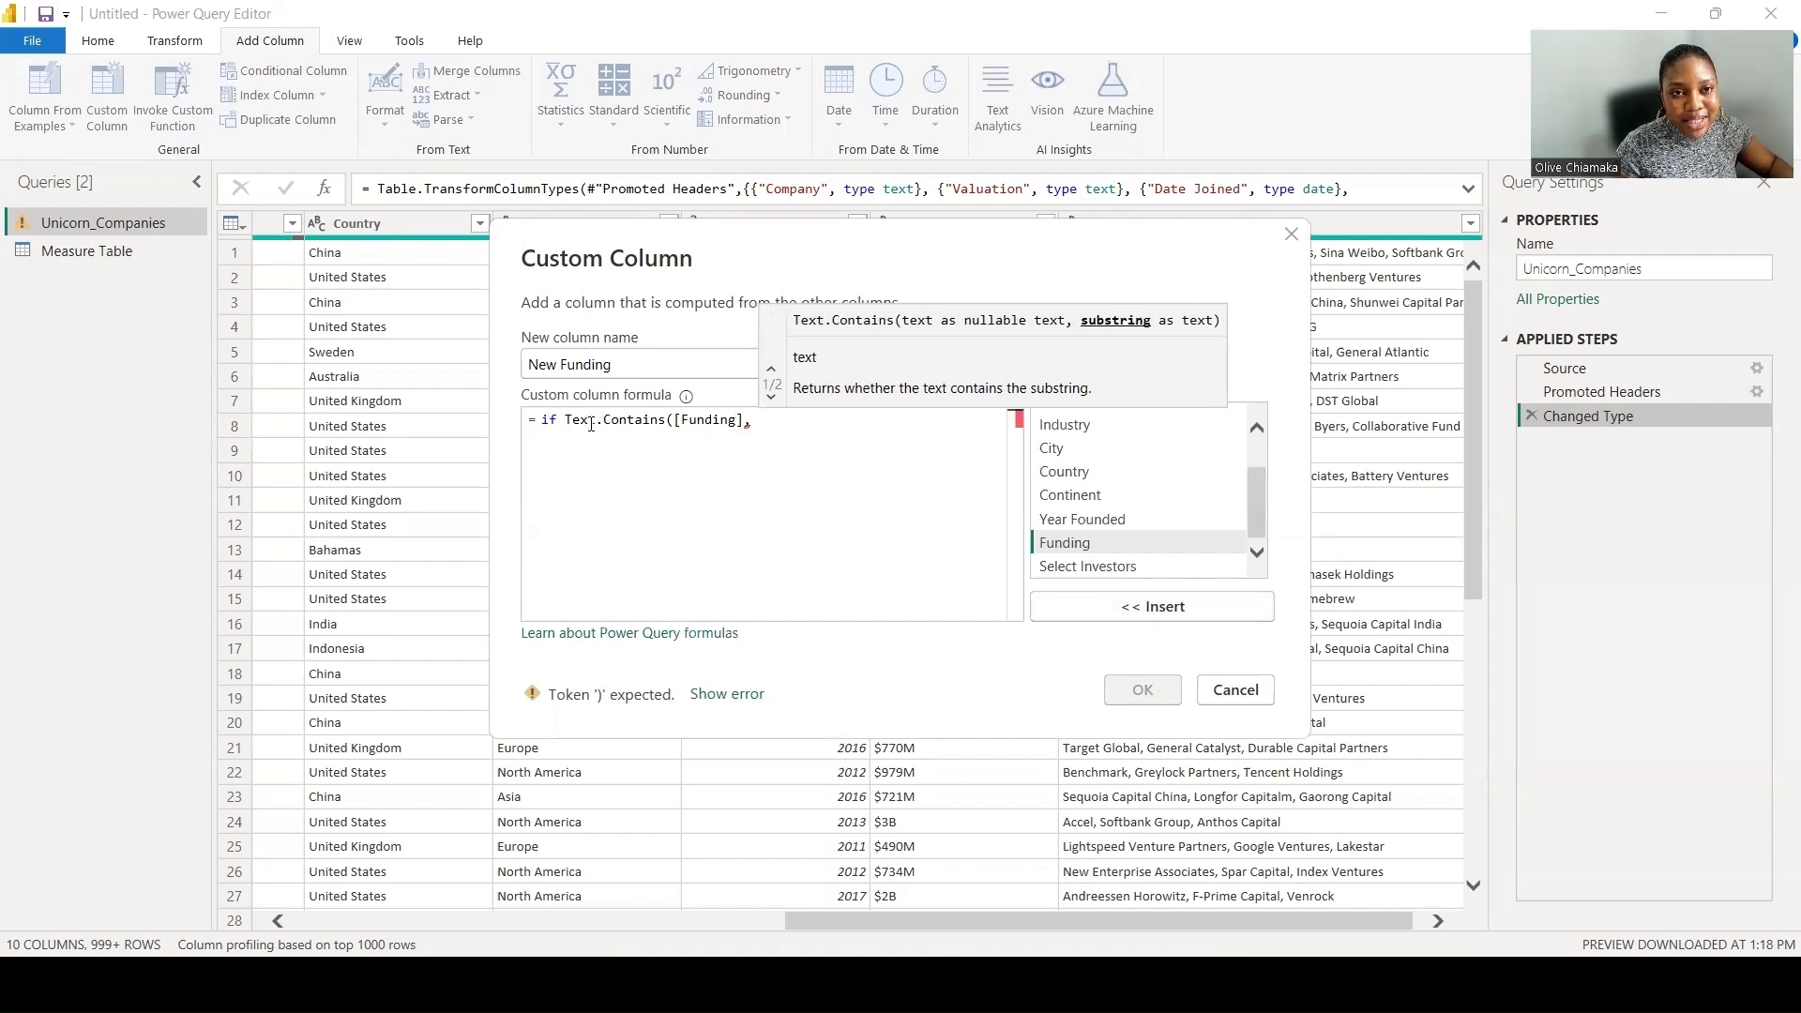
type("\"")
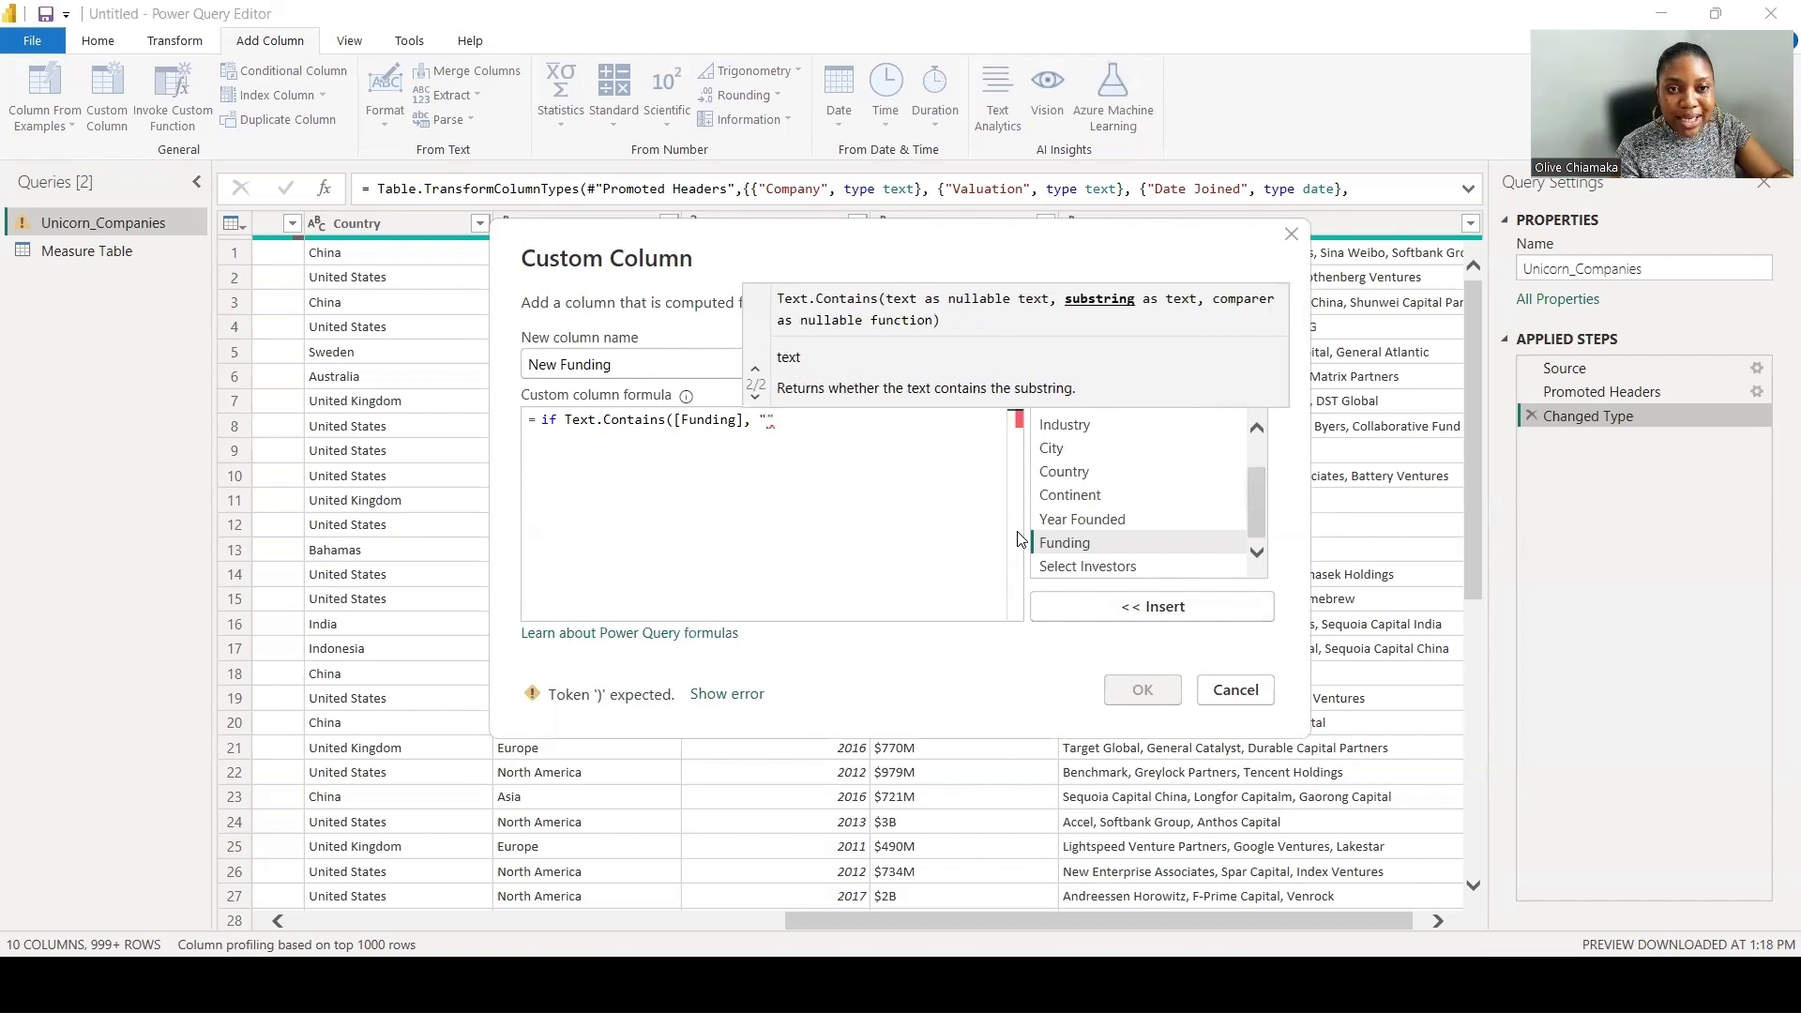
type("B")
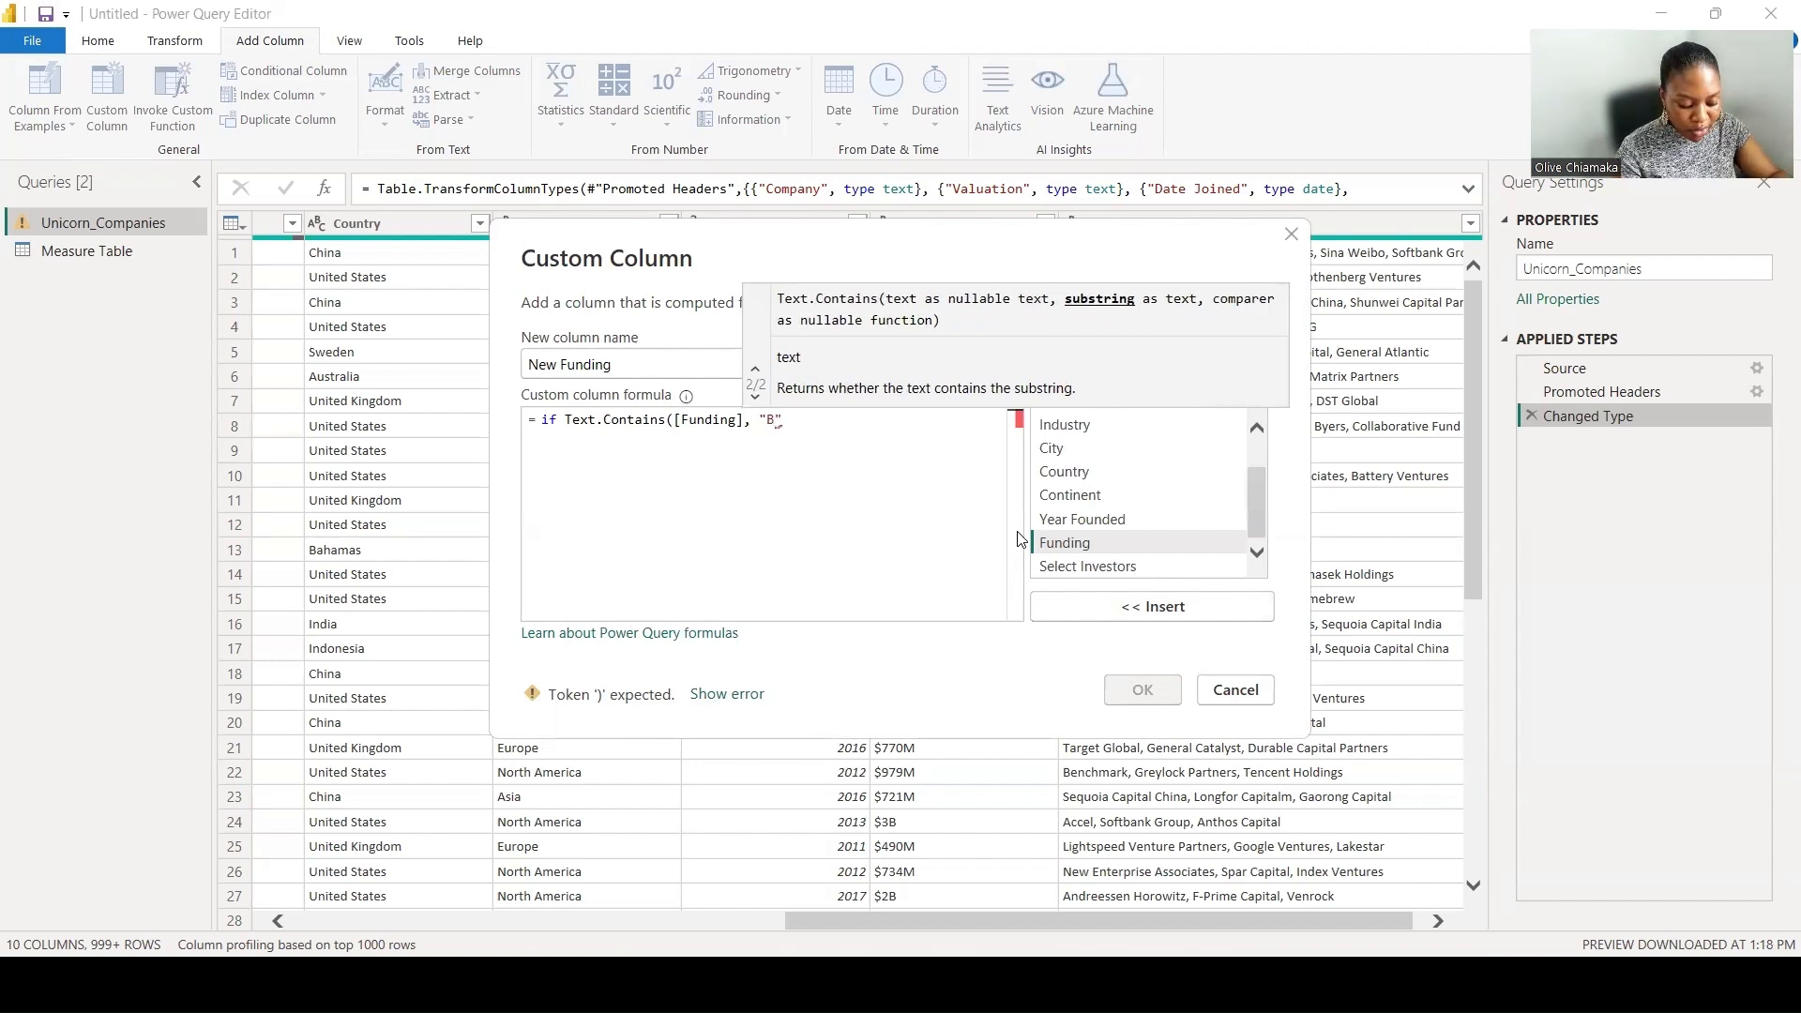
type(") T")
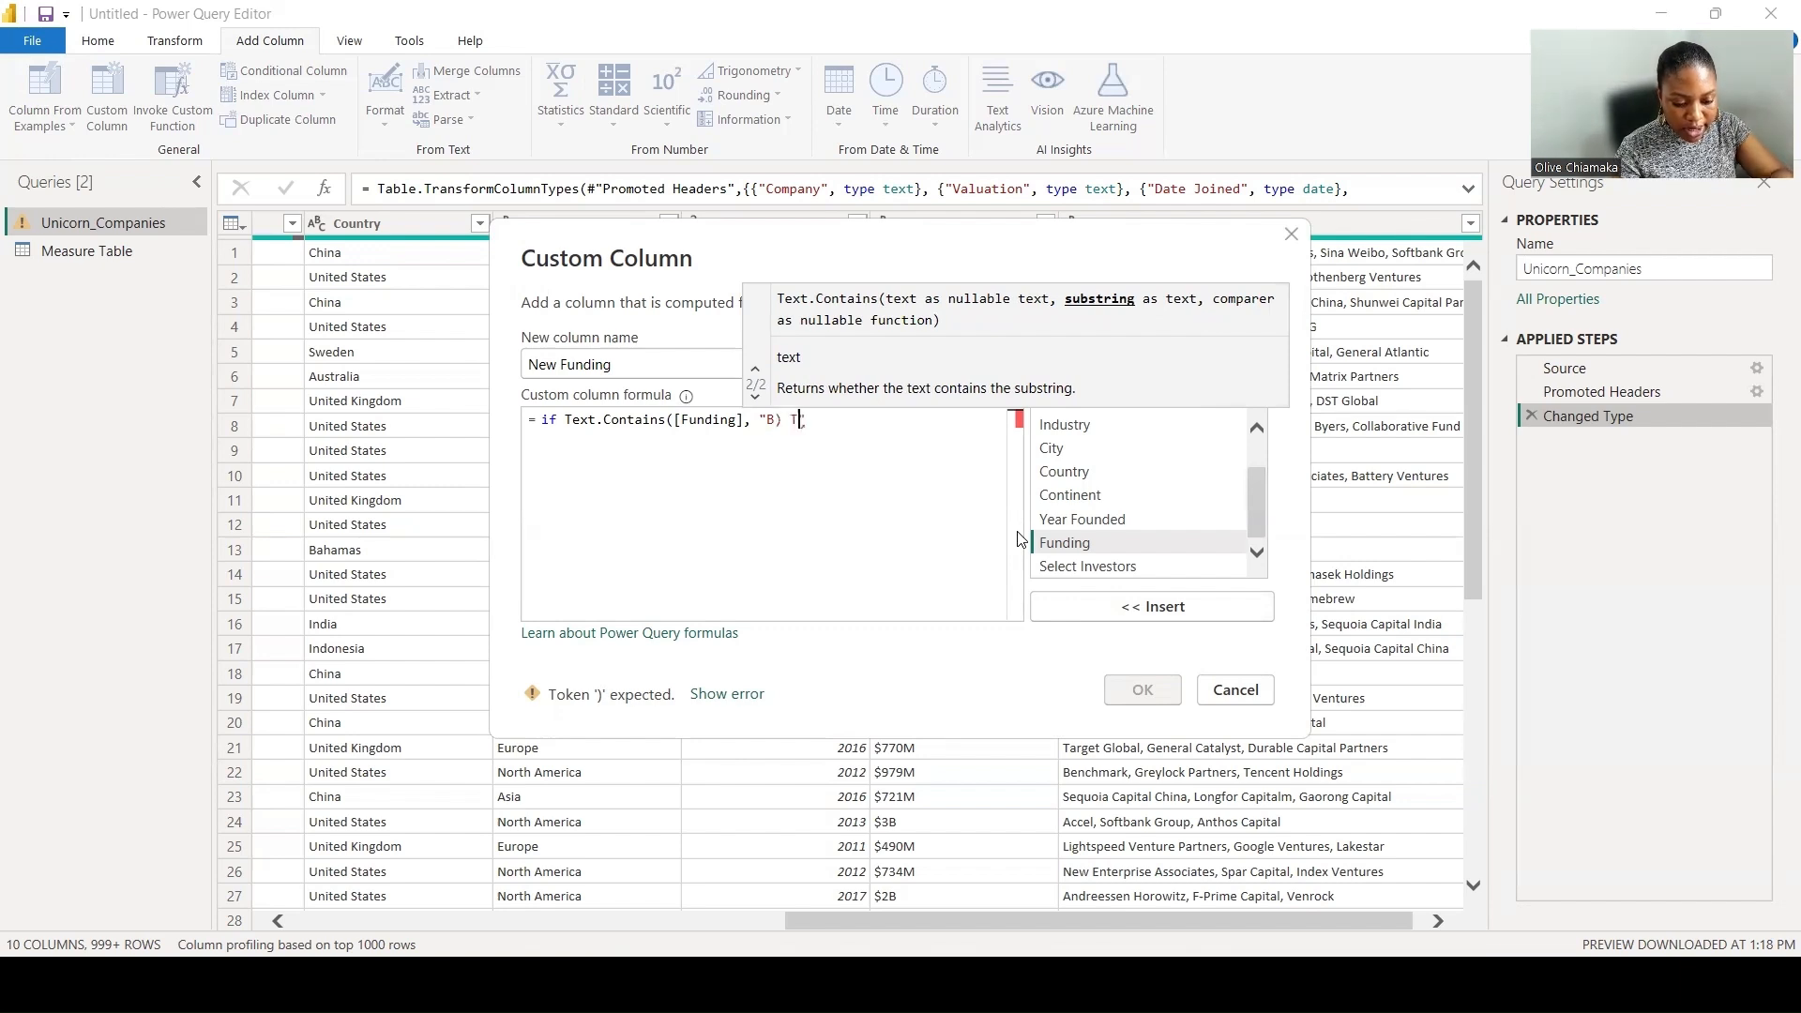
- Complete the first formula line as if Text.Contains([Funding], "B") then, with the quotation mark after B closed
key("BackSpace")
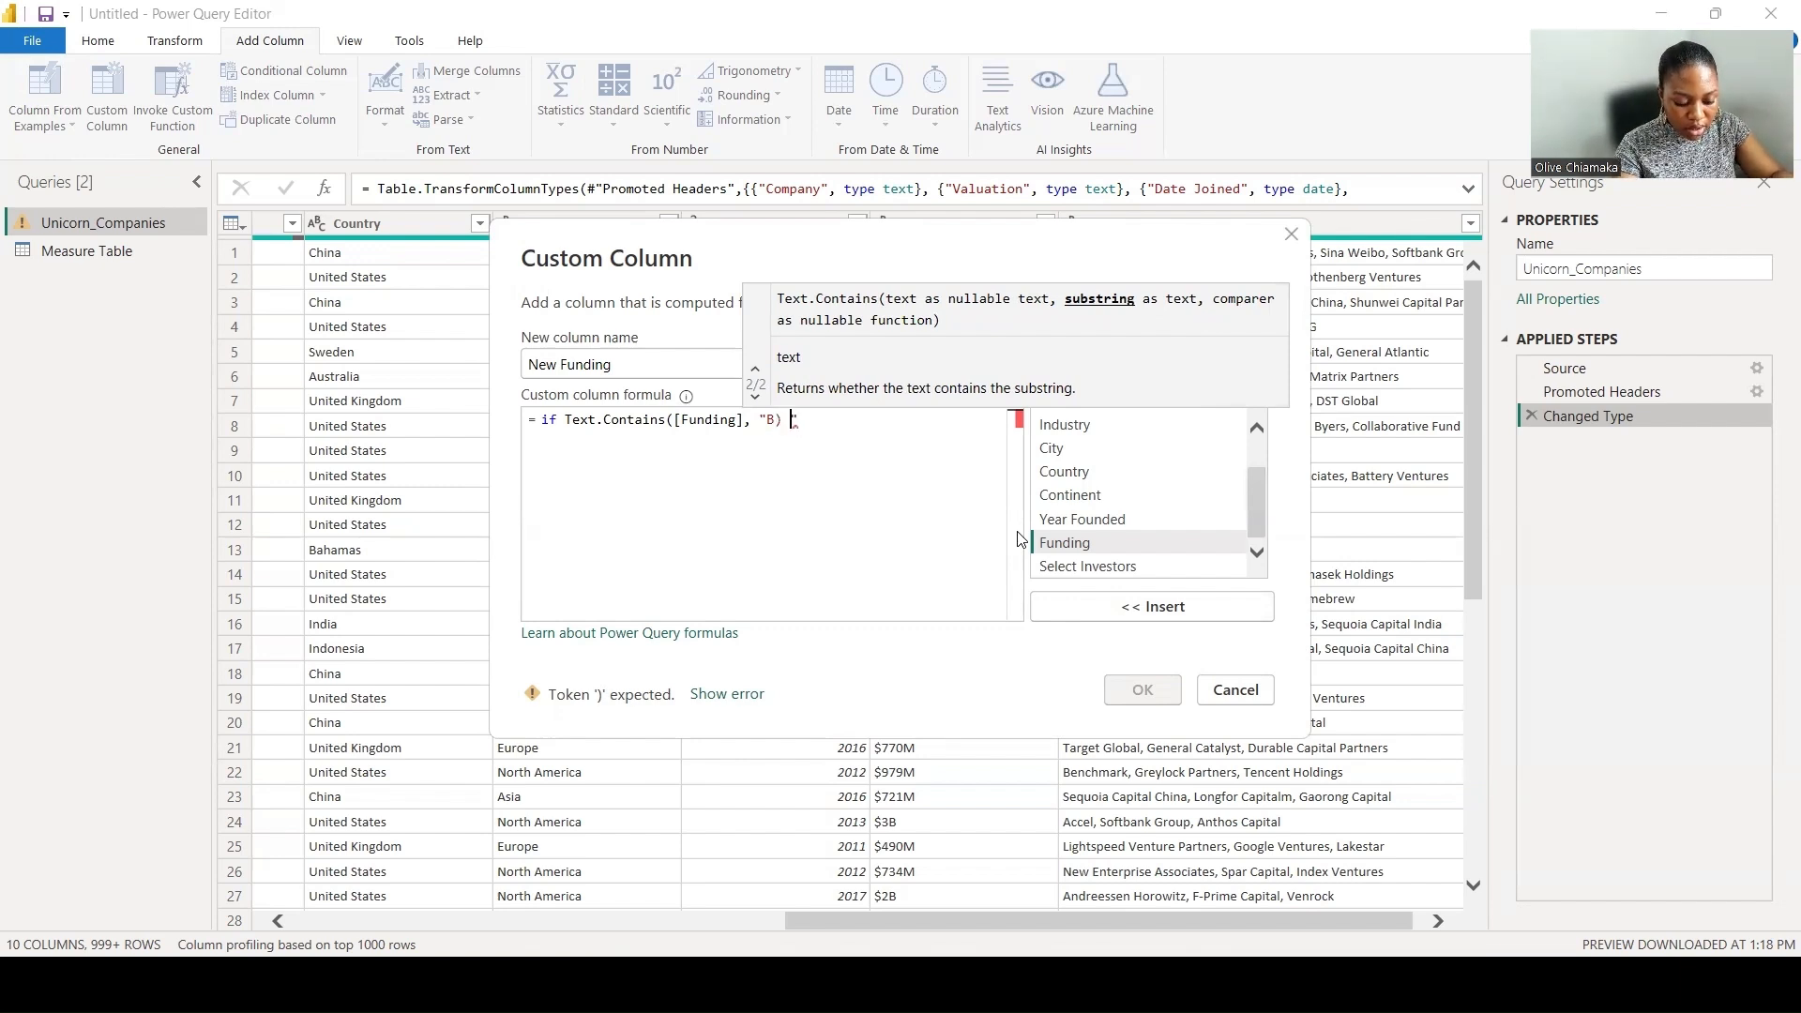
type("then")
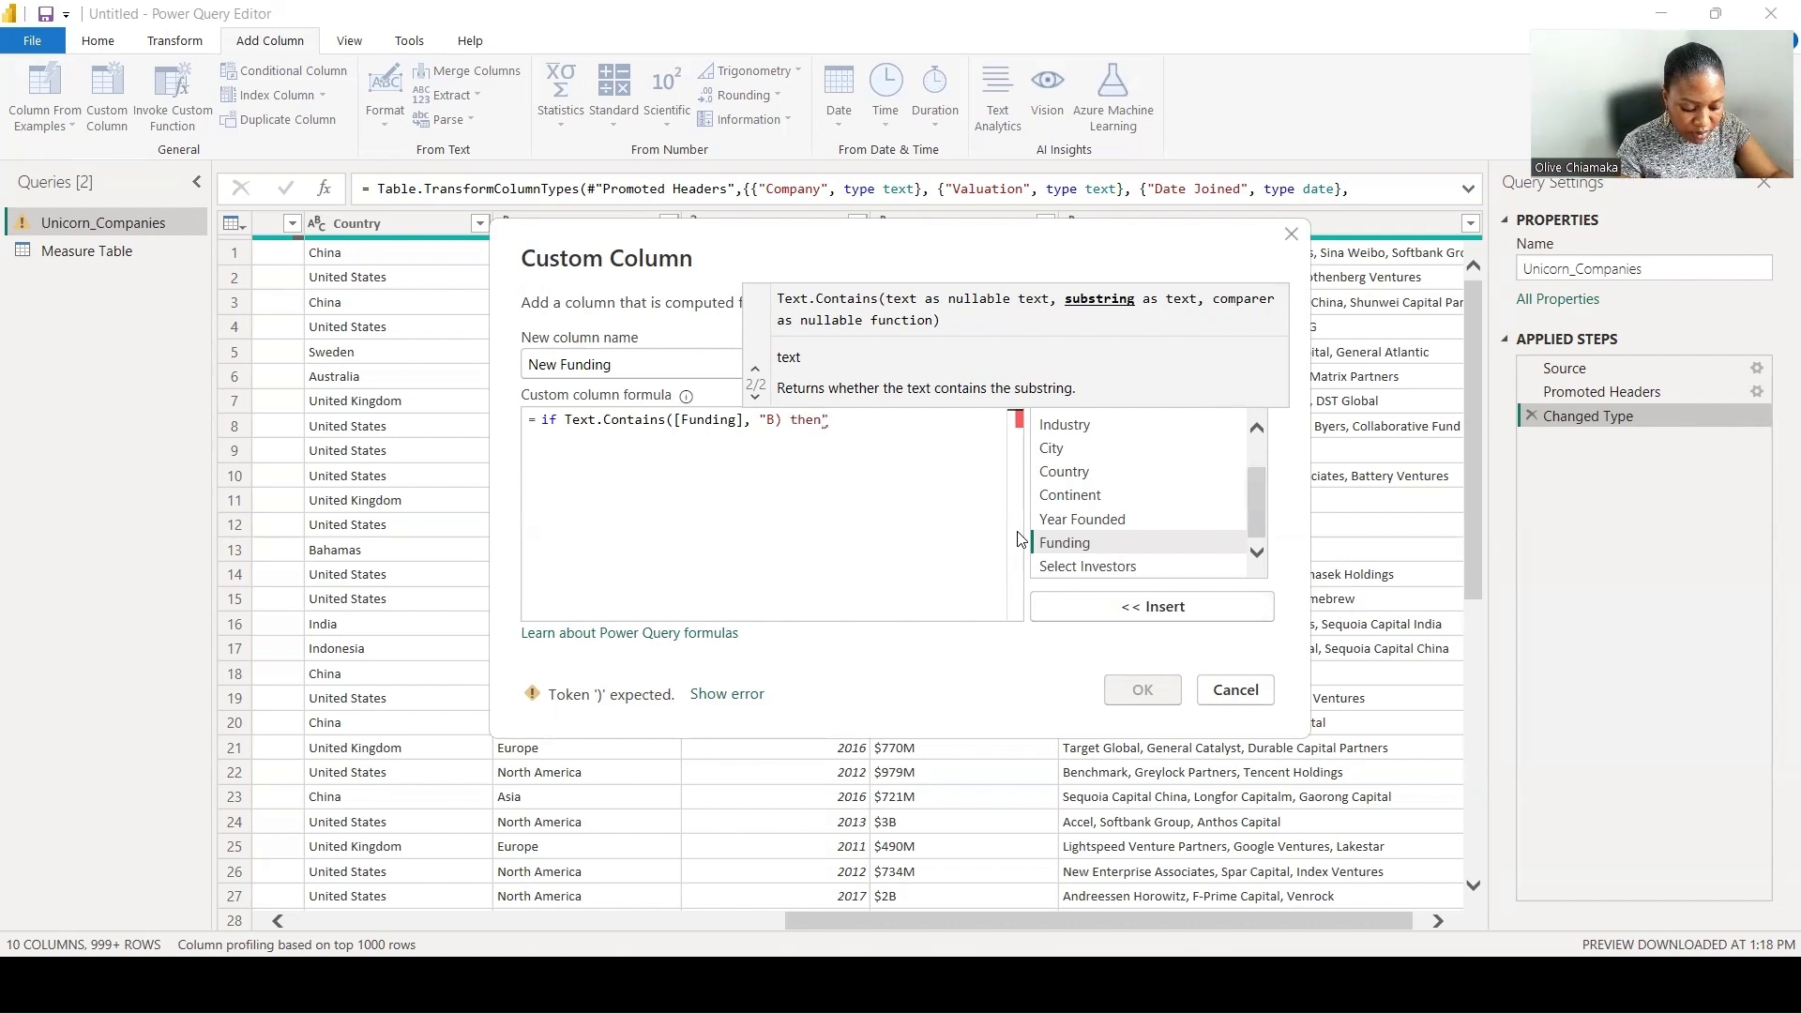
key("Return")
type("\"")
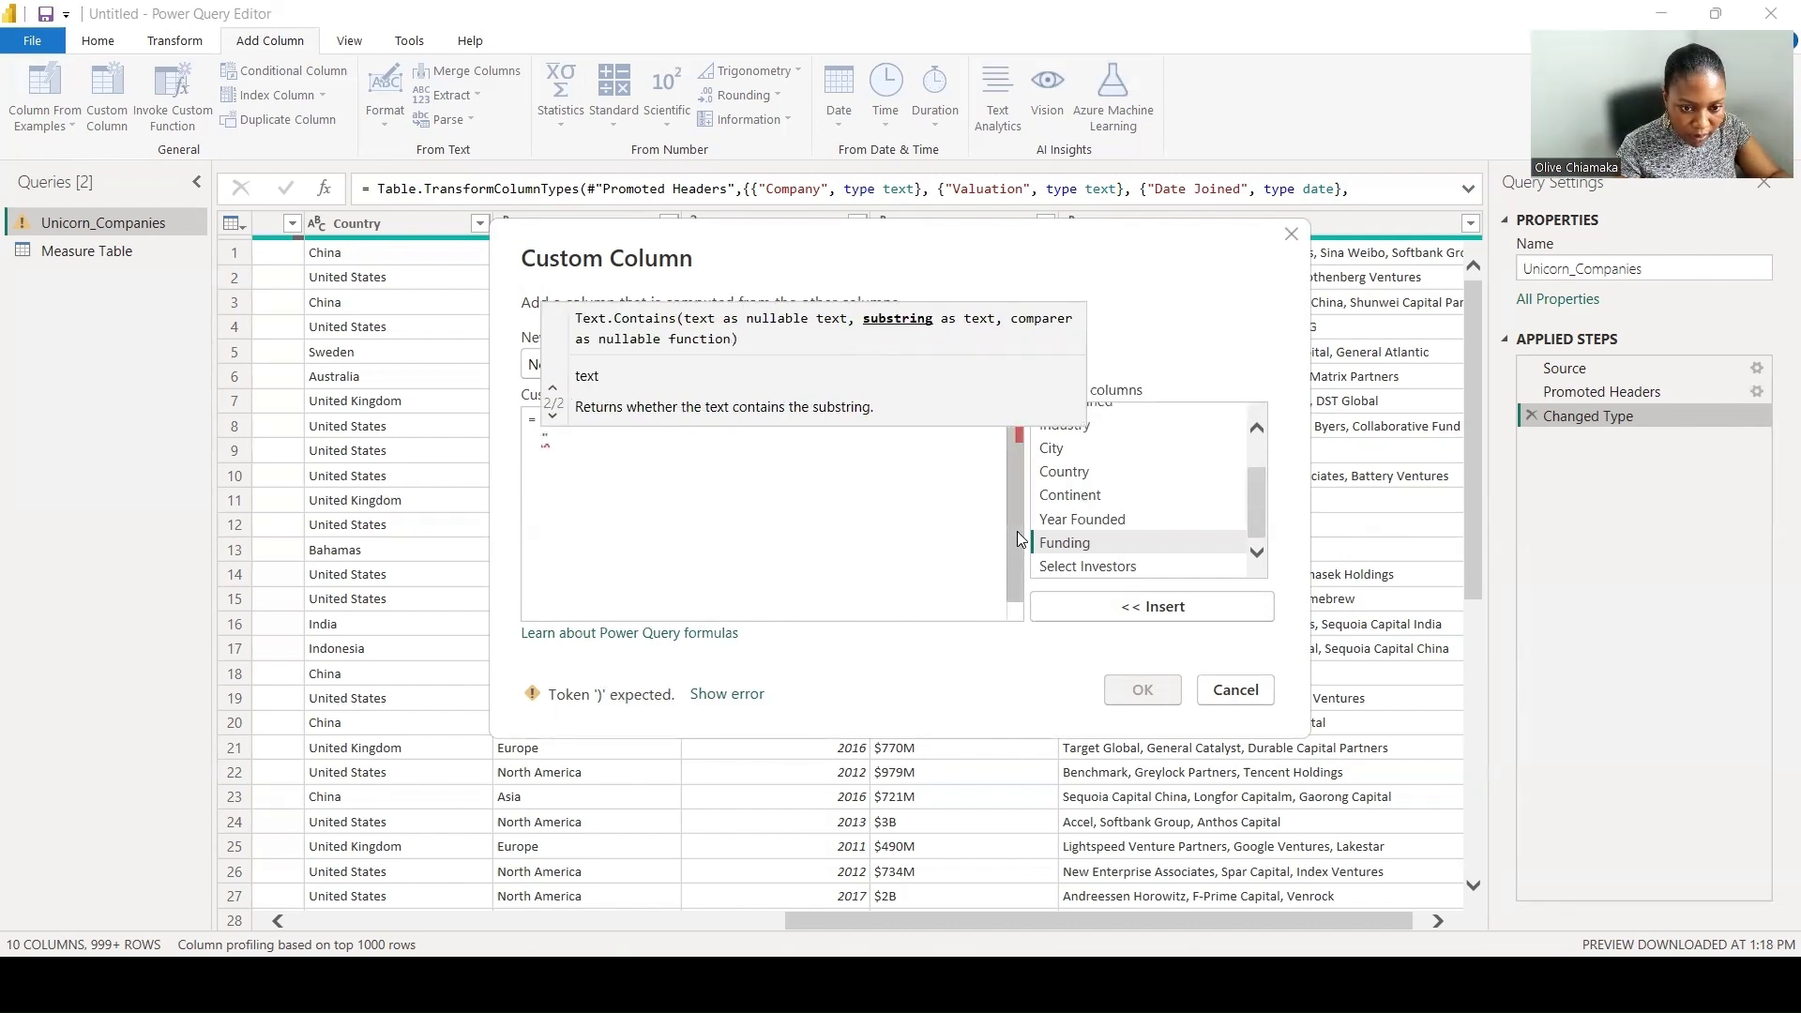
key("BackSpace")
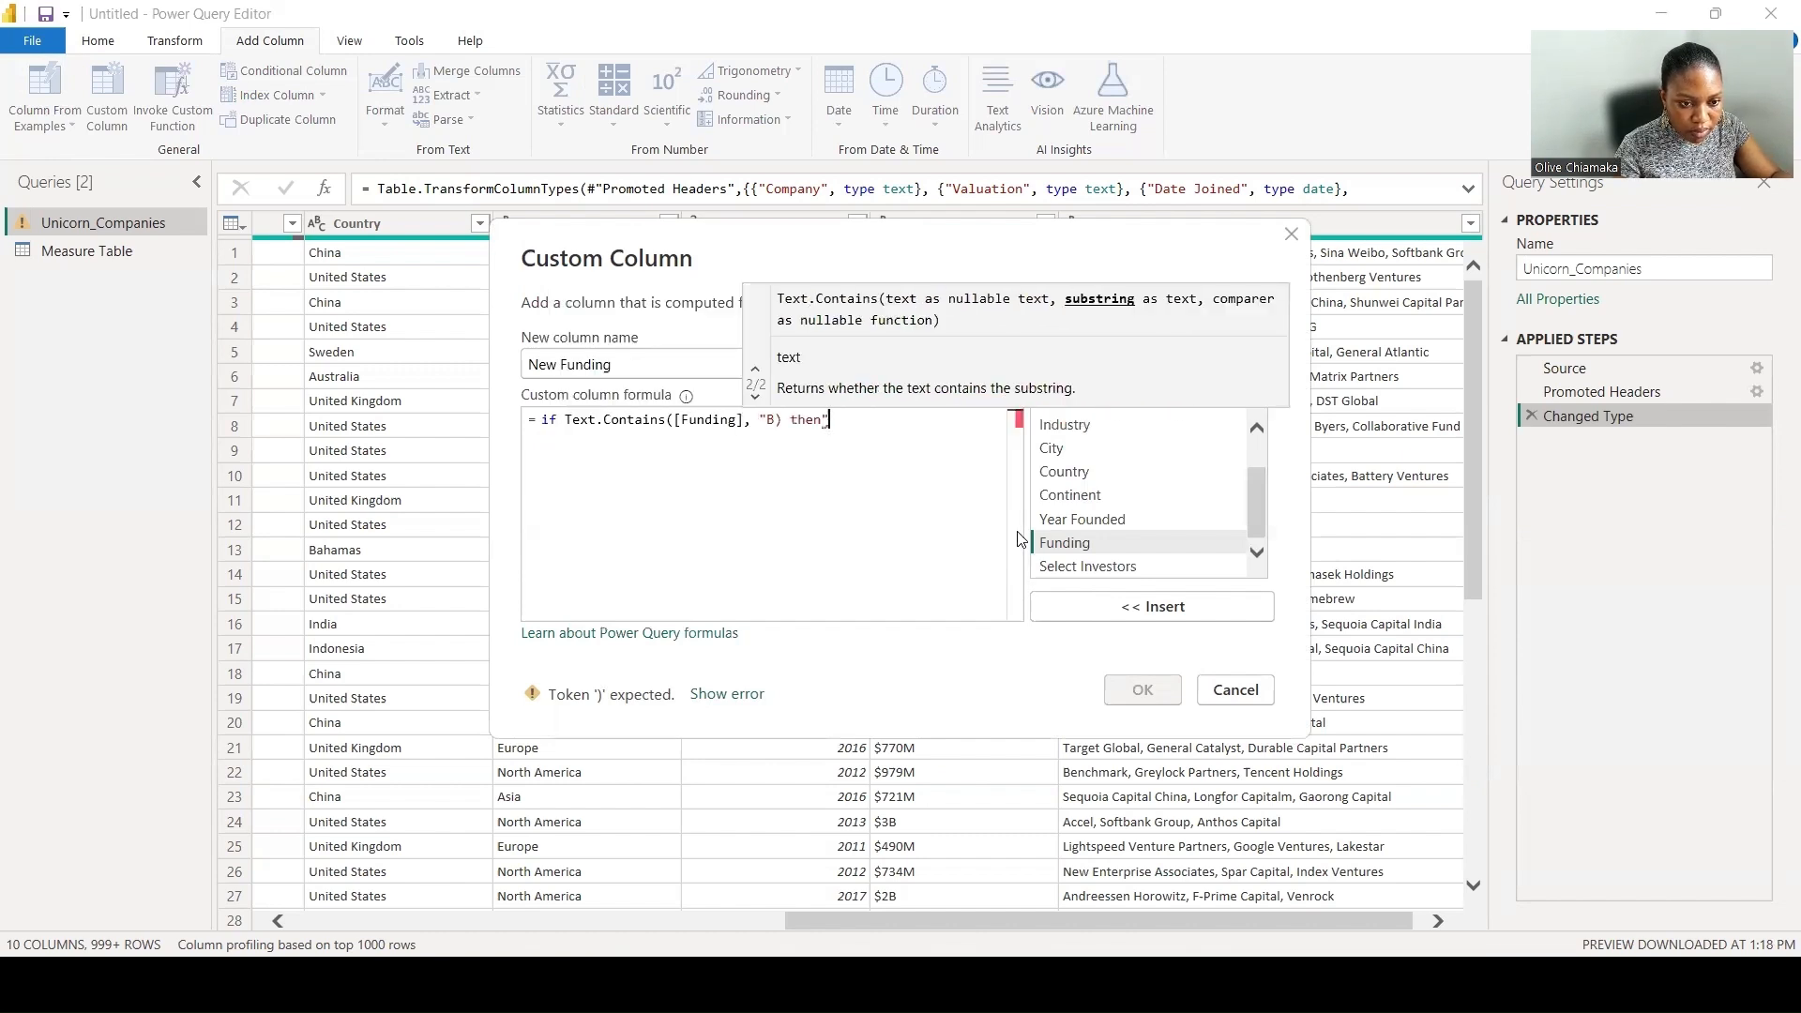
key("Delete")
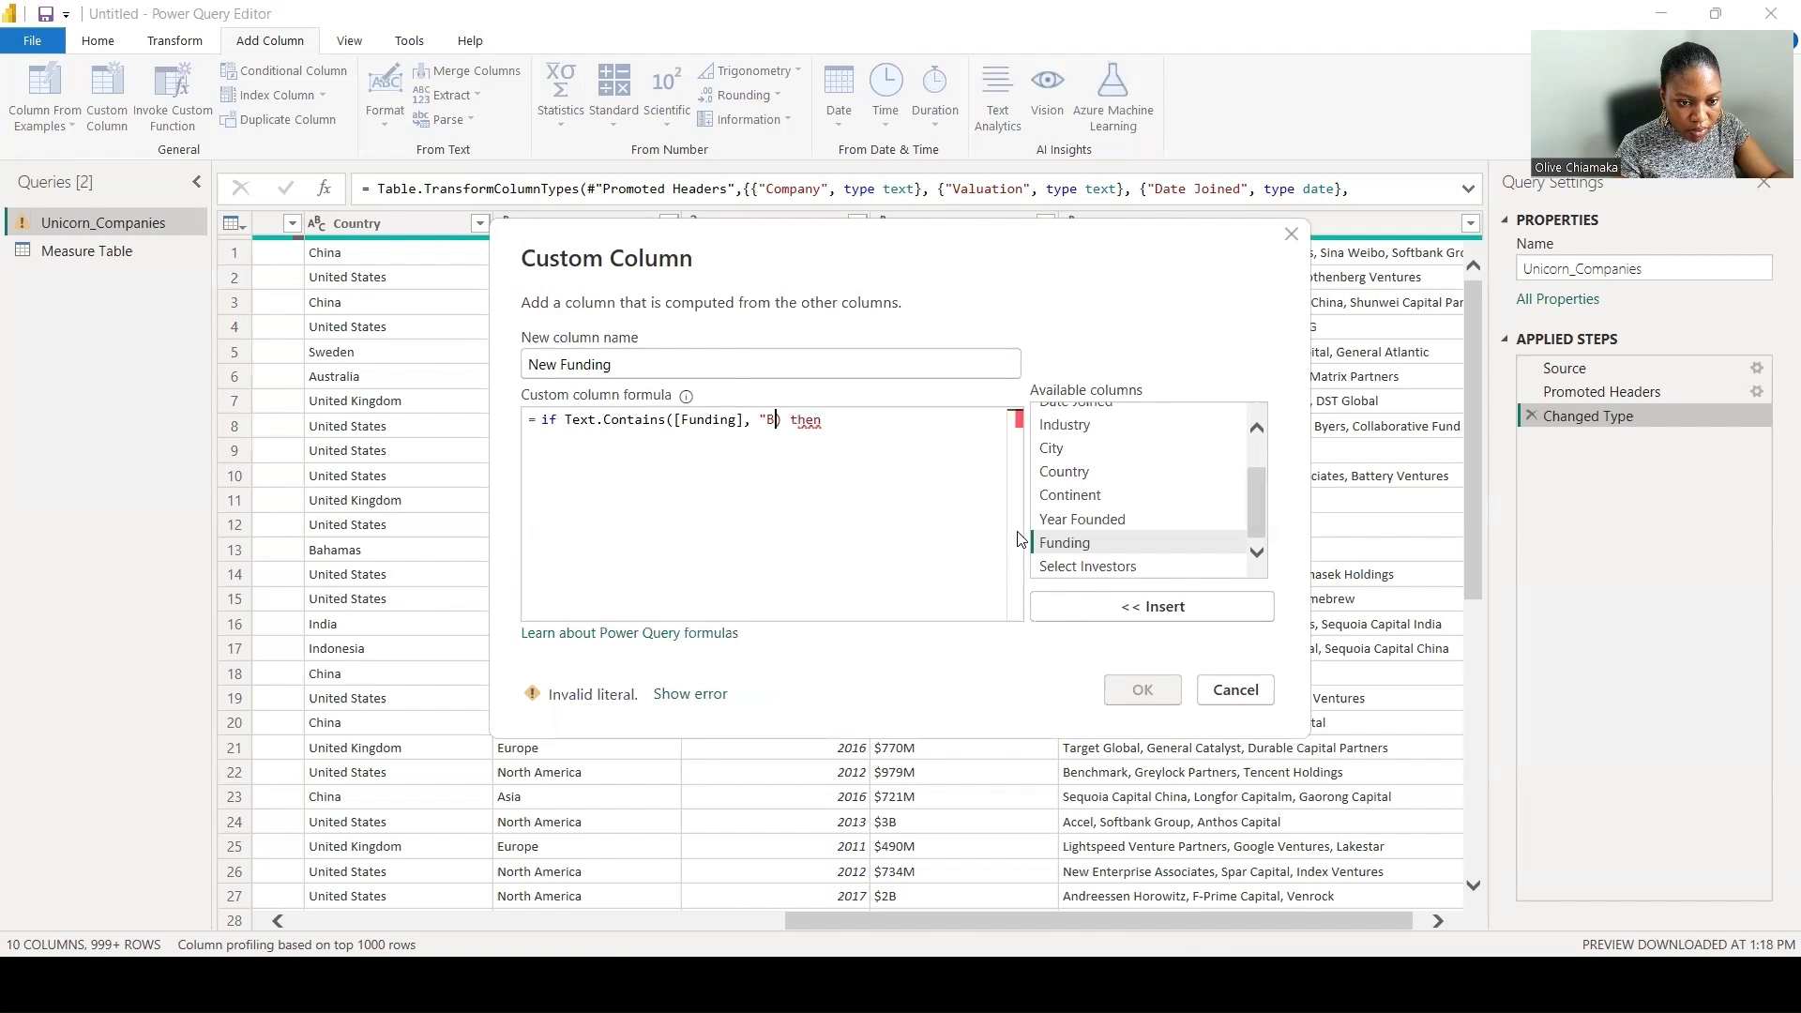
type("\"")
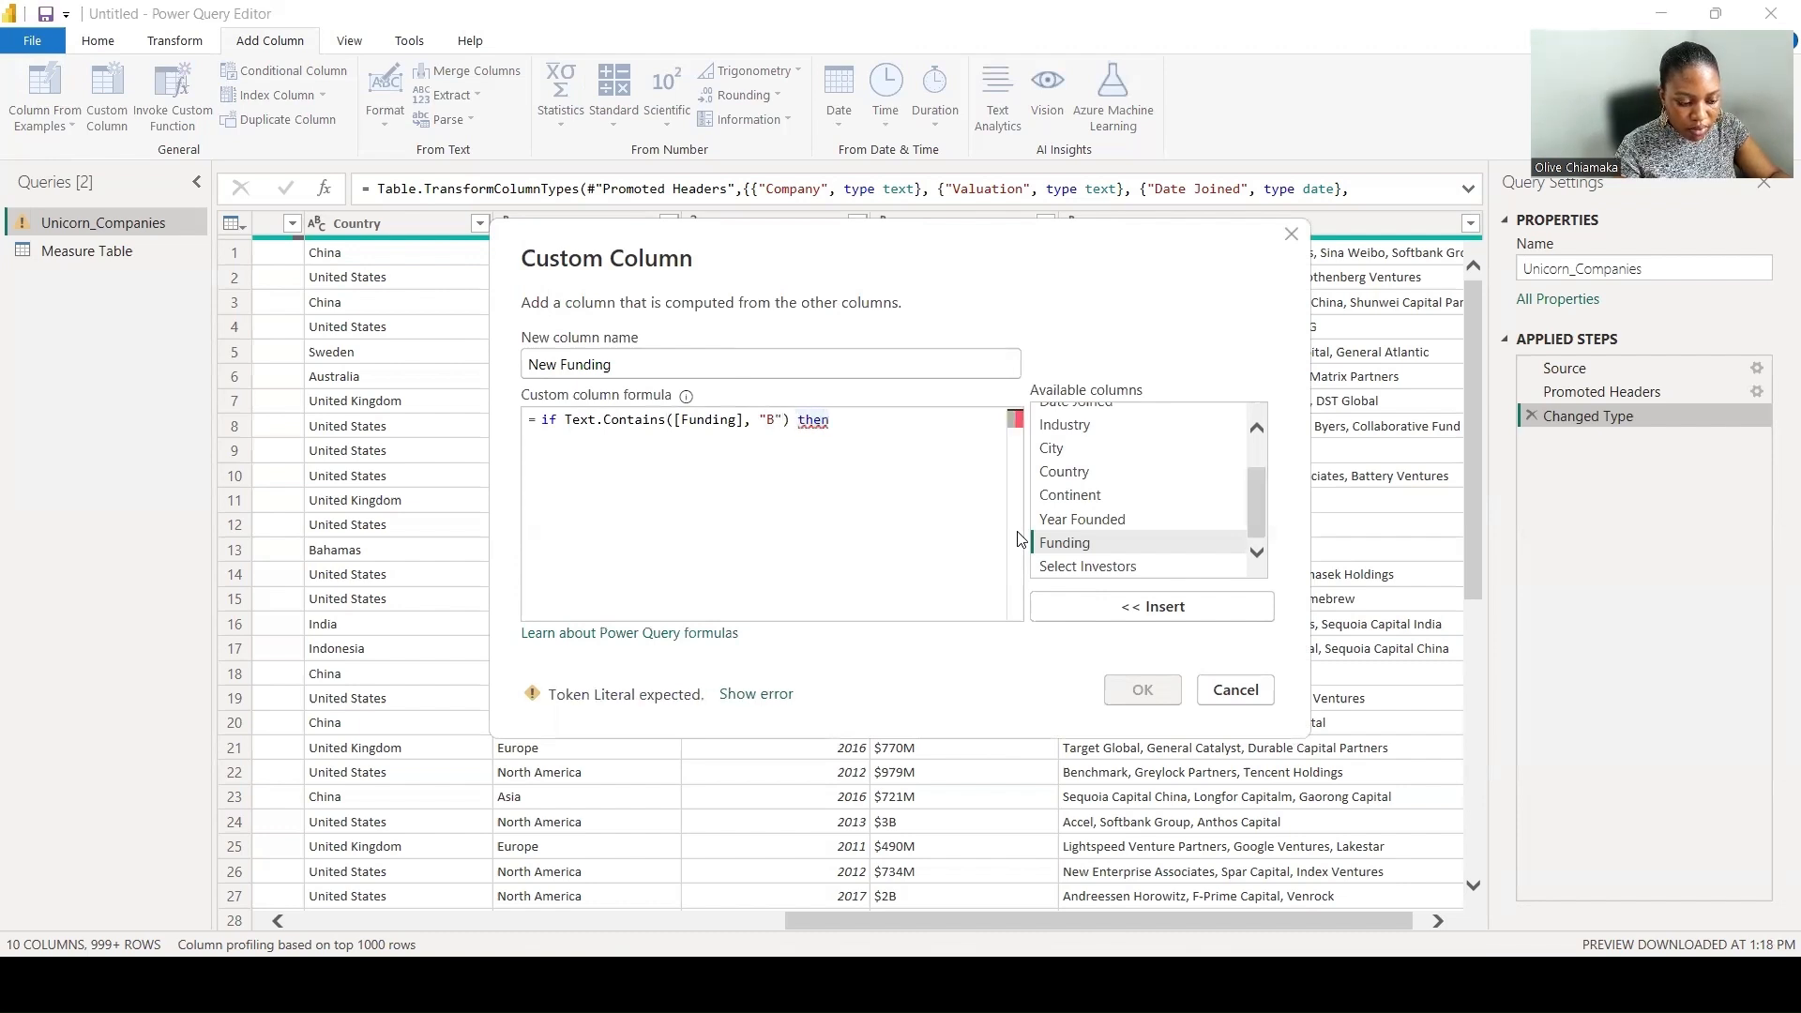
- Start a second formula line for the then result with the Number.FromText function
key("Return")
type("Number")
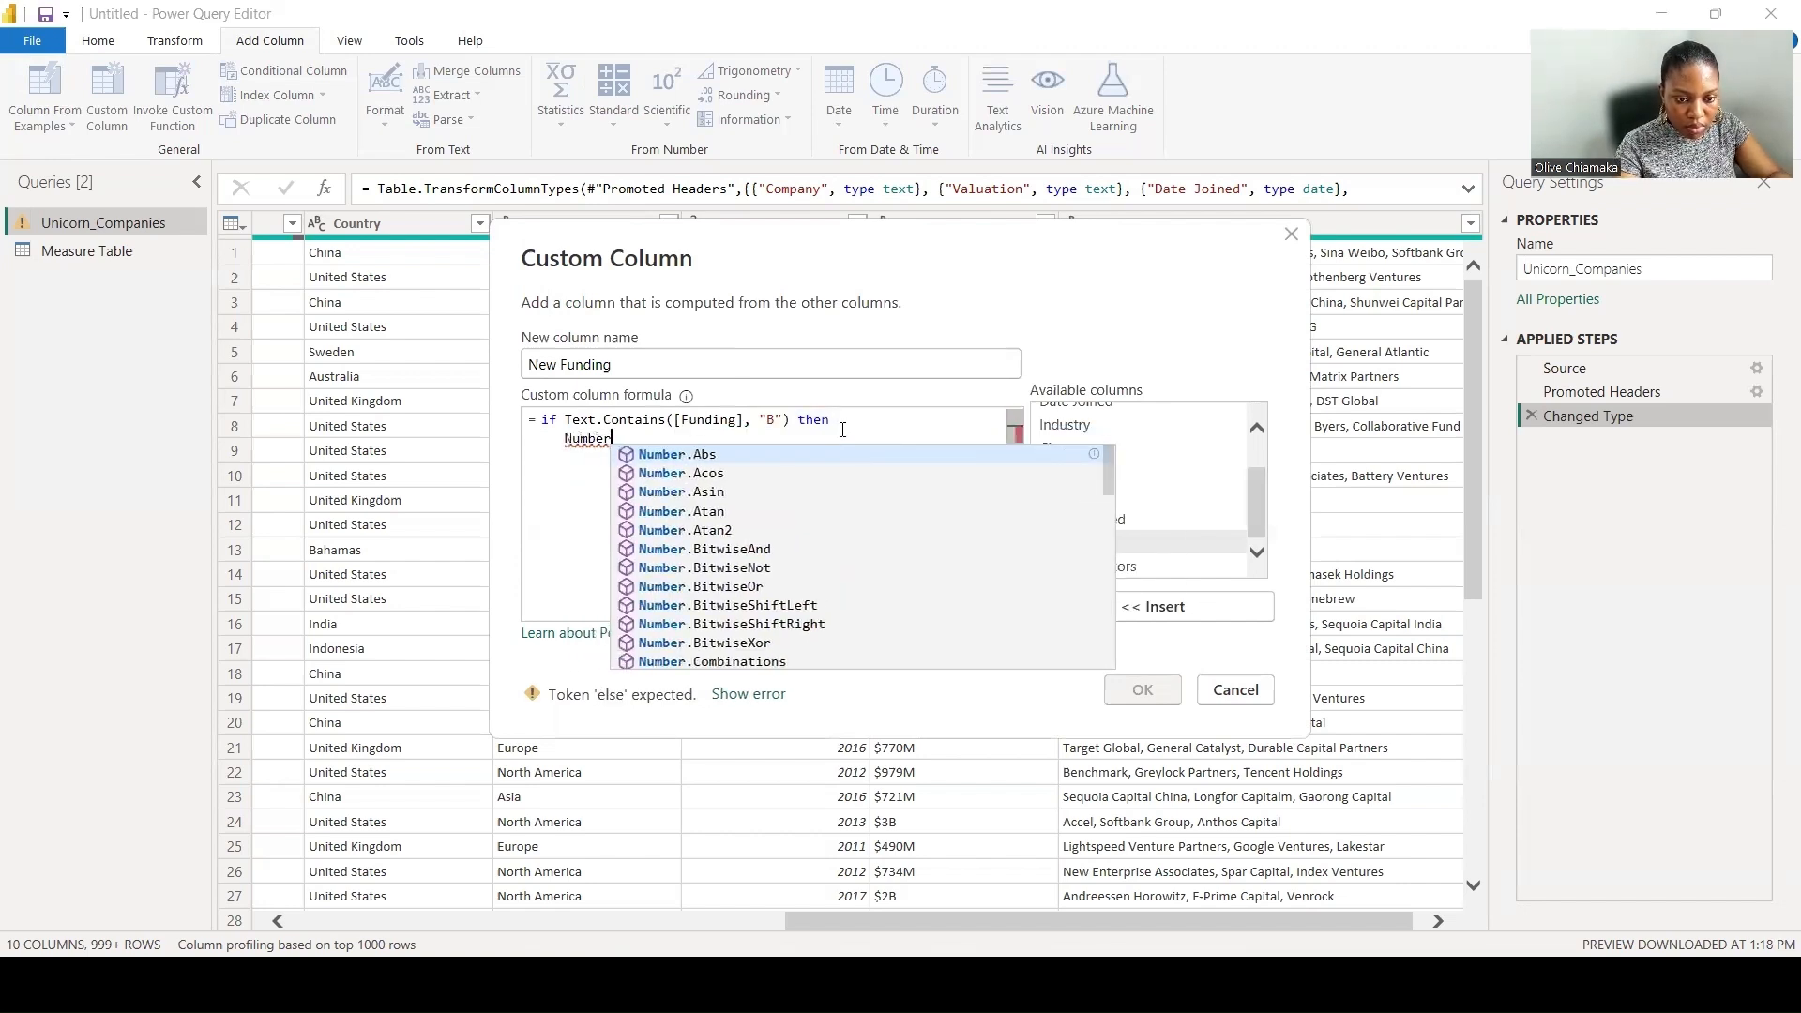
type(".fro")
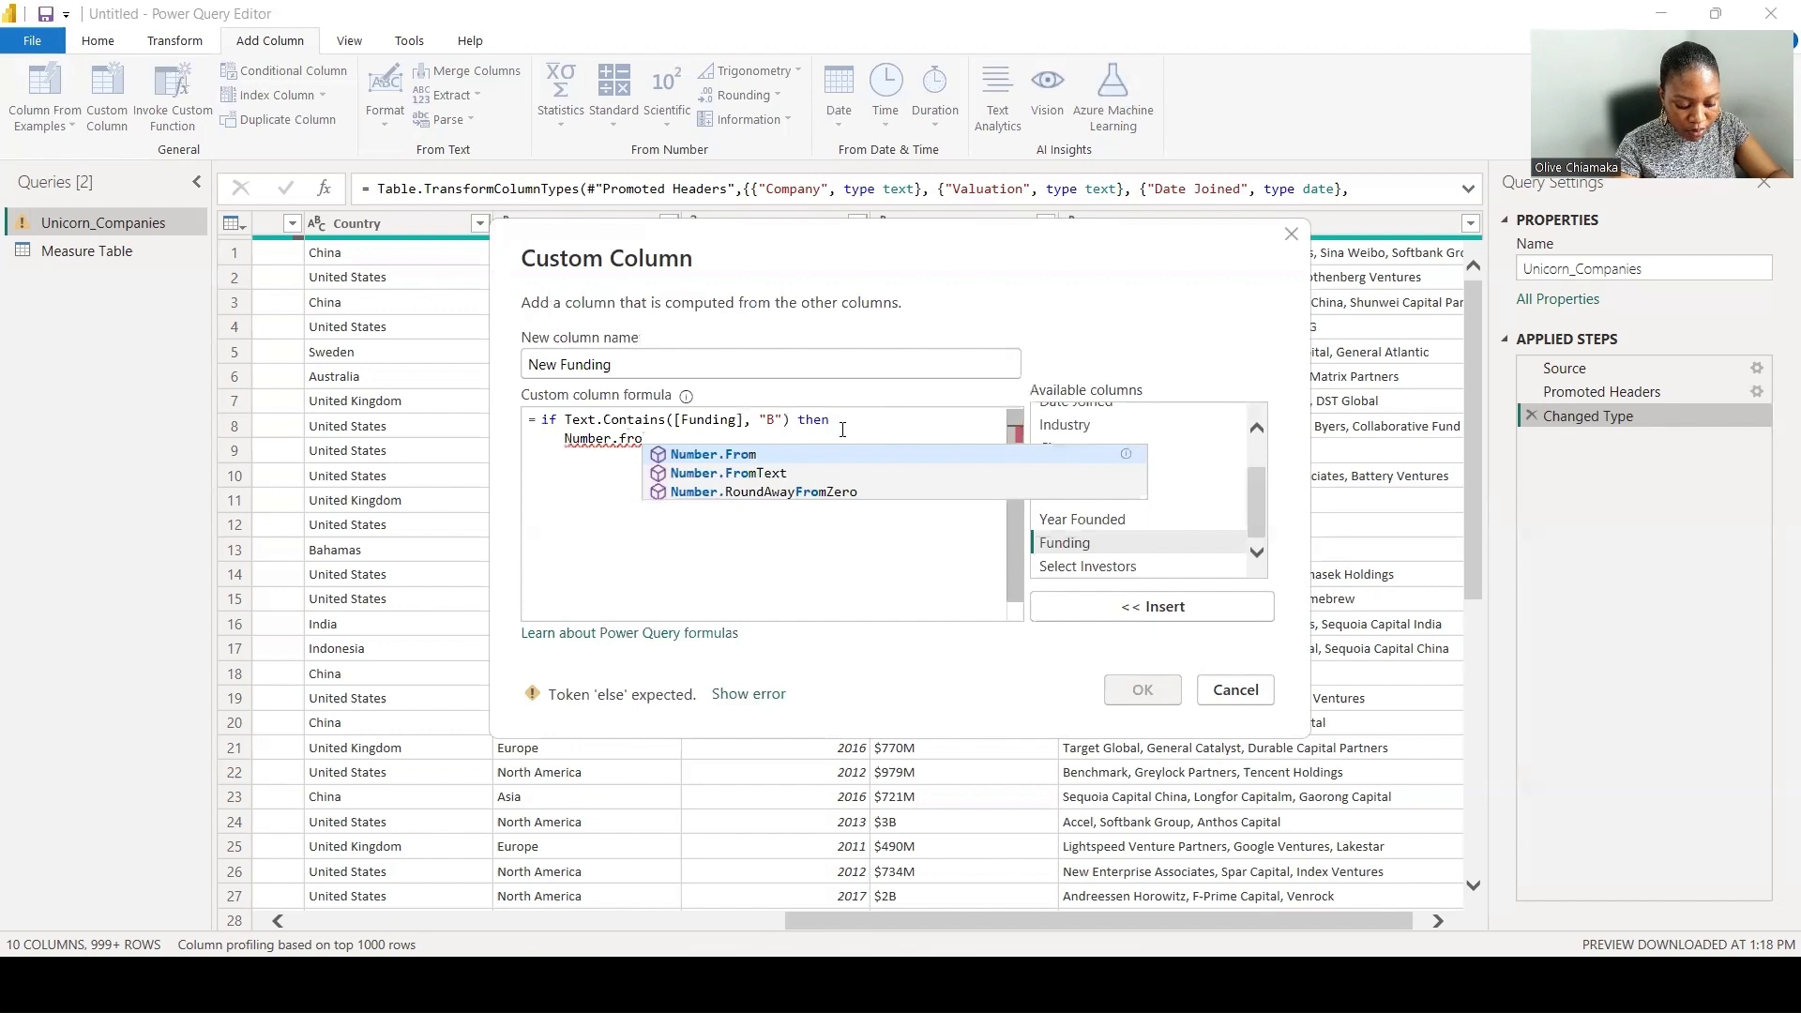
type("mText")
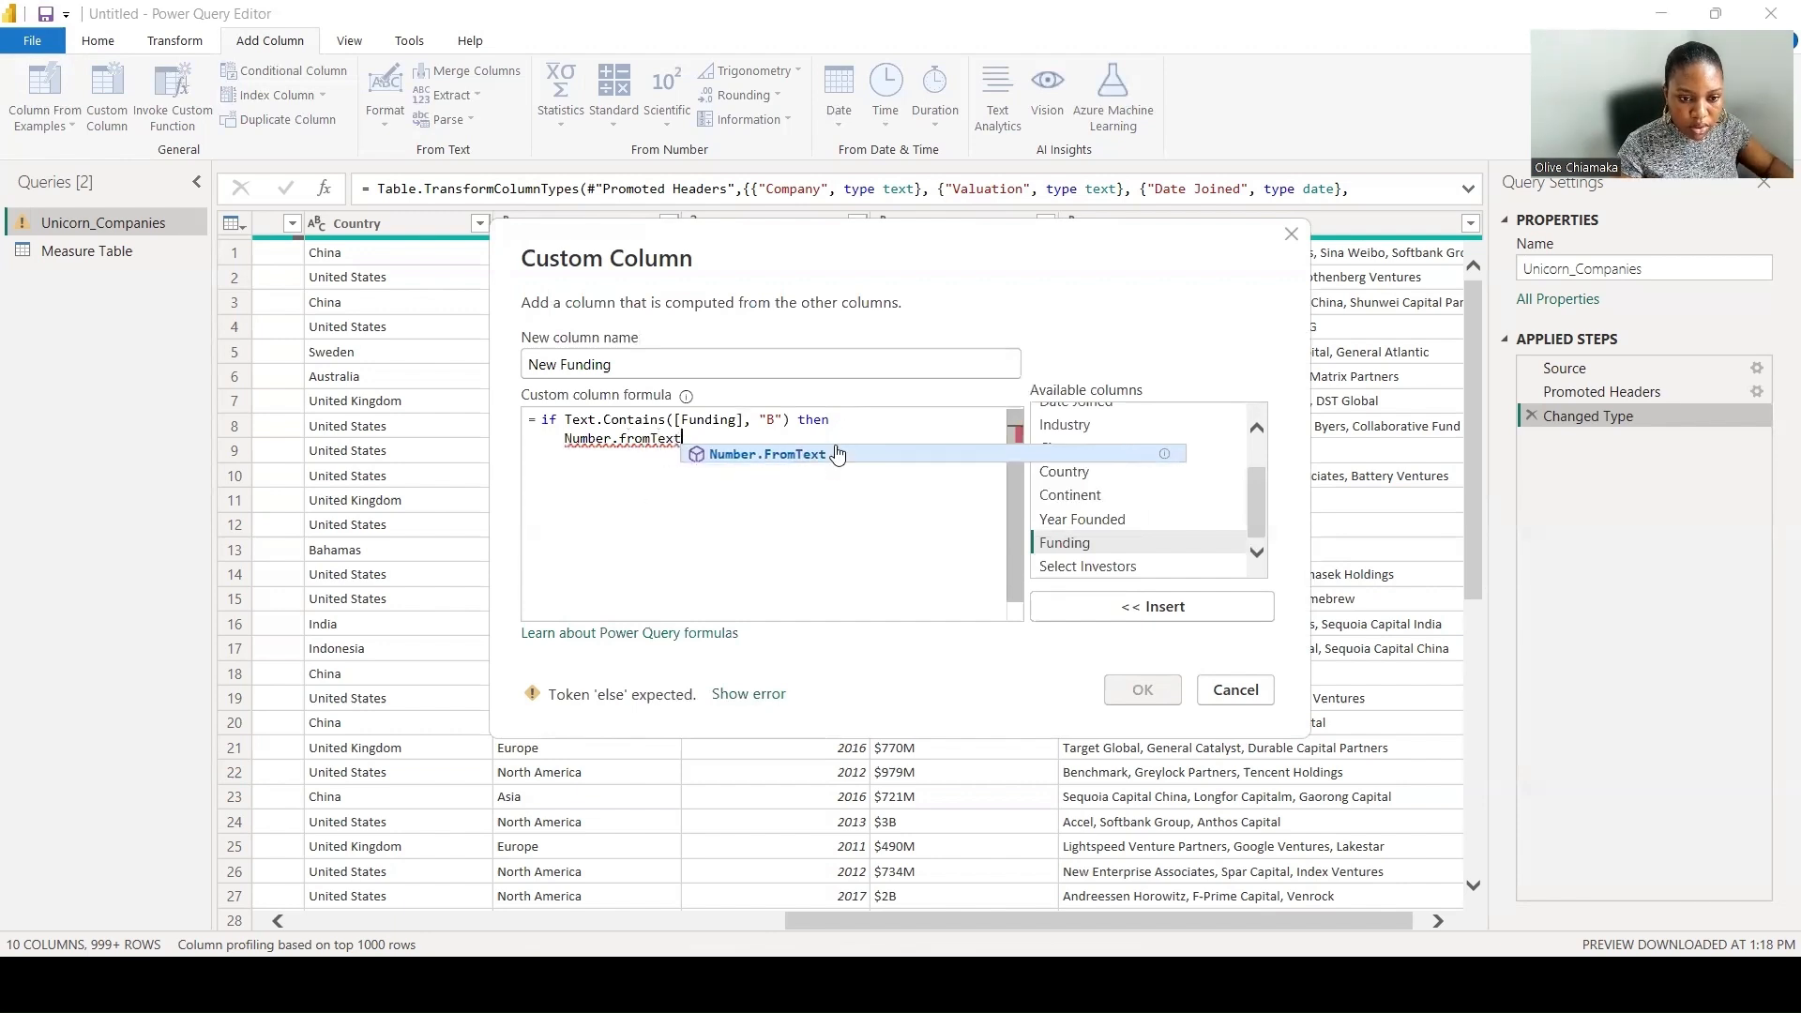
left_click(835, 453)
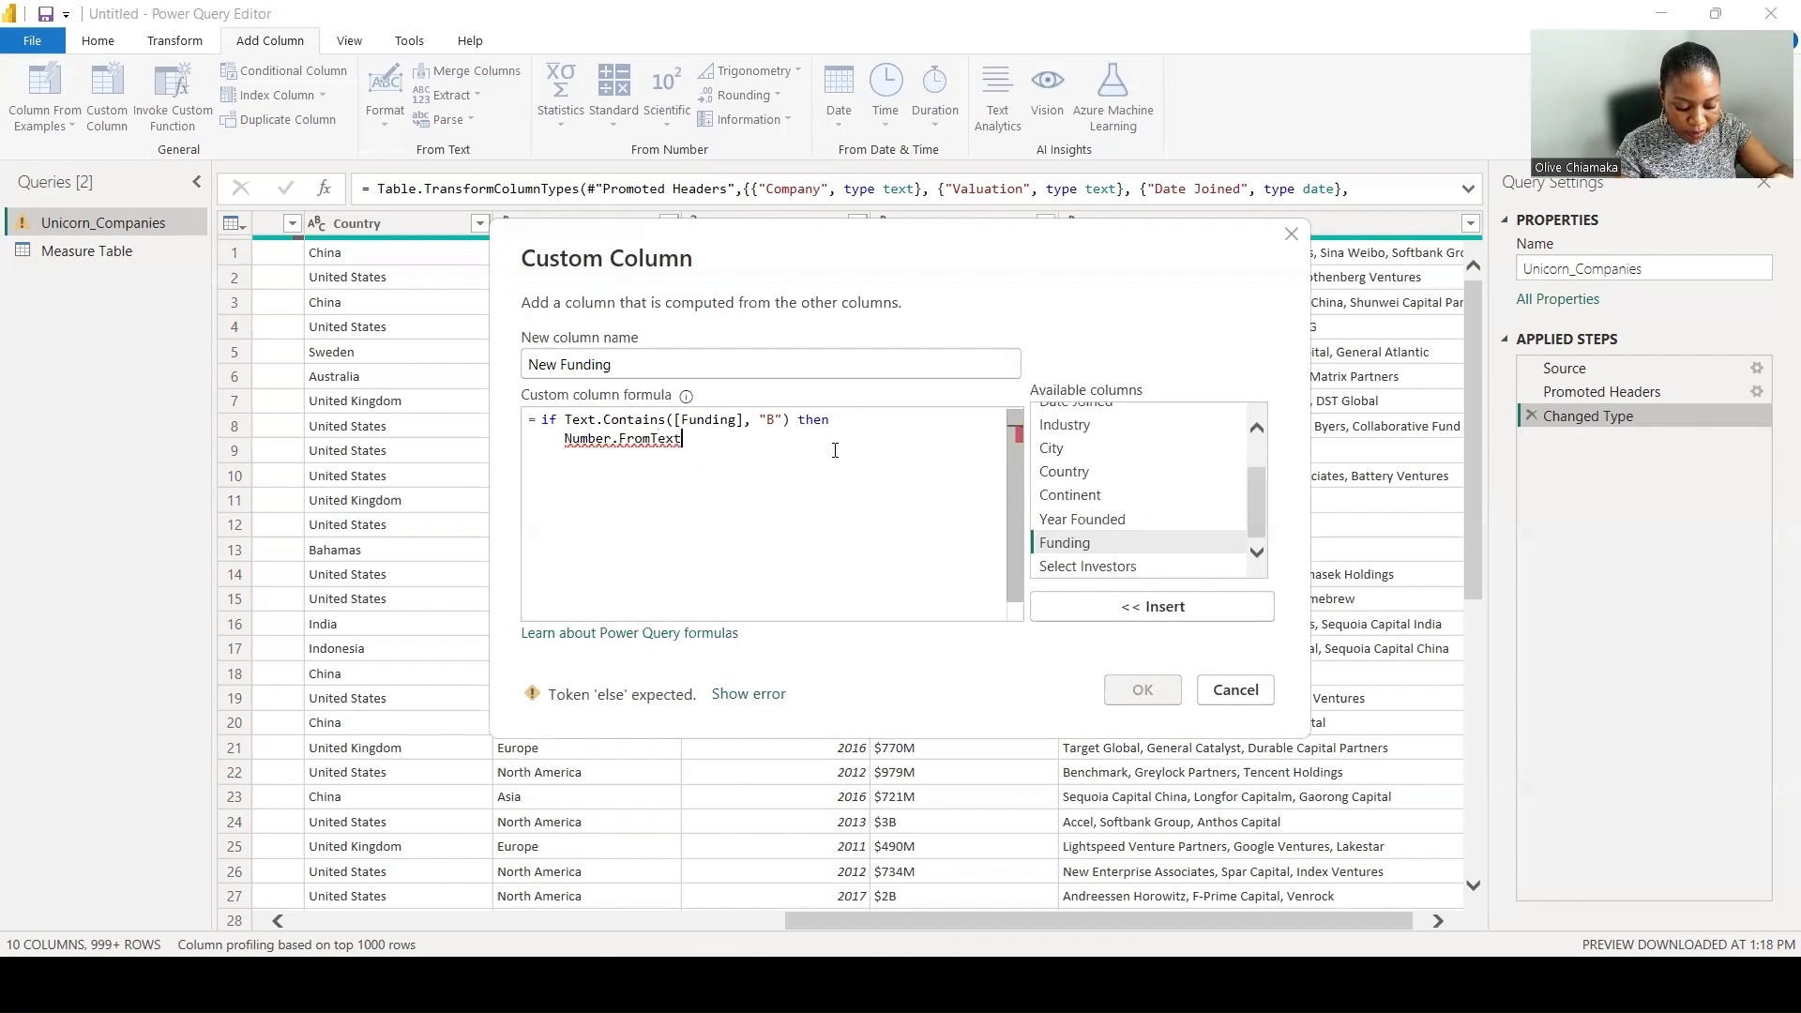
- Nest the Text.Replace function inside Number.FromText
type("(")
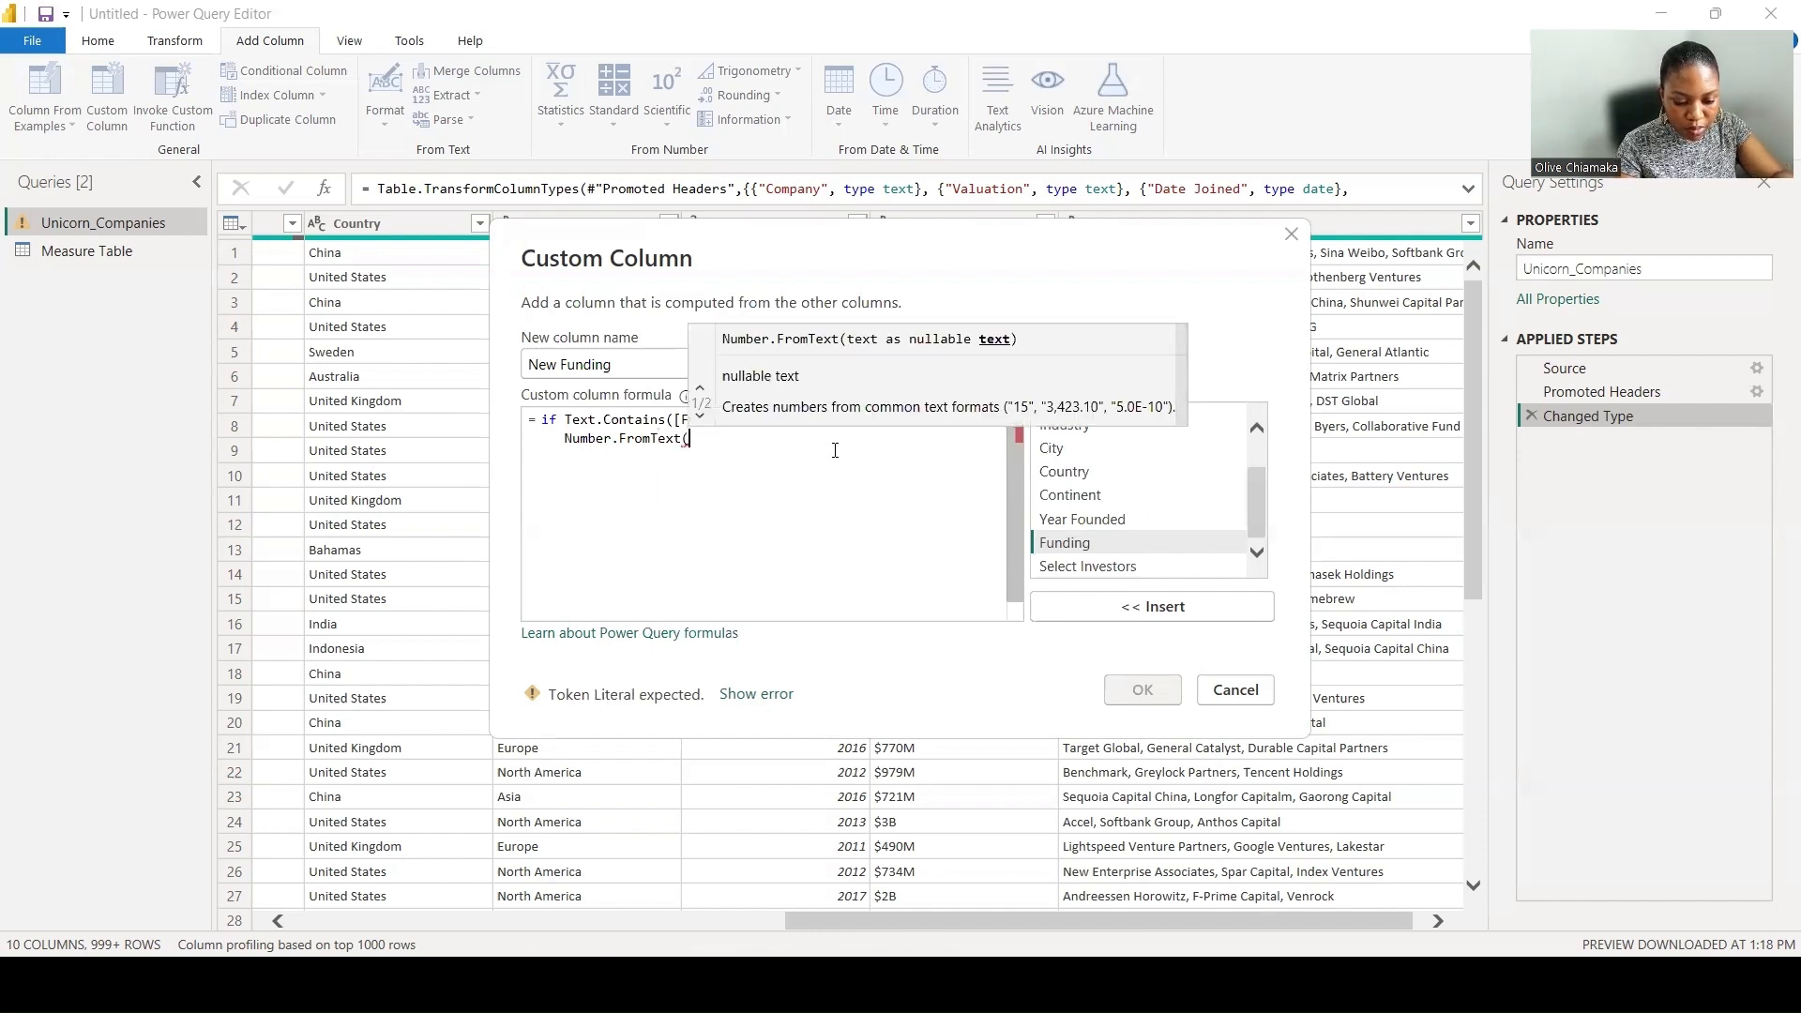
type("Text")
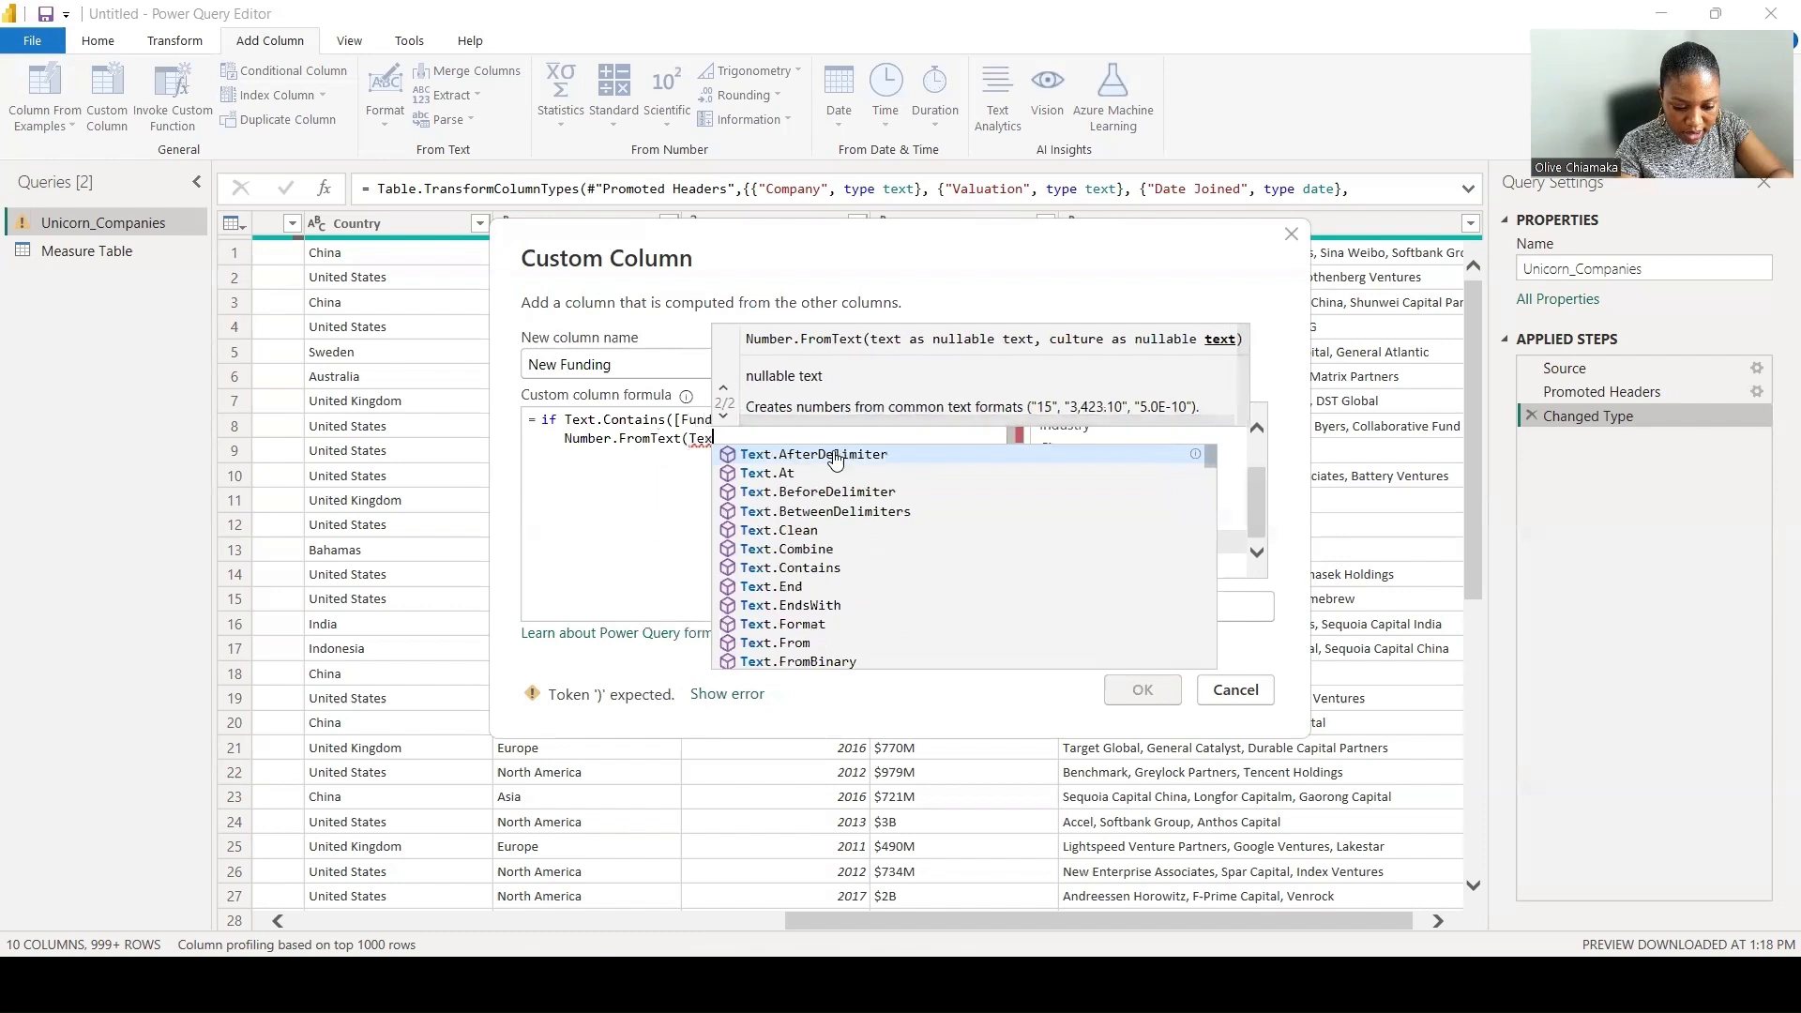
type(".")
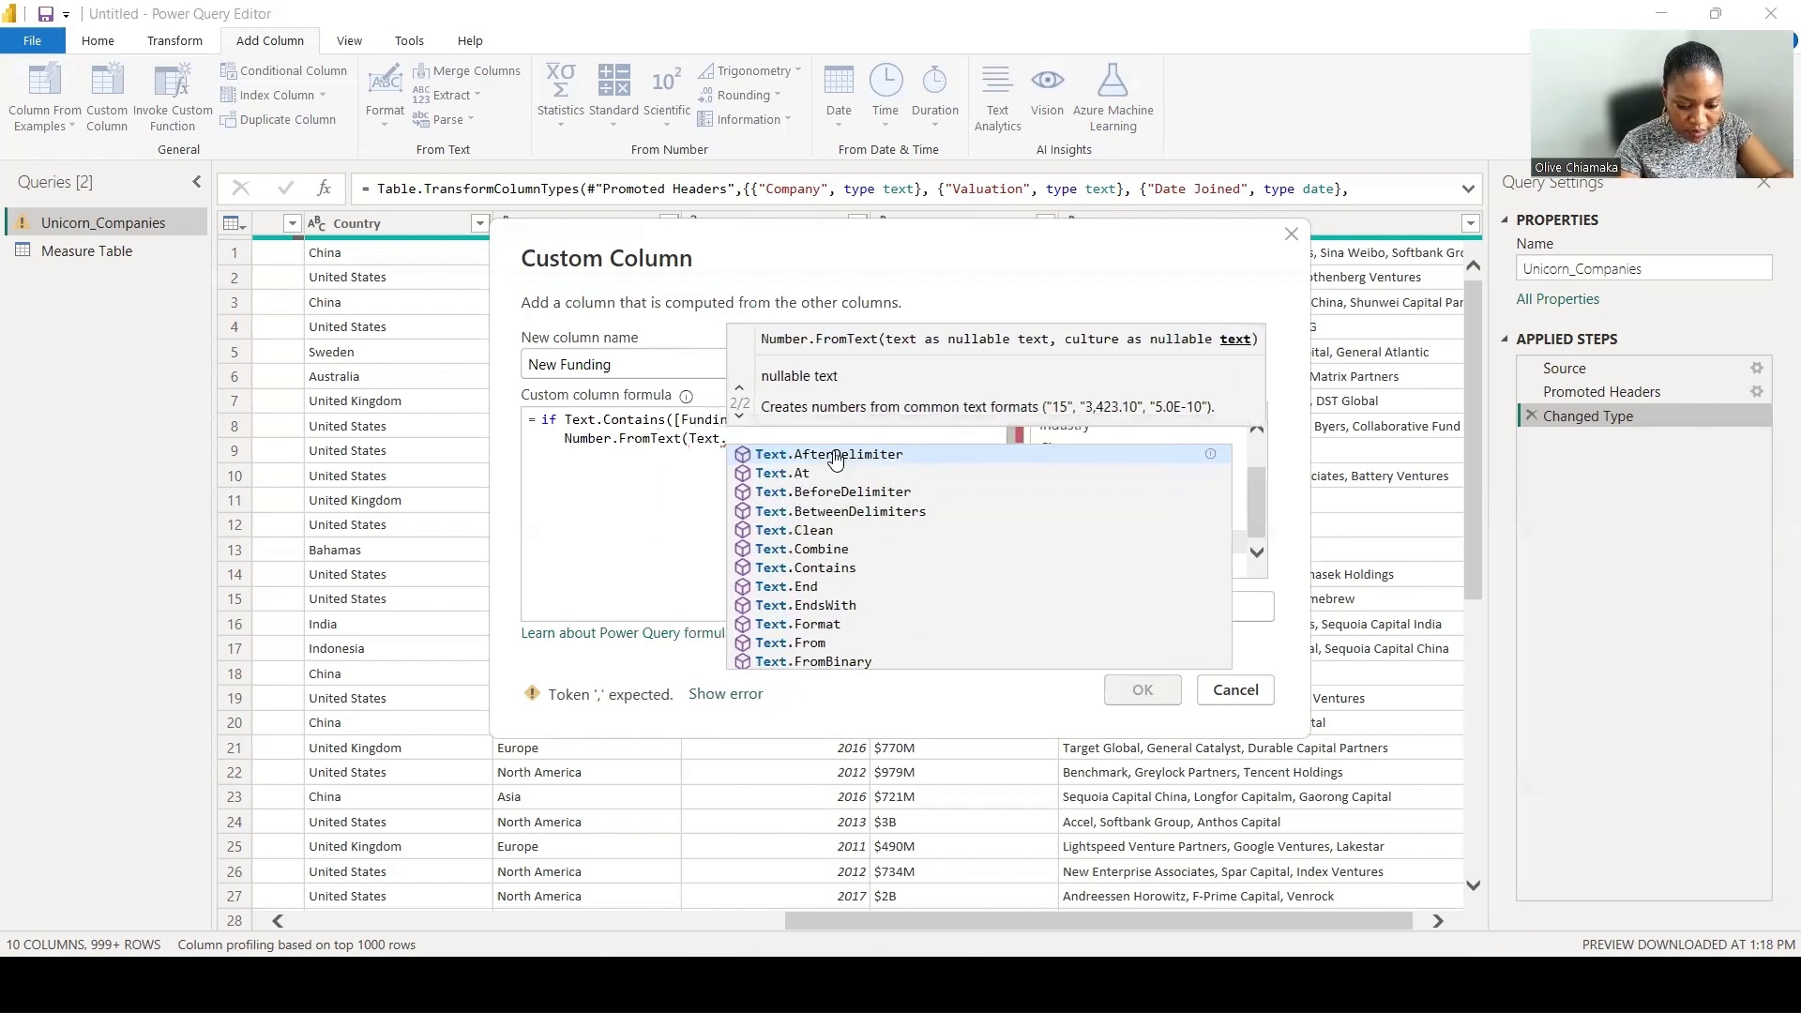
type("Repla")
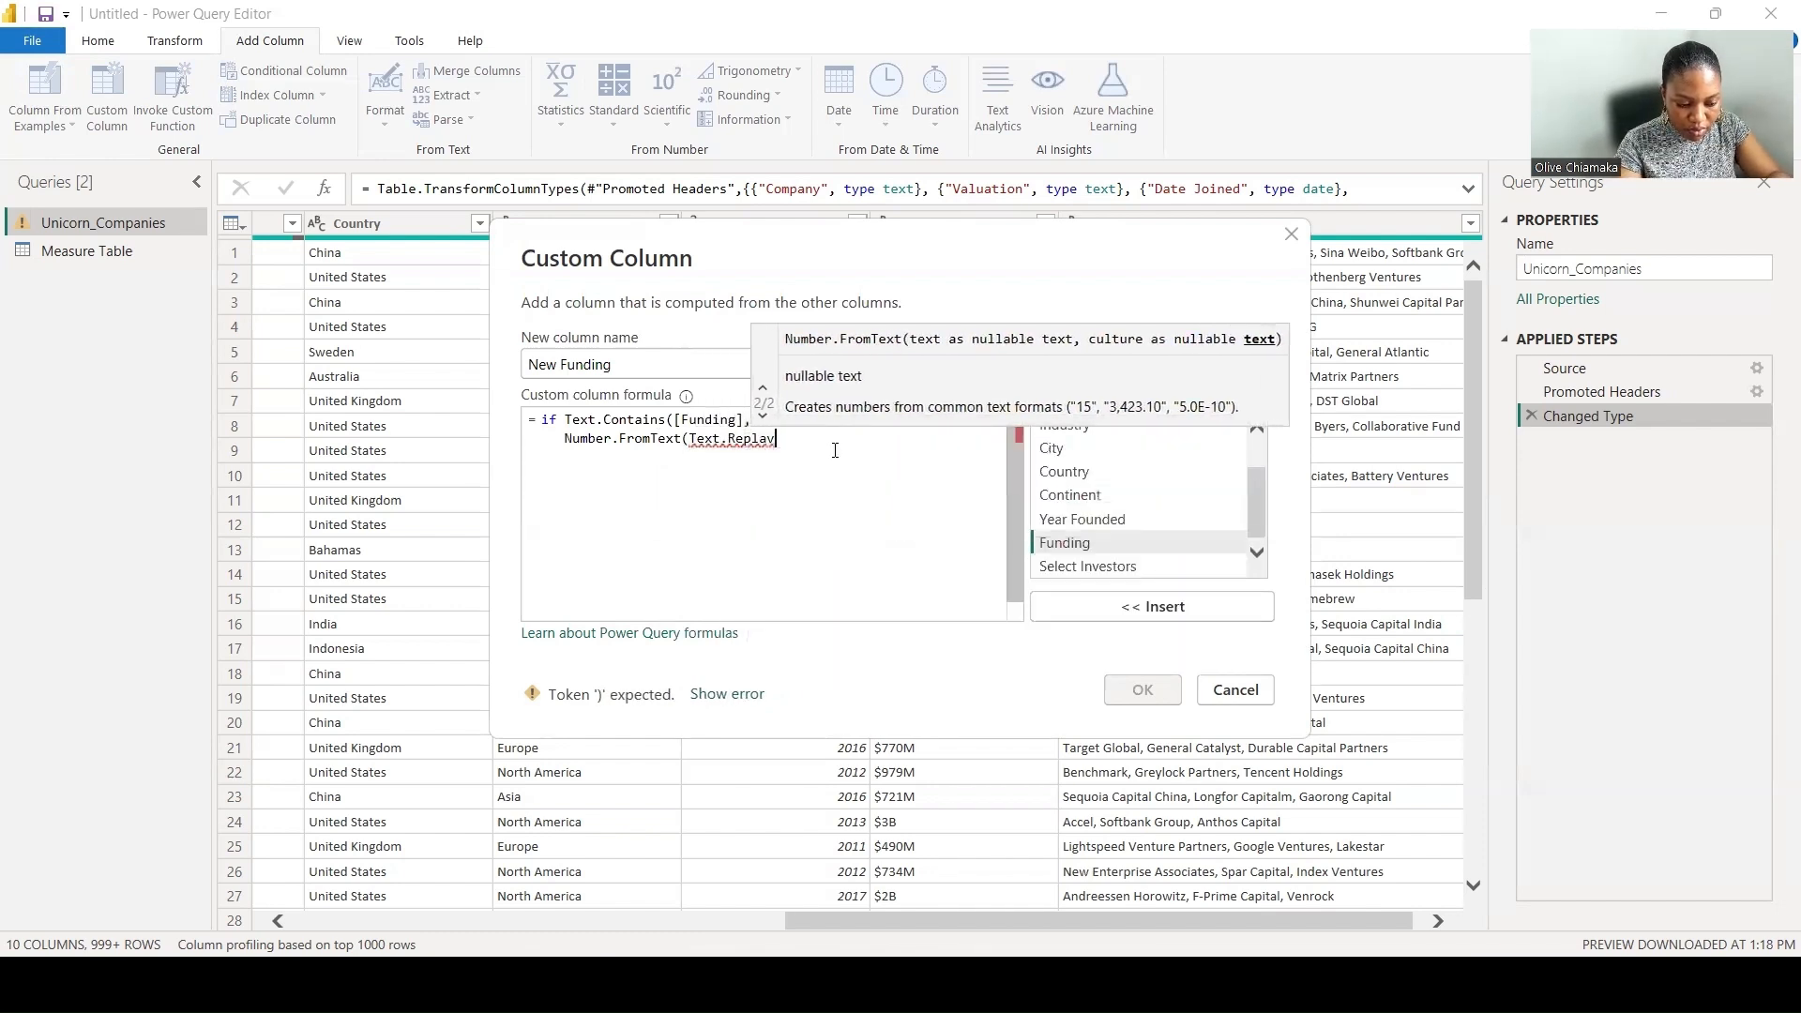
type("ce")
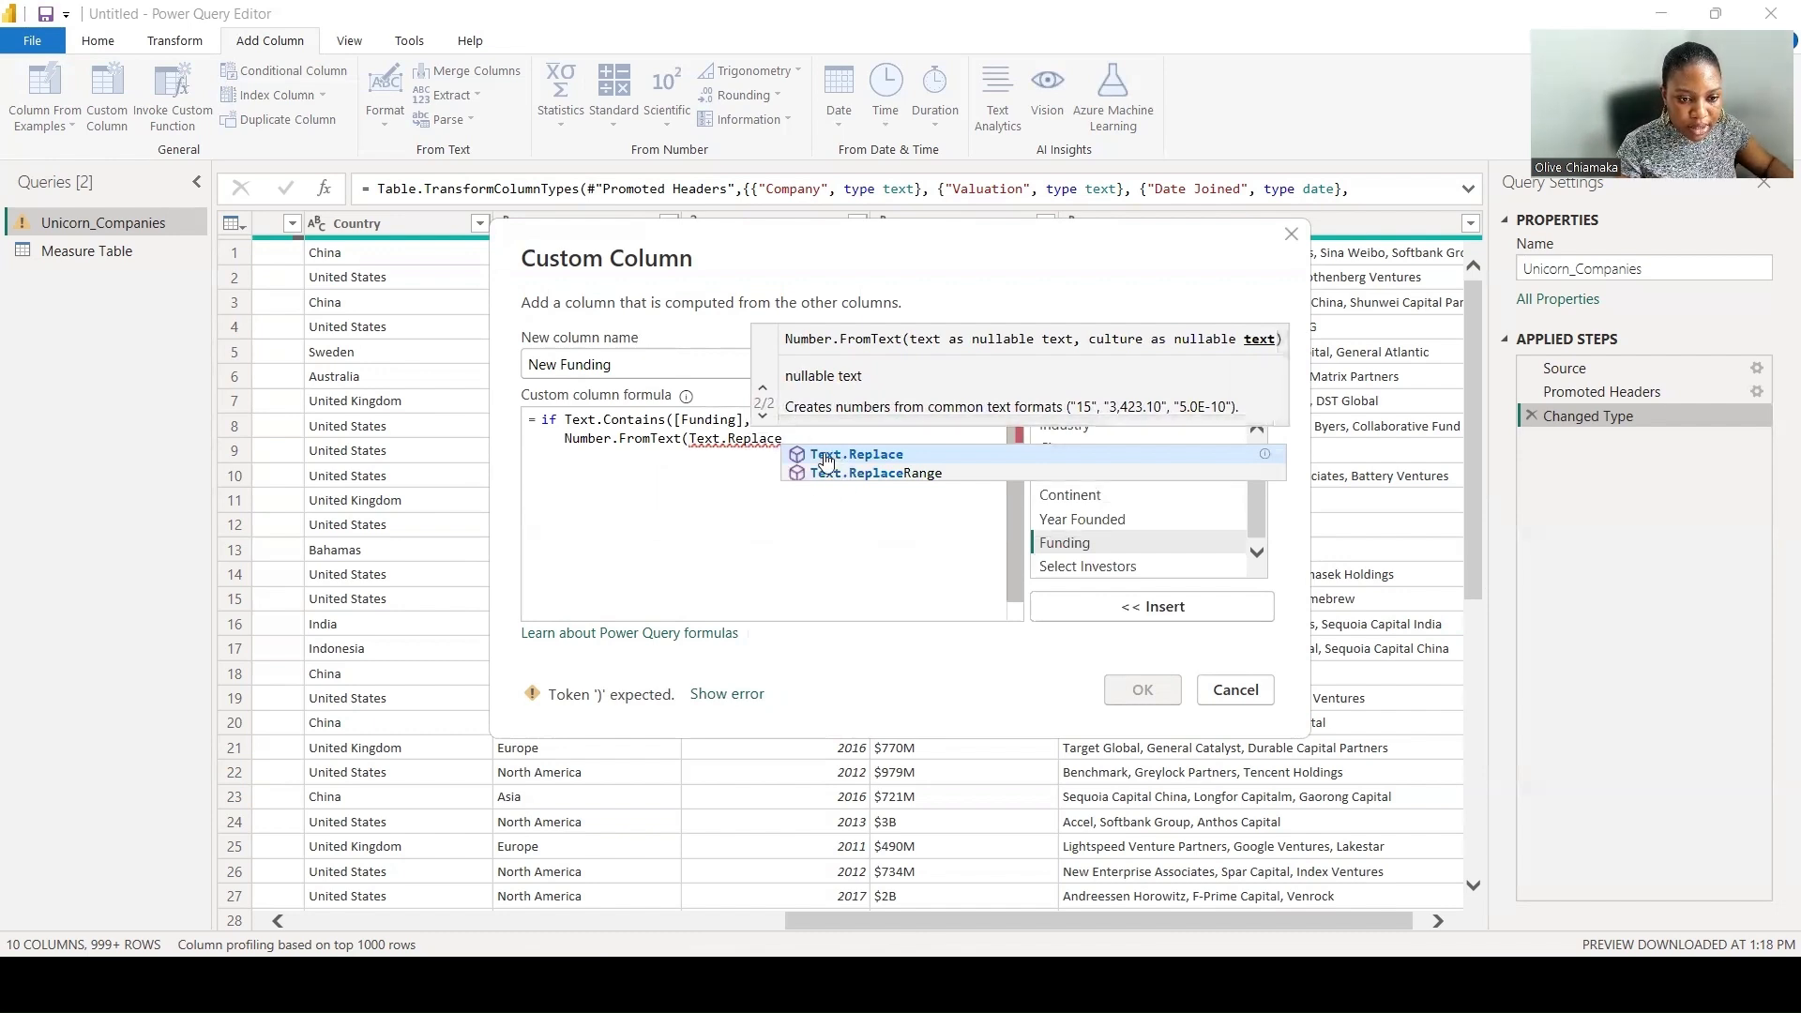
left_click(827, 453)
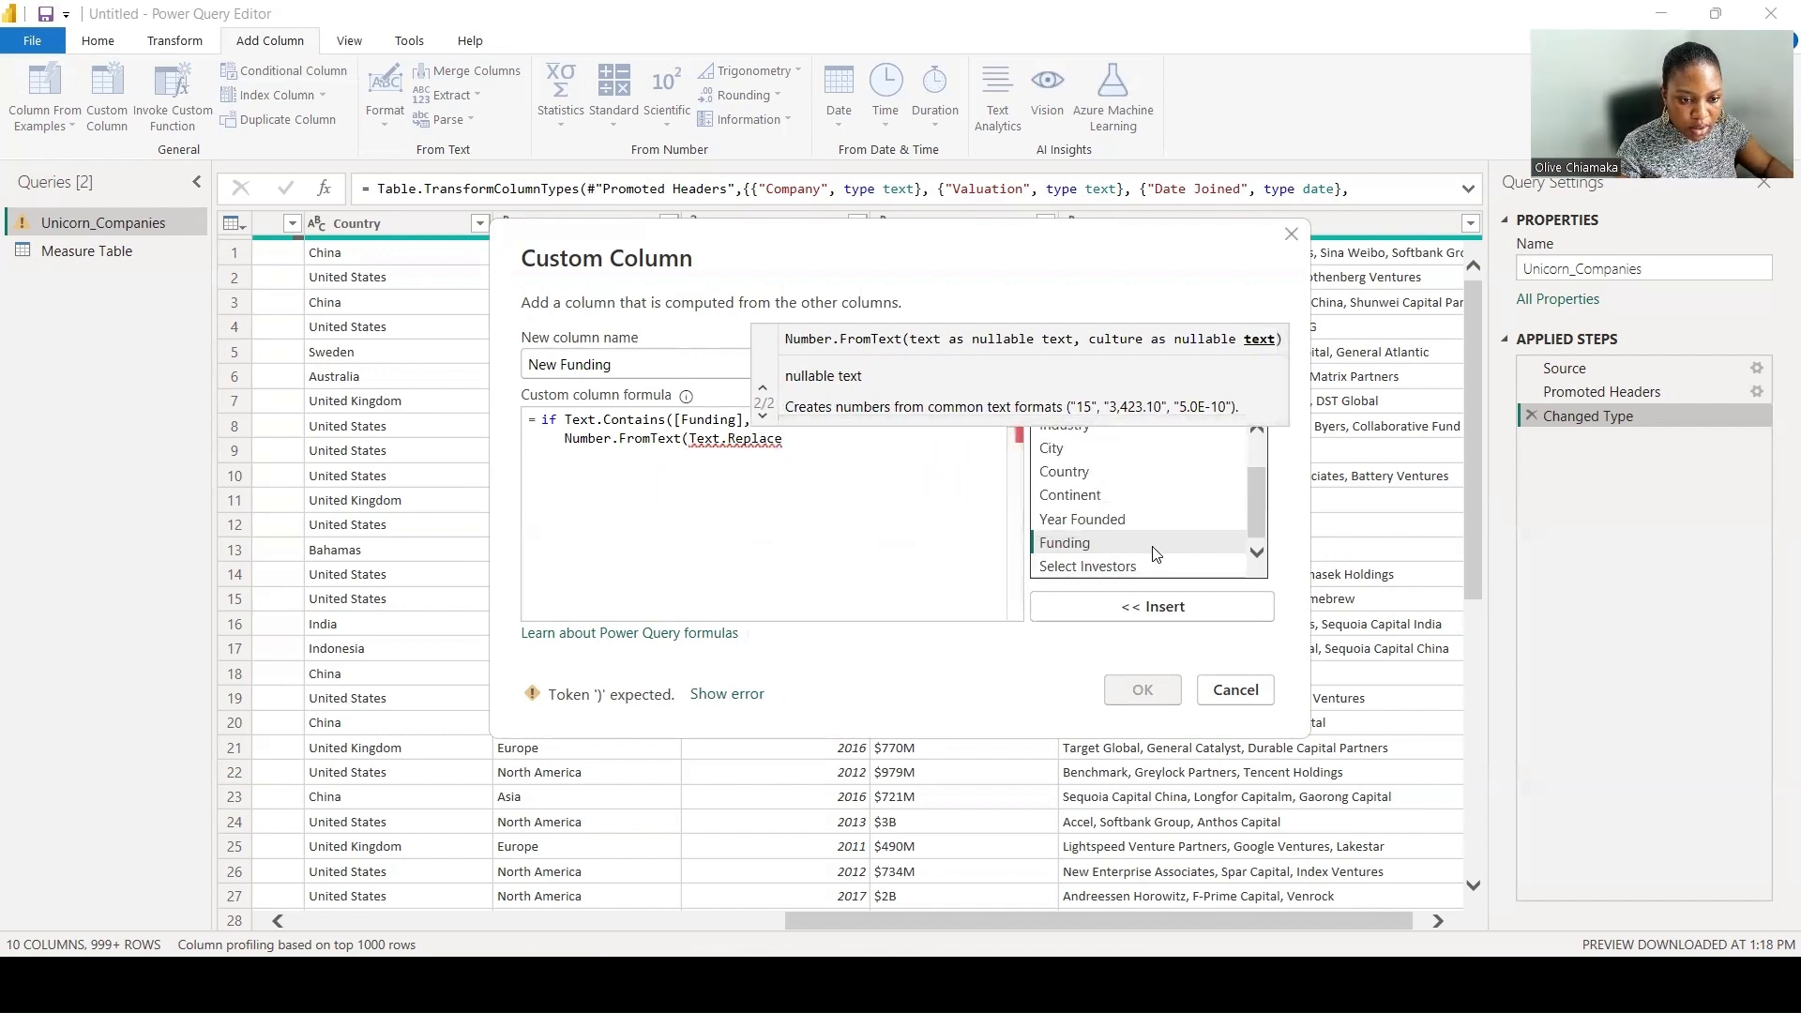
- Insert the Funding column as the first argument of Text.Replace, adding the function's opening parenthesis before it
left_click(1158, 608)
left_click(786, 439)
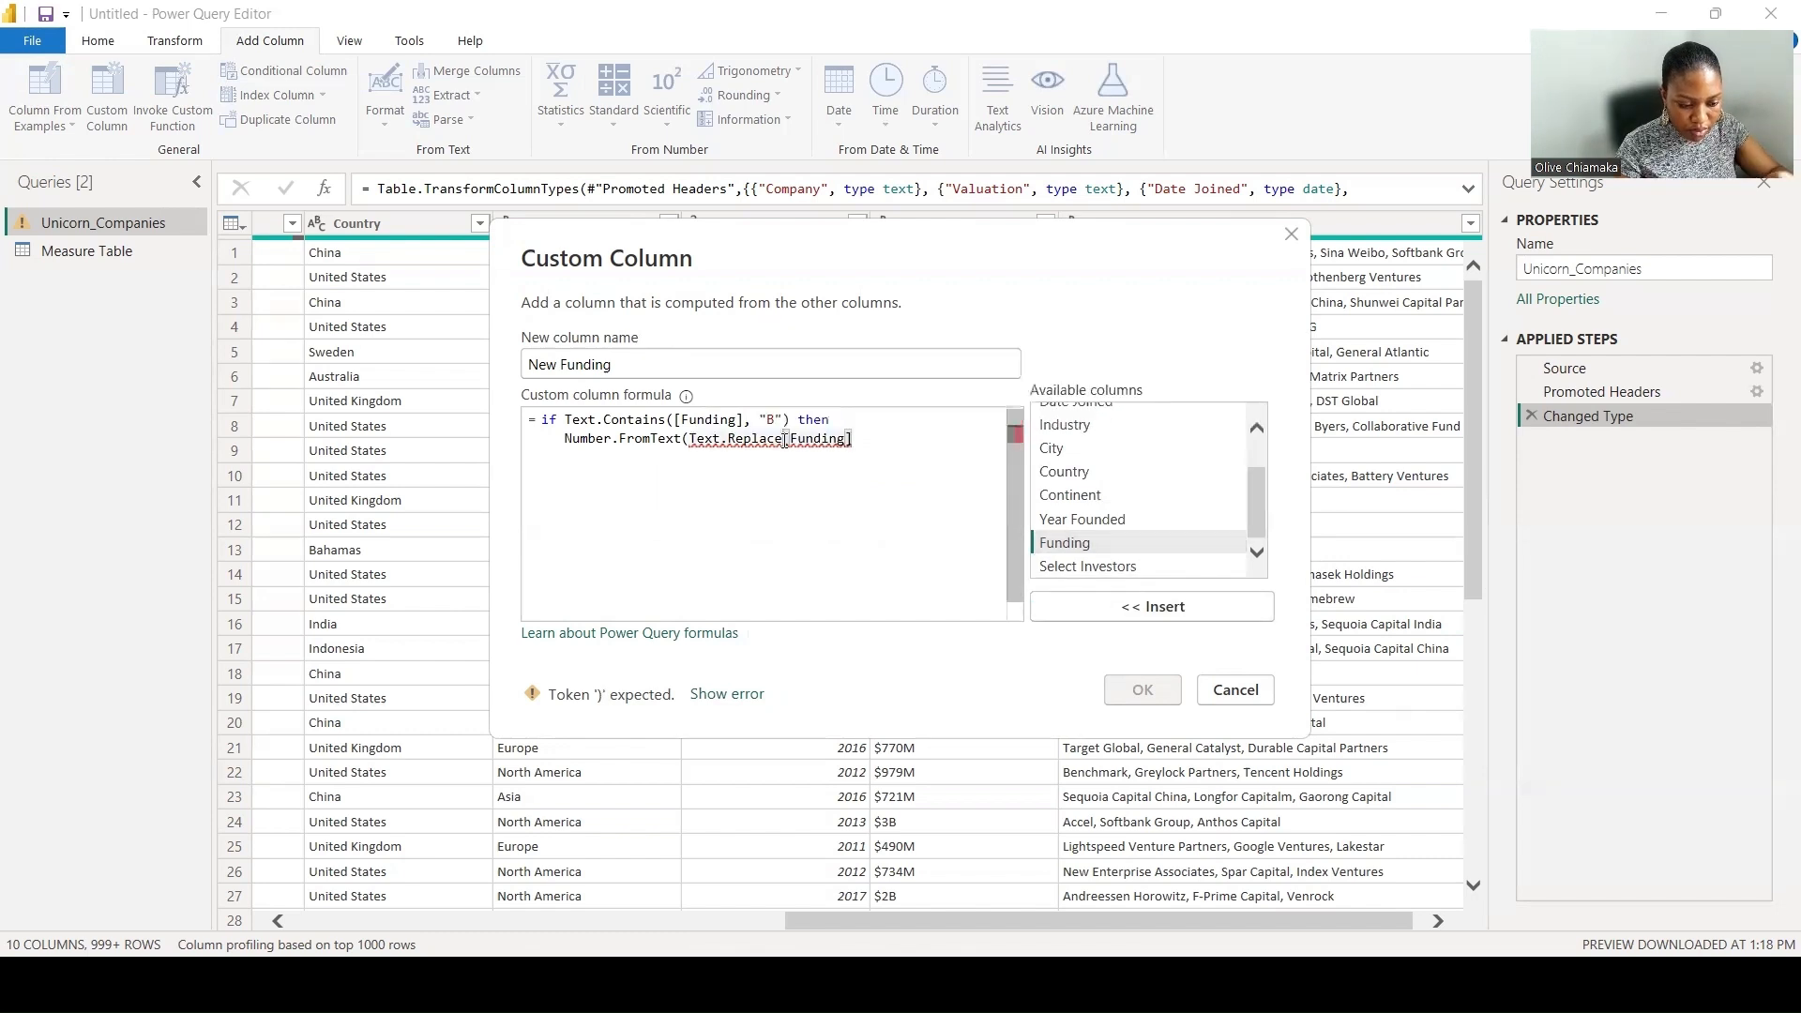
type("(")
left_click(871, 439)
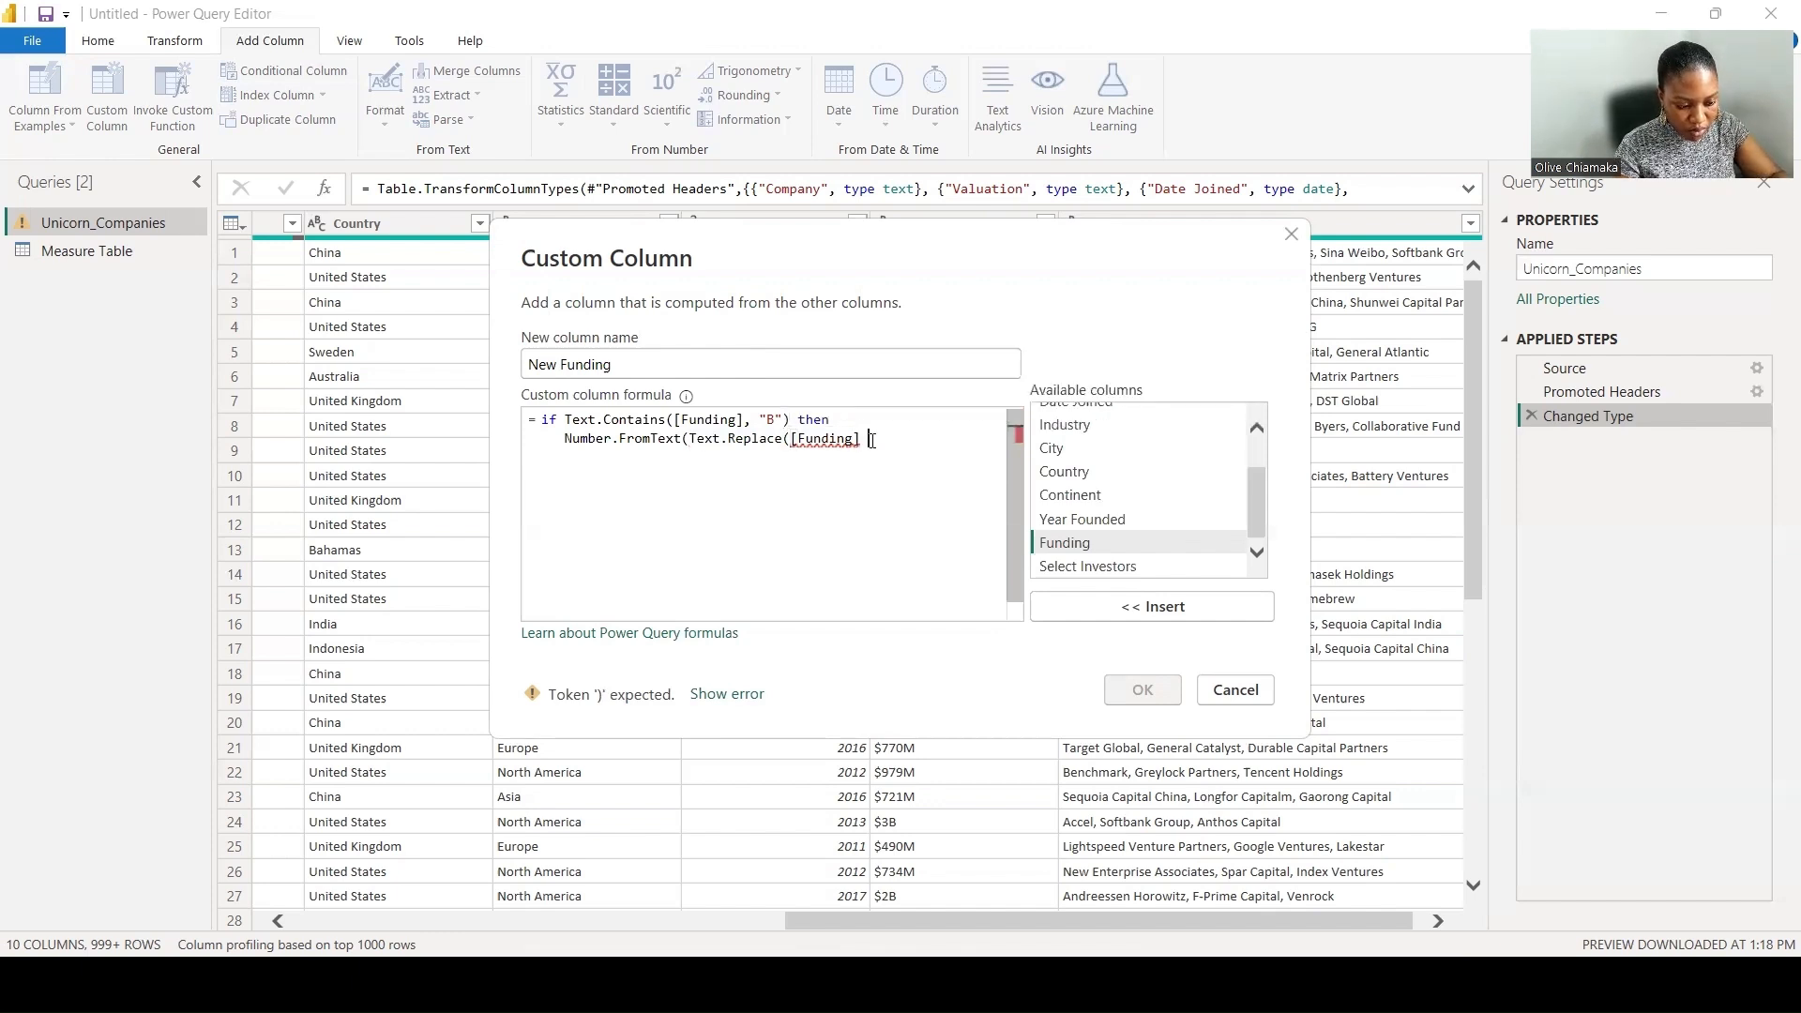
- Set Text.Replace to replace "B" with an empty string "" and close both function parentheses
type(", \"")
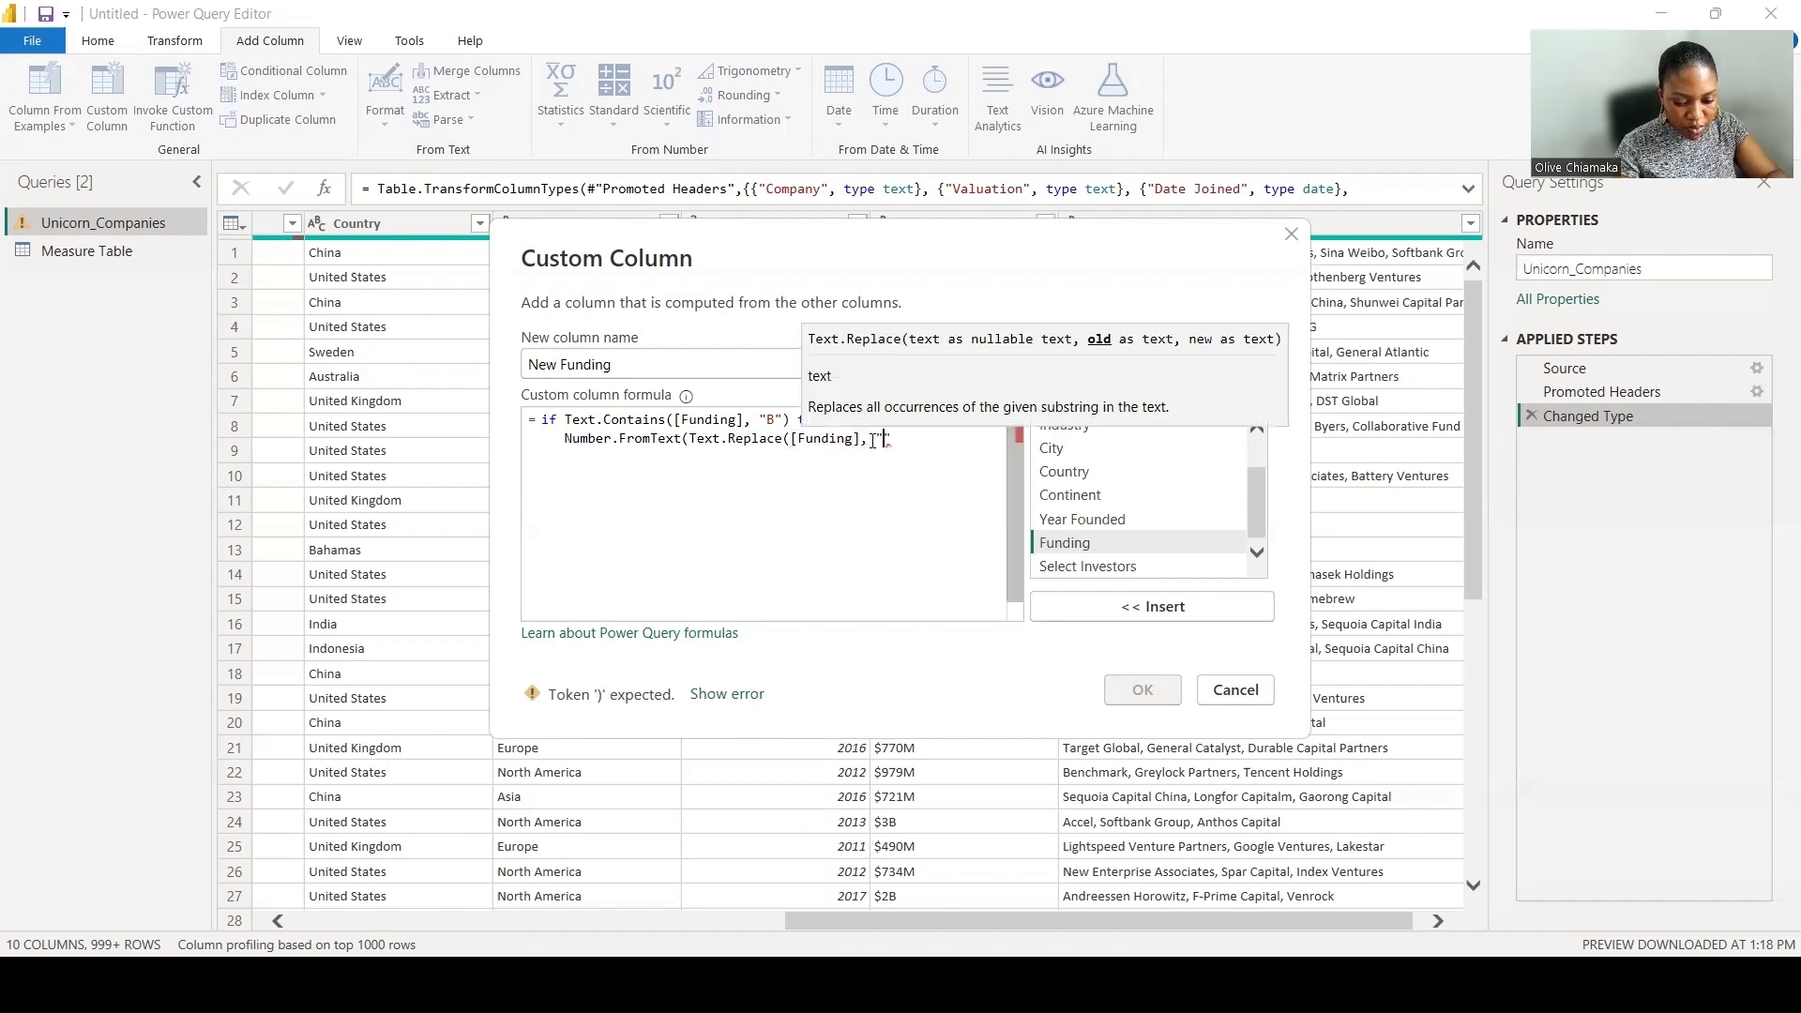
type("B\",")
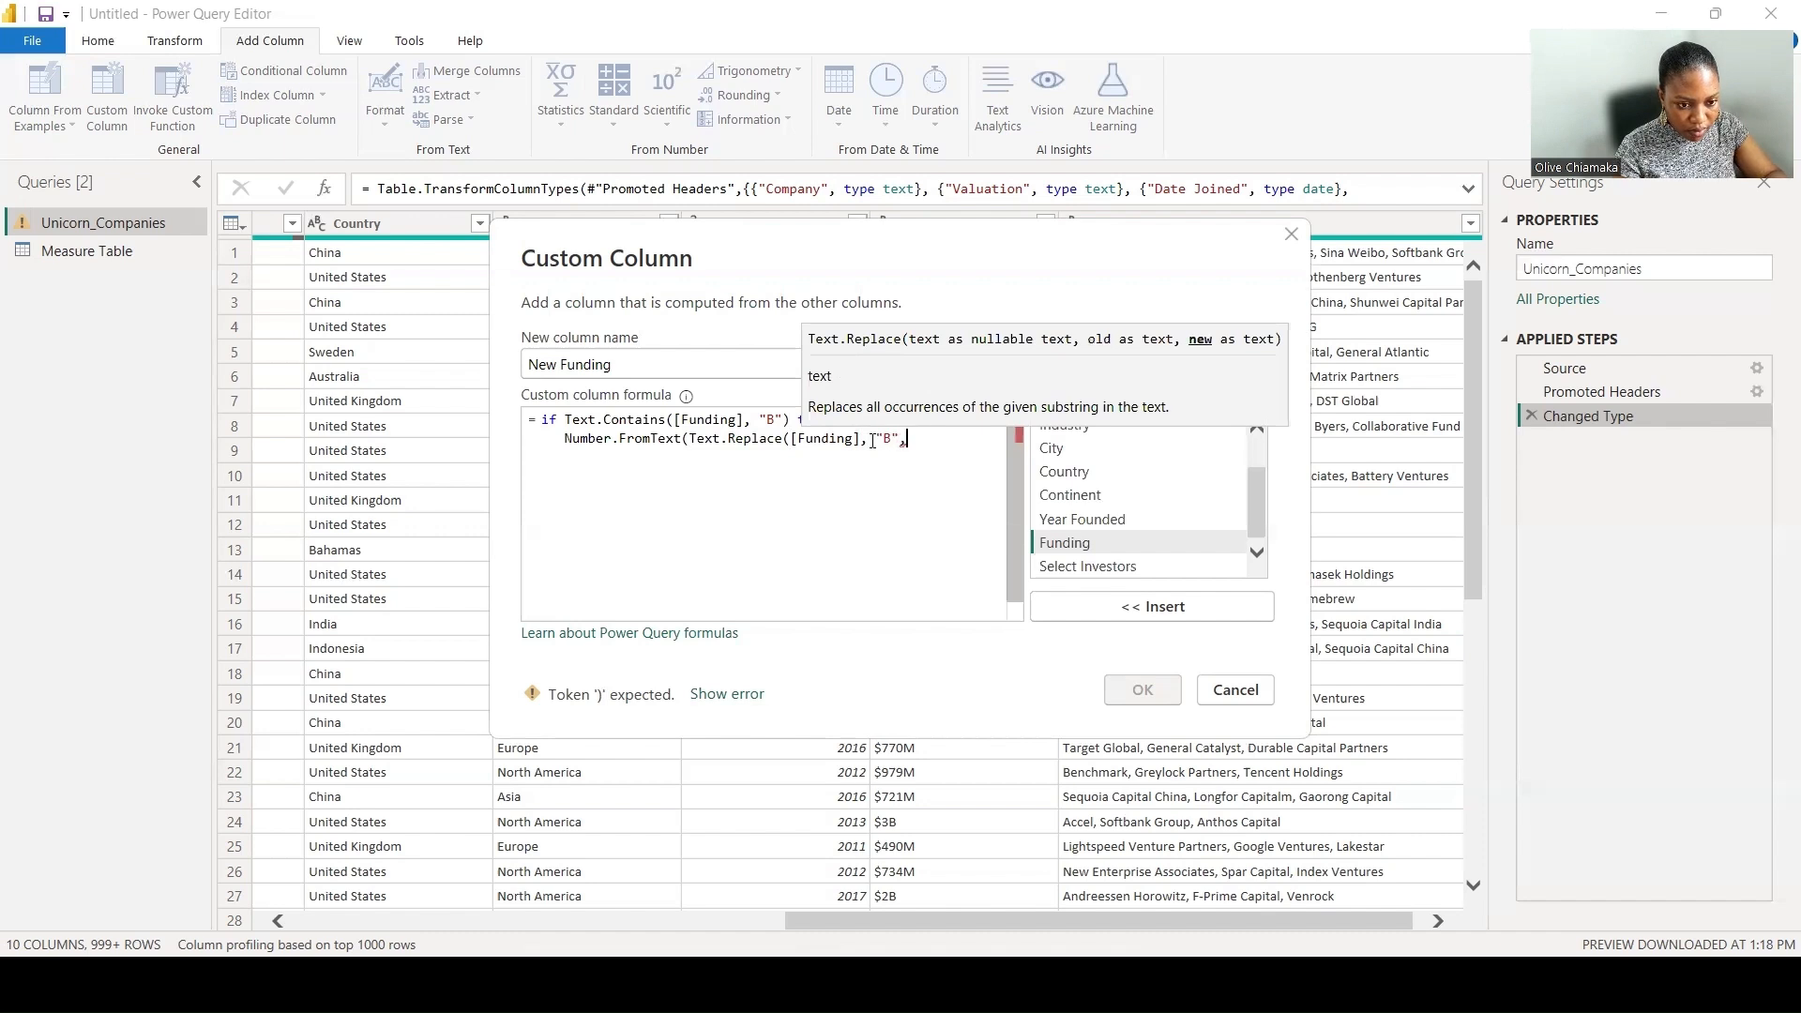
type(" \"")
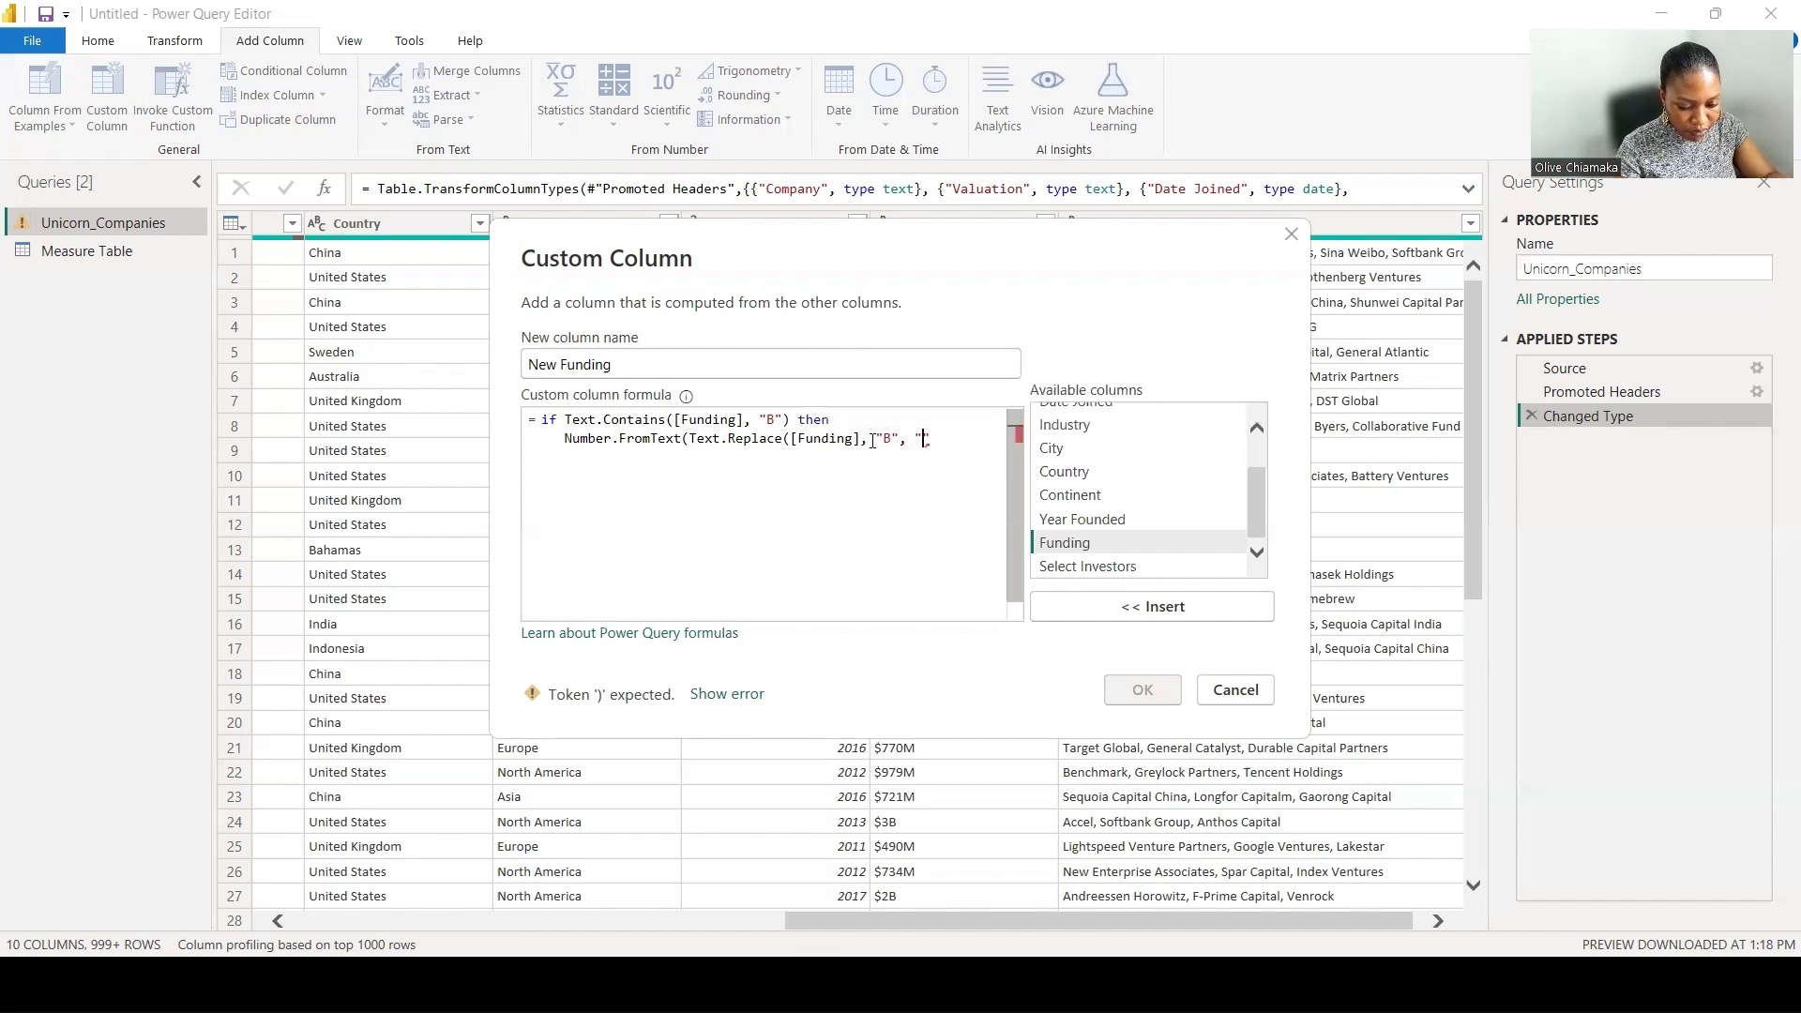
type(")")
key("BackSpace")
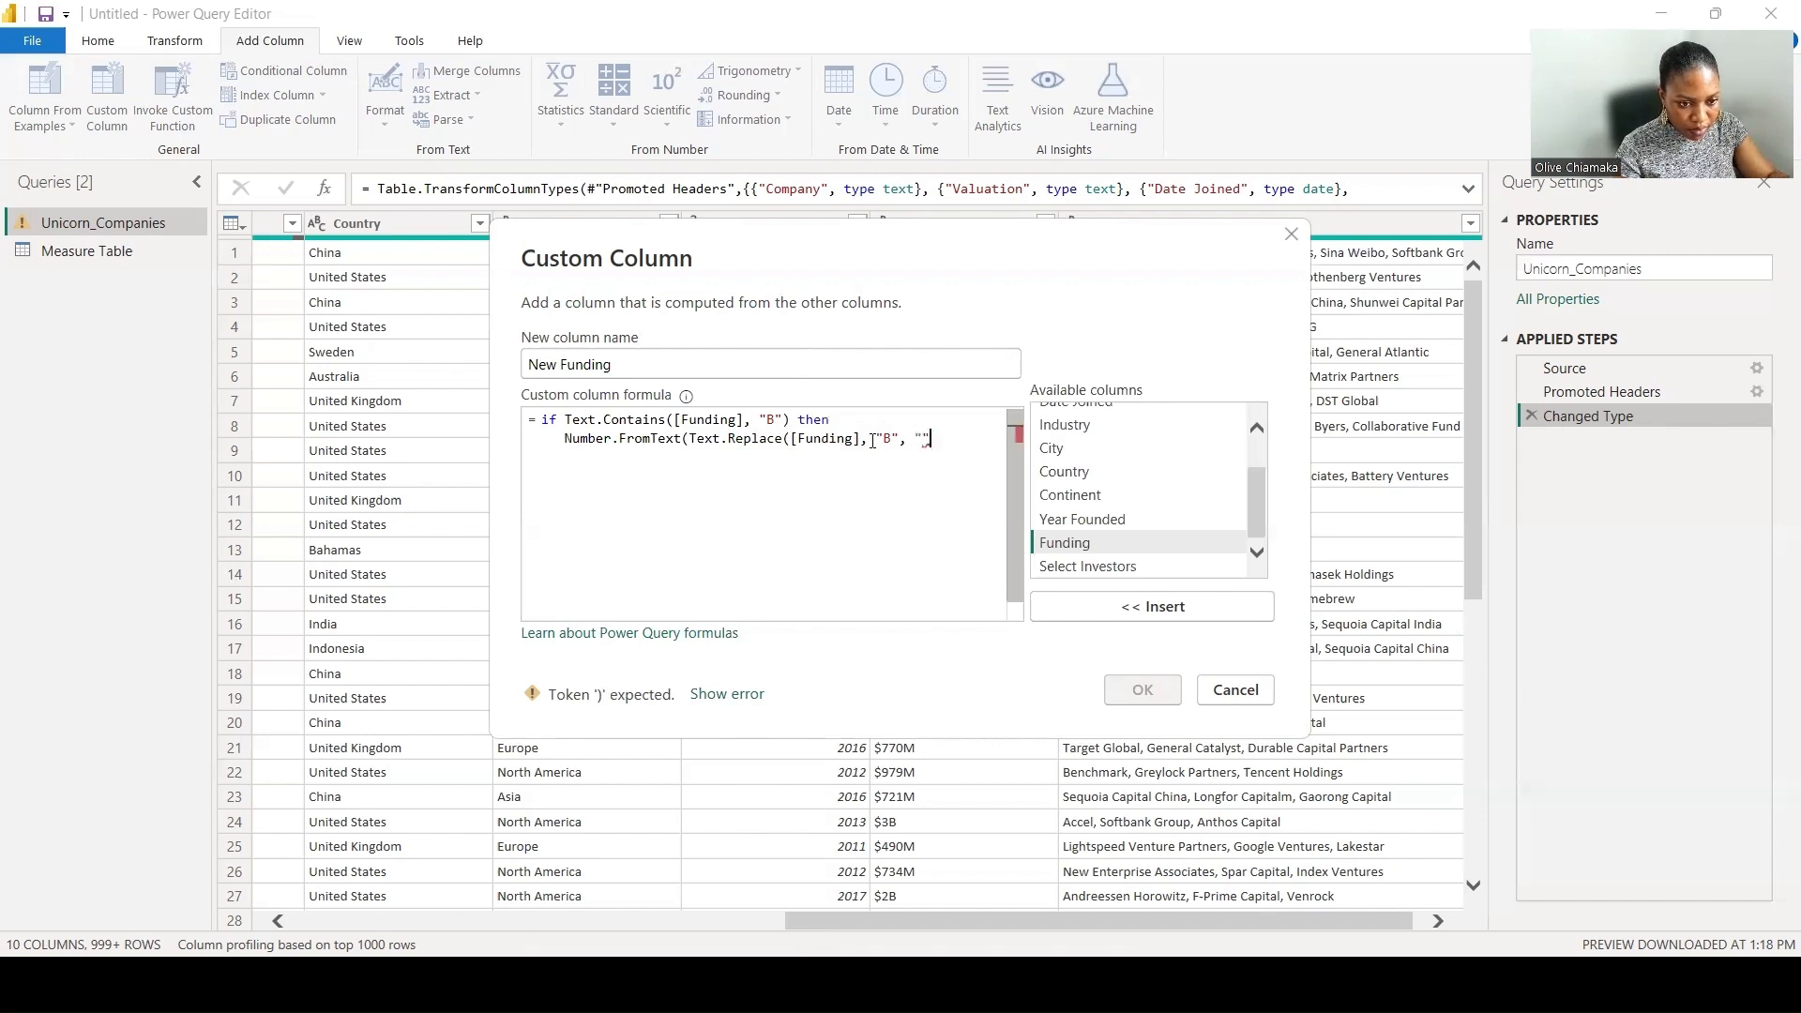
type("))")
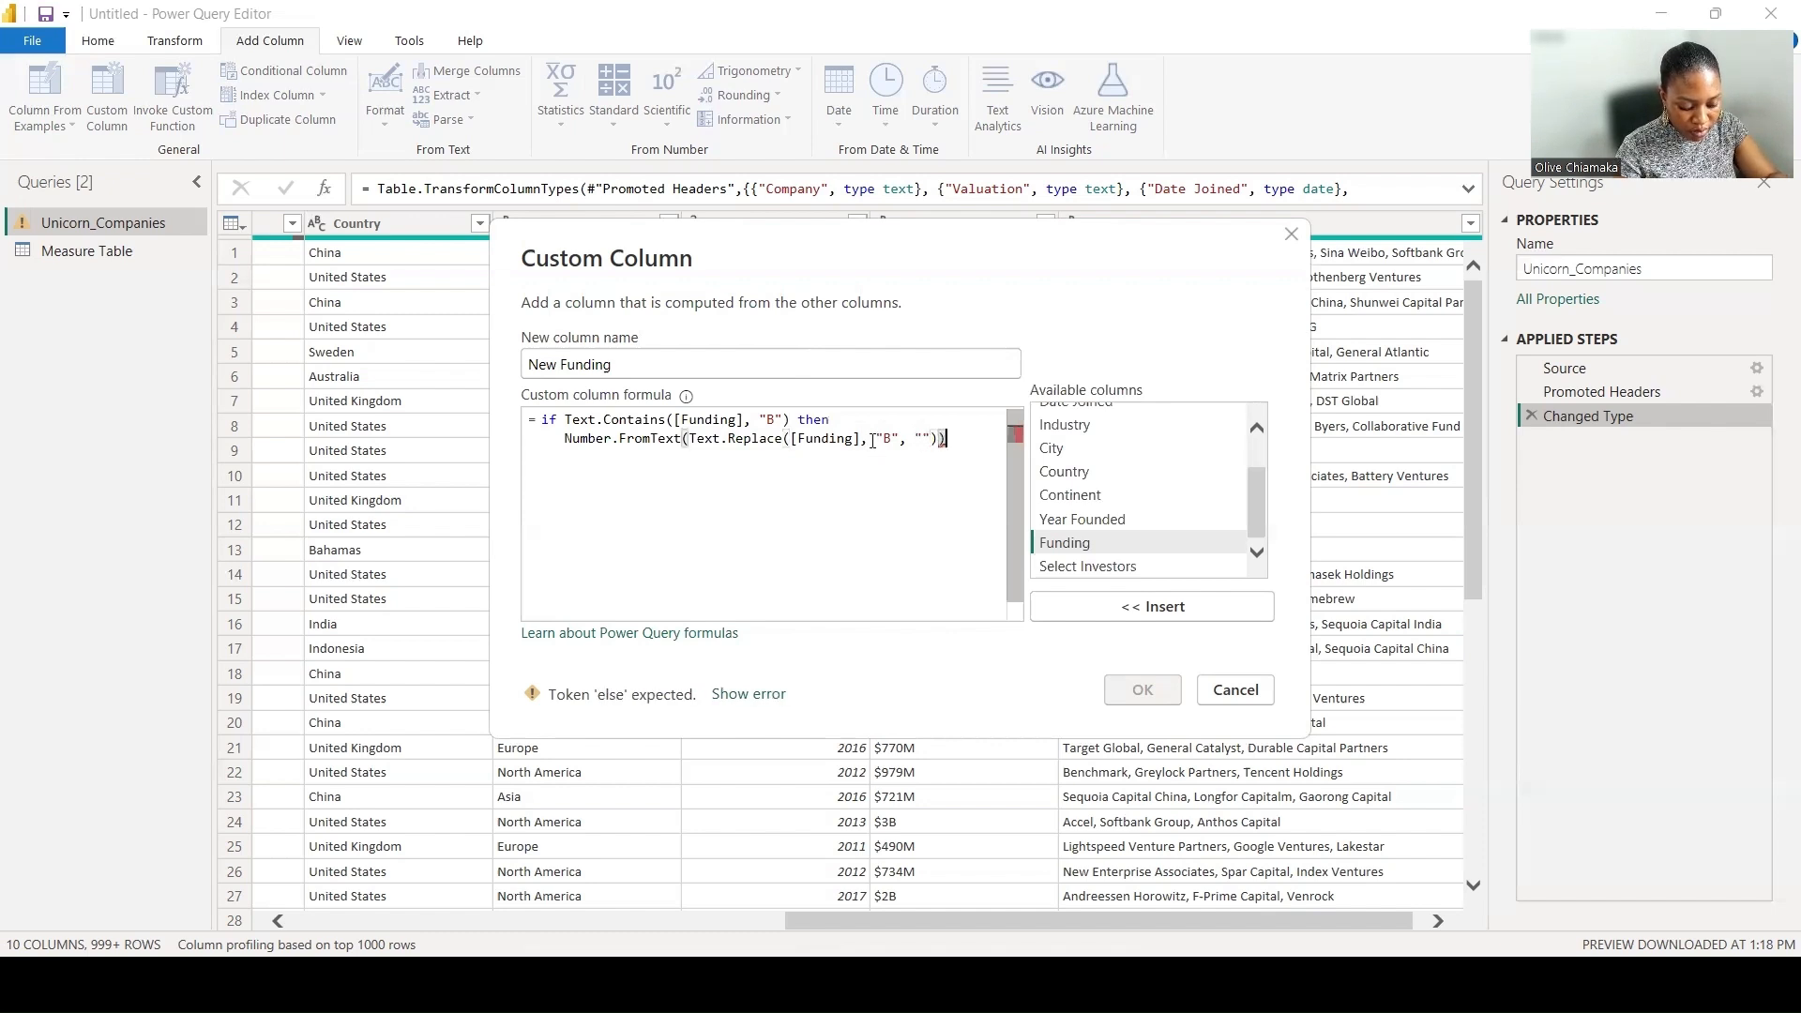
type("*")
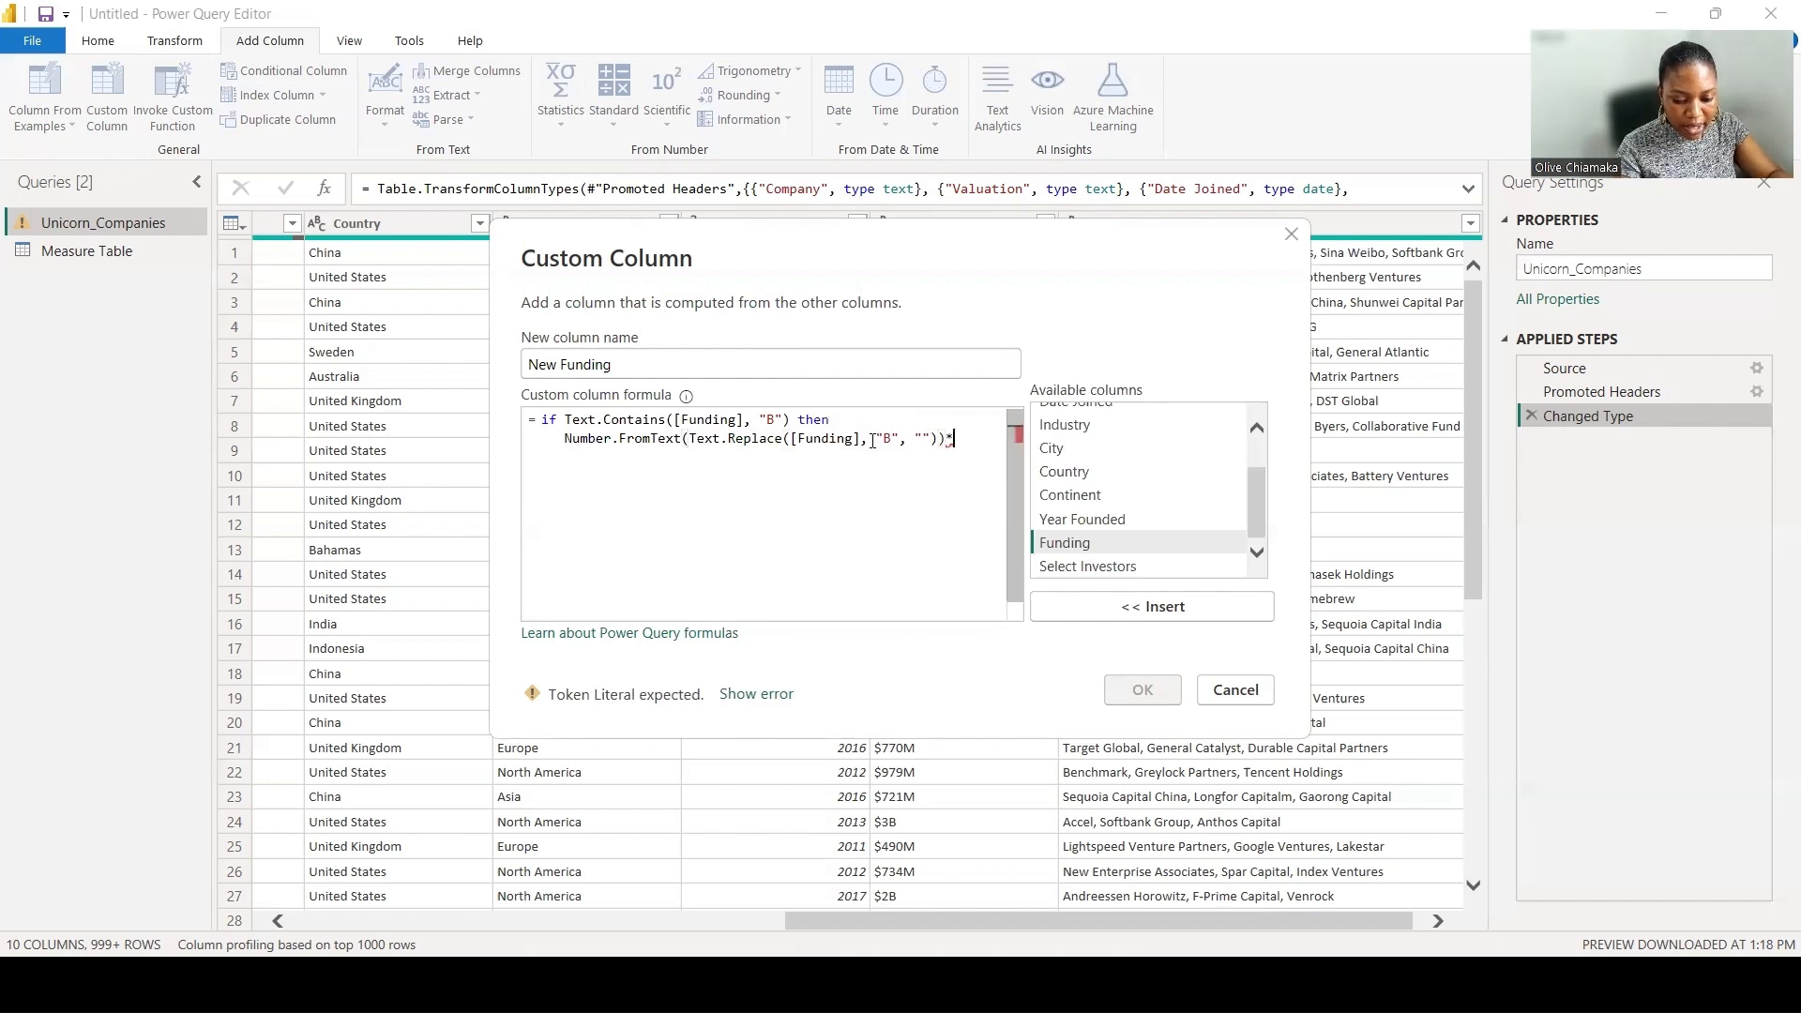
type("1")
key("BackSpace")
type("\"\"))* 10000")
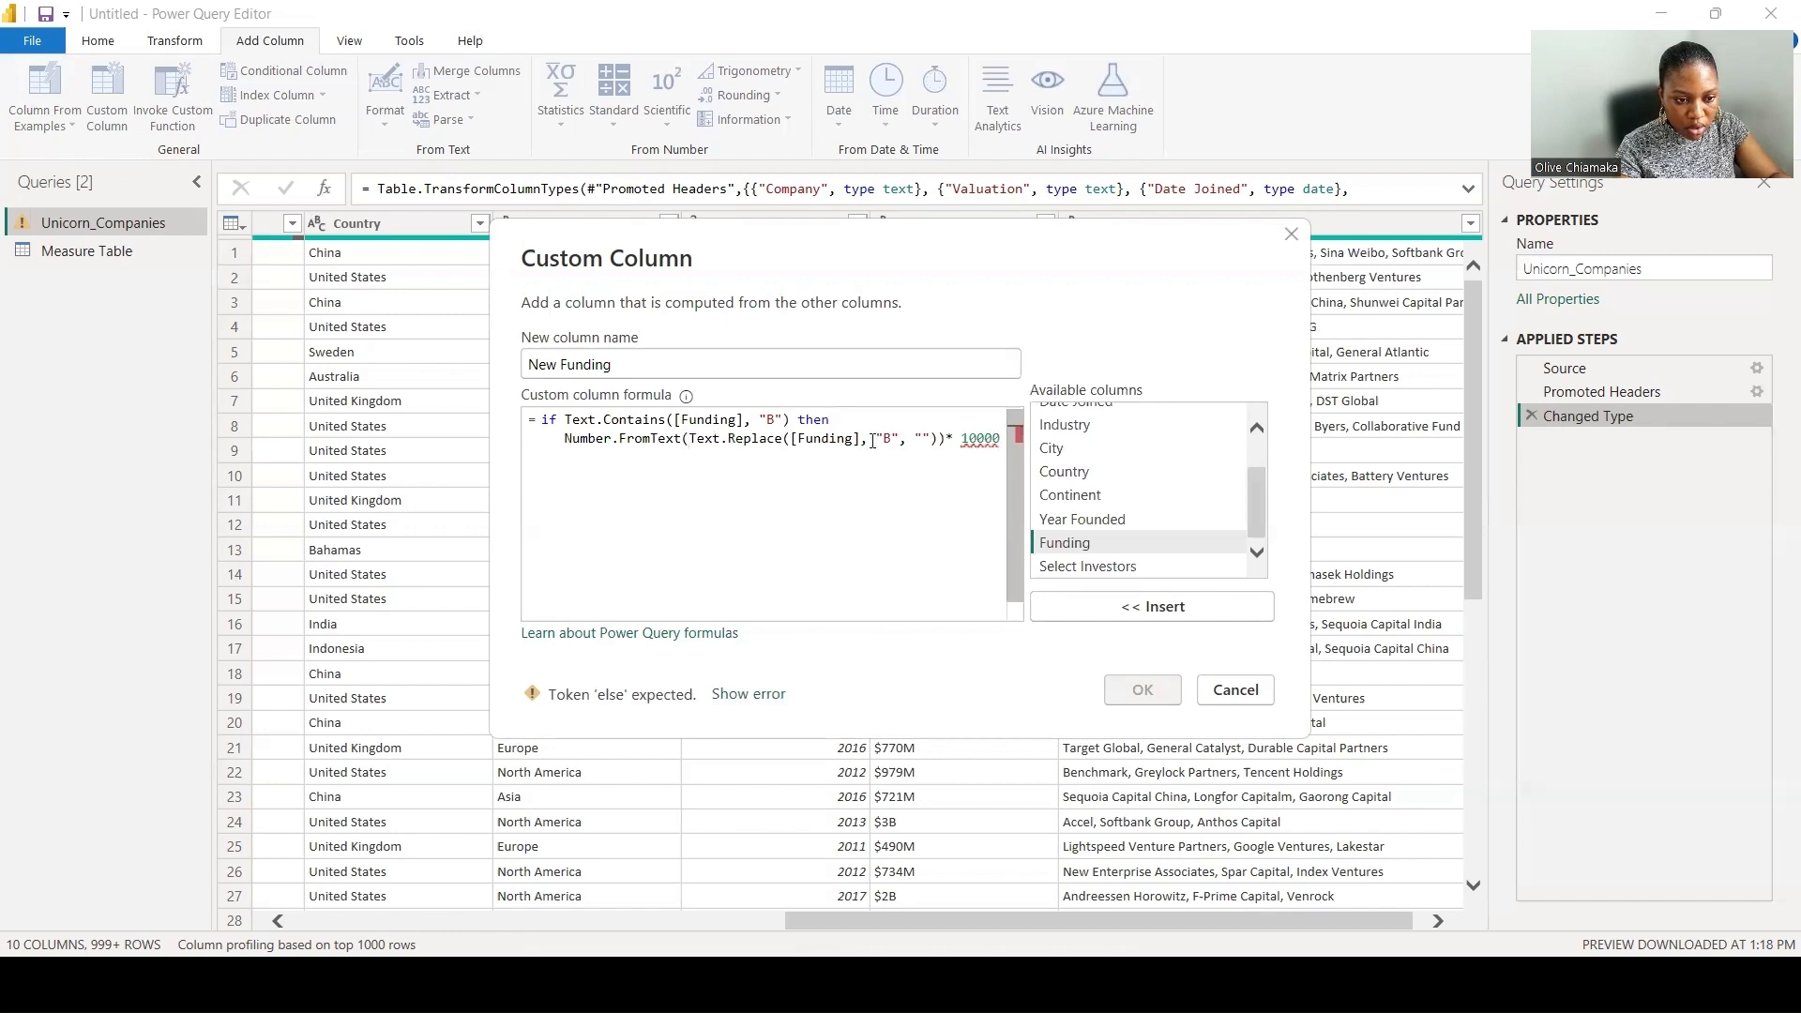
type("00")
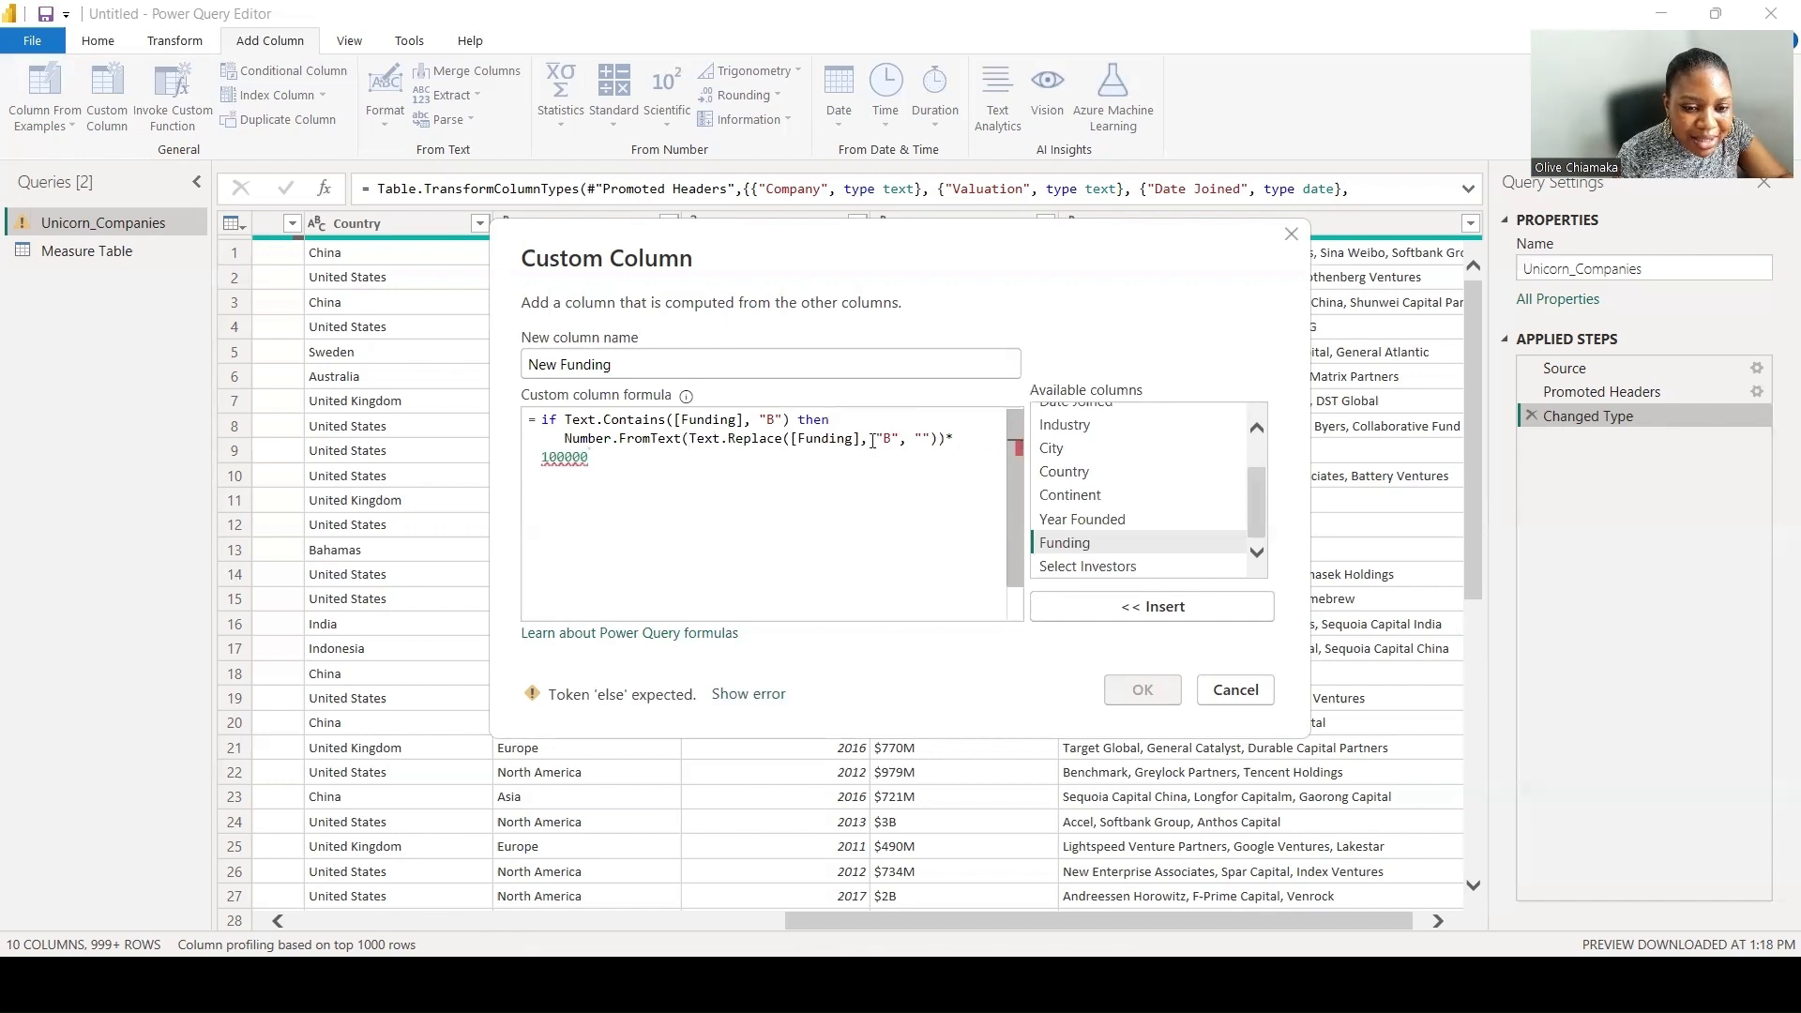
type("000")
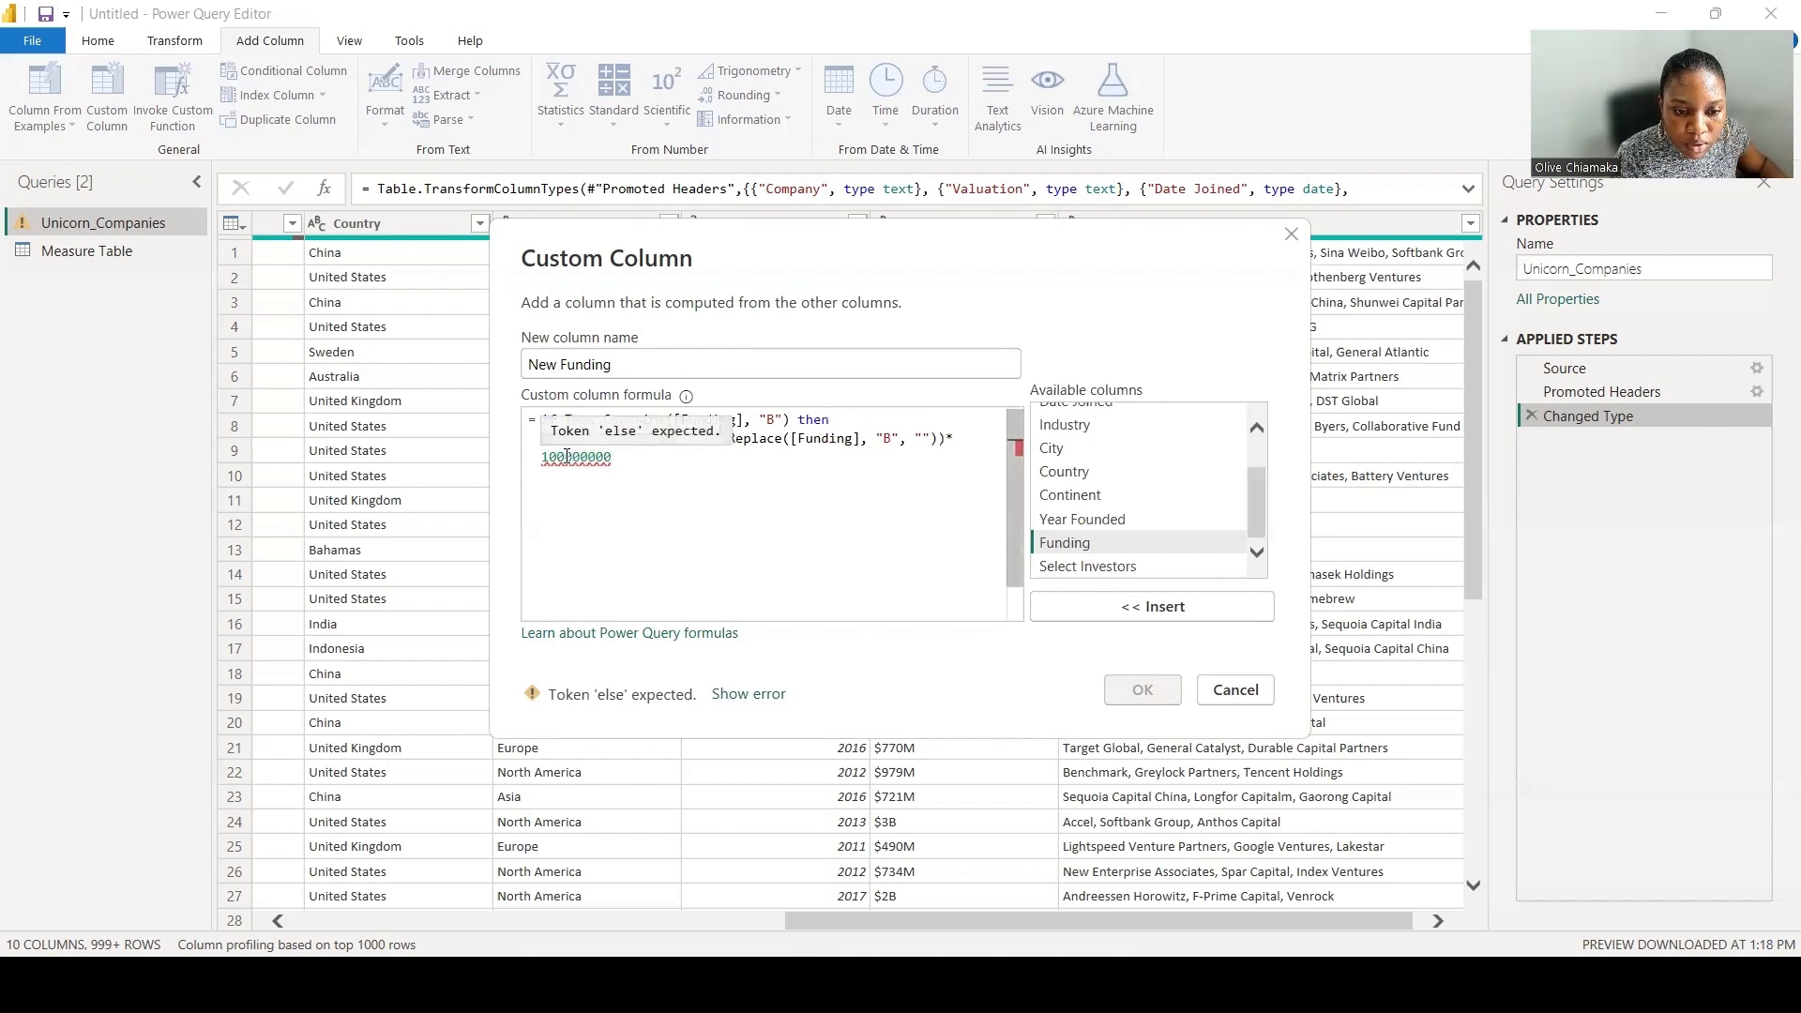
type("0")
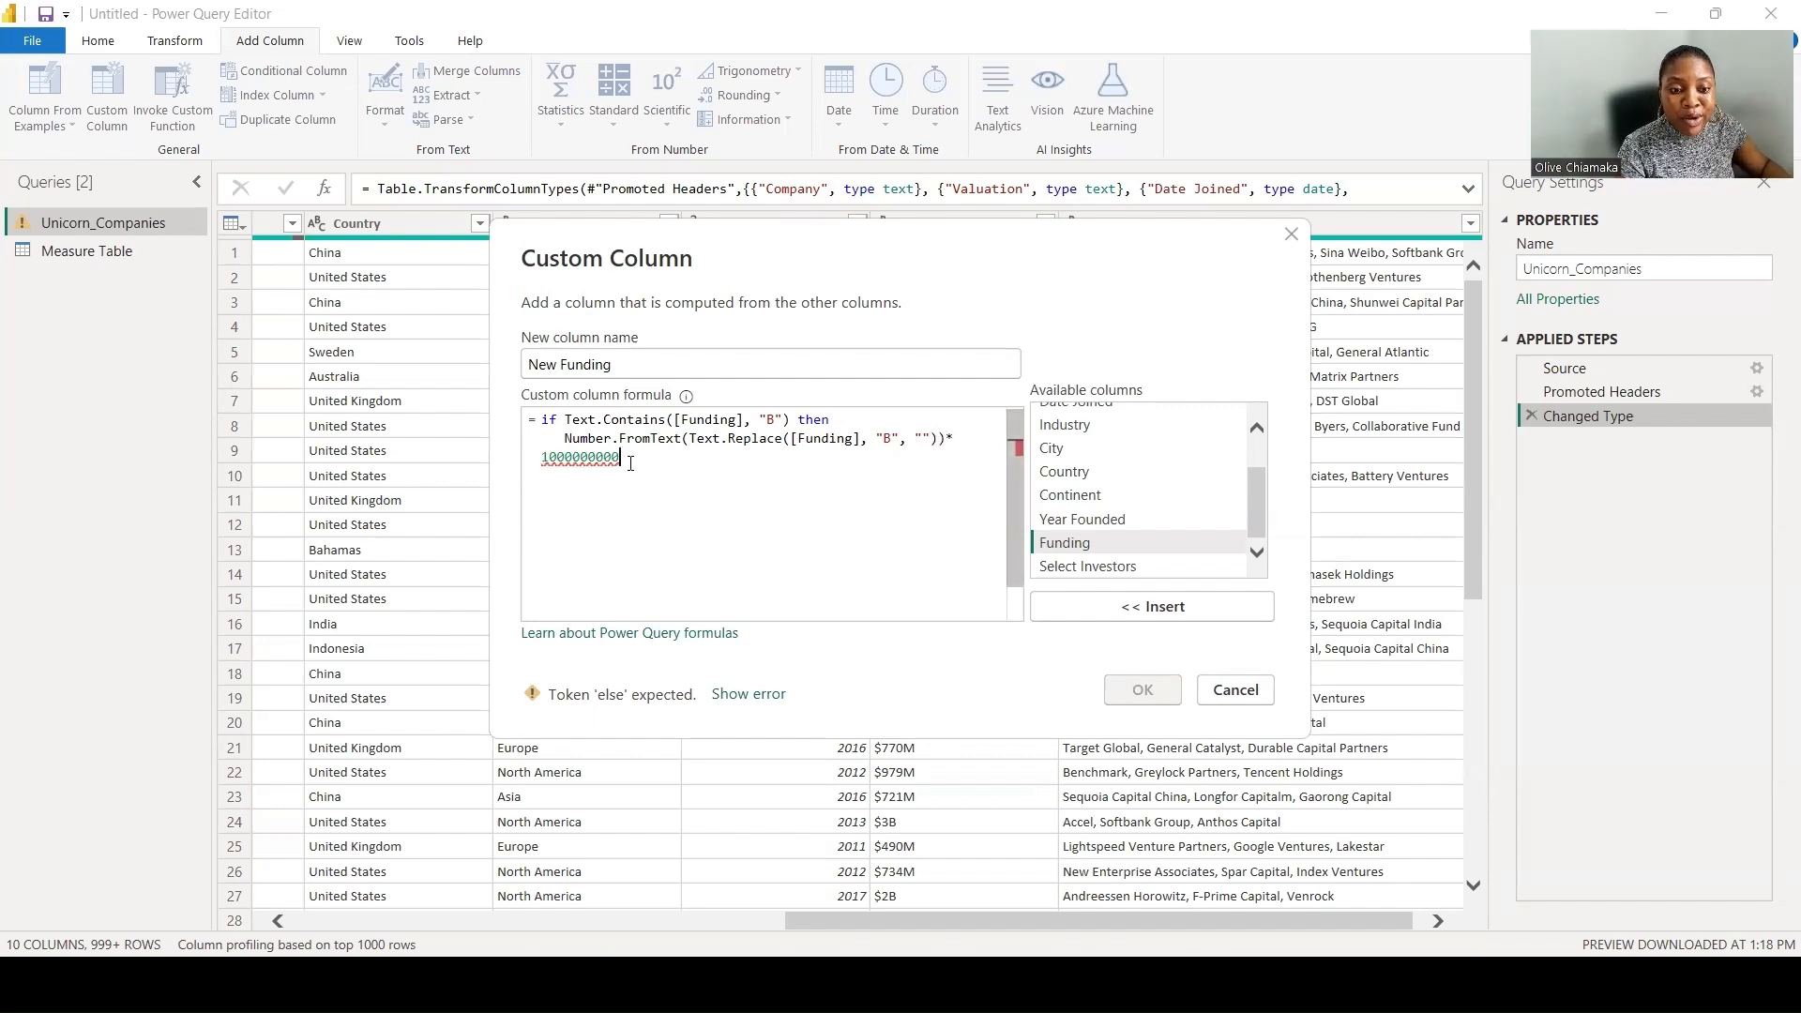
- Duplicate the whole if clause below the original and make the copy an else if condition
left_click_drag(620, 458, 536, 427)
key("ctrl+c")
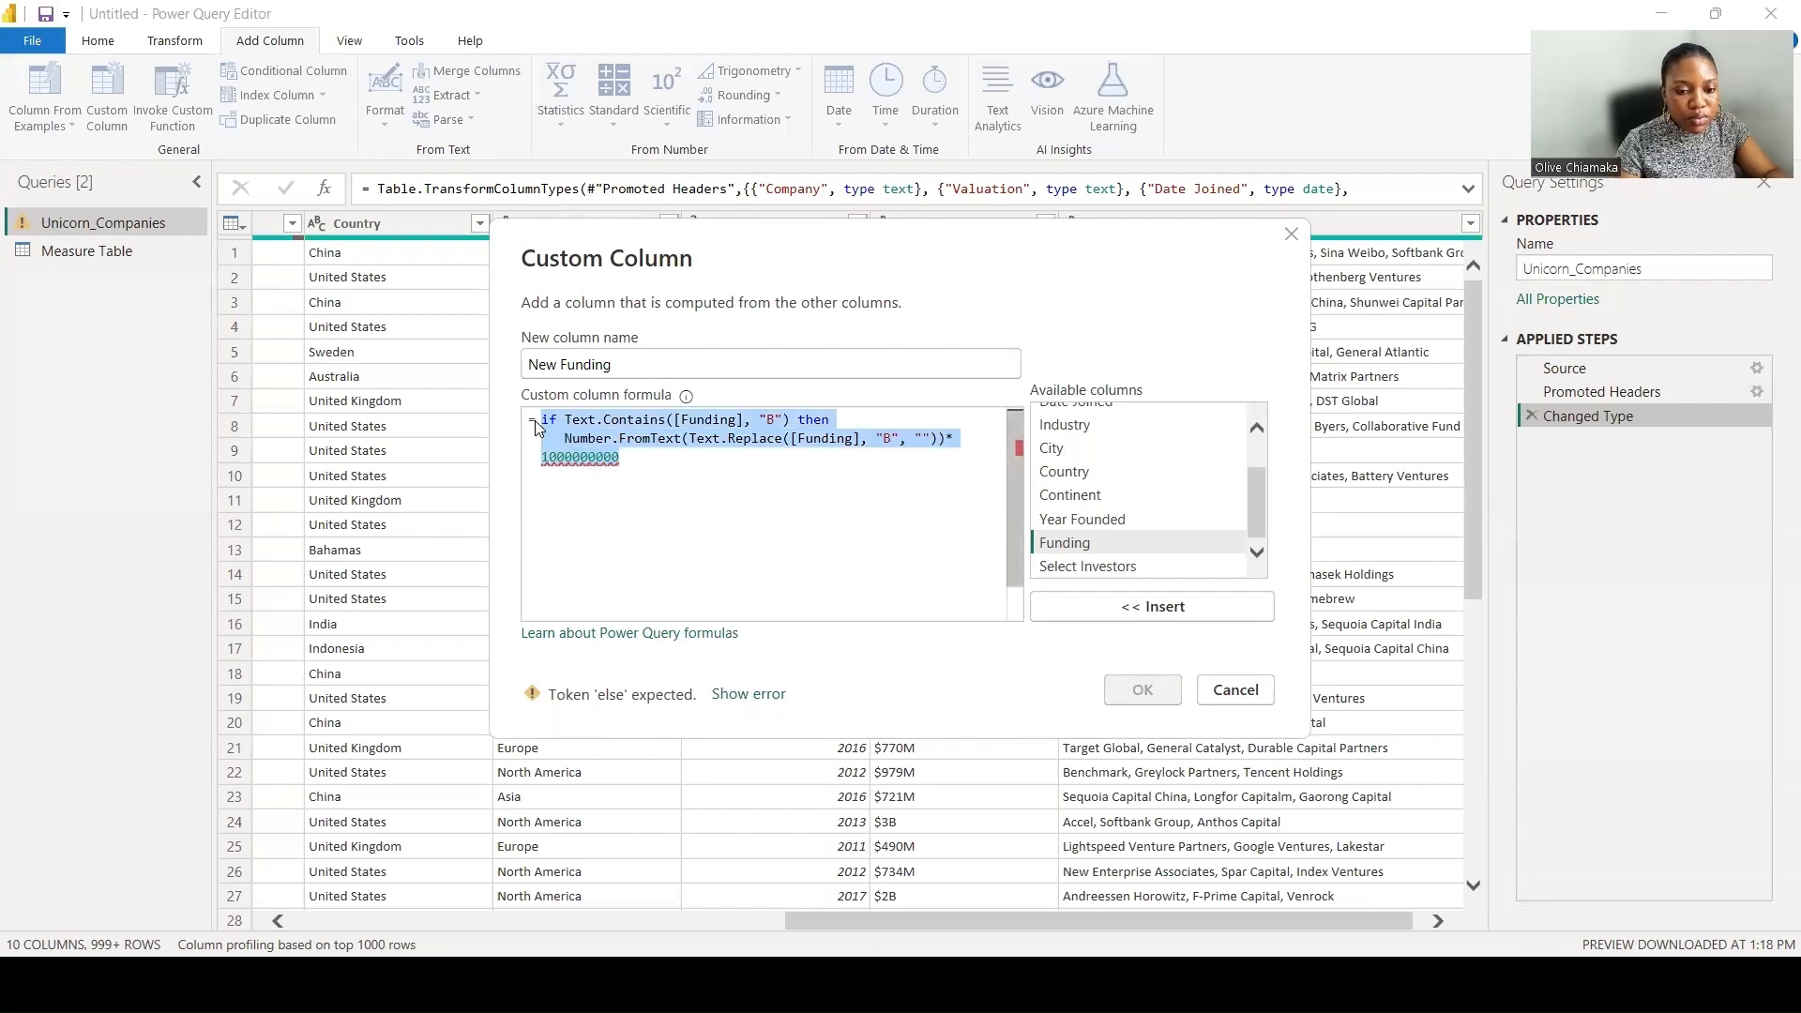
left_click(557, 484)
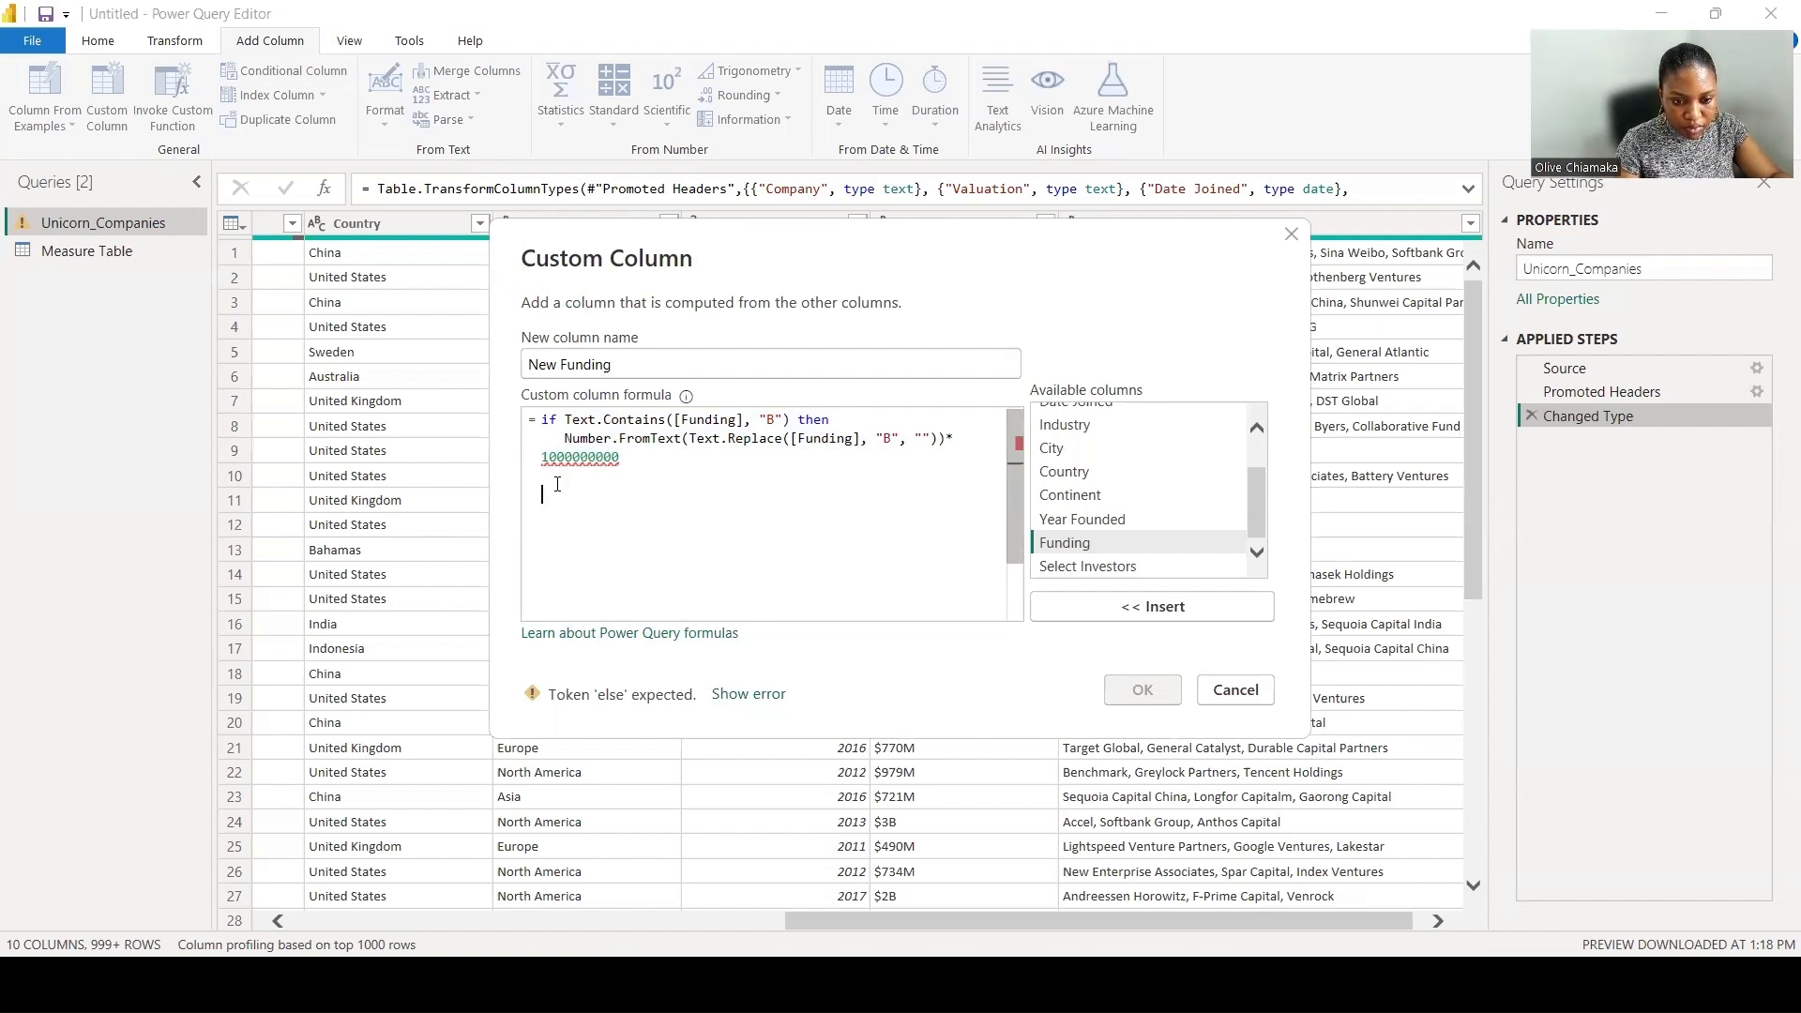
key("ctrl+v")
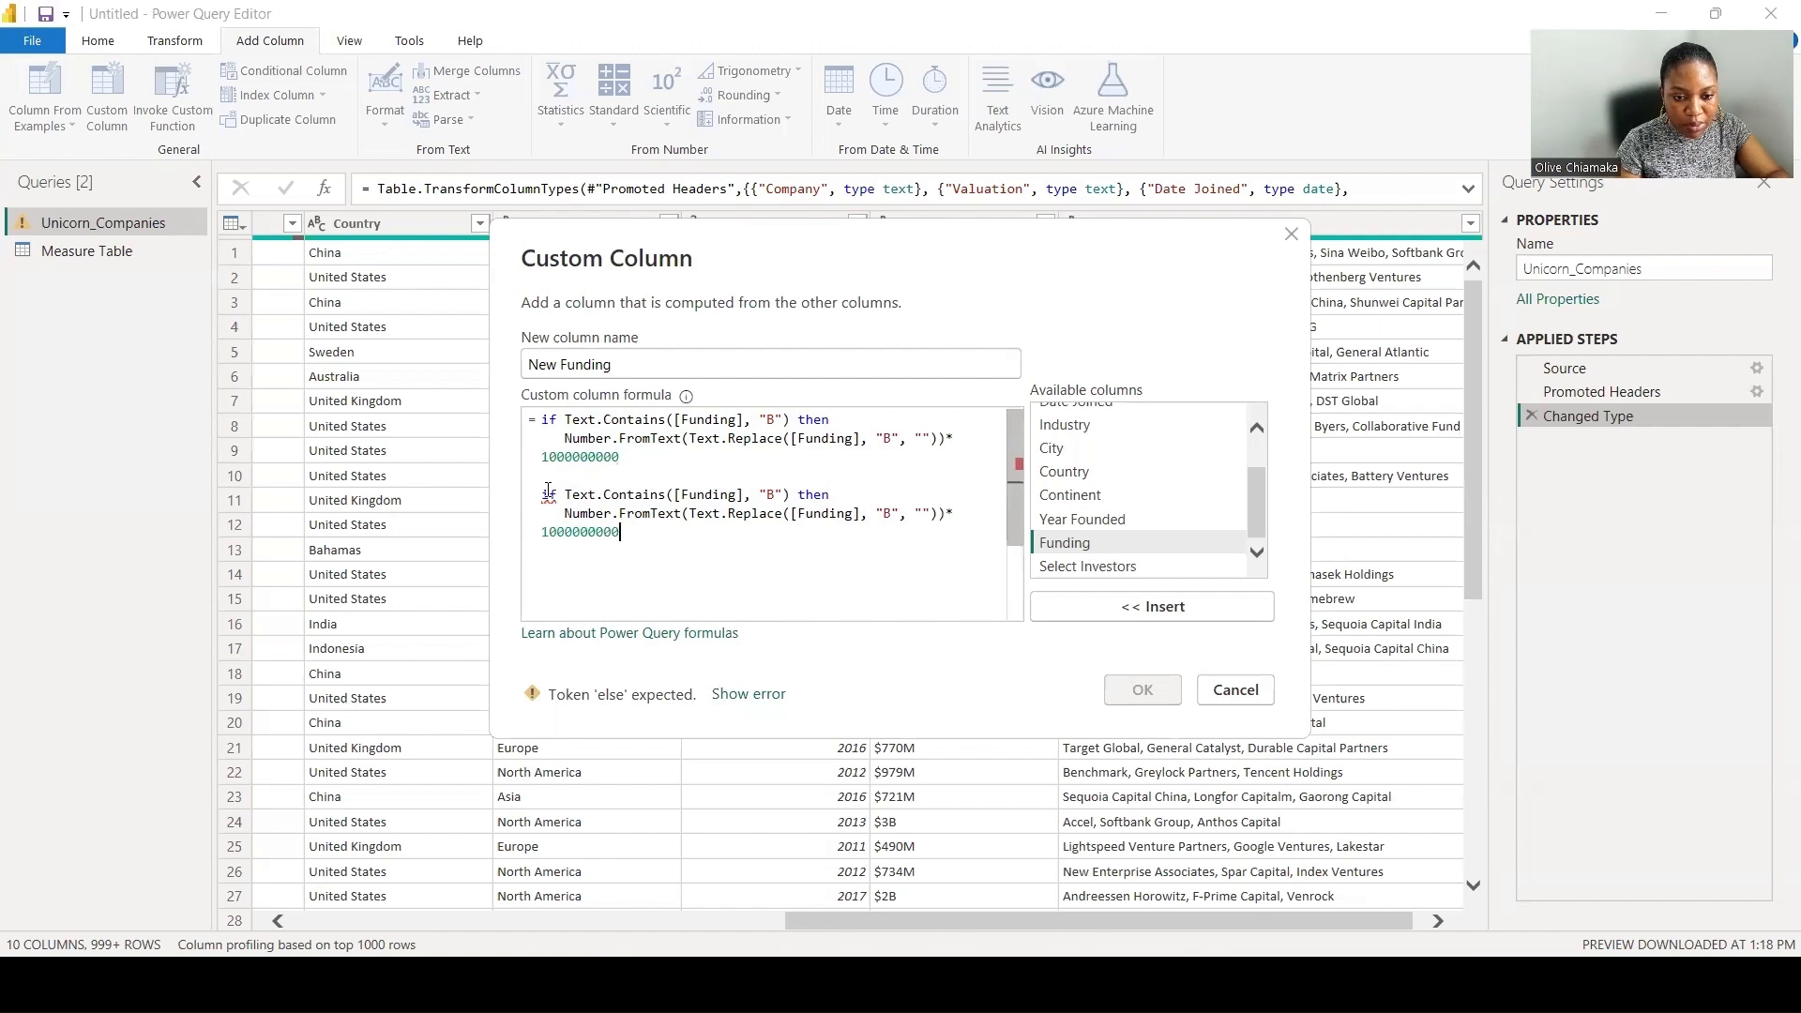
left_click(544, 494)
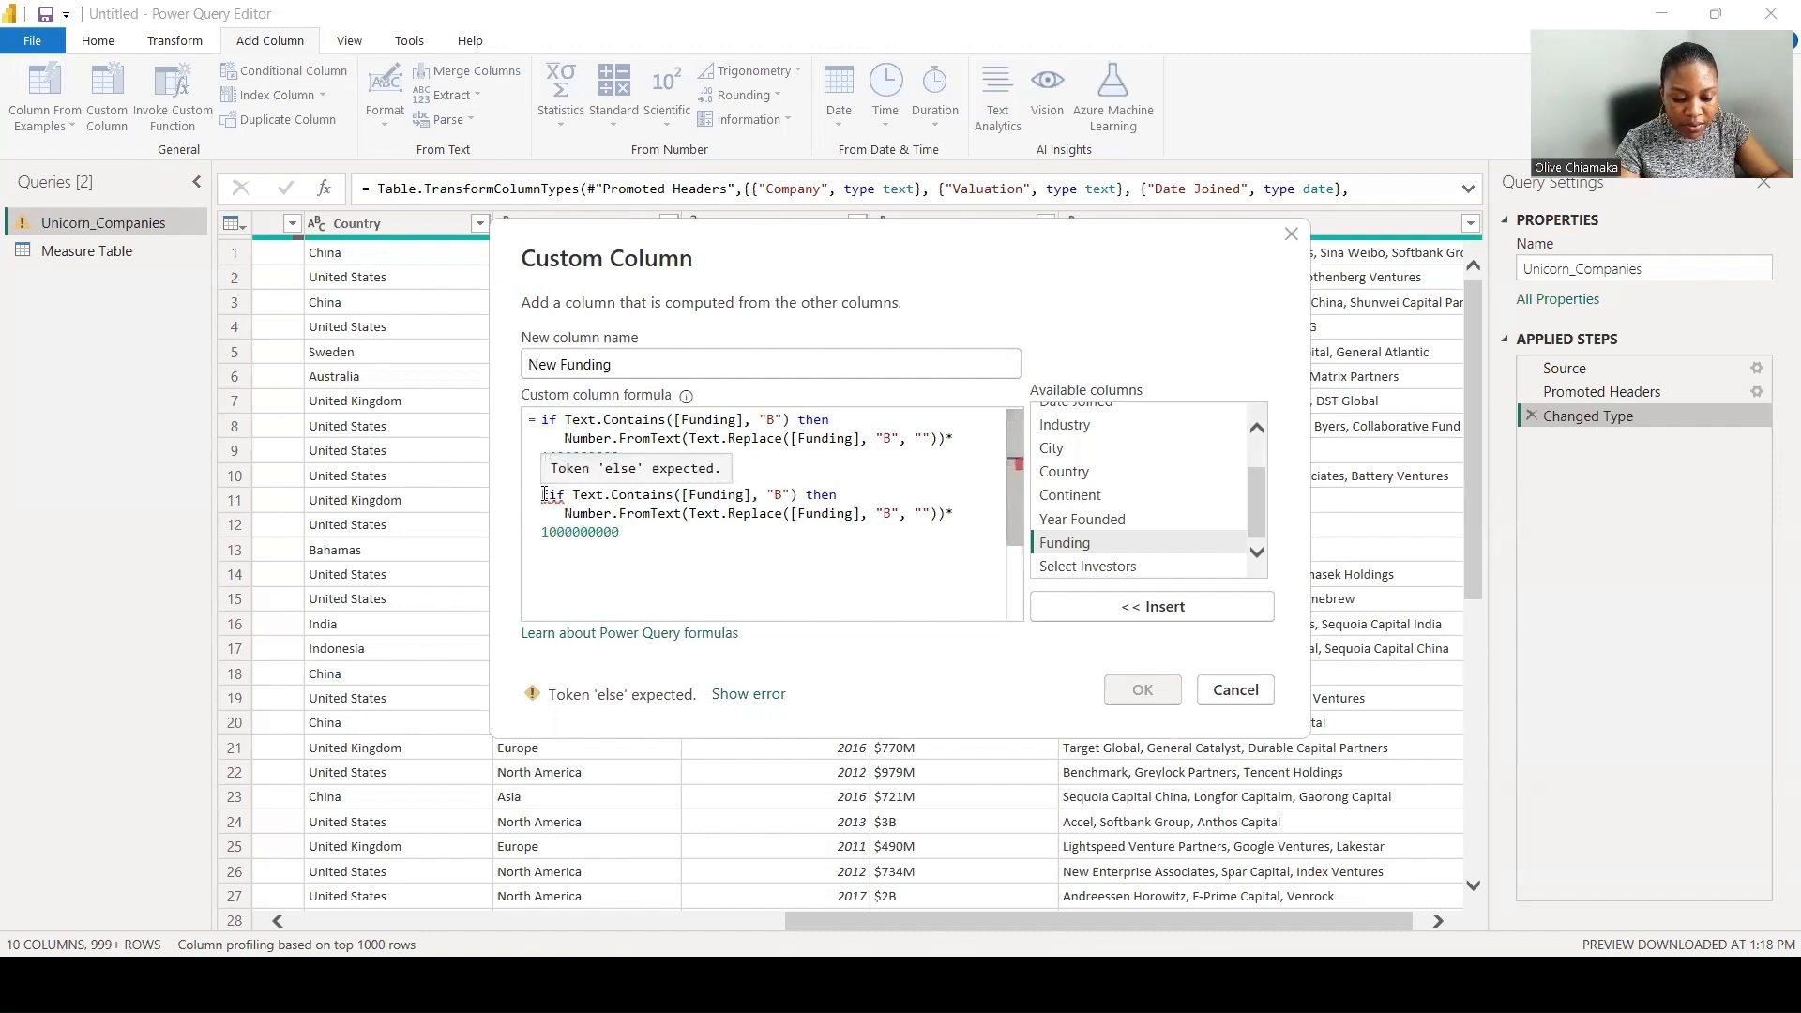
type("else")
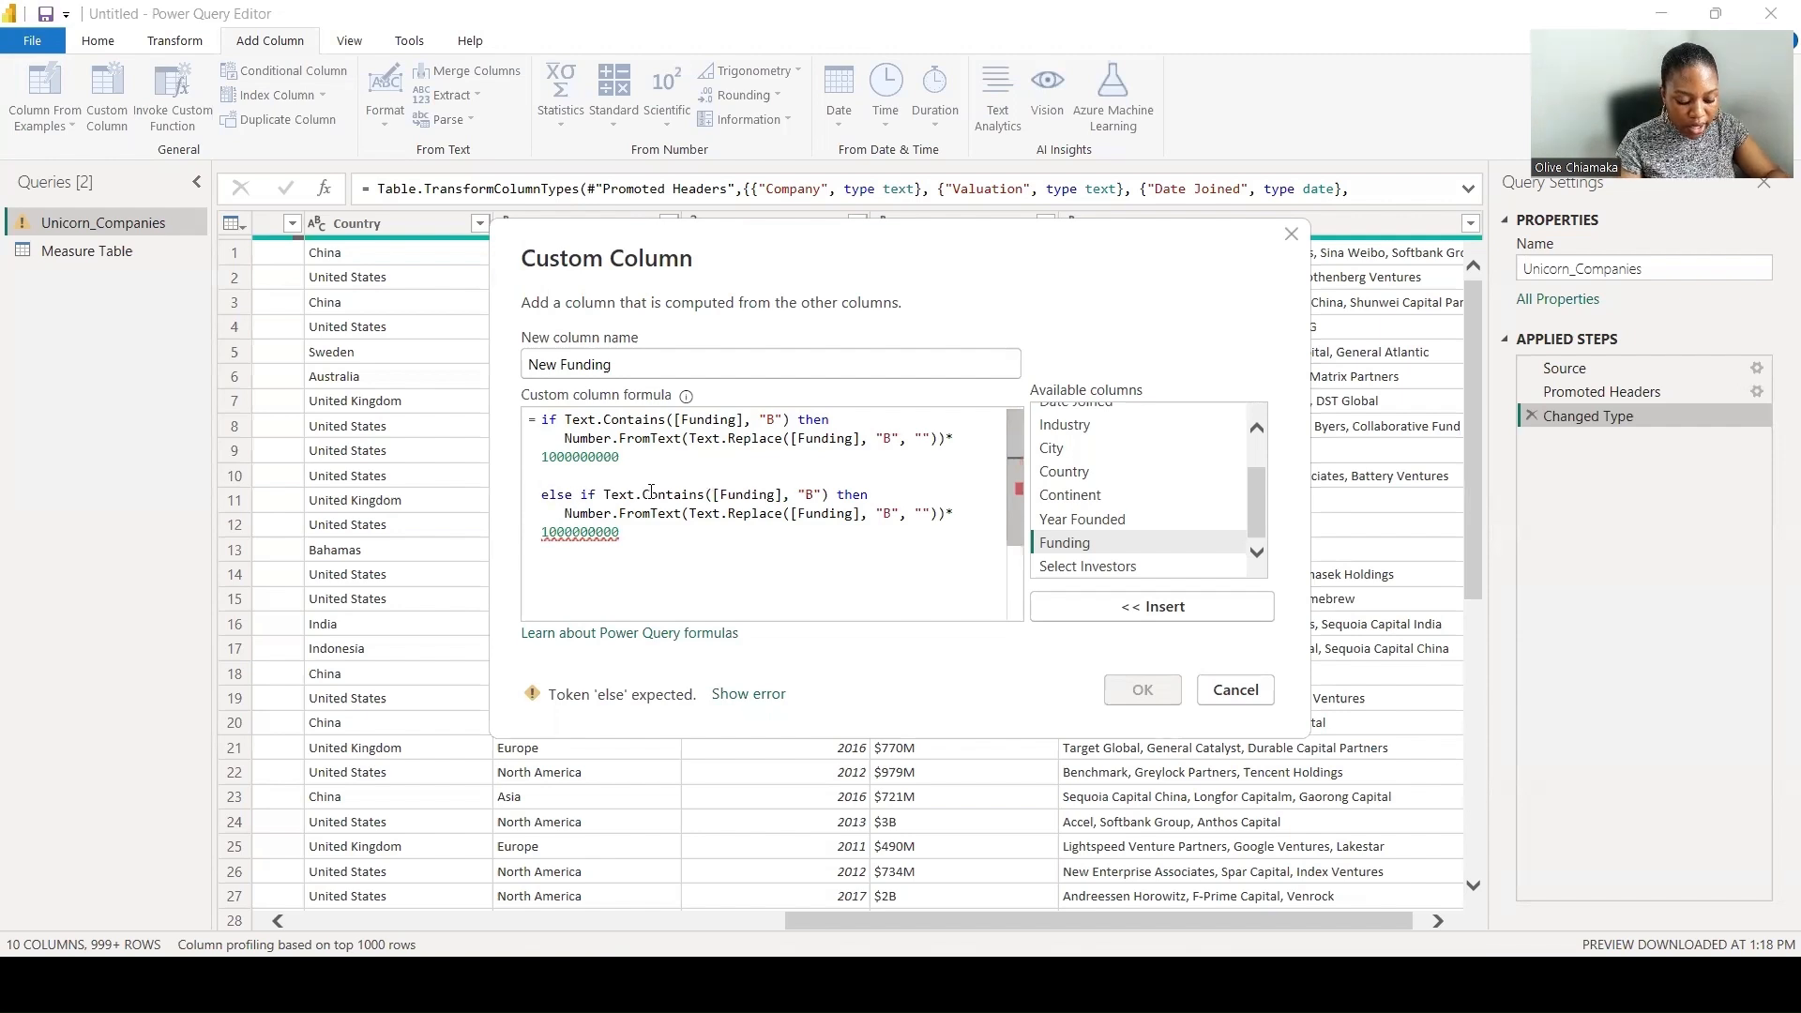
- Change "B" to "M" in both functions of the else if clause and set its multiplier to 1000000
double_click(811, 497)
key("BackSpace")
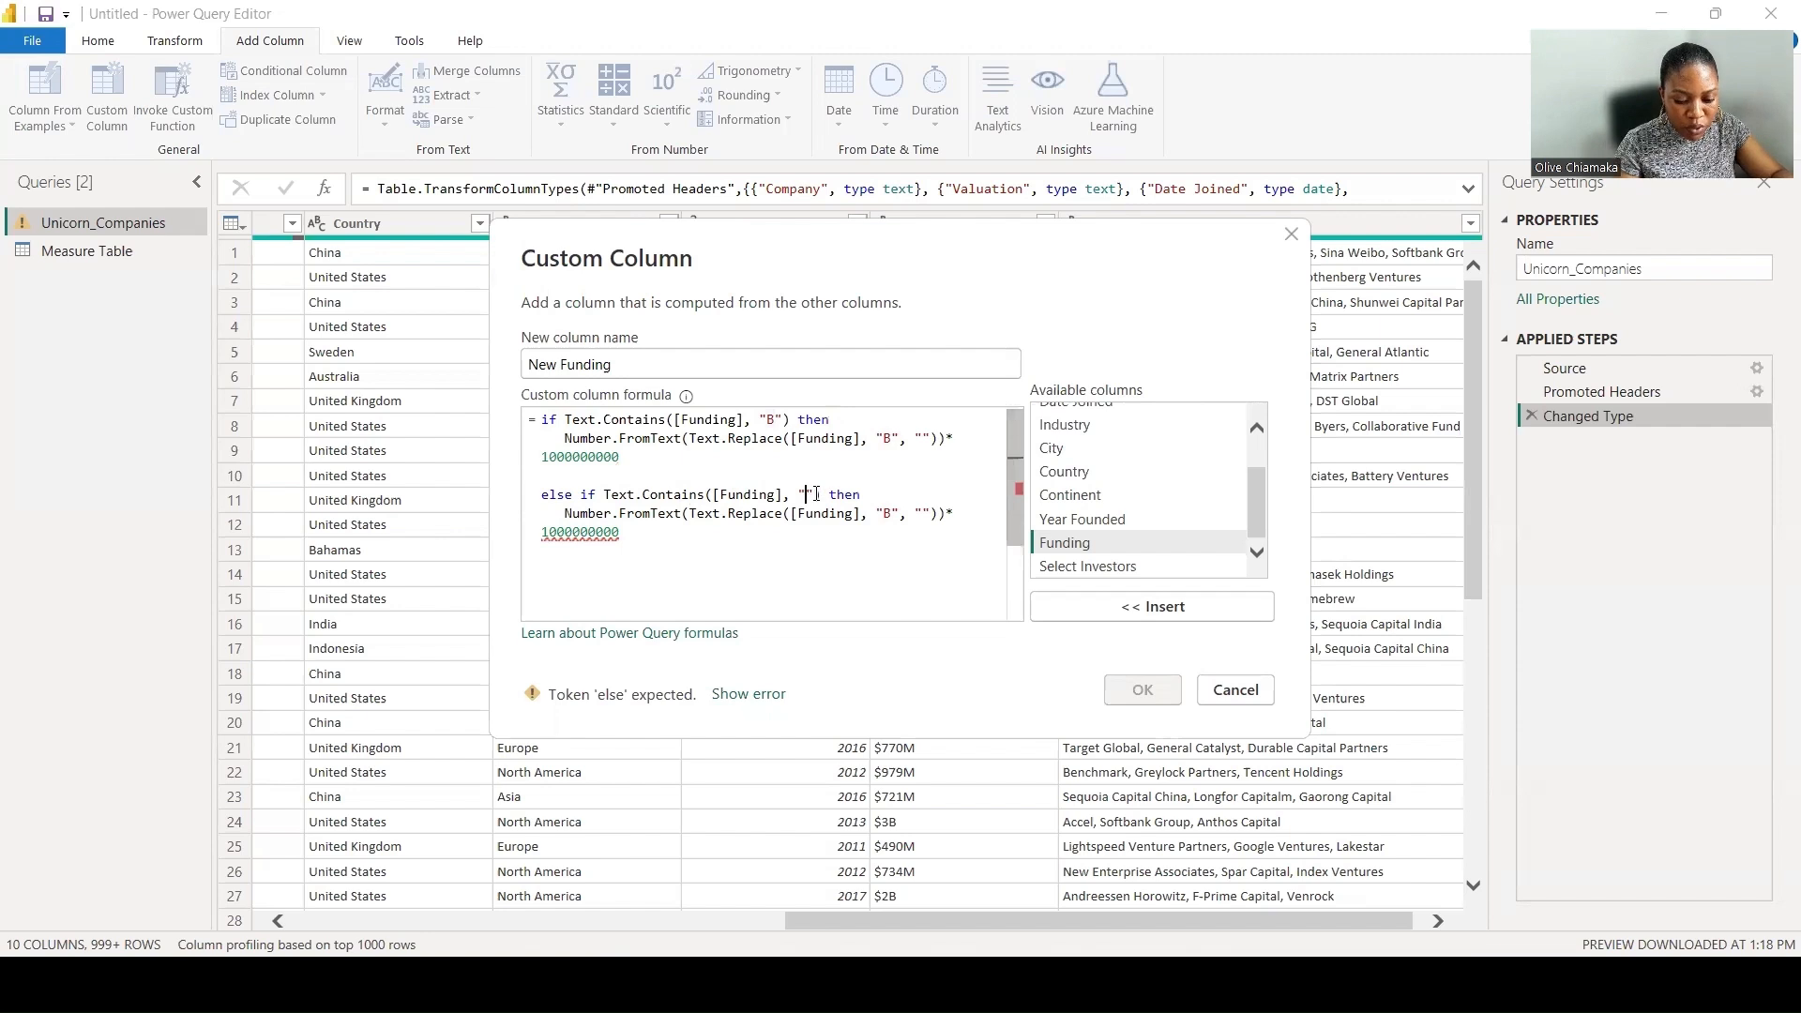
type("M")
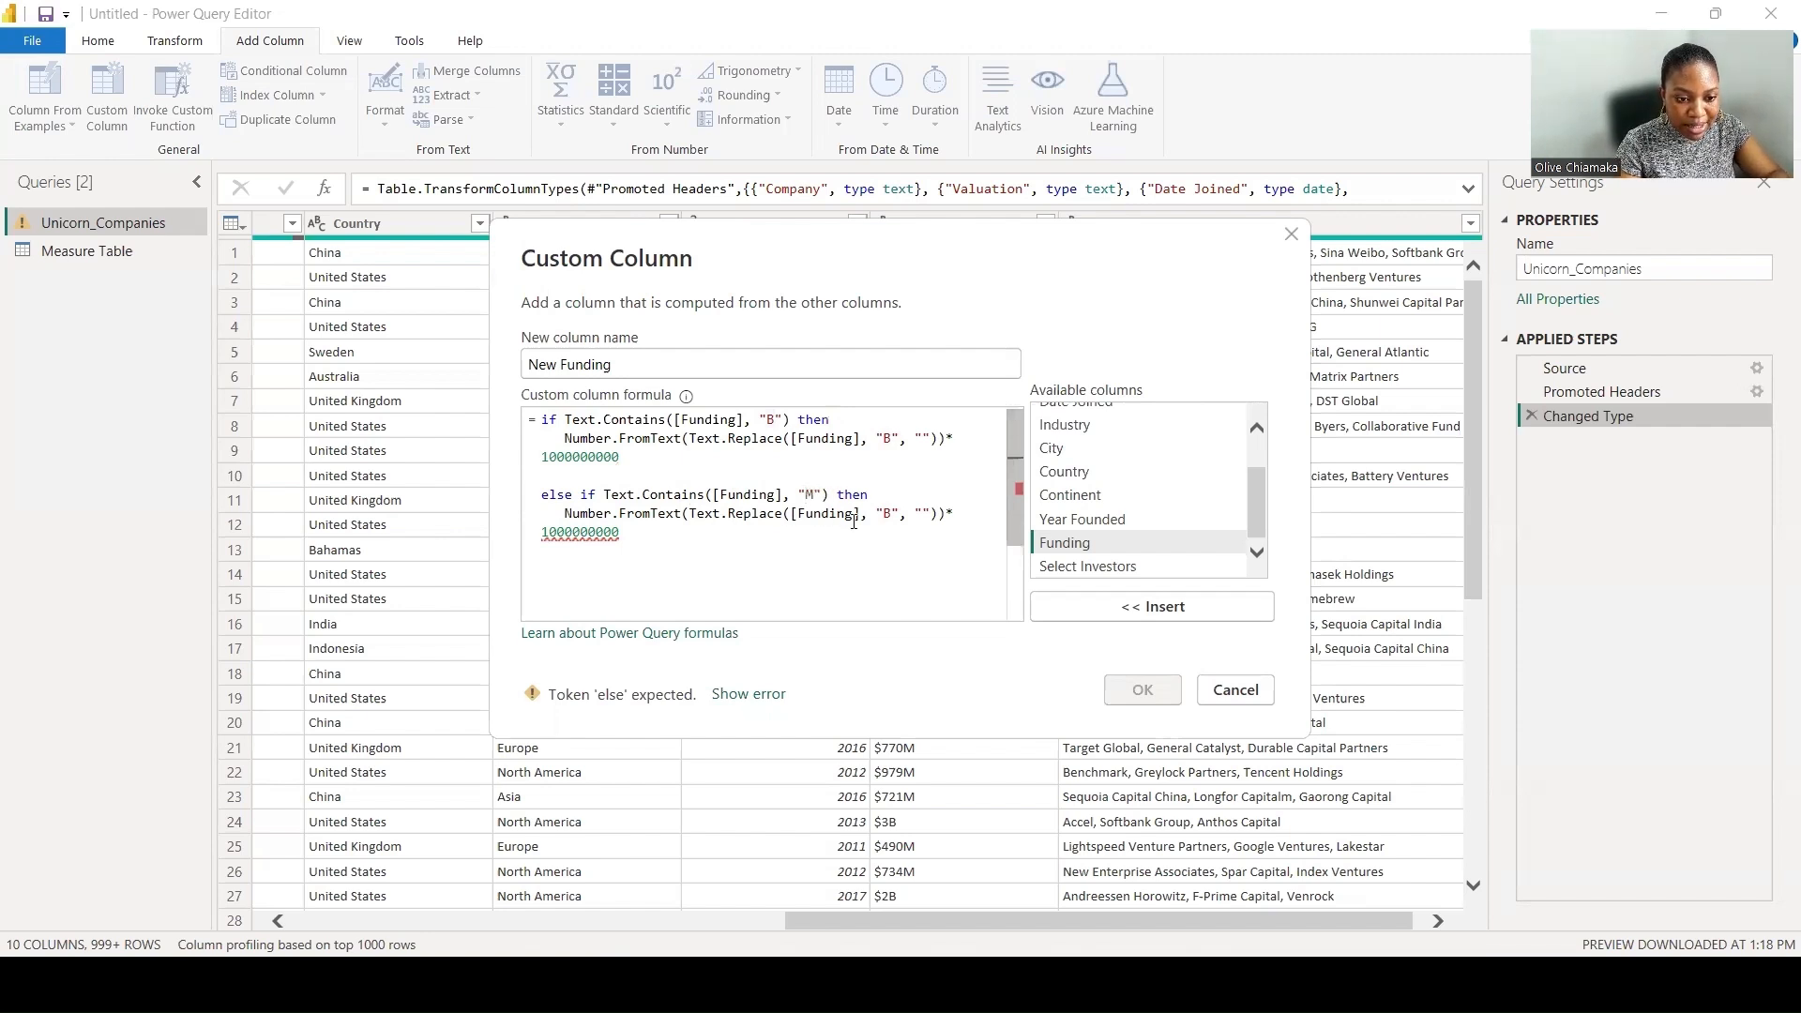
double_click(887, 514)
key("BackSpace")
type("M")
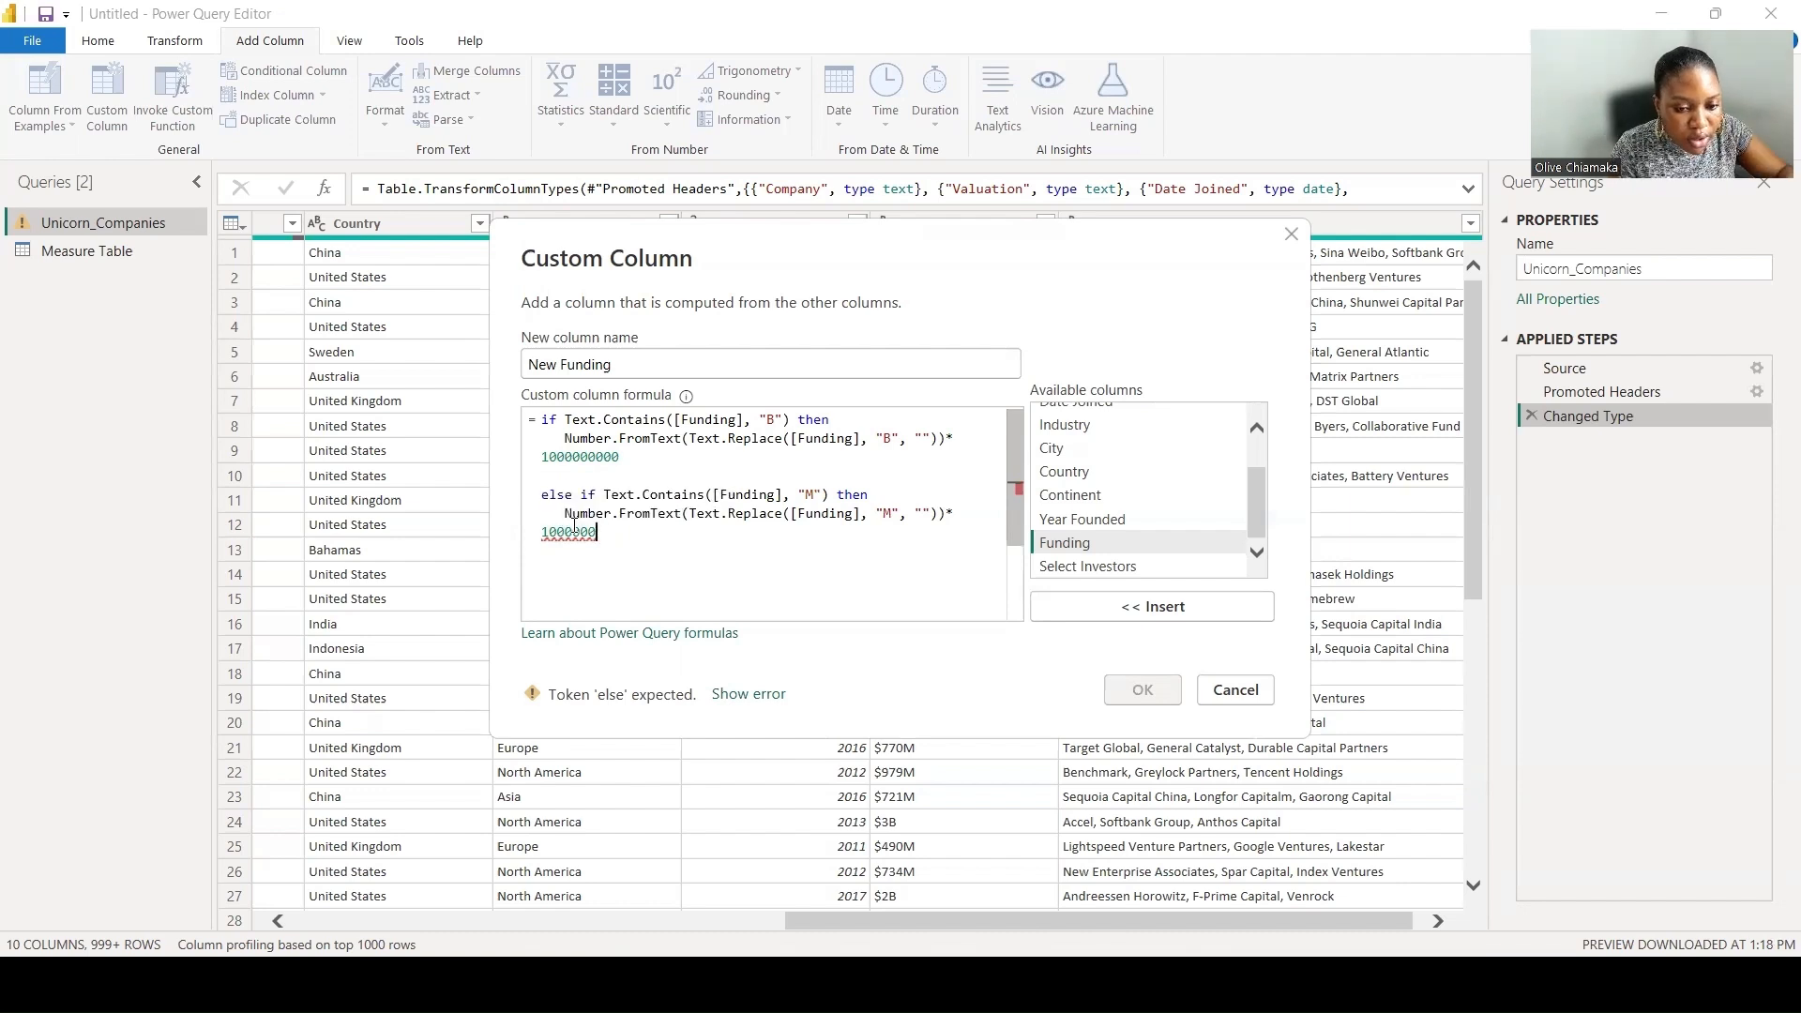
left_click(574, 531)
key("BackSpace")
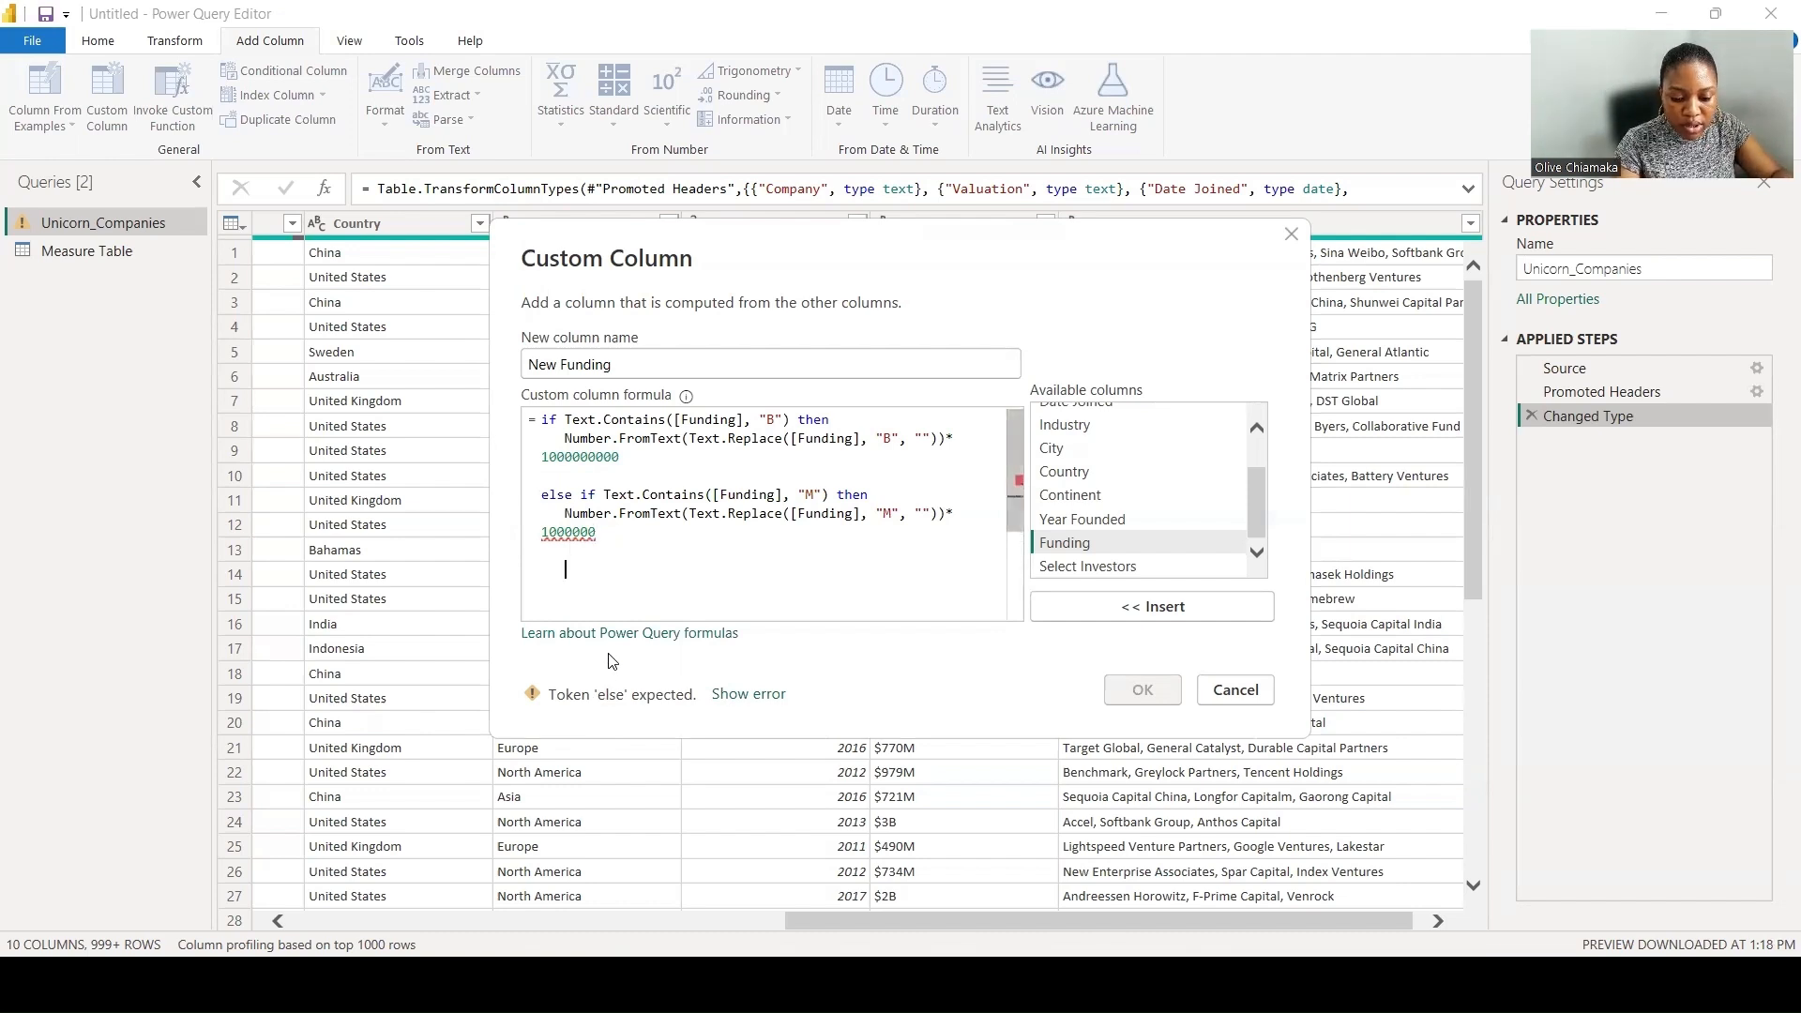
key("Return")
key("Return")
type("else")
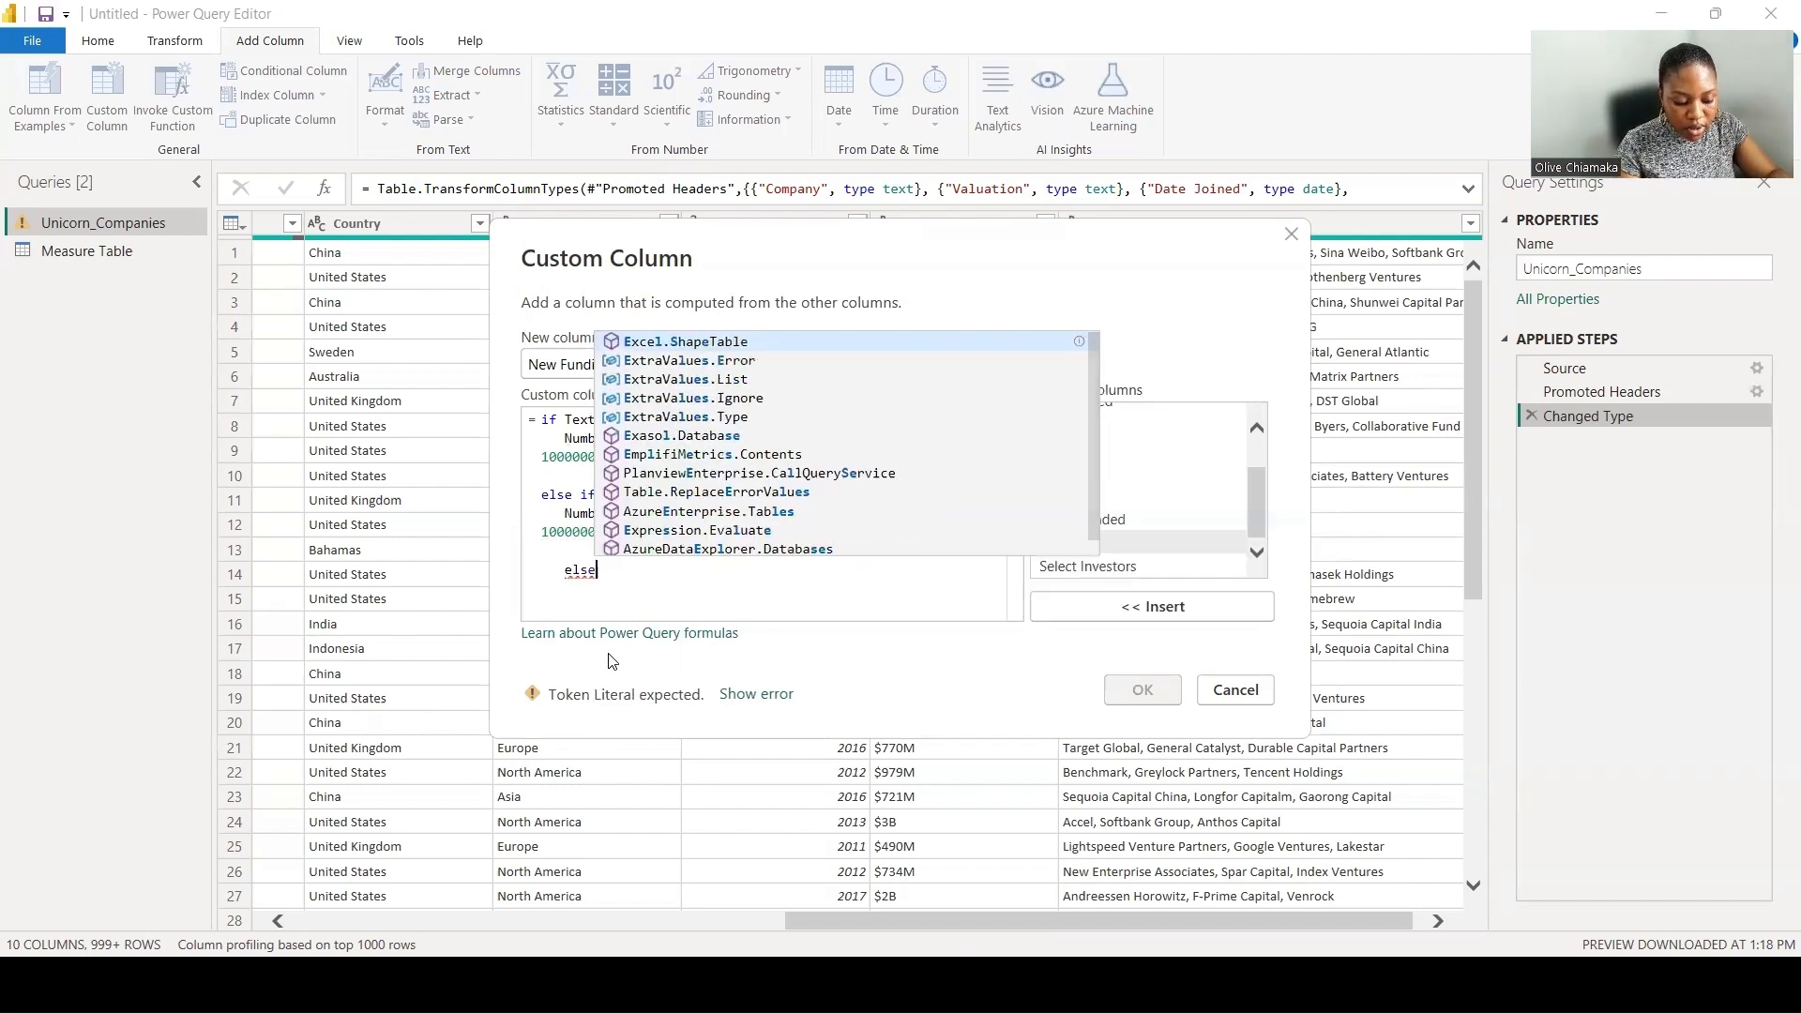
key("Return")
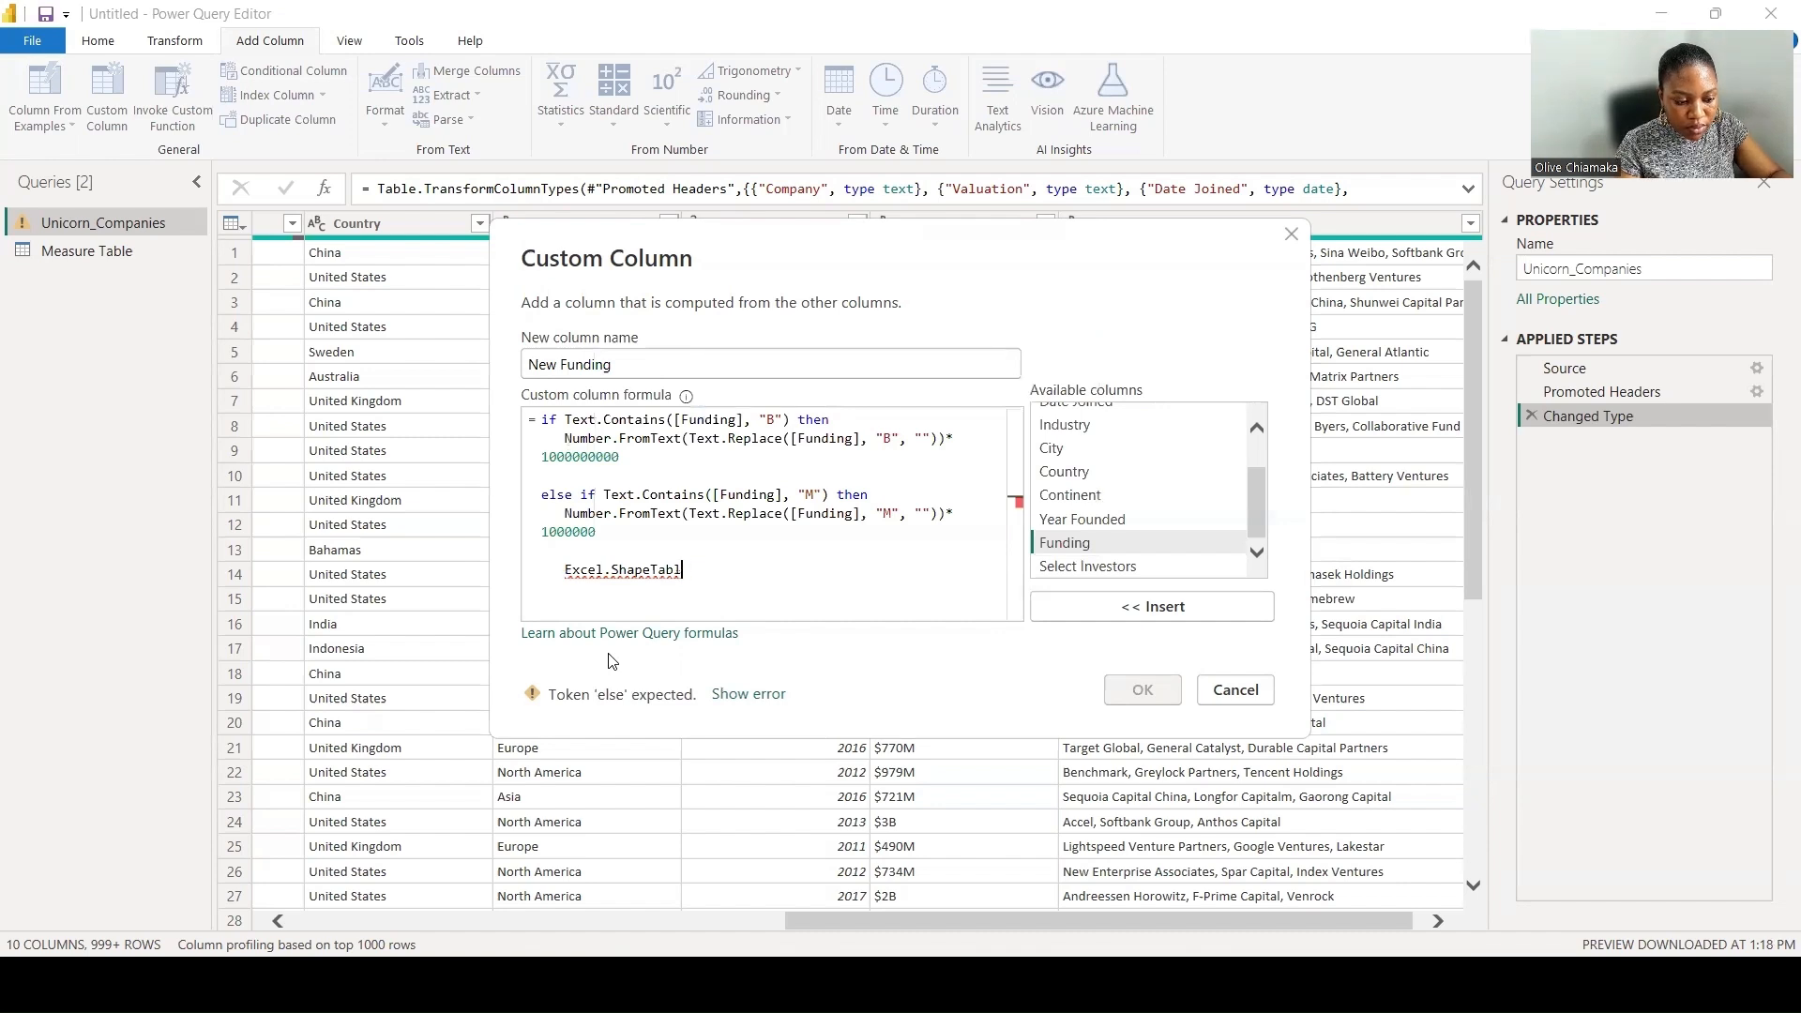
key("BackSpace")
key("BackSpace")
key("BackSpace")
key("BackSpace")
key("BackSpace")
key("BackSpace")
key("BackSpace")
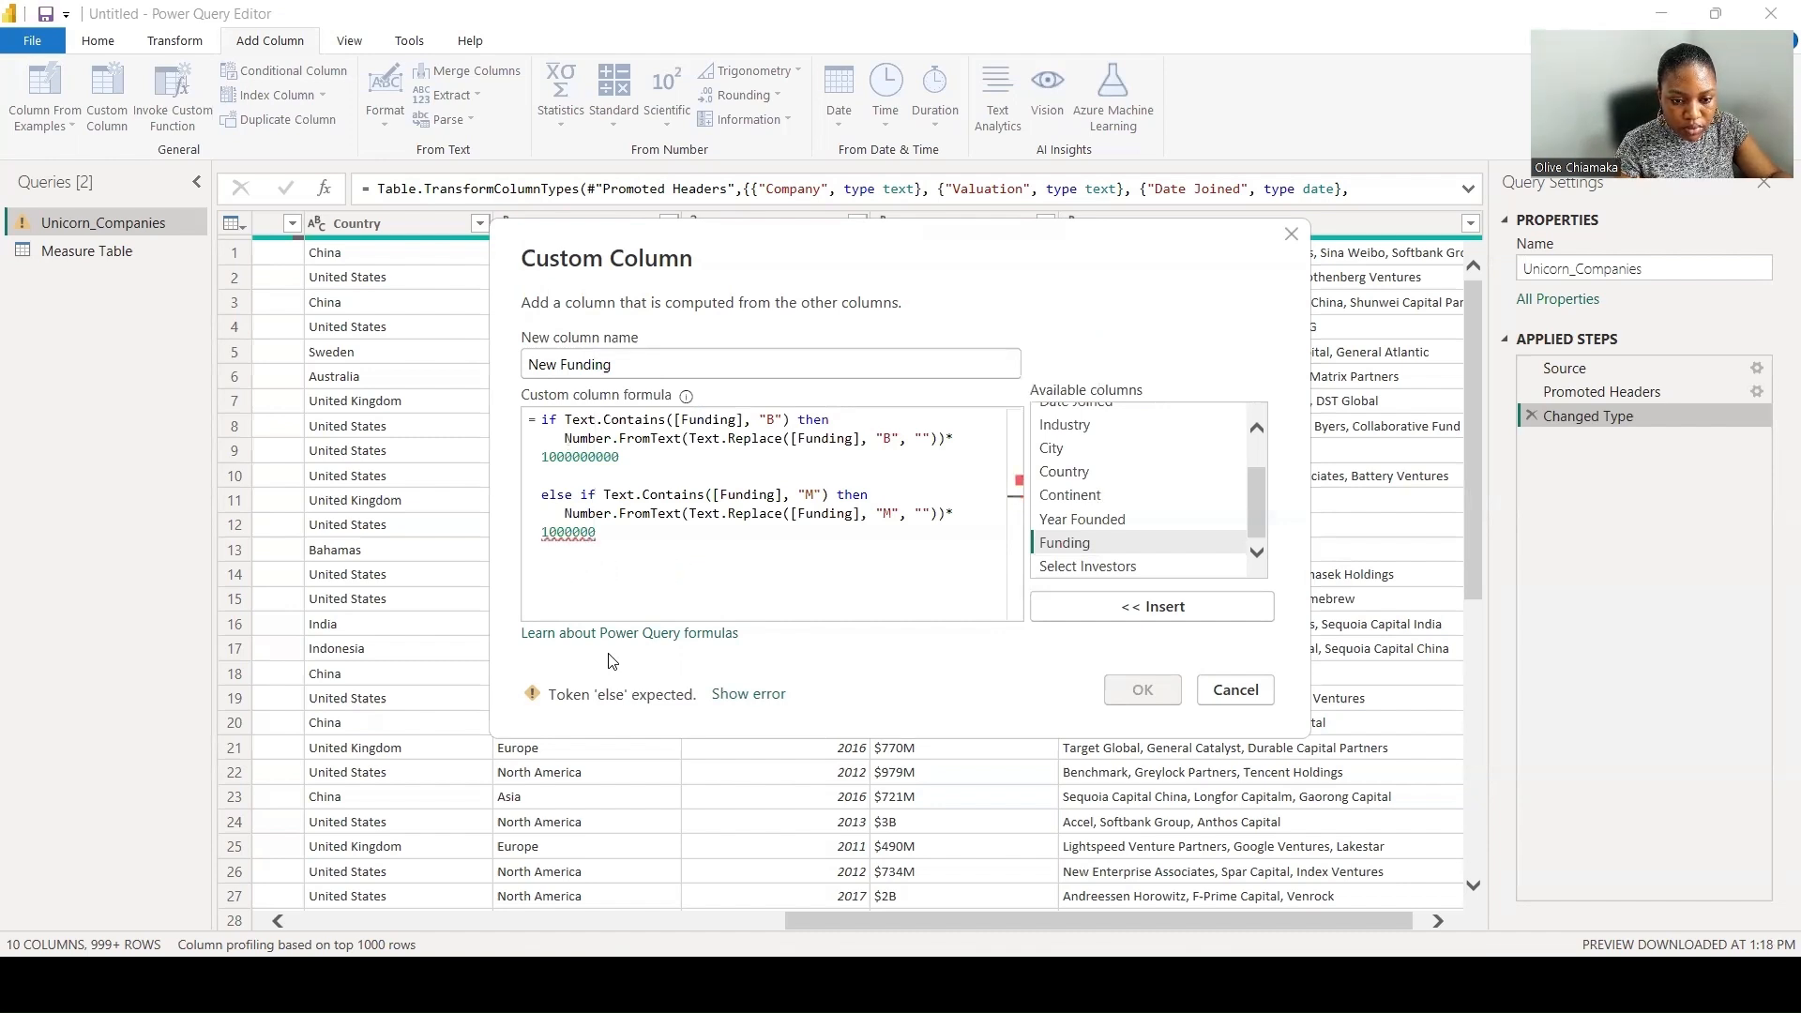
key("BackSpace")
- End the formula with an else null fallback and create the New Funding column
type("else")
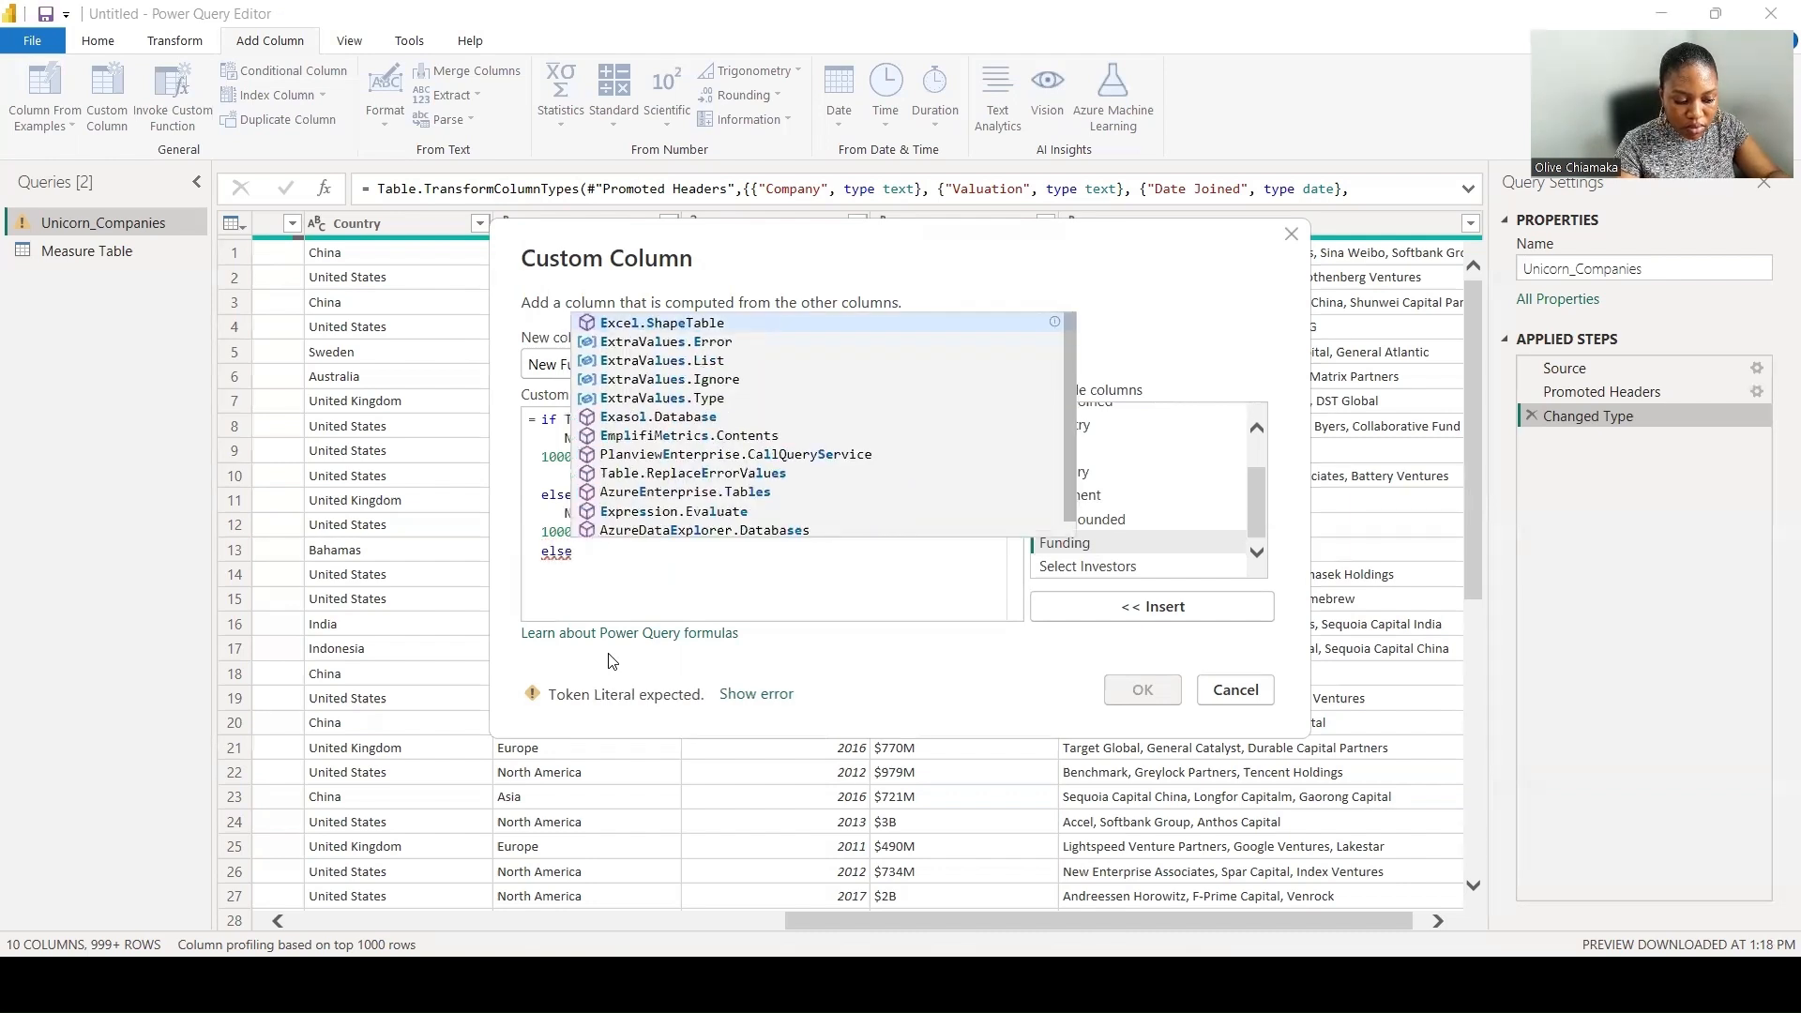
left_click(563, 578)
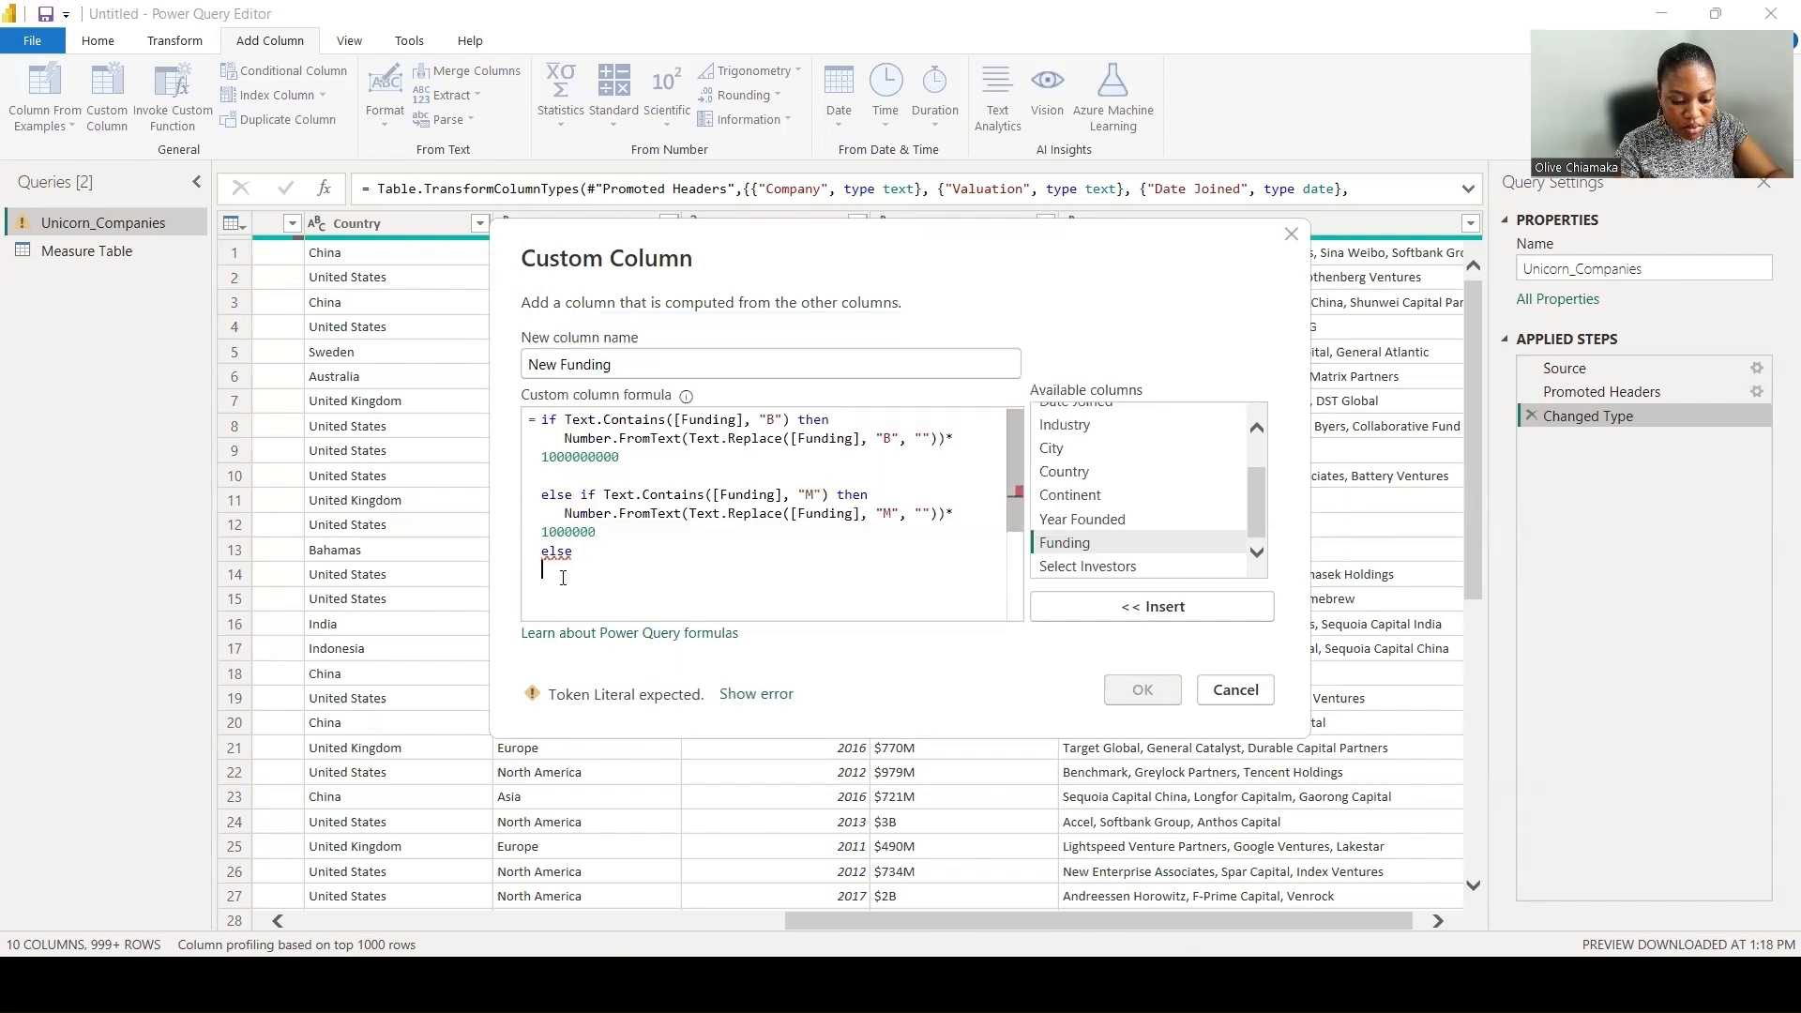
type("null")
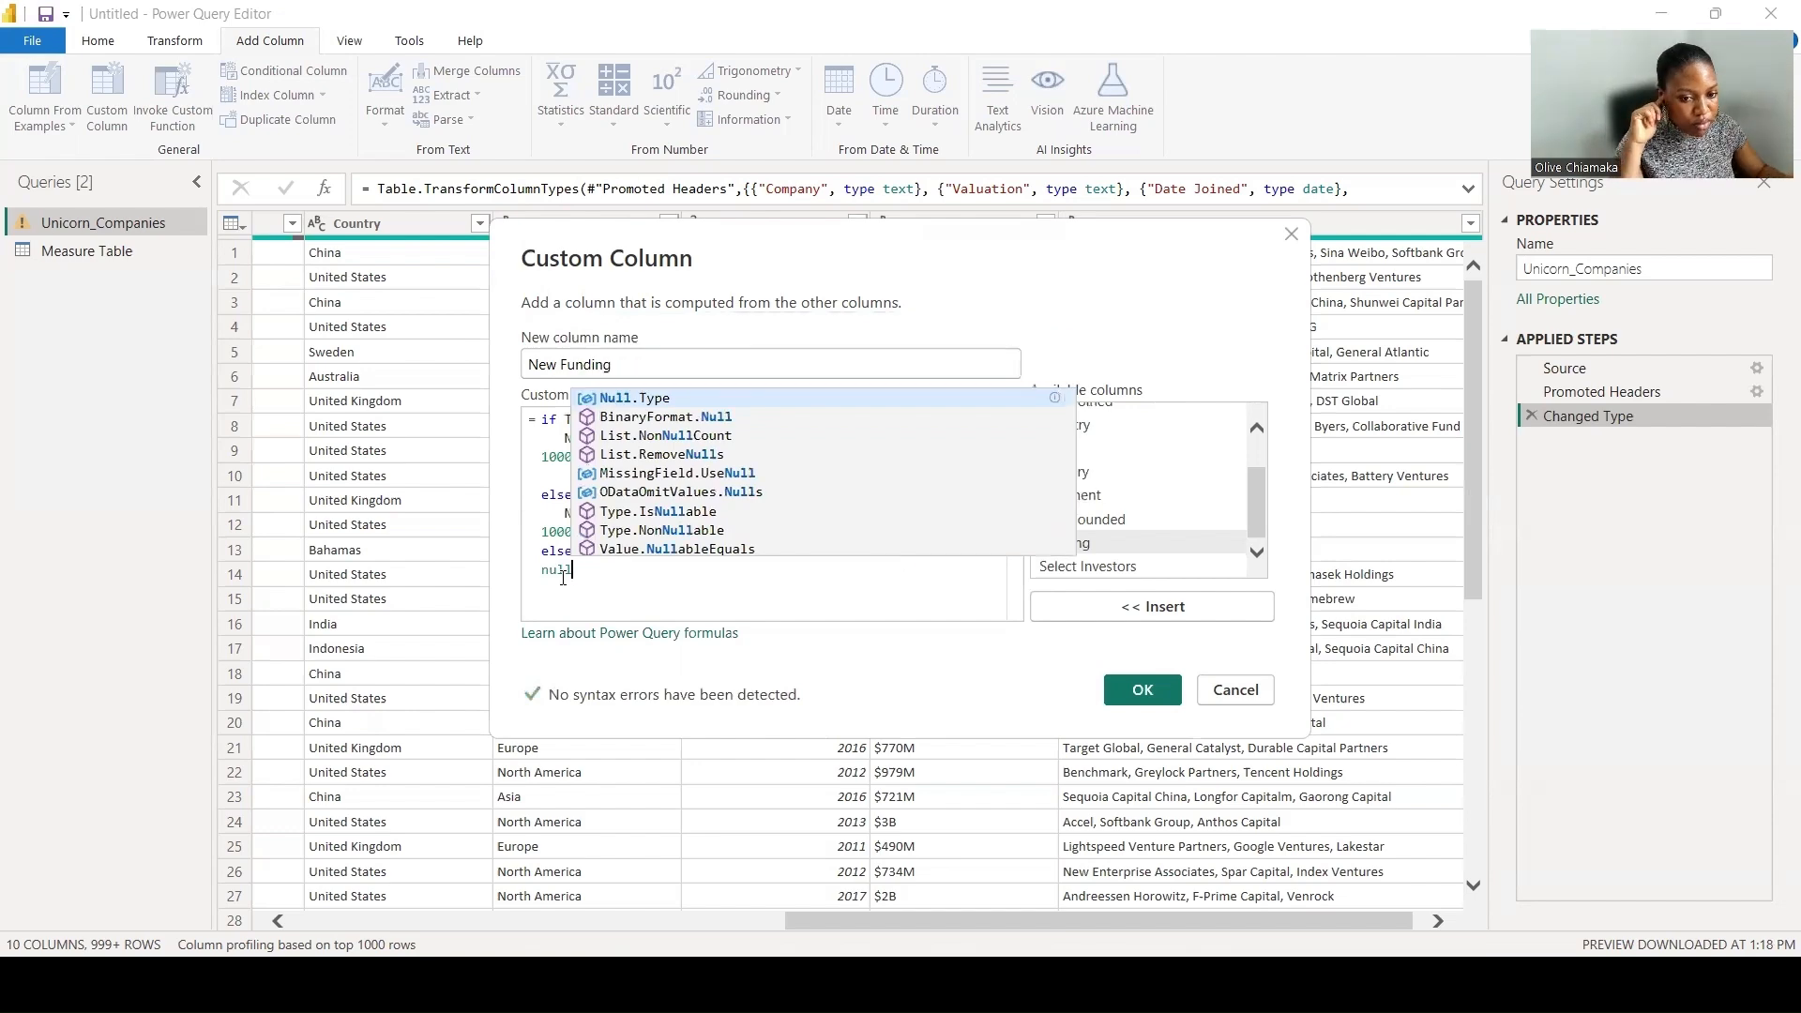
left_click(1141, 690)
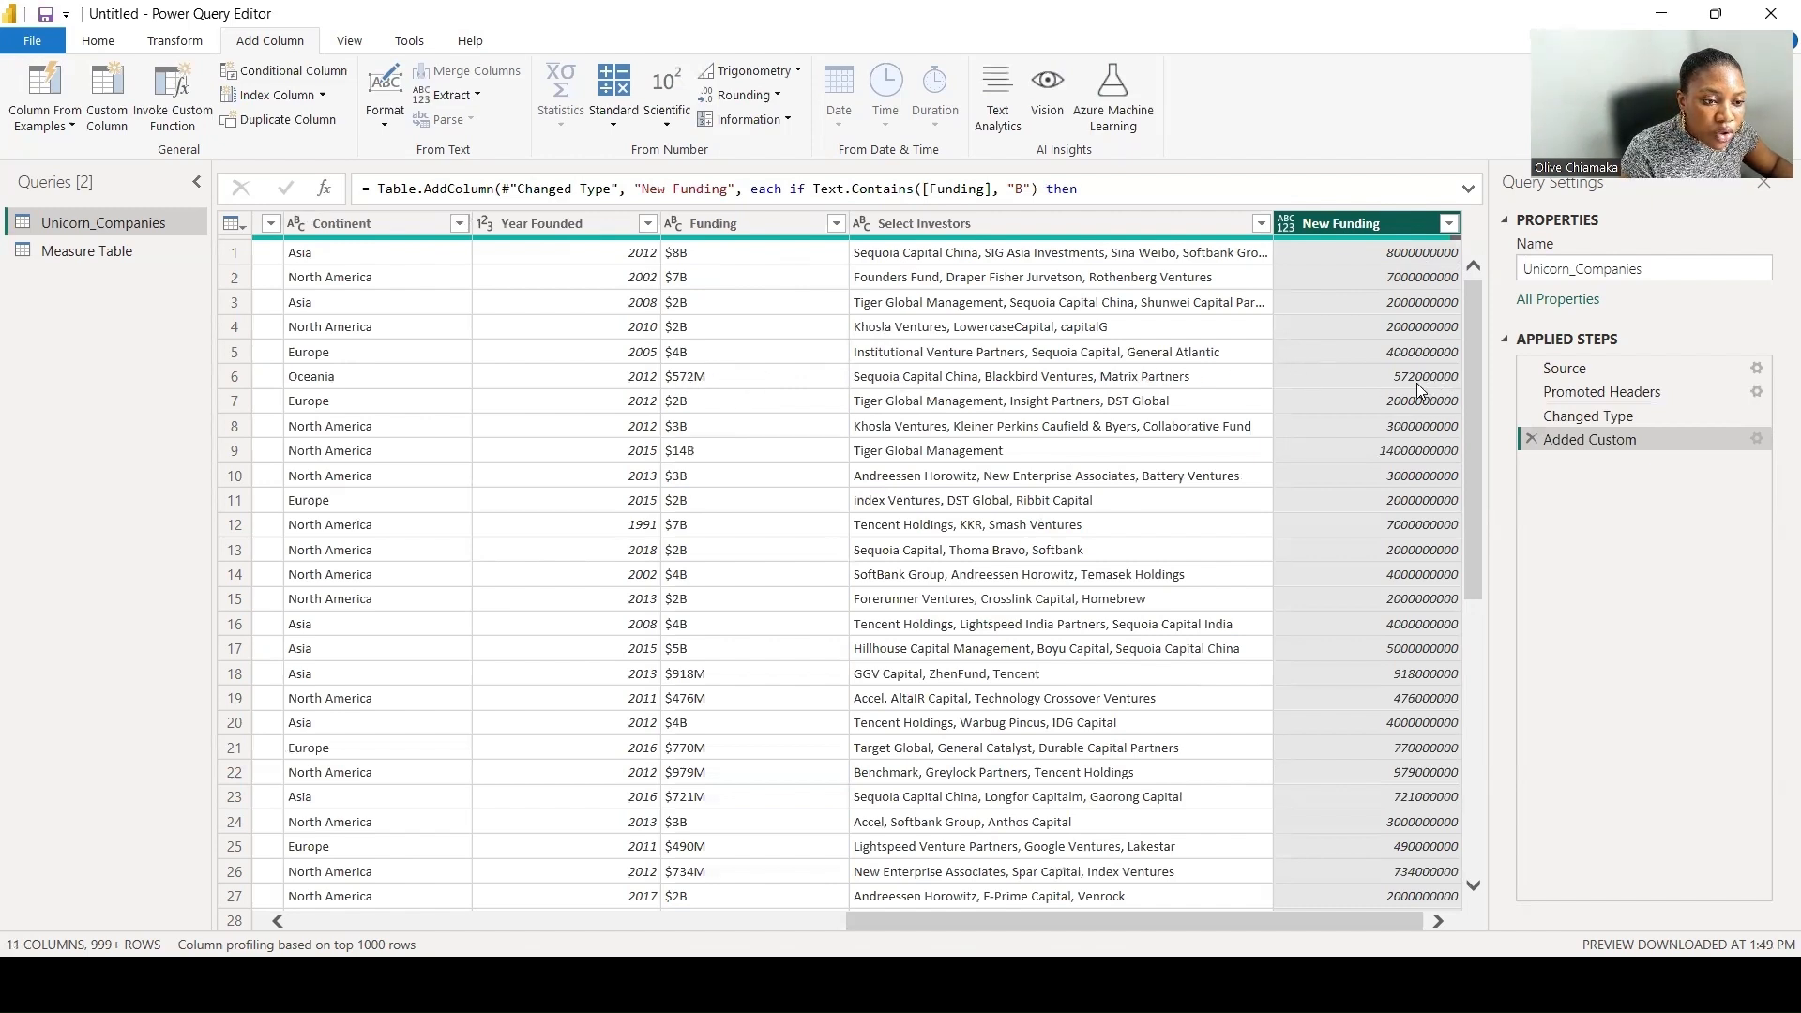
- Change the New Funding column's data type to Whole Number
right_click(1362, 225)
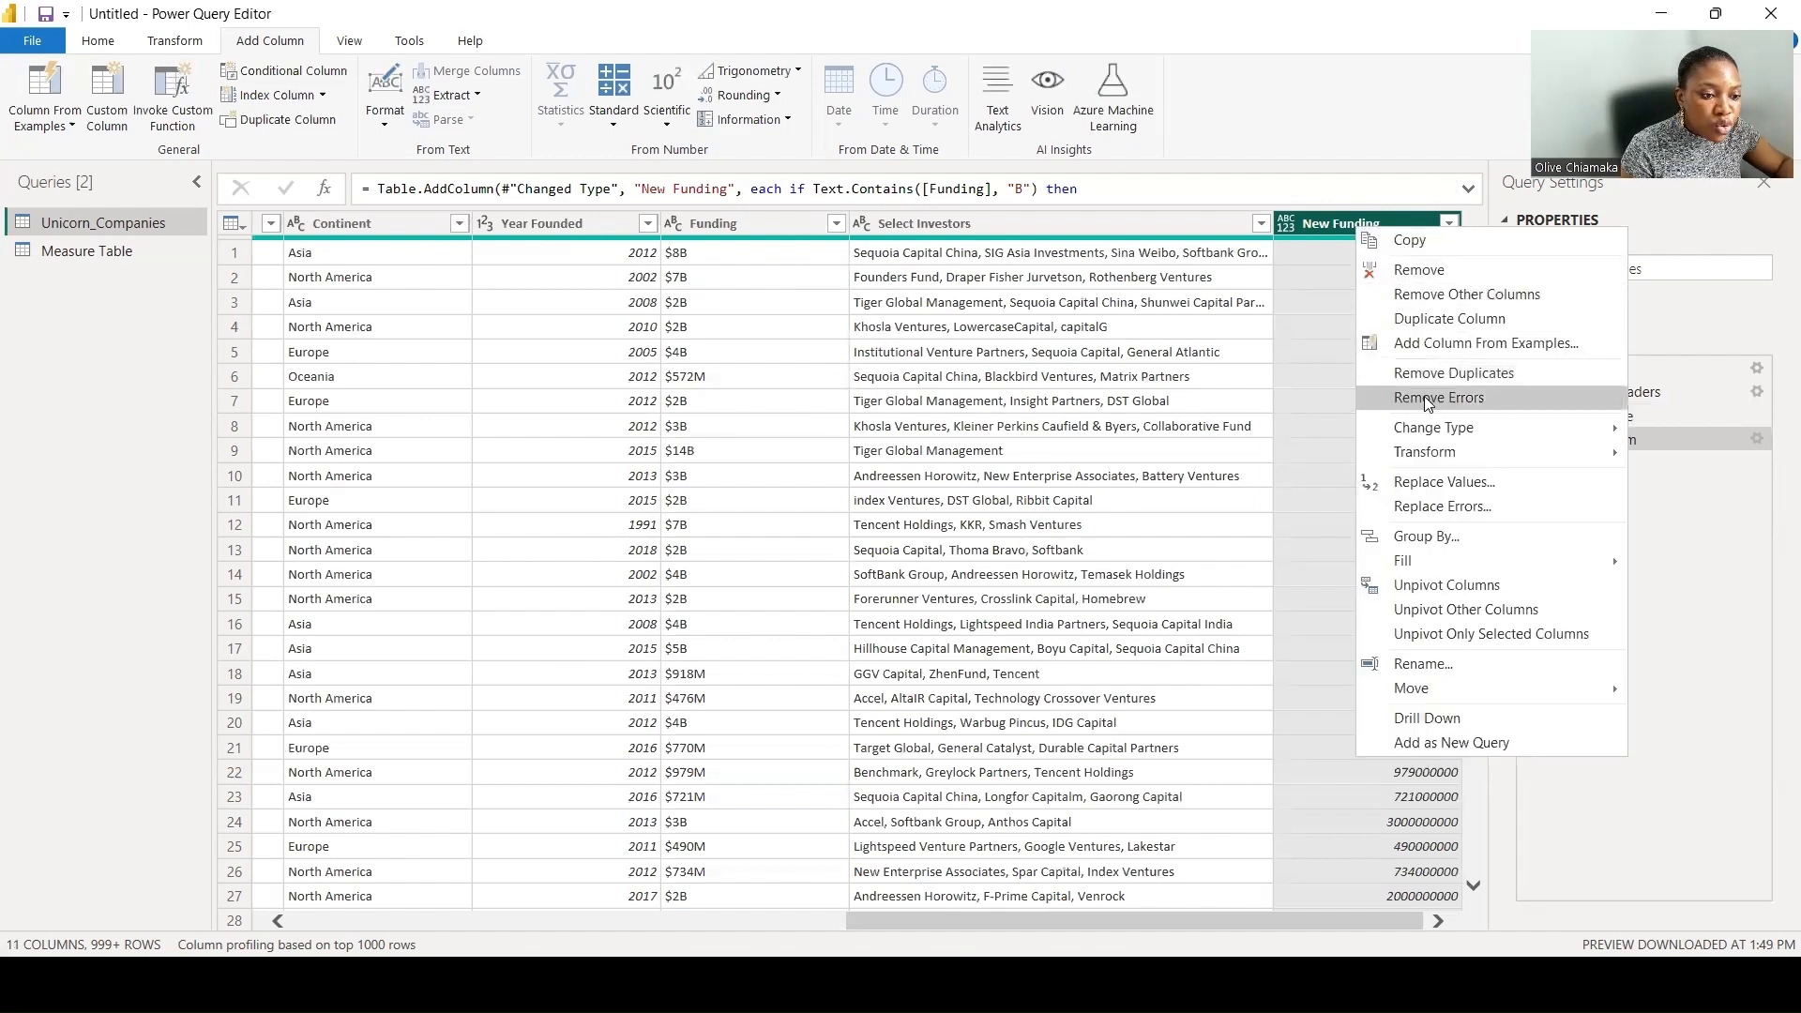
mouse_move(1427, 424)
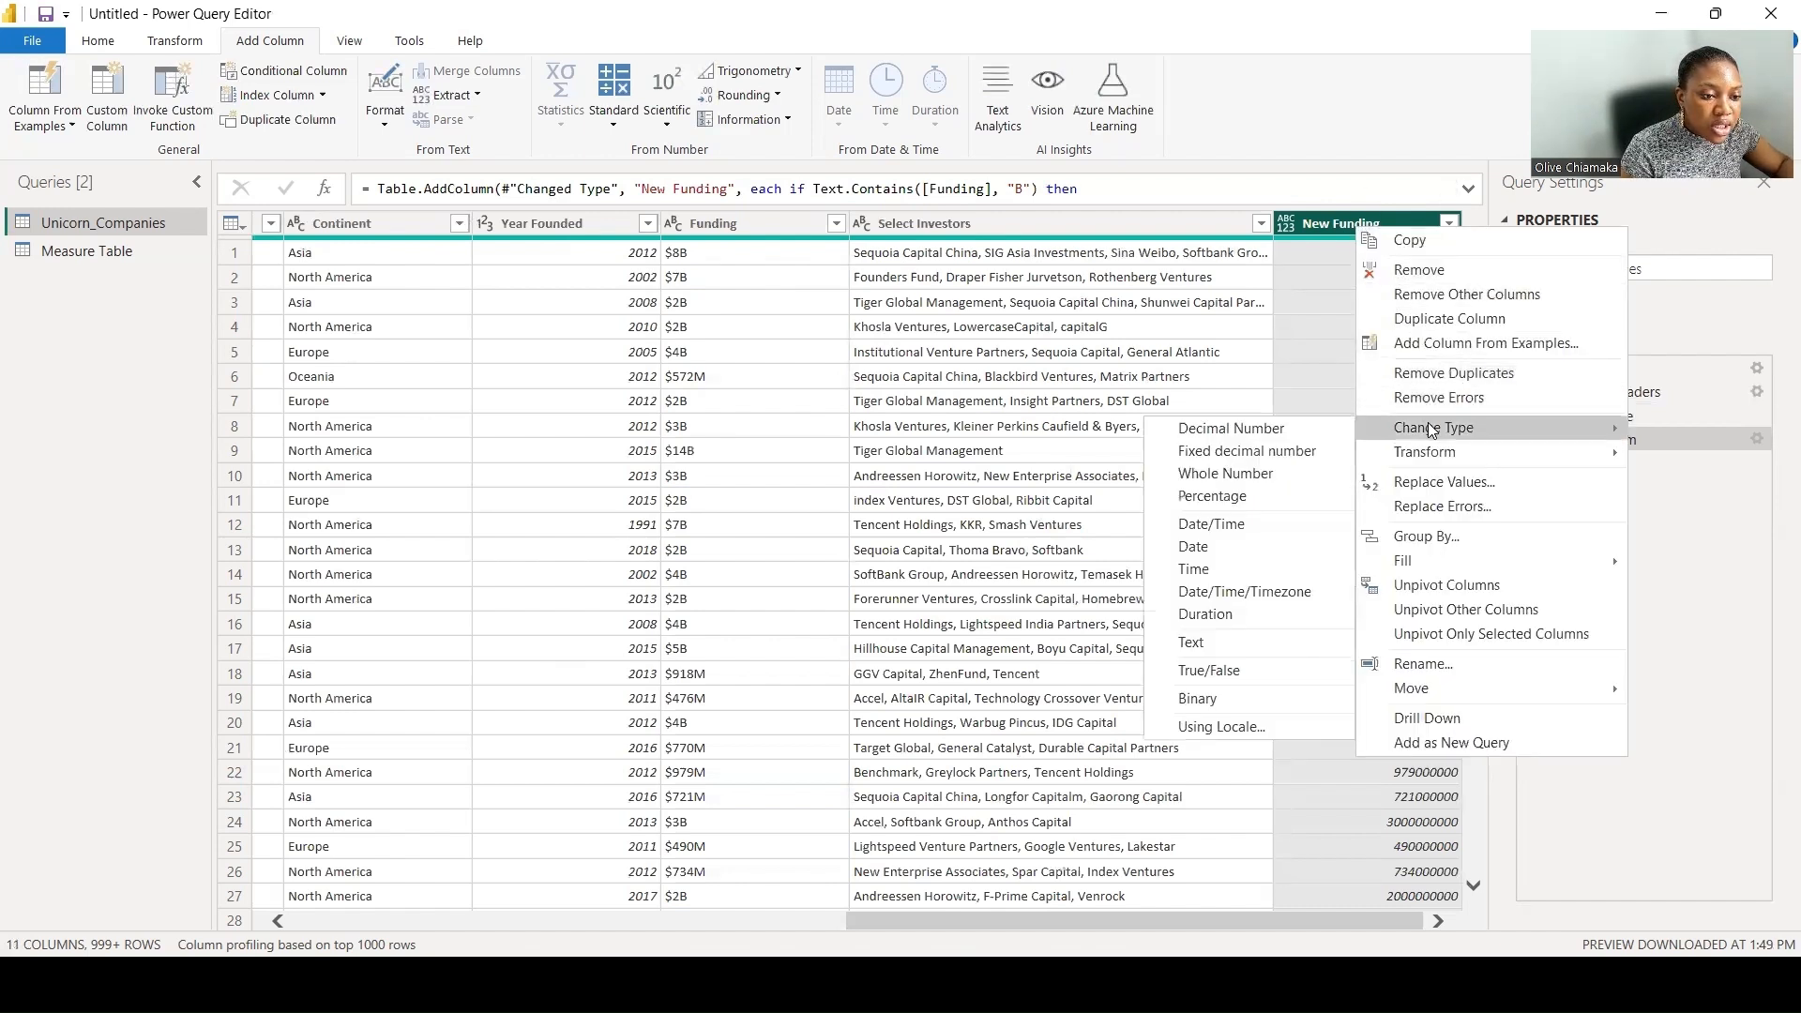
left_click(1257, 478)
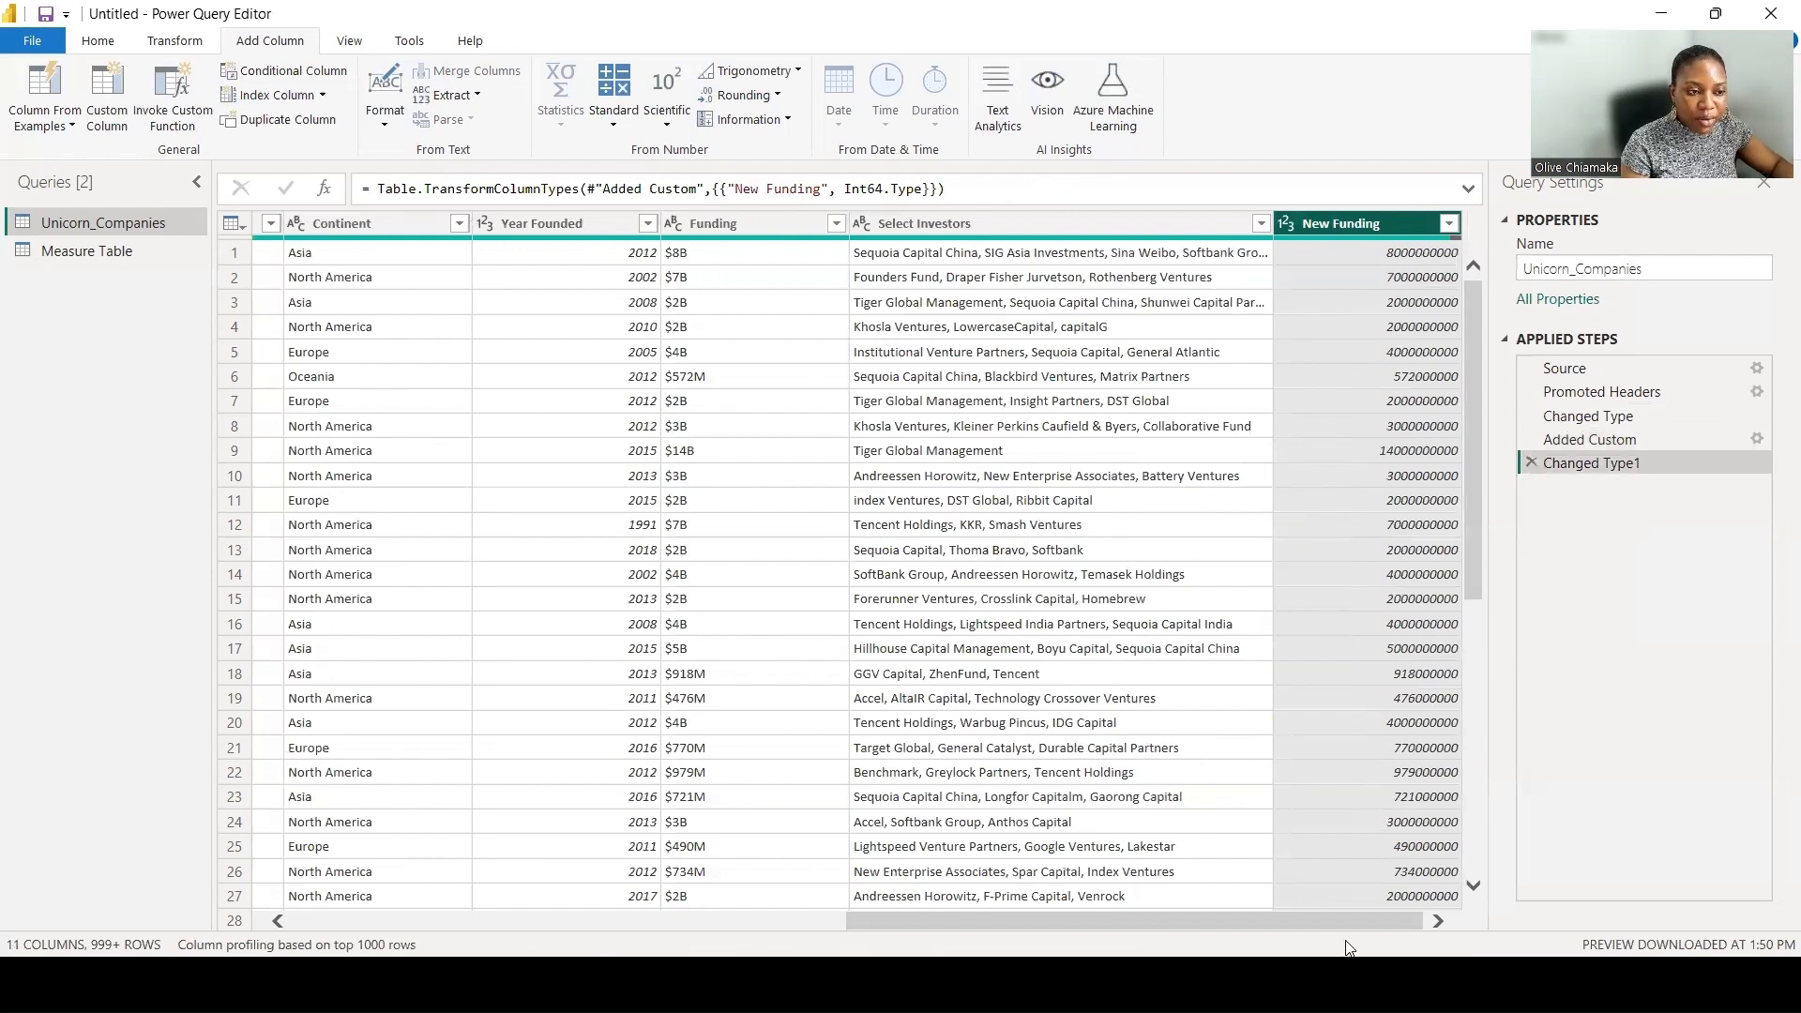
- Copy the entire New Funding formula from the Added Custom step's settings and return to the Changed Type1 step
left_click_drag(1287, 925, 703, 840)
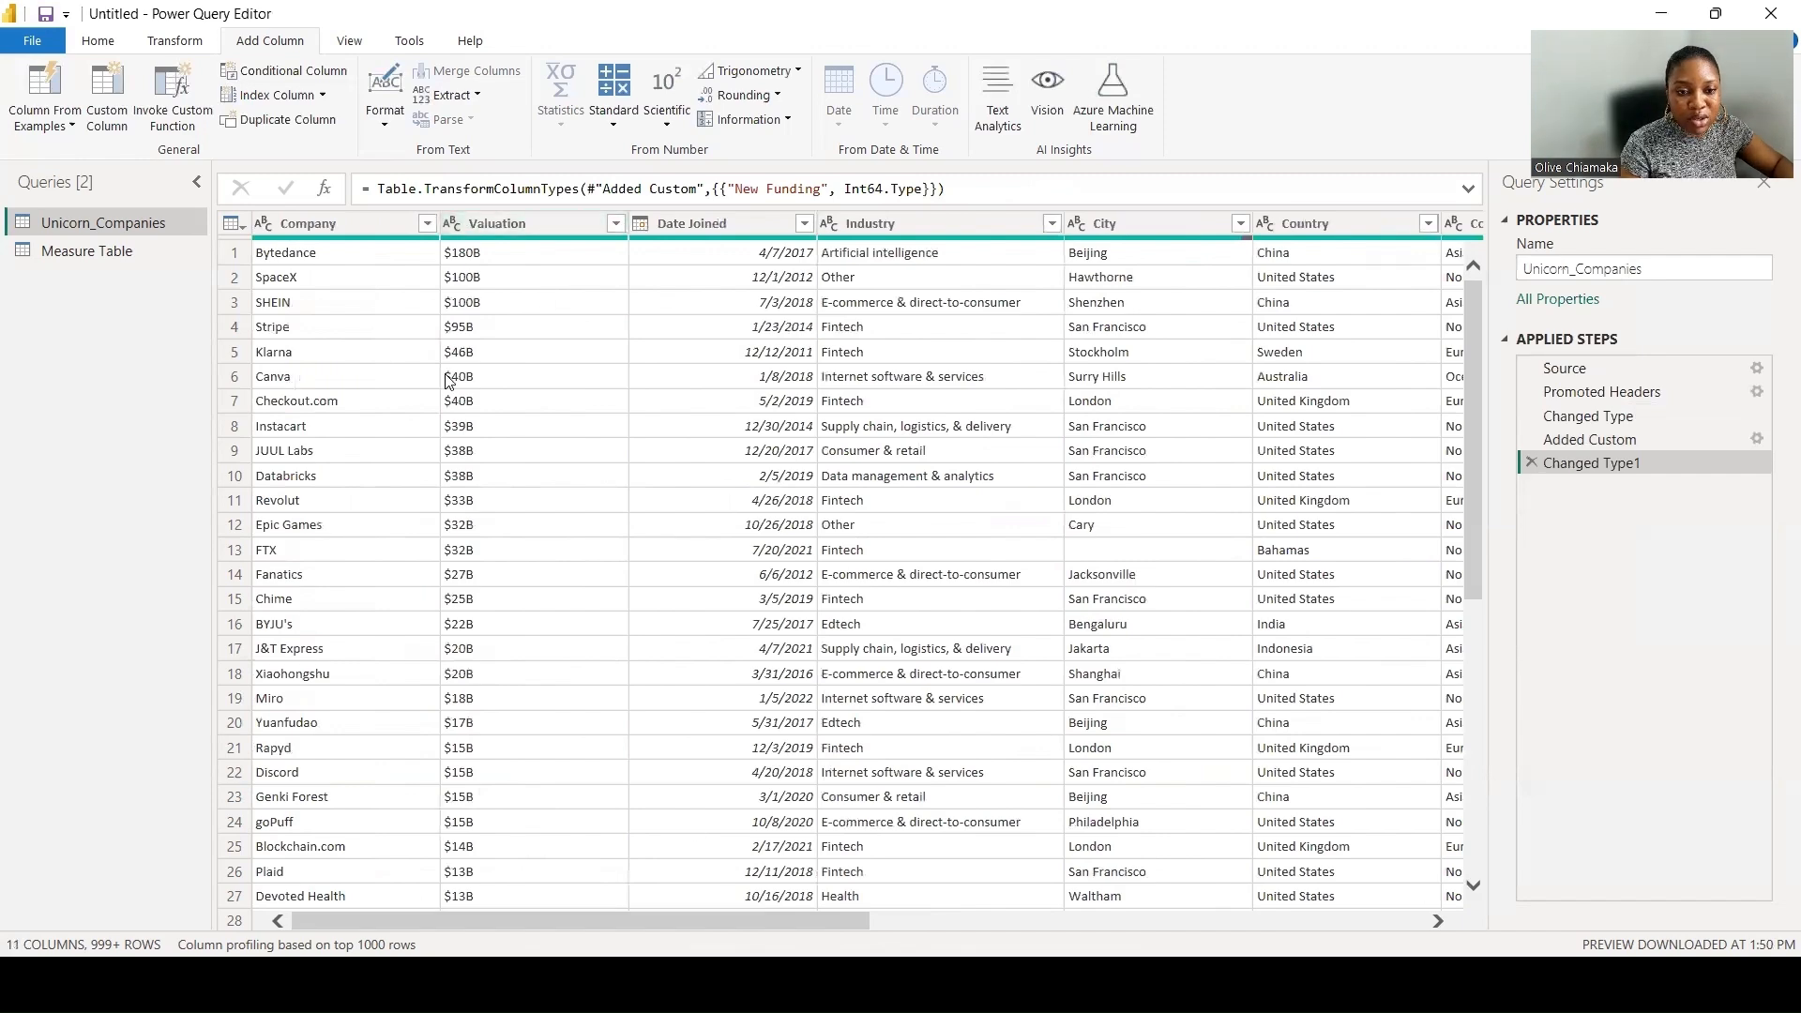
left_click_drag(522, 924, 1078, 924)
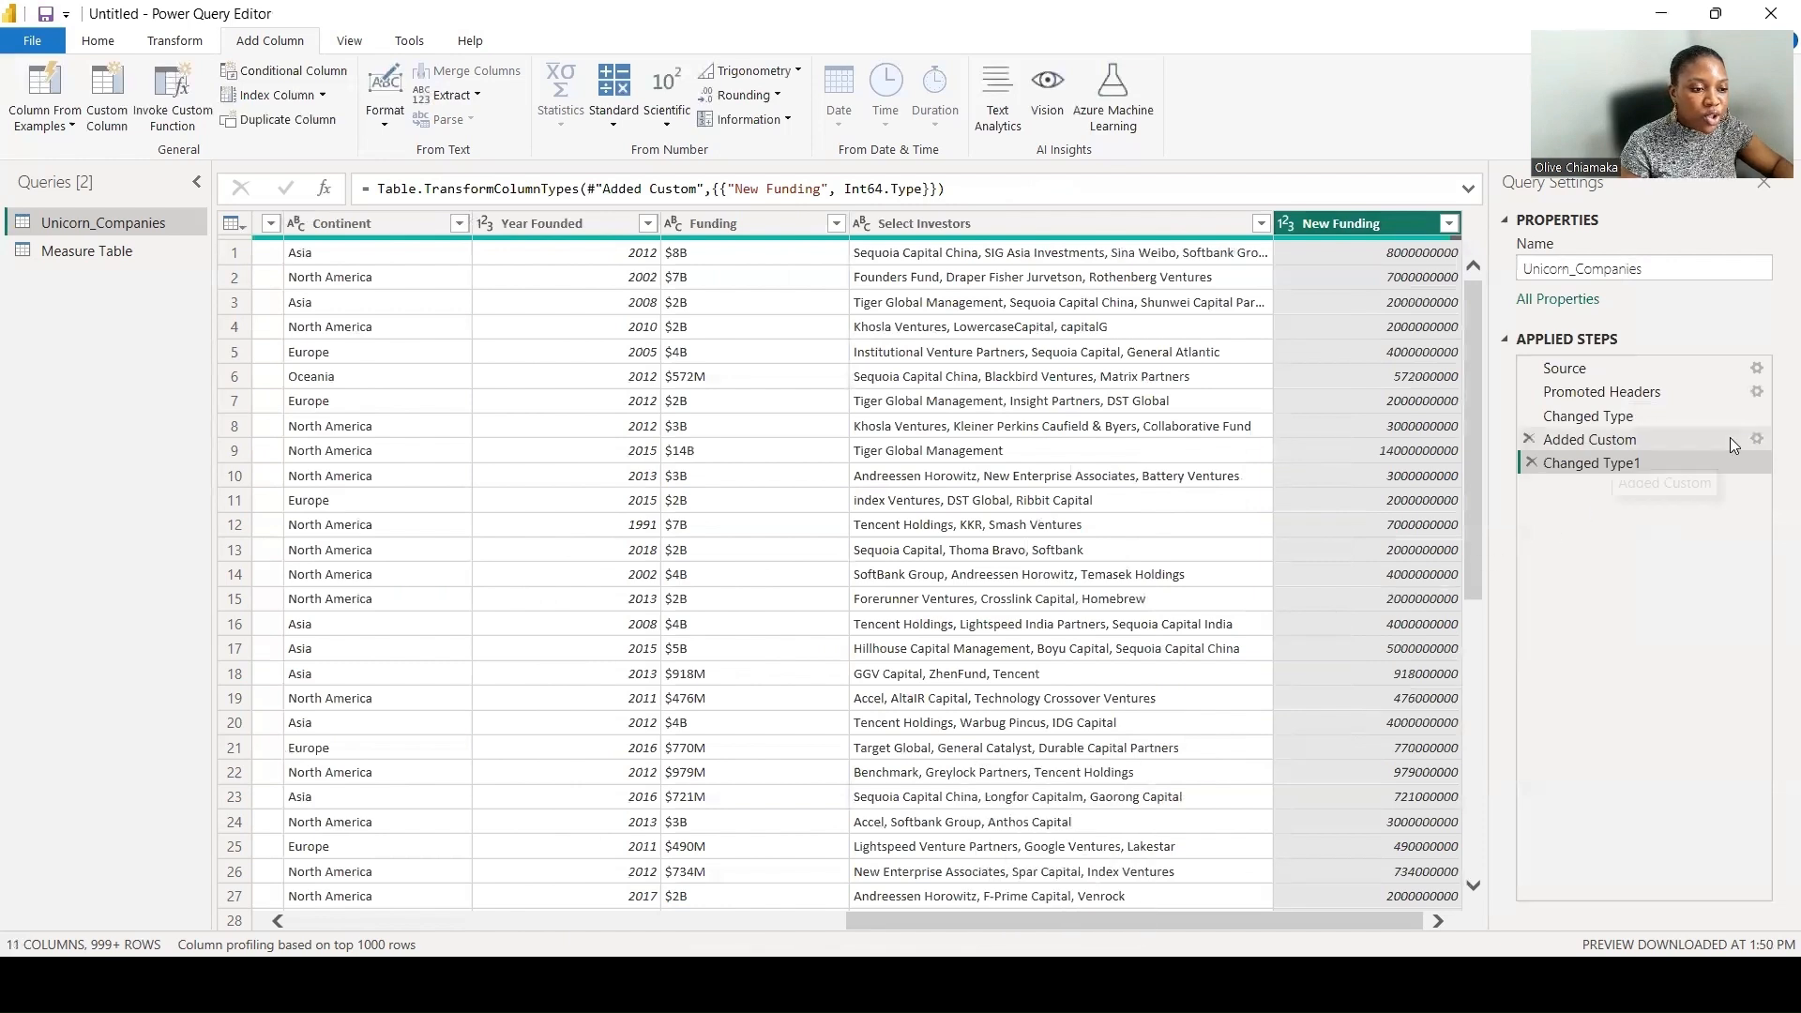
left_click(1757, 438)
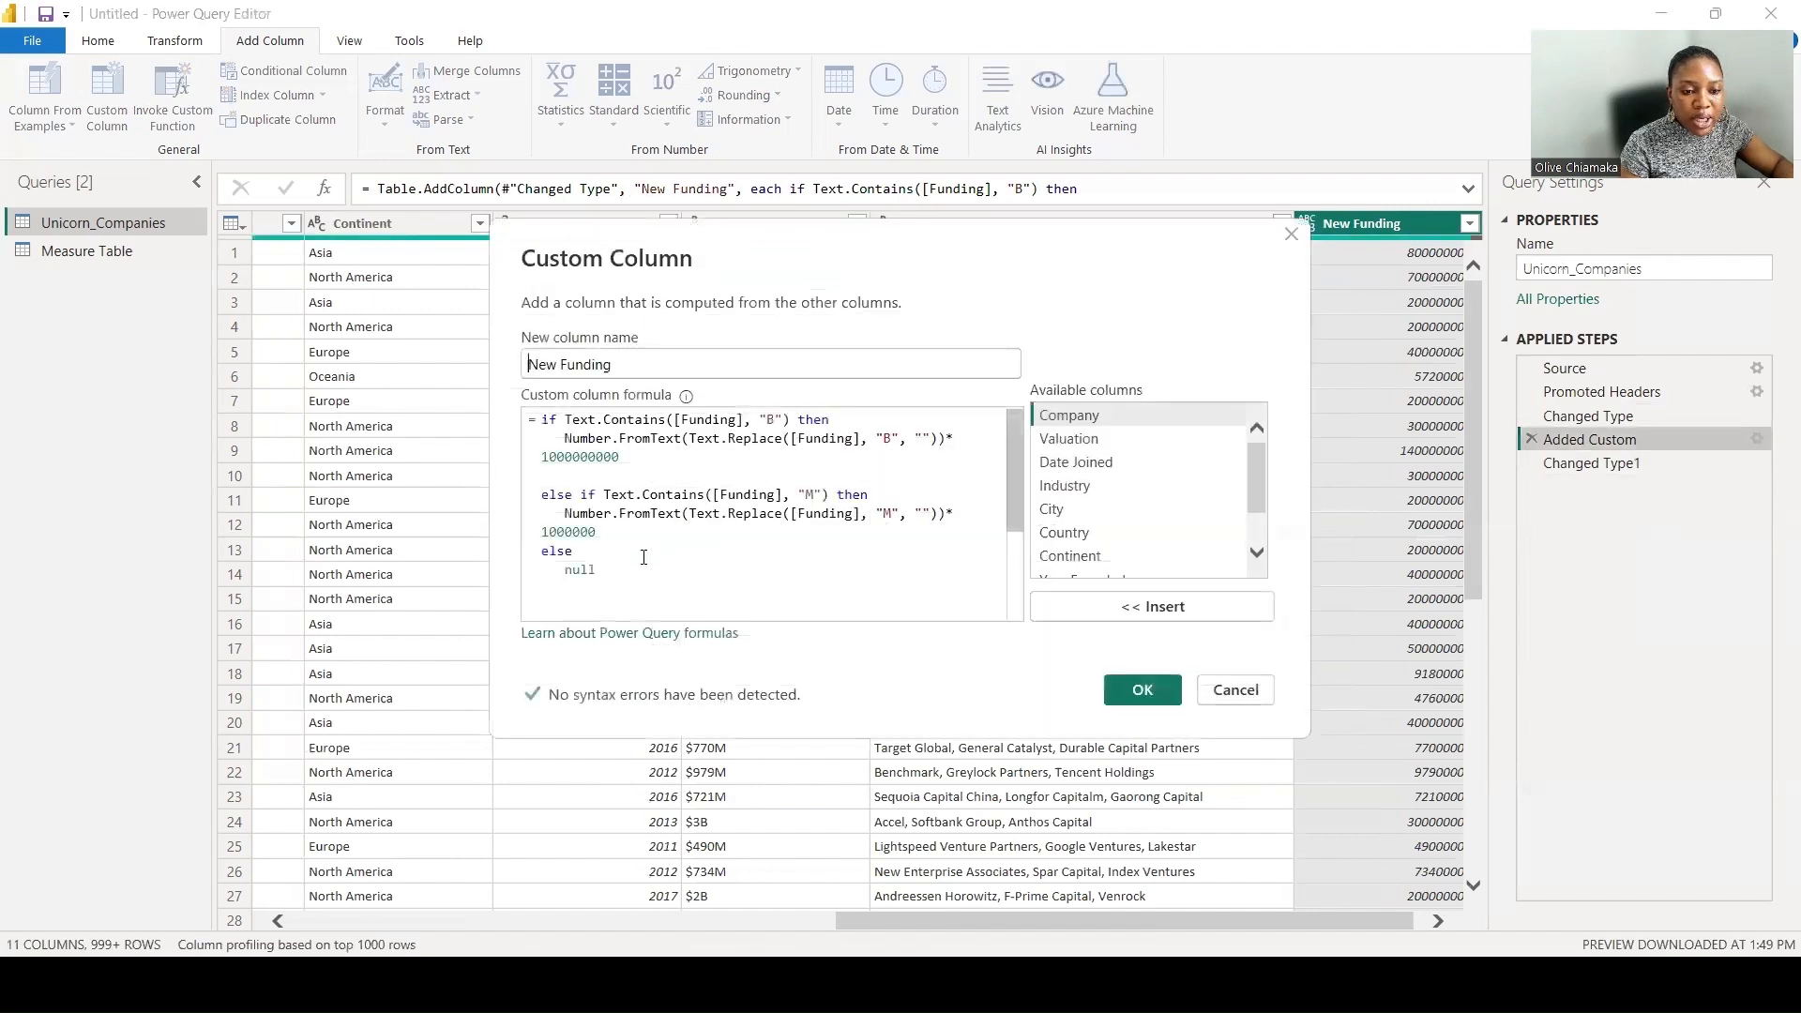
left_click_drag(599, 572, 531, 423)
key("ctrl+c")
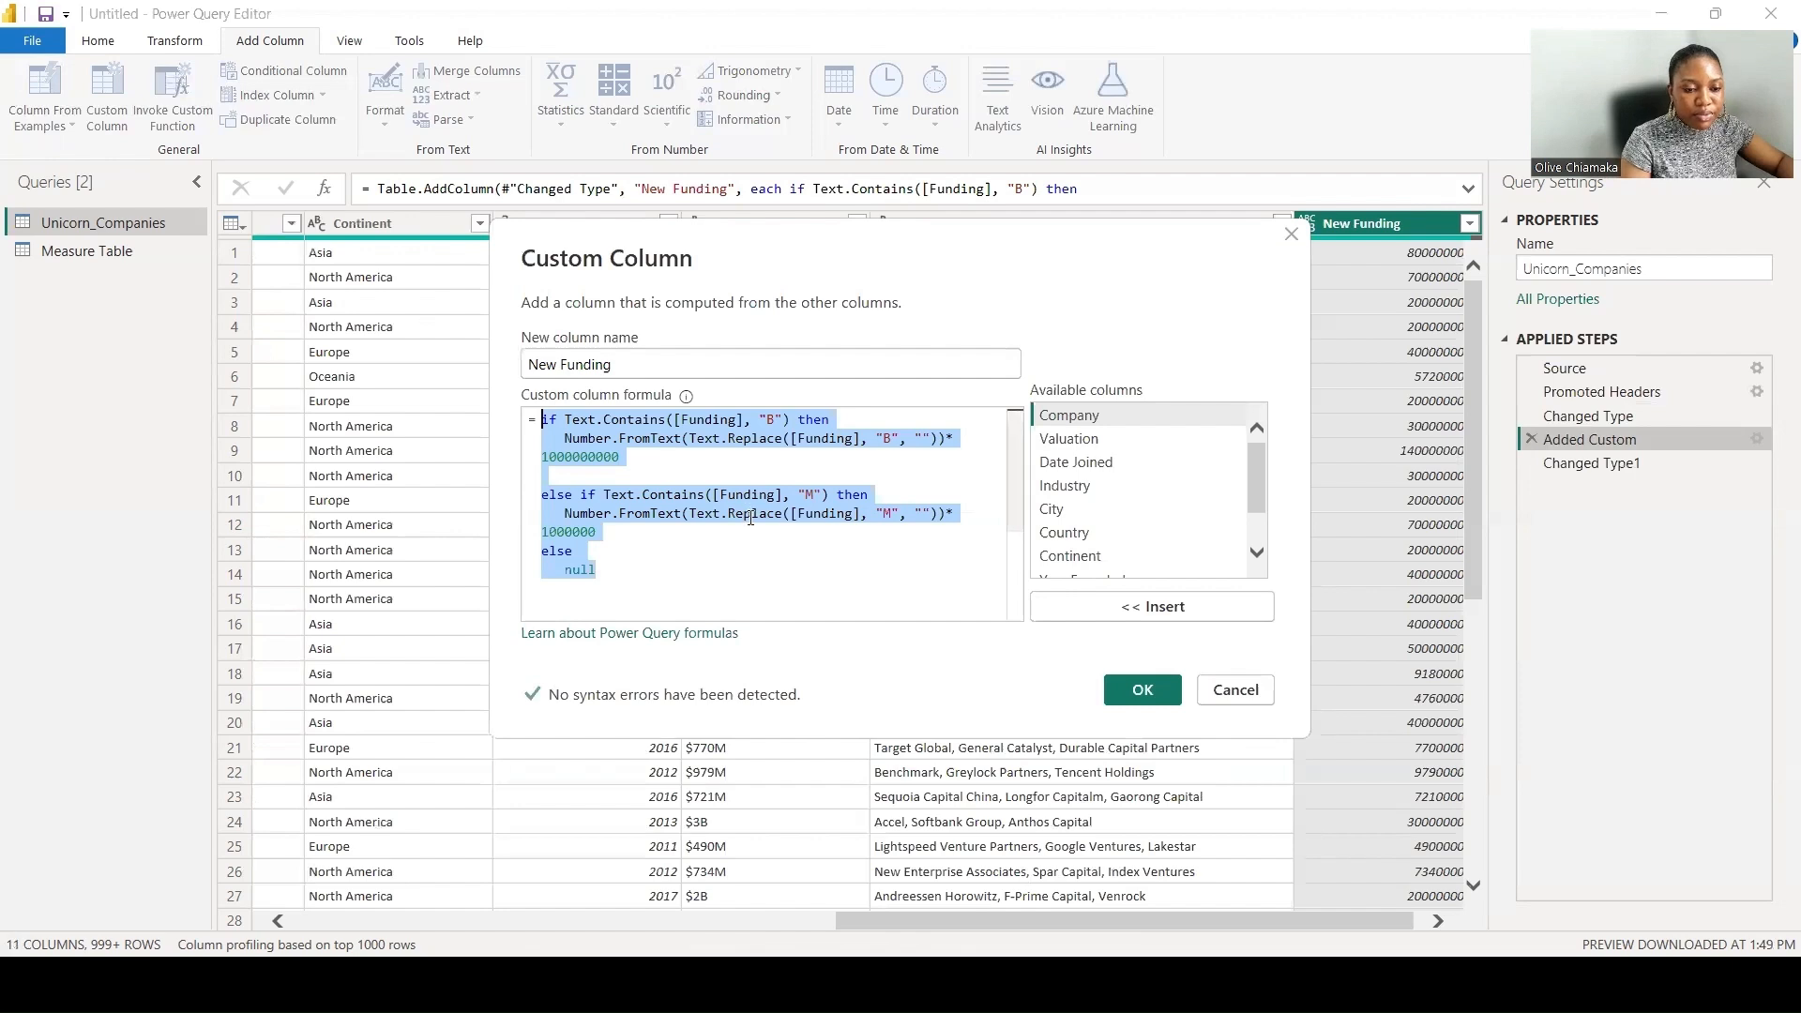
left_click(1142, 690)
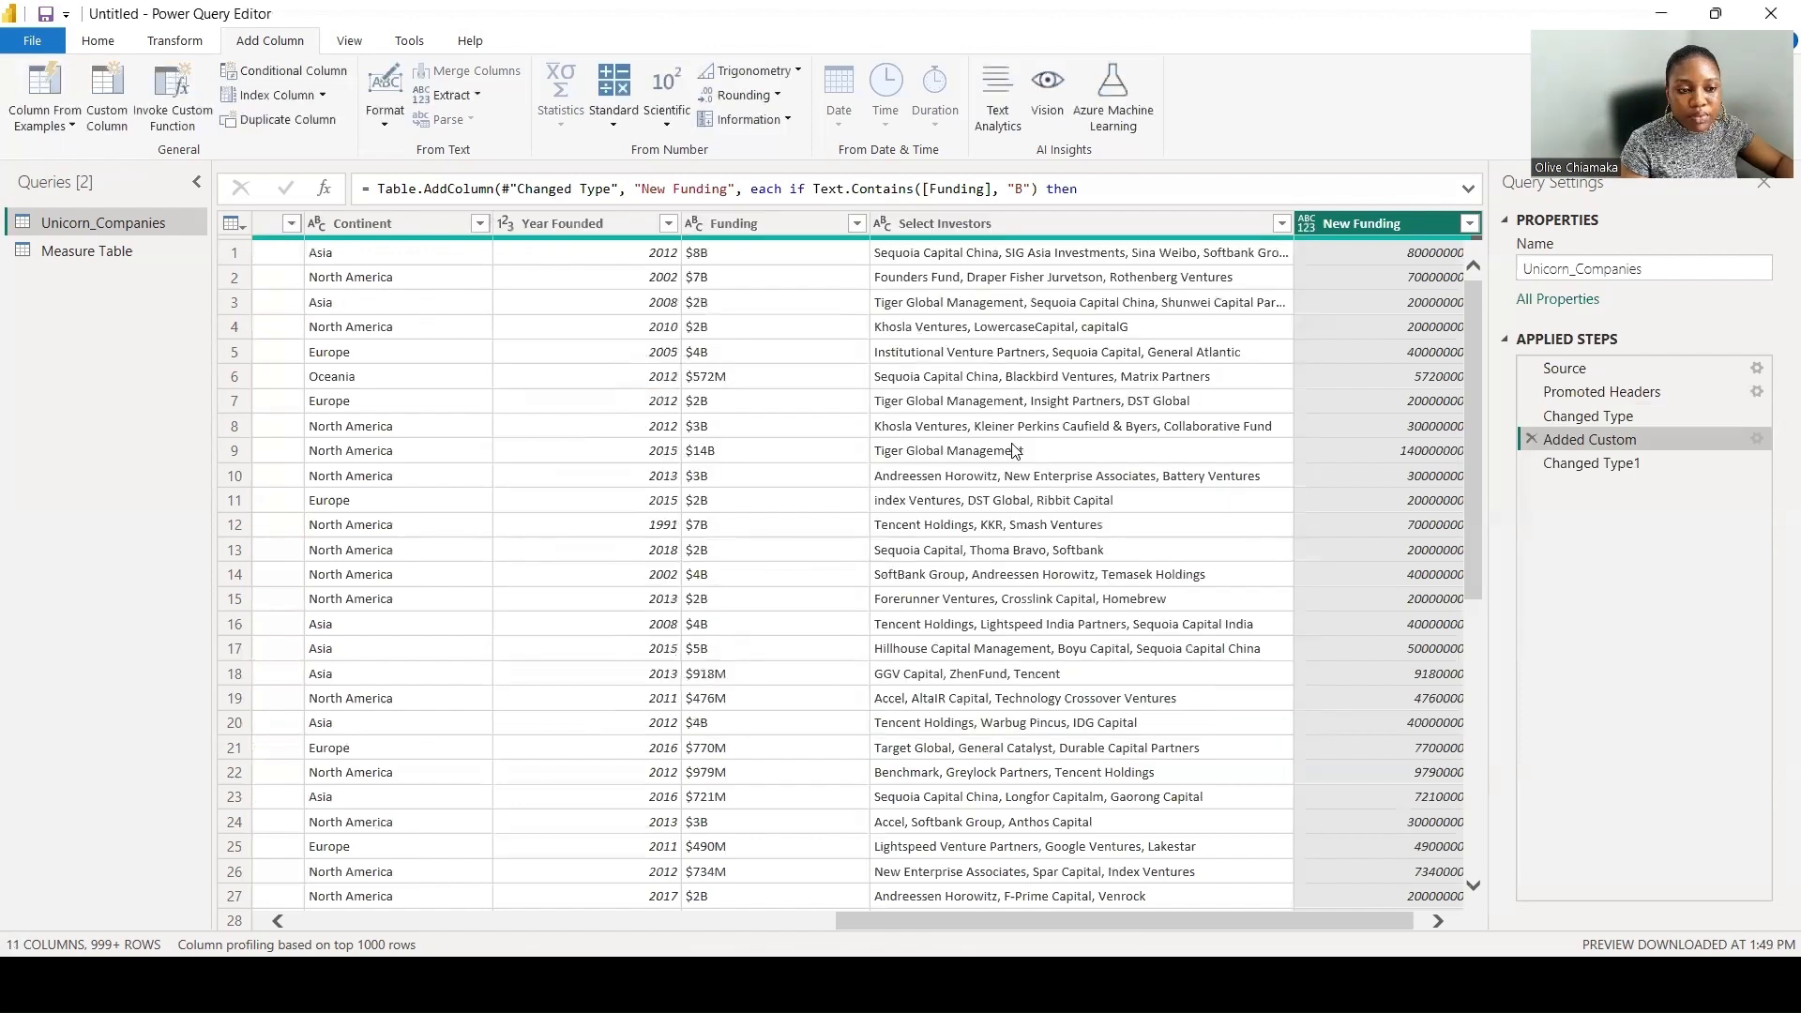
left_click(1610, 469)
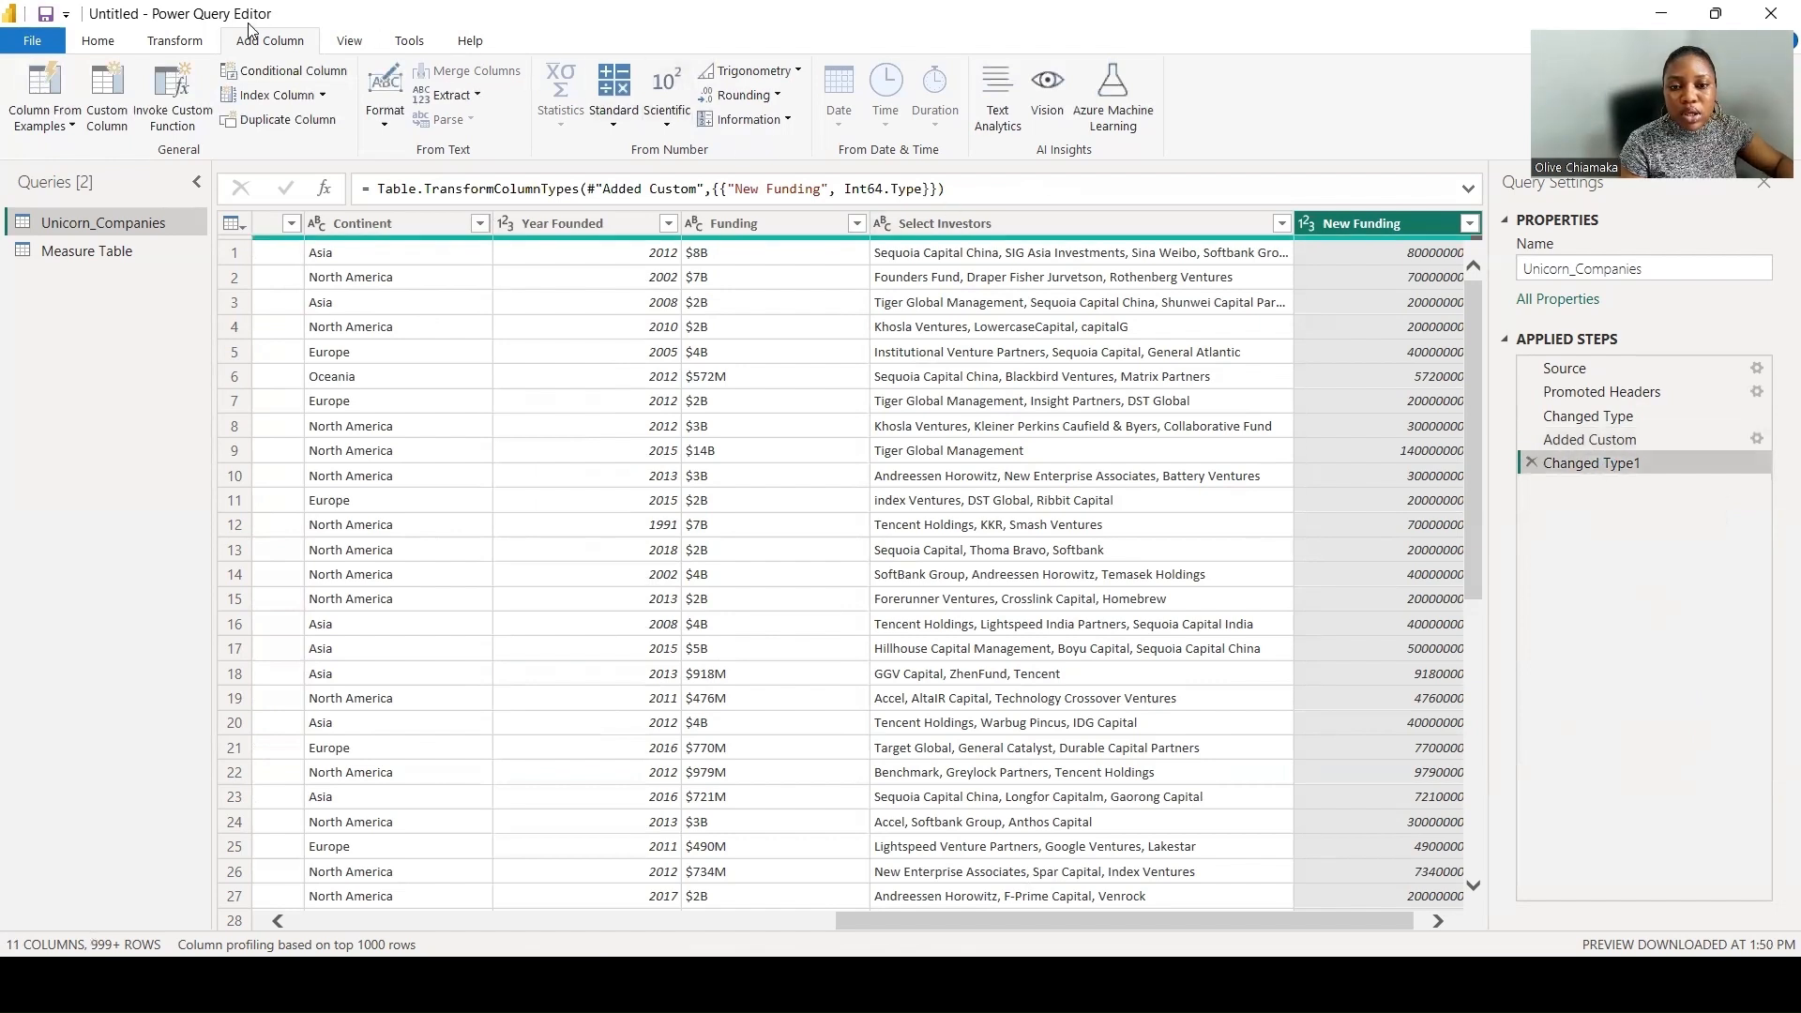
- Start another custom column named New Valuation and paste the copied New Funding formula into it
left_click(106, 90)
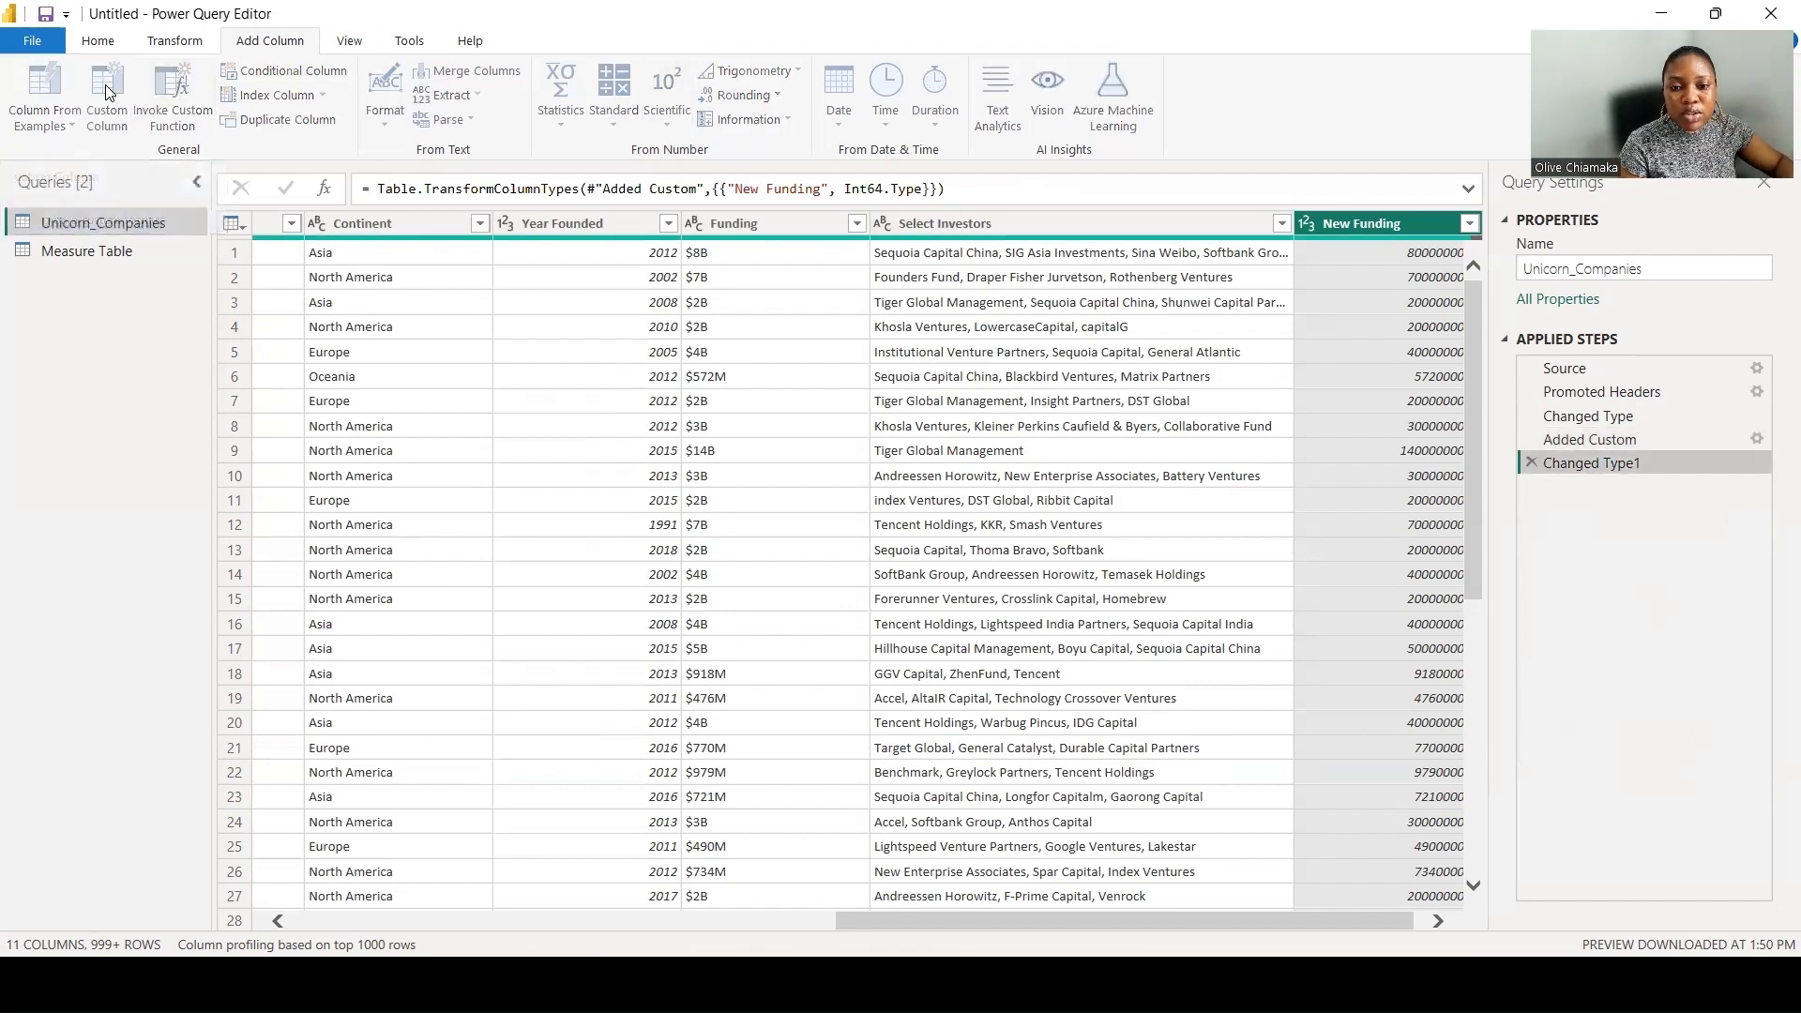
left_click_drag(638, 361, 497, 353)
type("New Valuation")
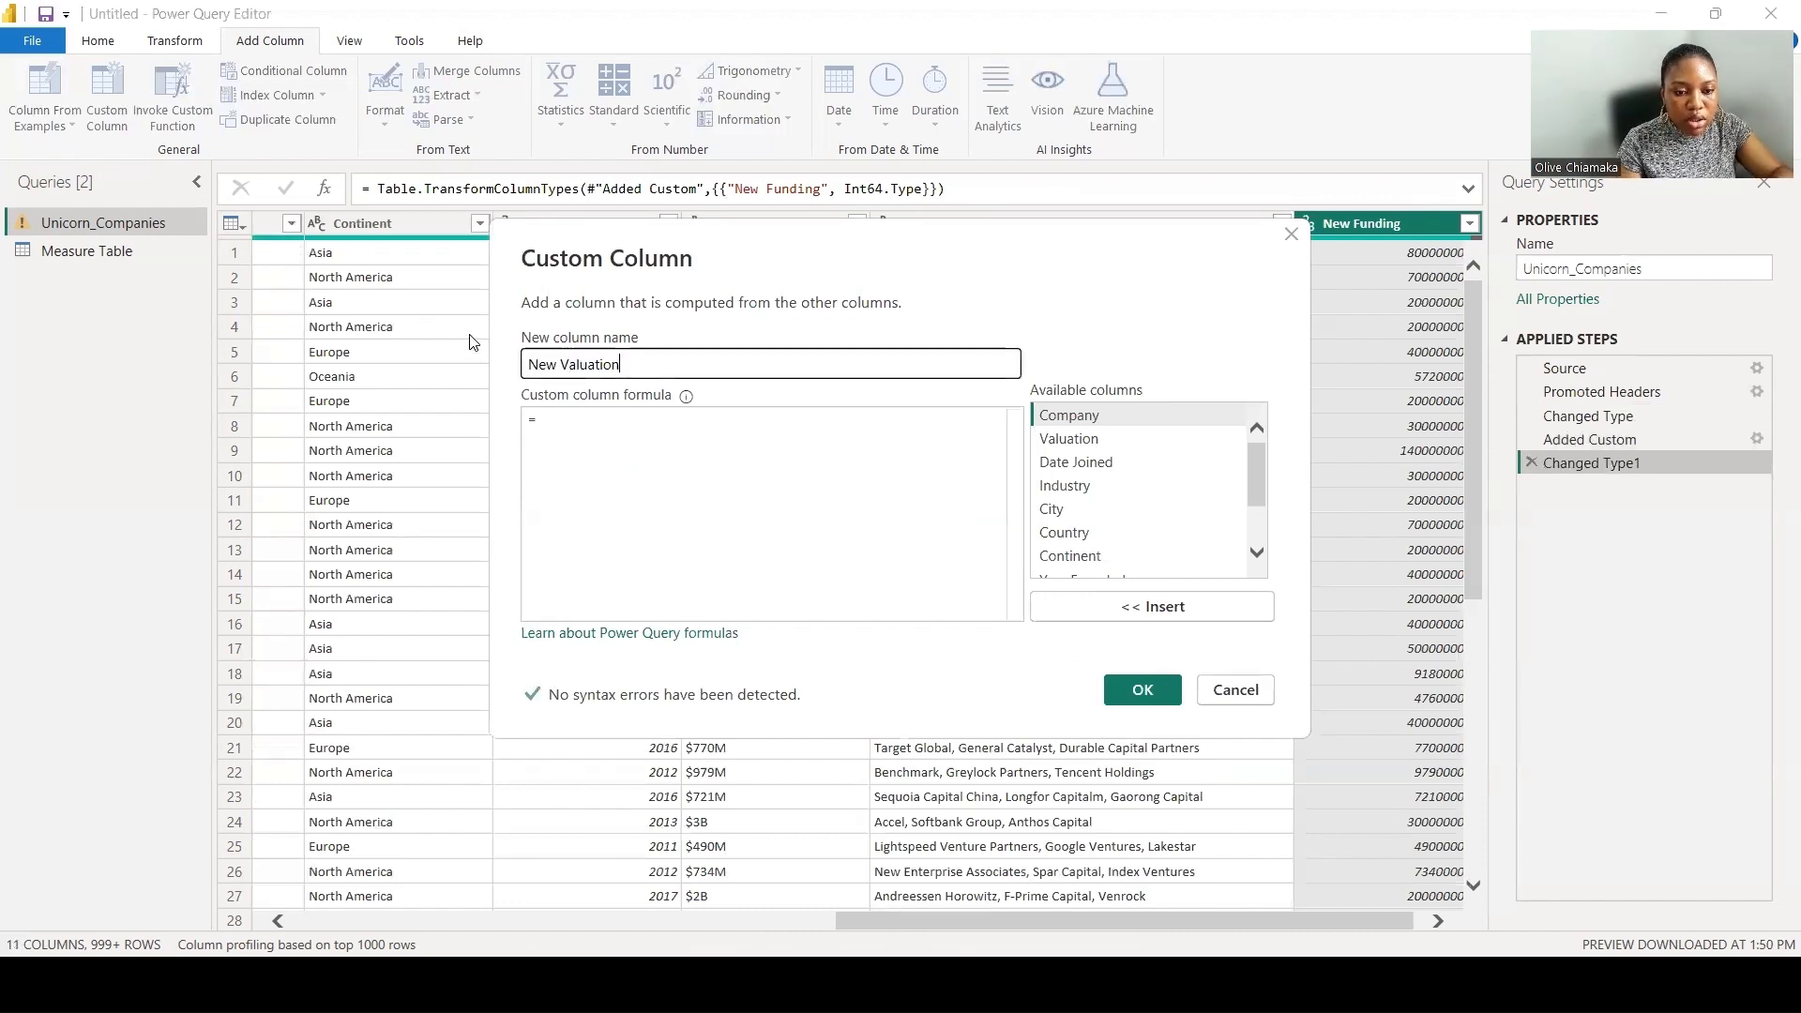
left_click(582, 416)
key("ctrl+v")
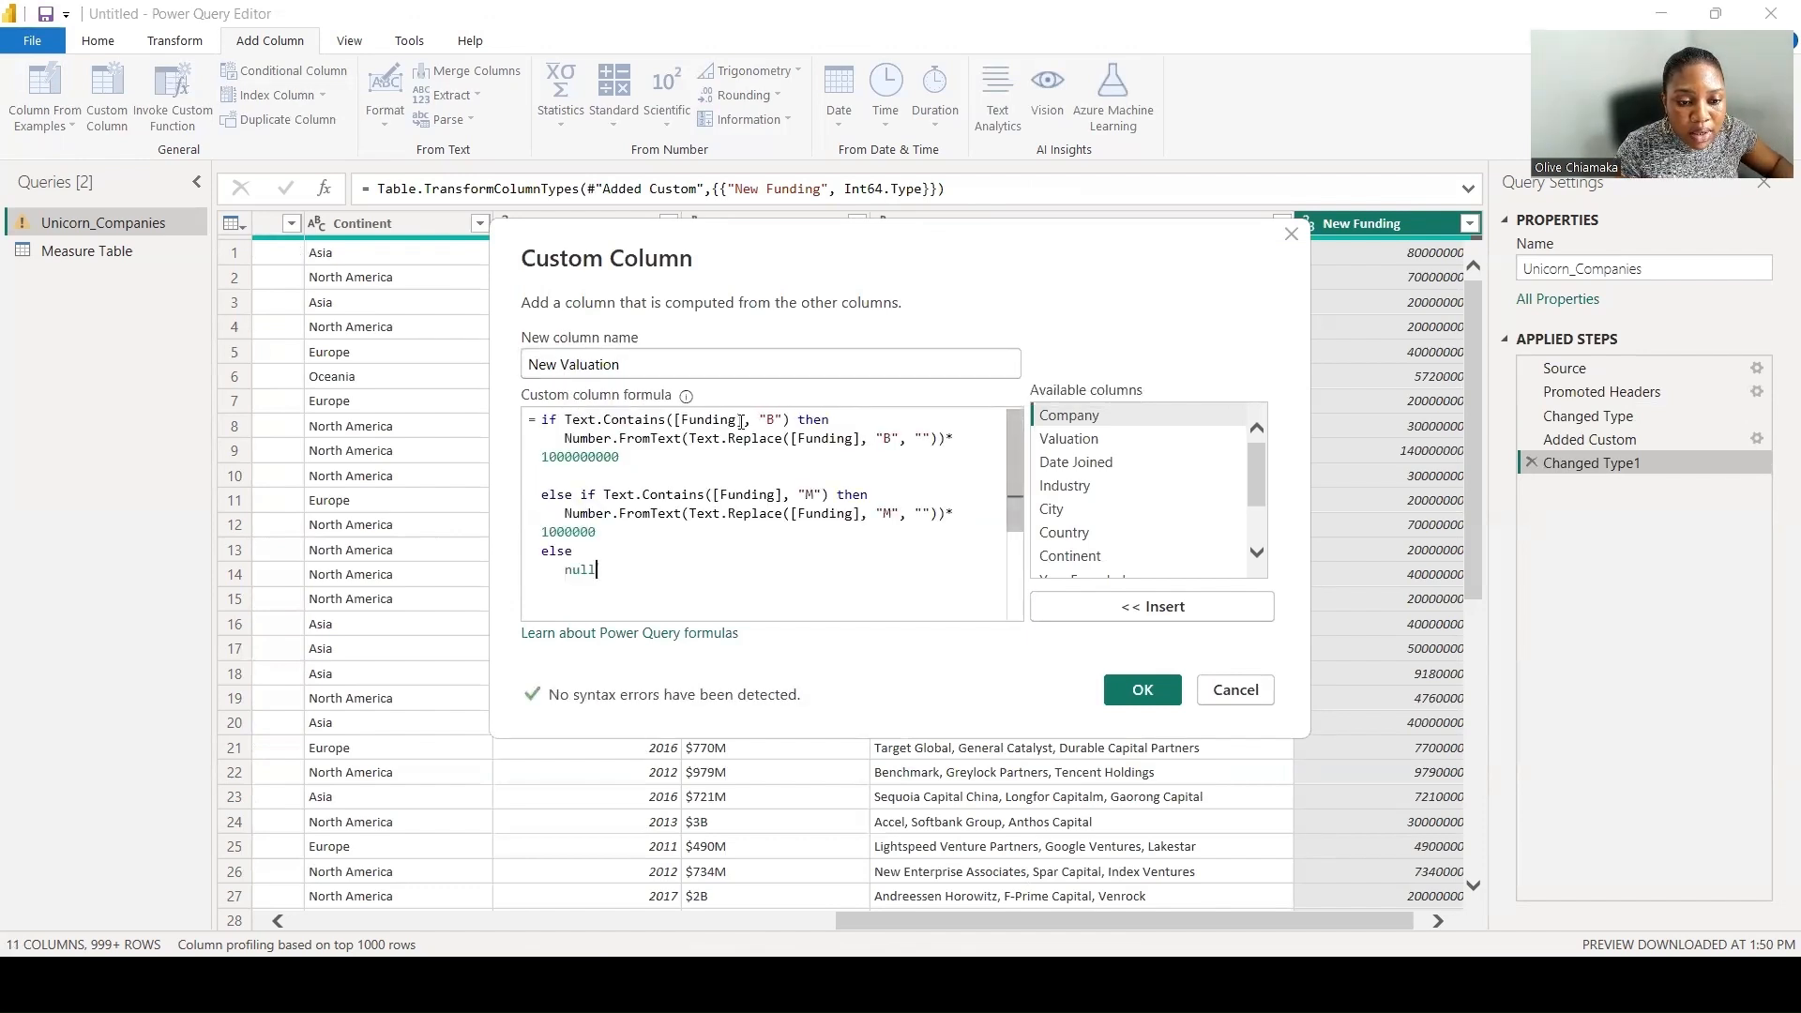
- Replace Funding with Valuation in both column references of the formula's "B" branch
left_click_drag(739, 421, 684, 424)
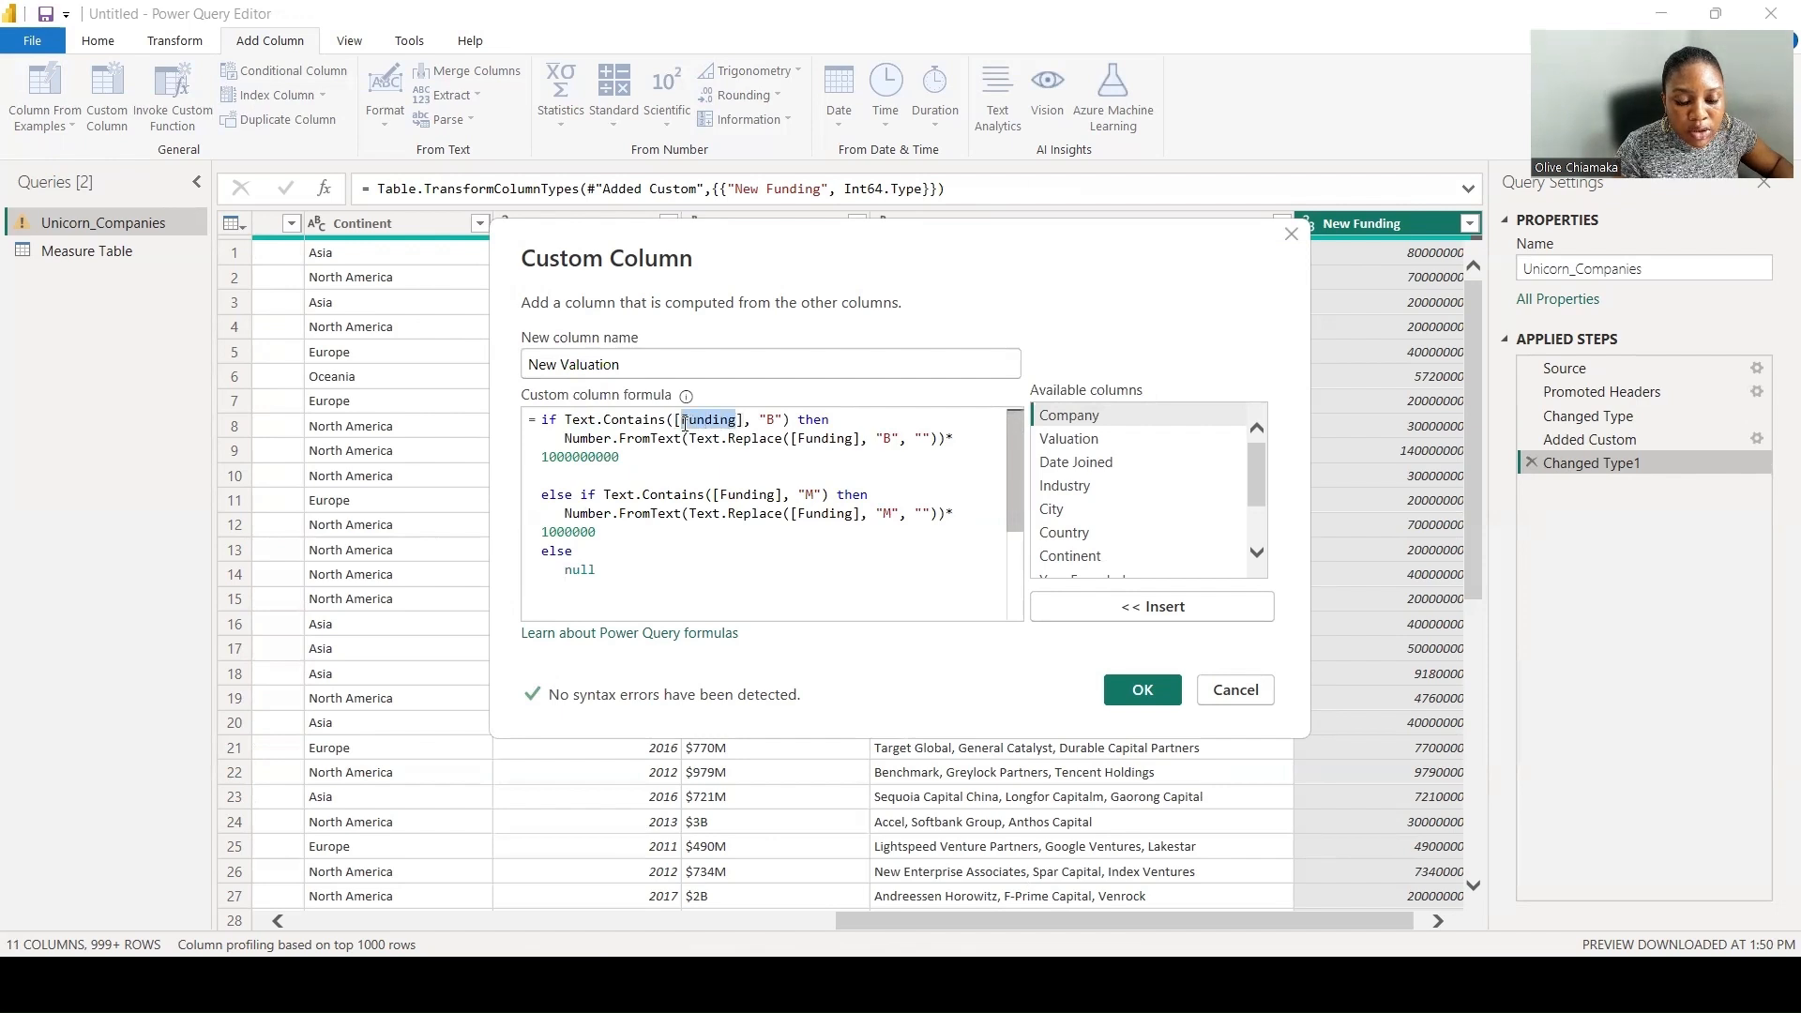
type("Valuati")
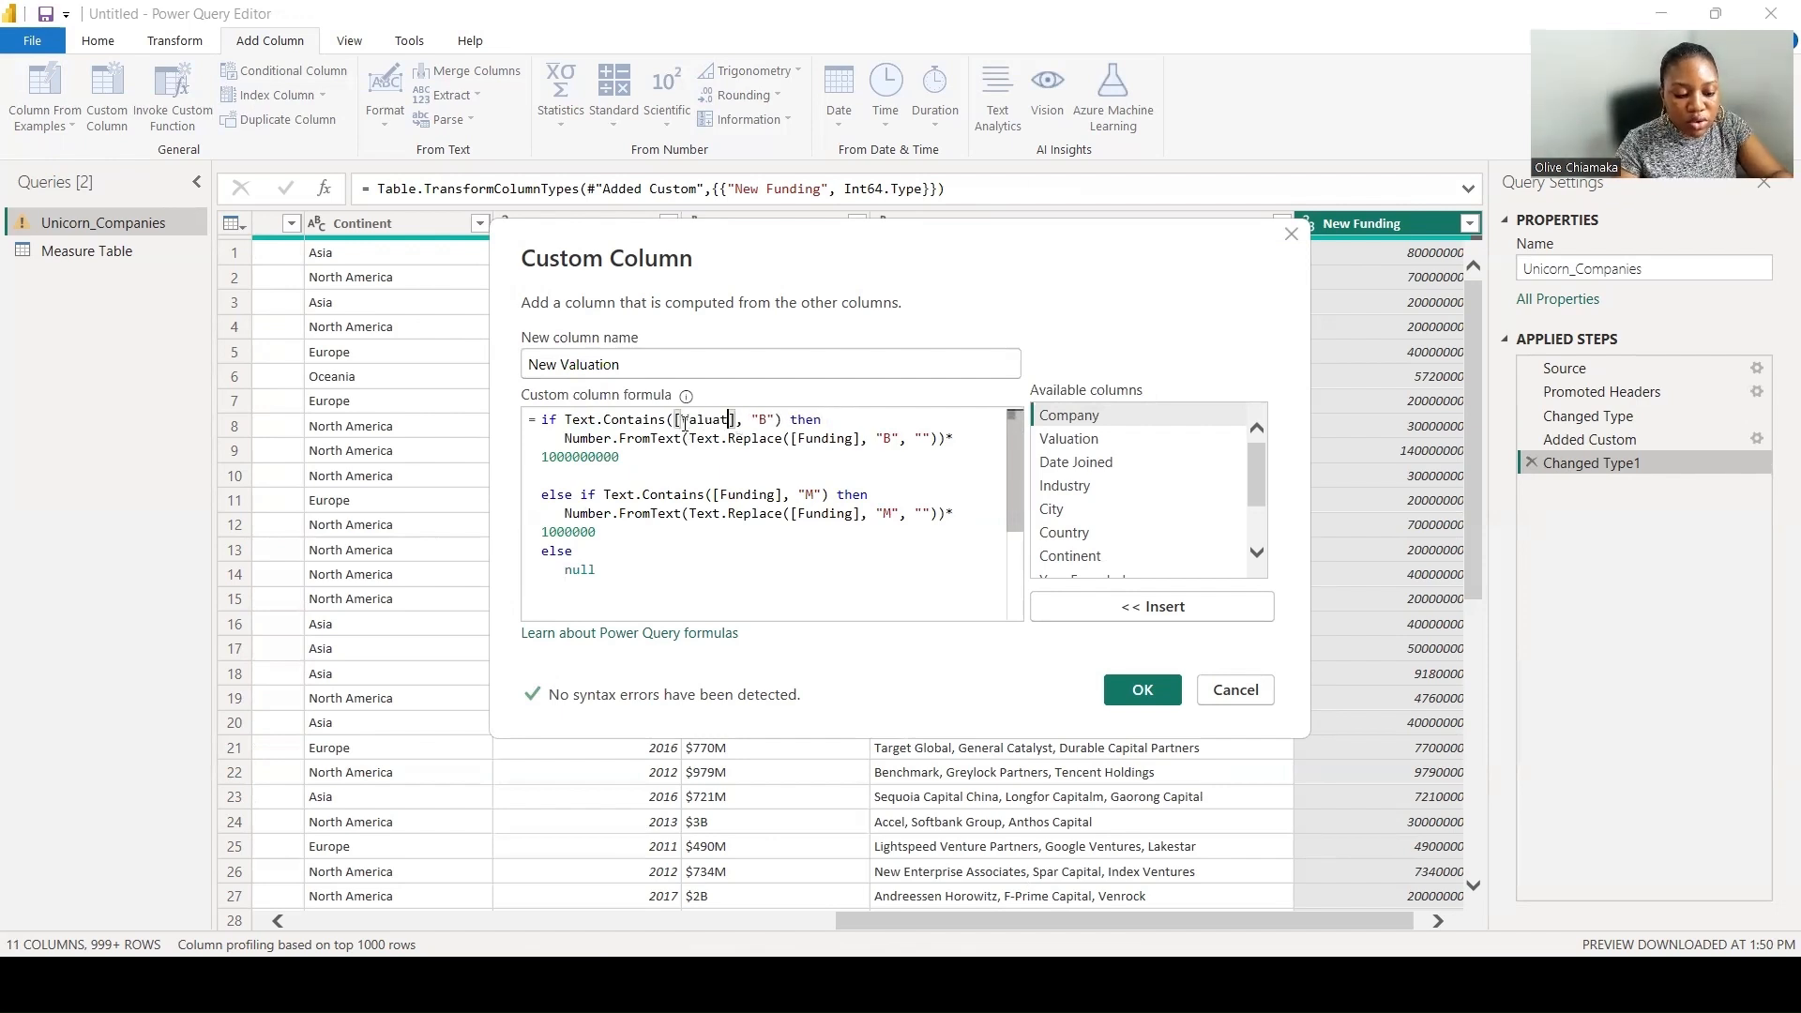
type("on")
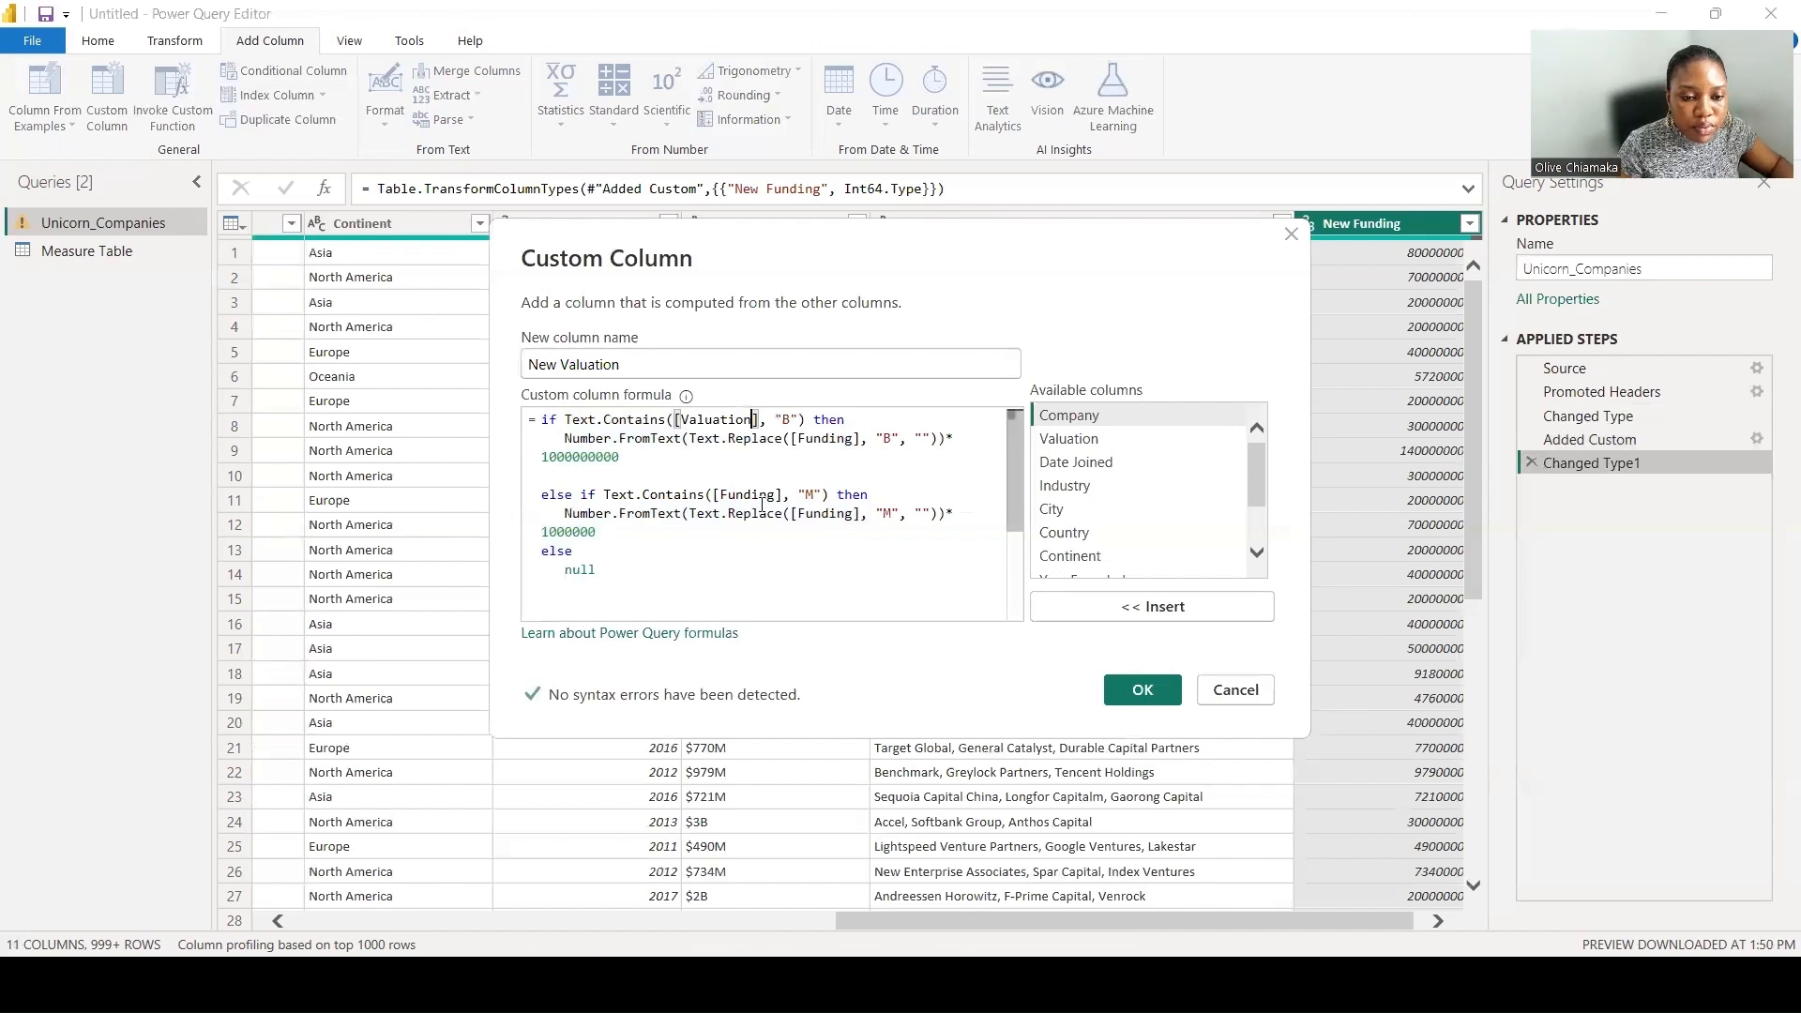
left_click_drag(854, 441, 805, 446)
type("Valuation")
- Replace Funding with Valuation in both references of the "M" branch and create the New Valuation column
left_click_drag(775, 496, 720, 494)
type("Valuatio")
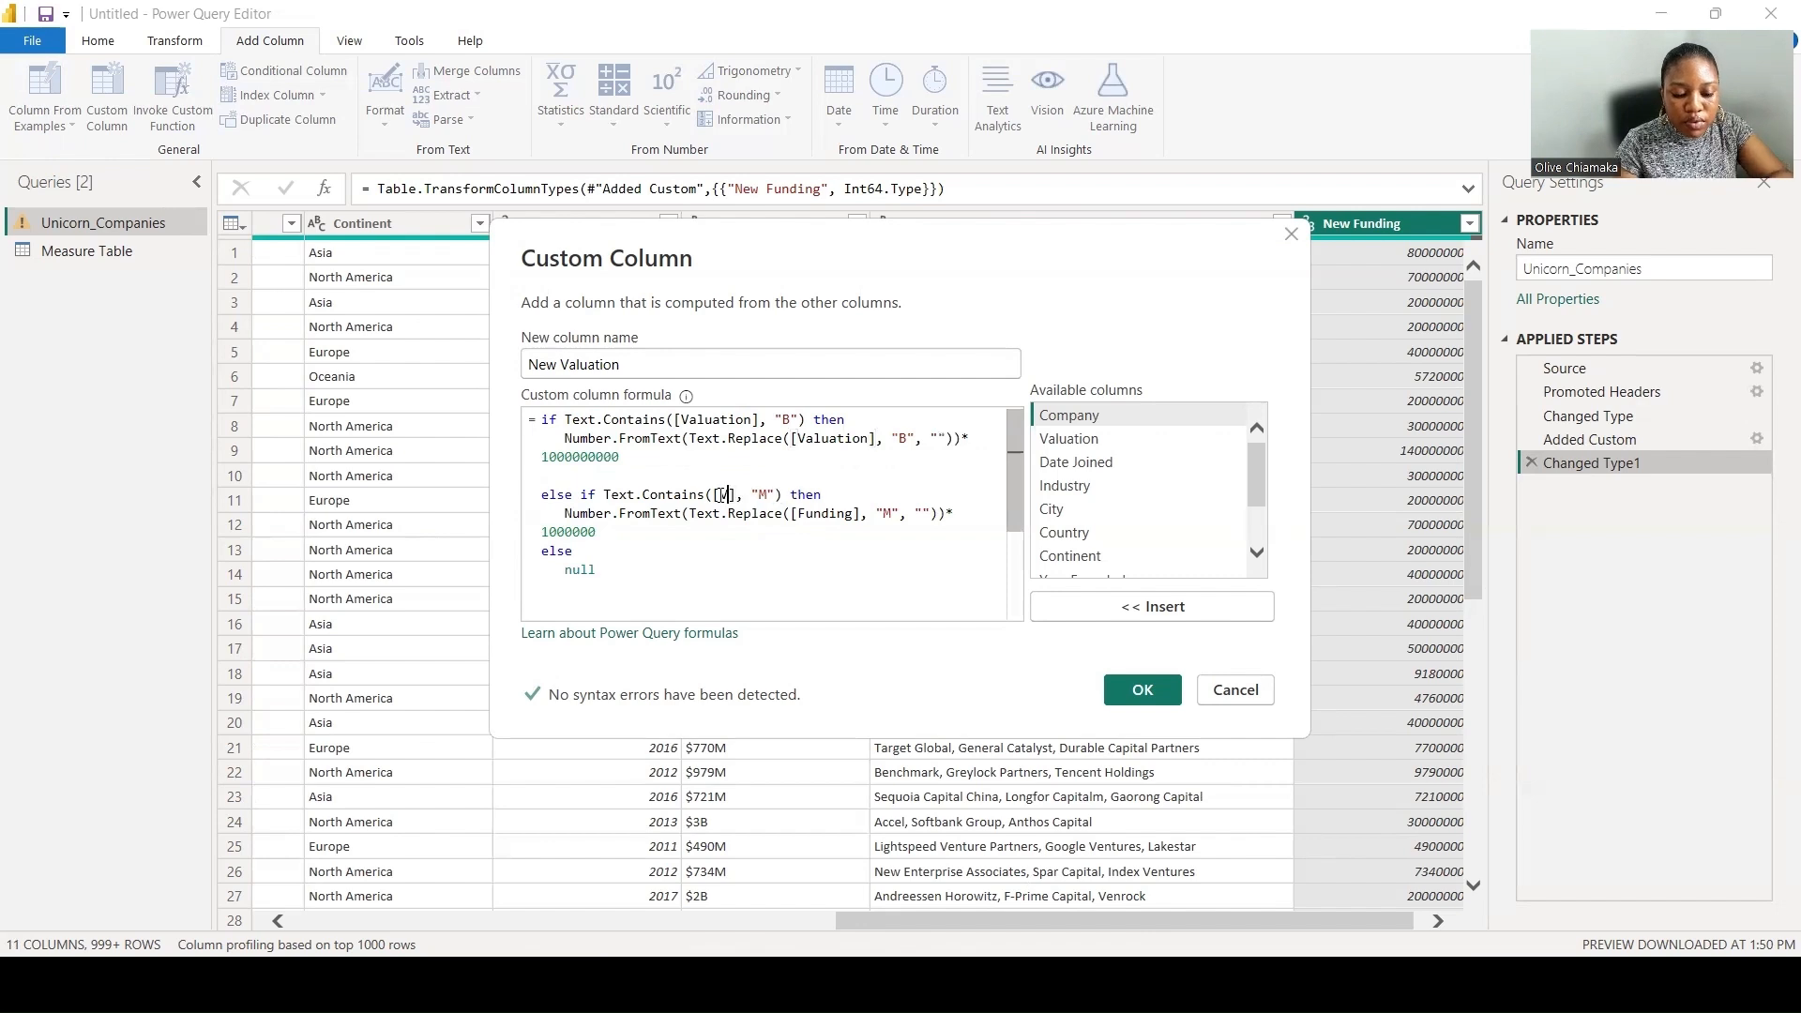
type("n")
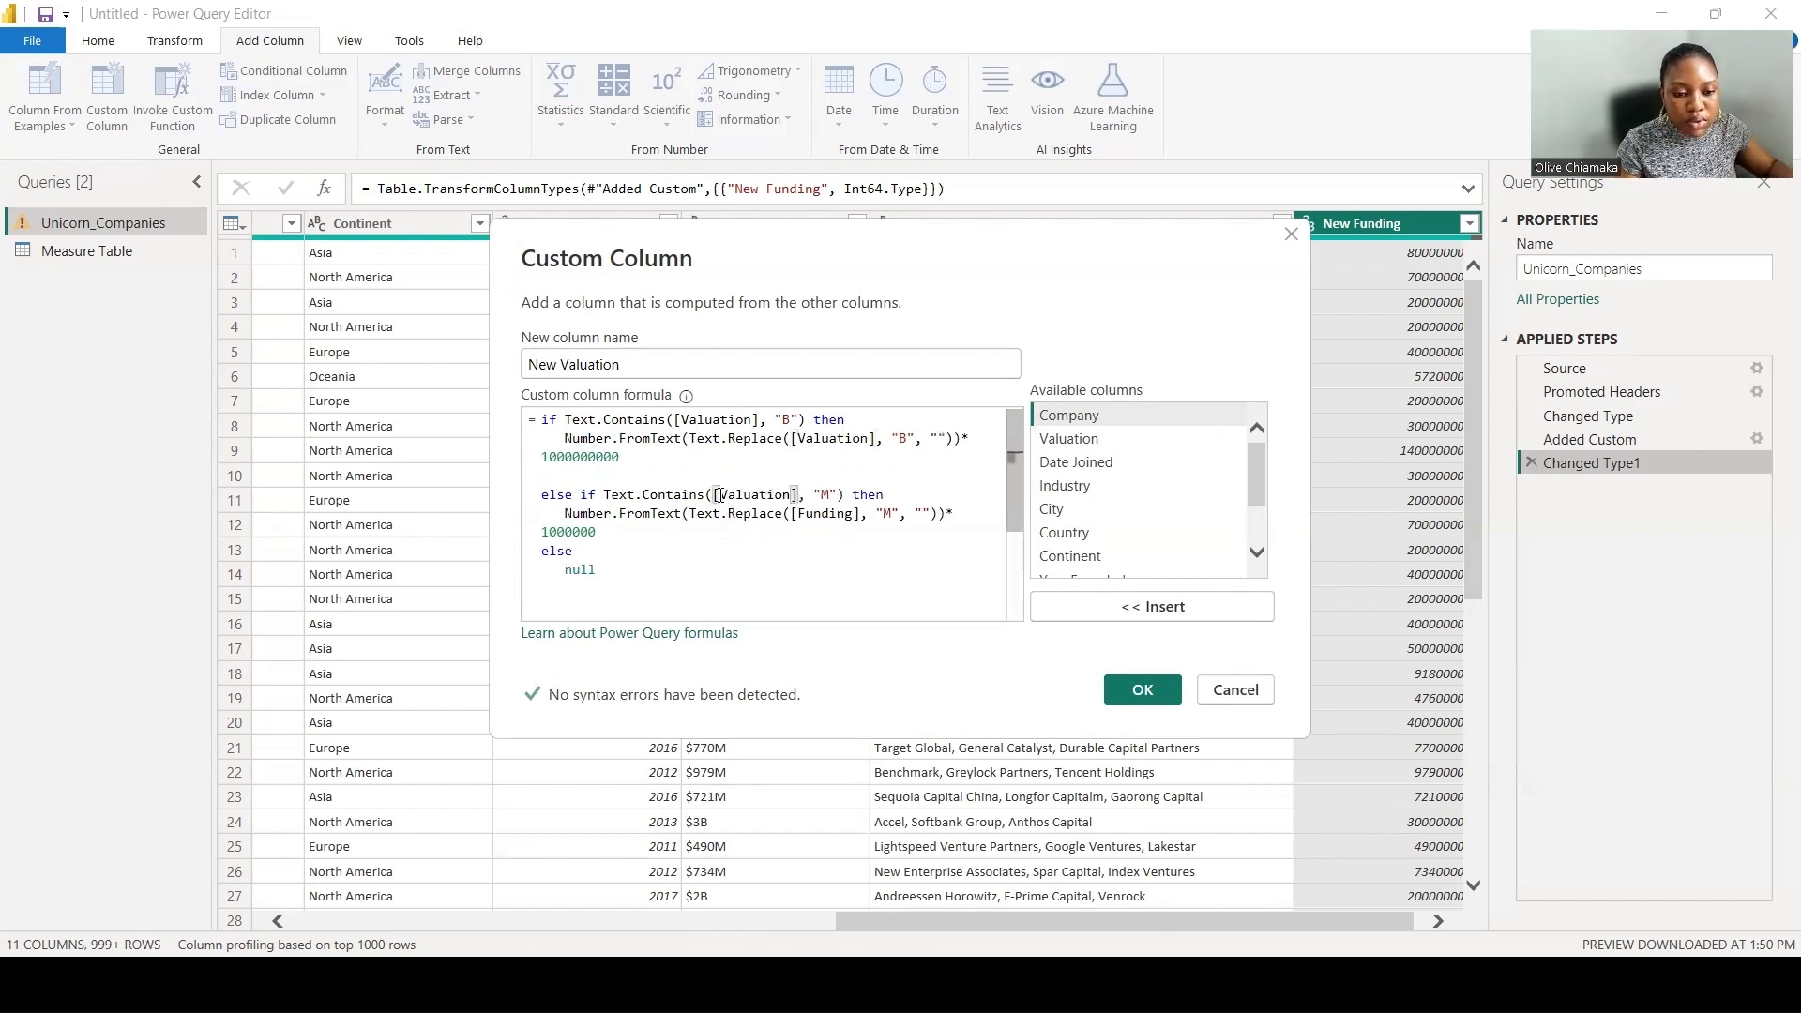
left_click_drag(854, 513, 801, 517)
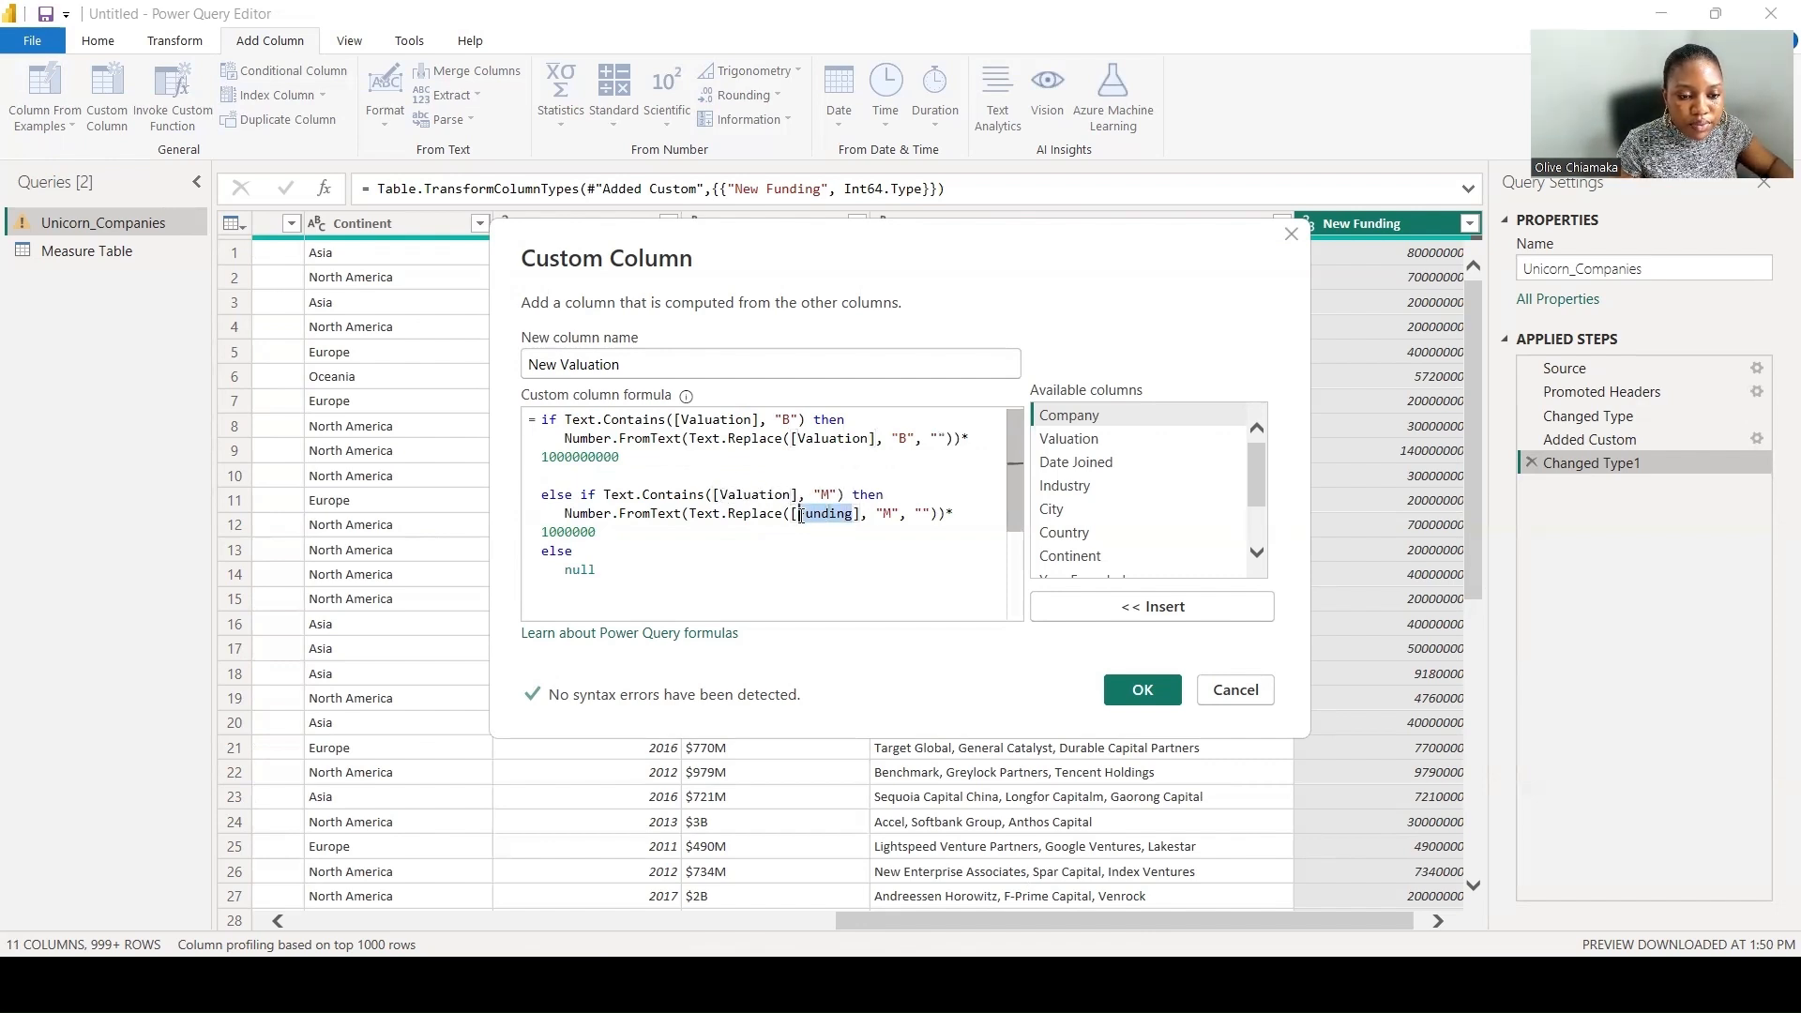
type("Valuati")
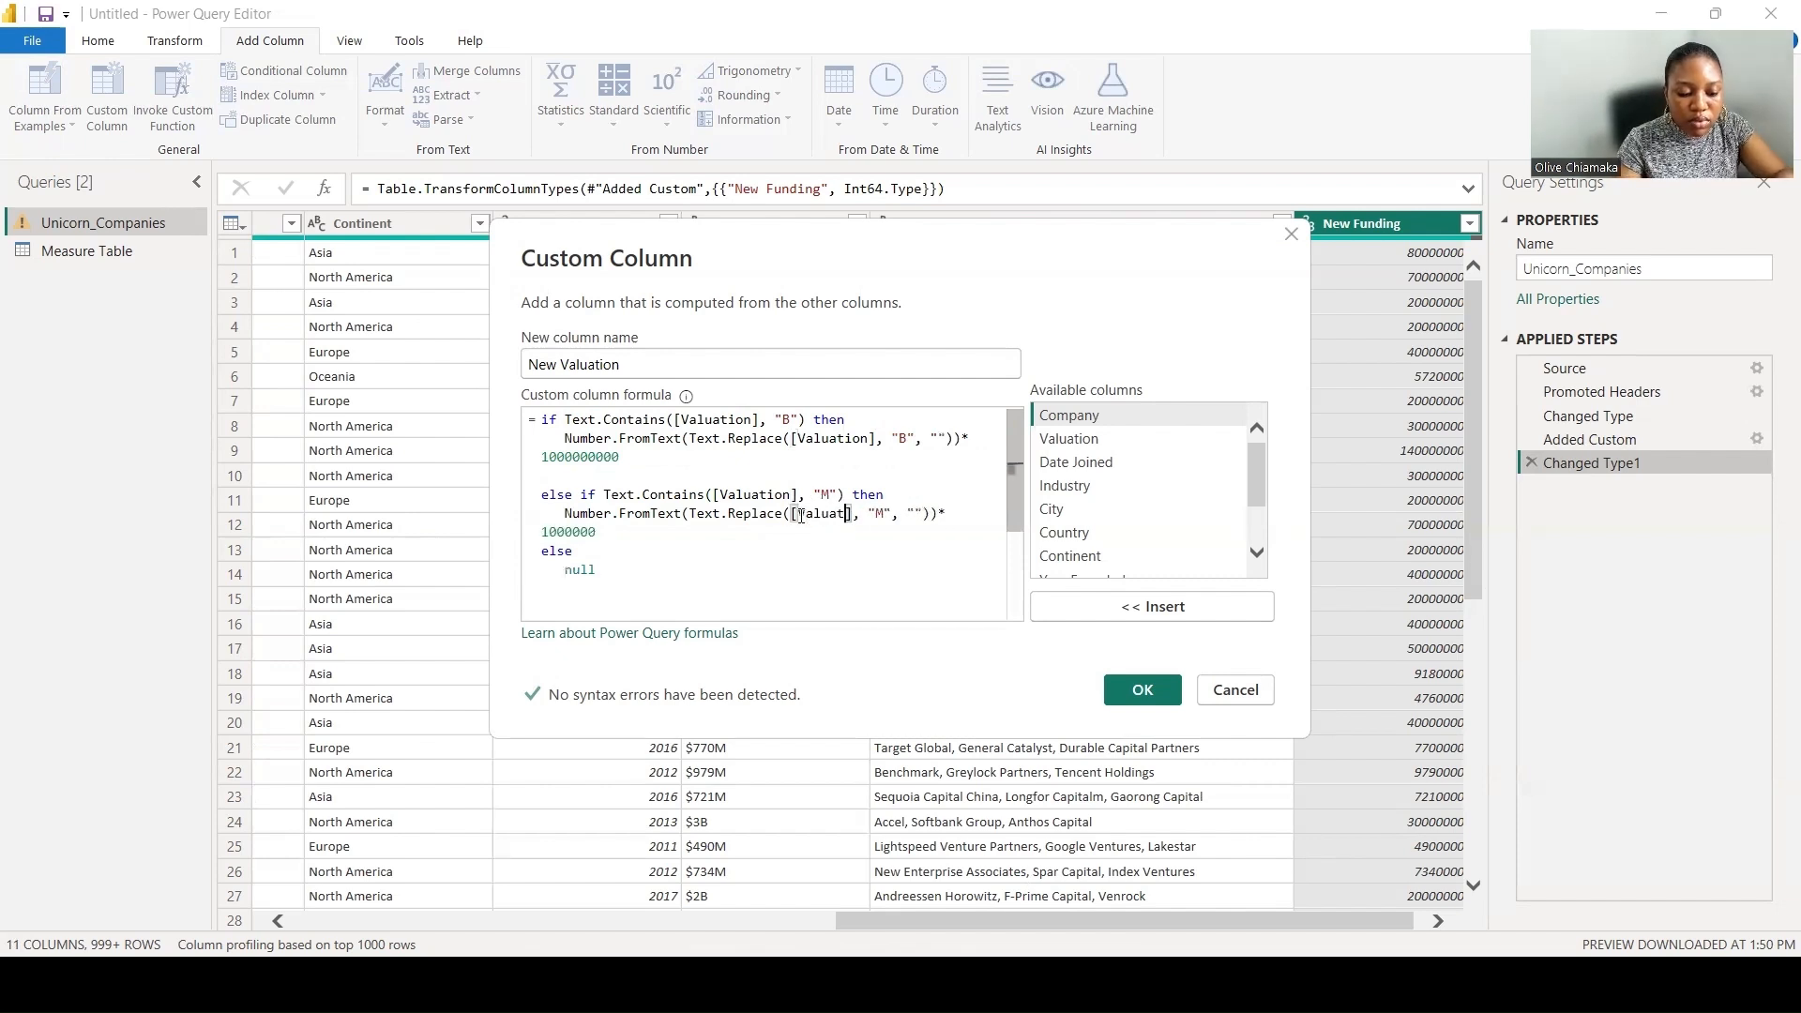
type("on")
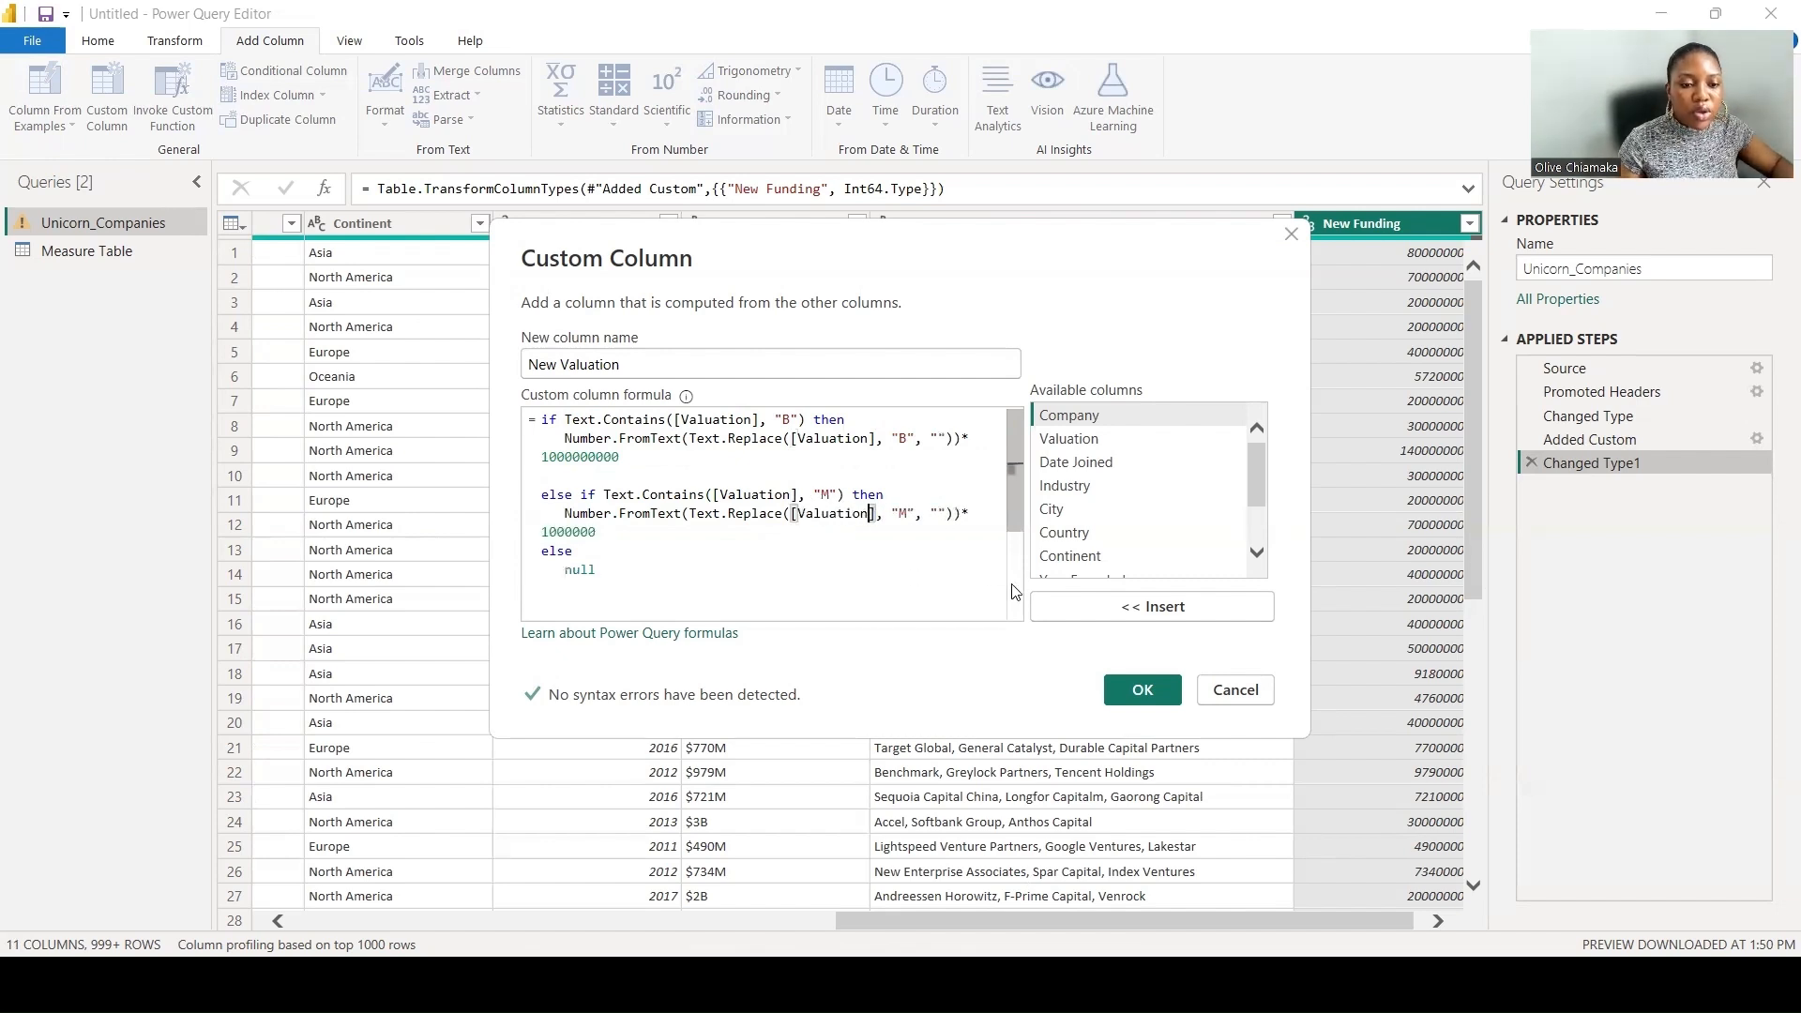
left_click(1138, 694)
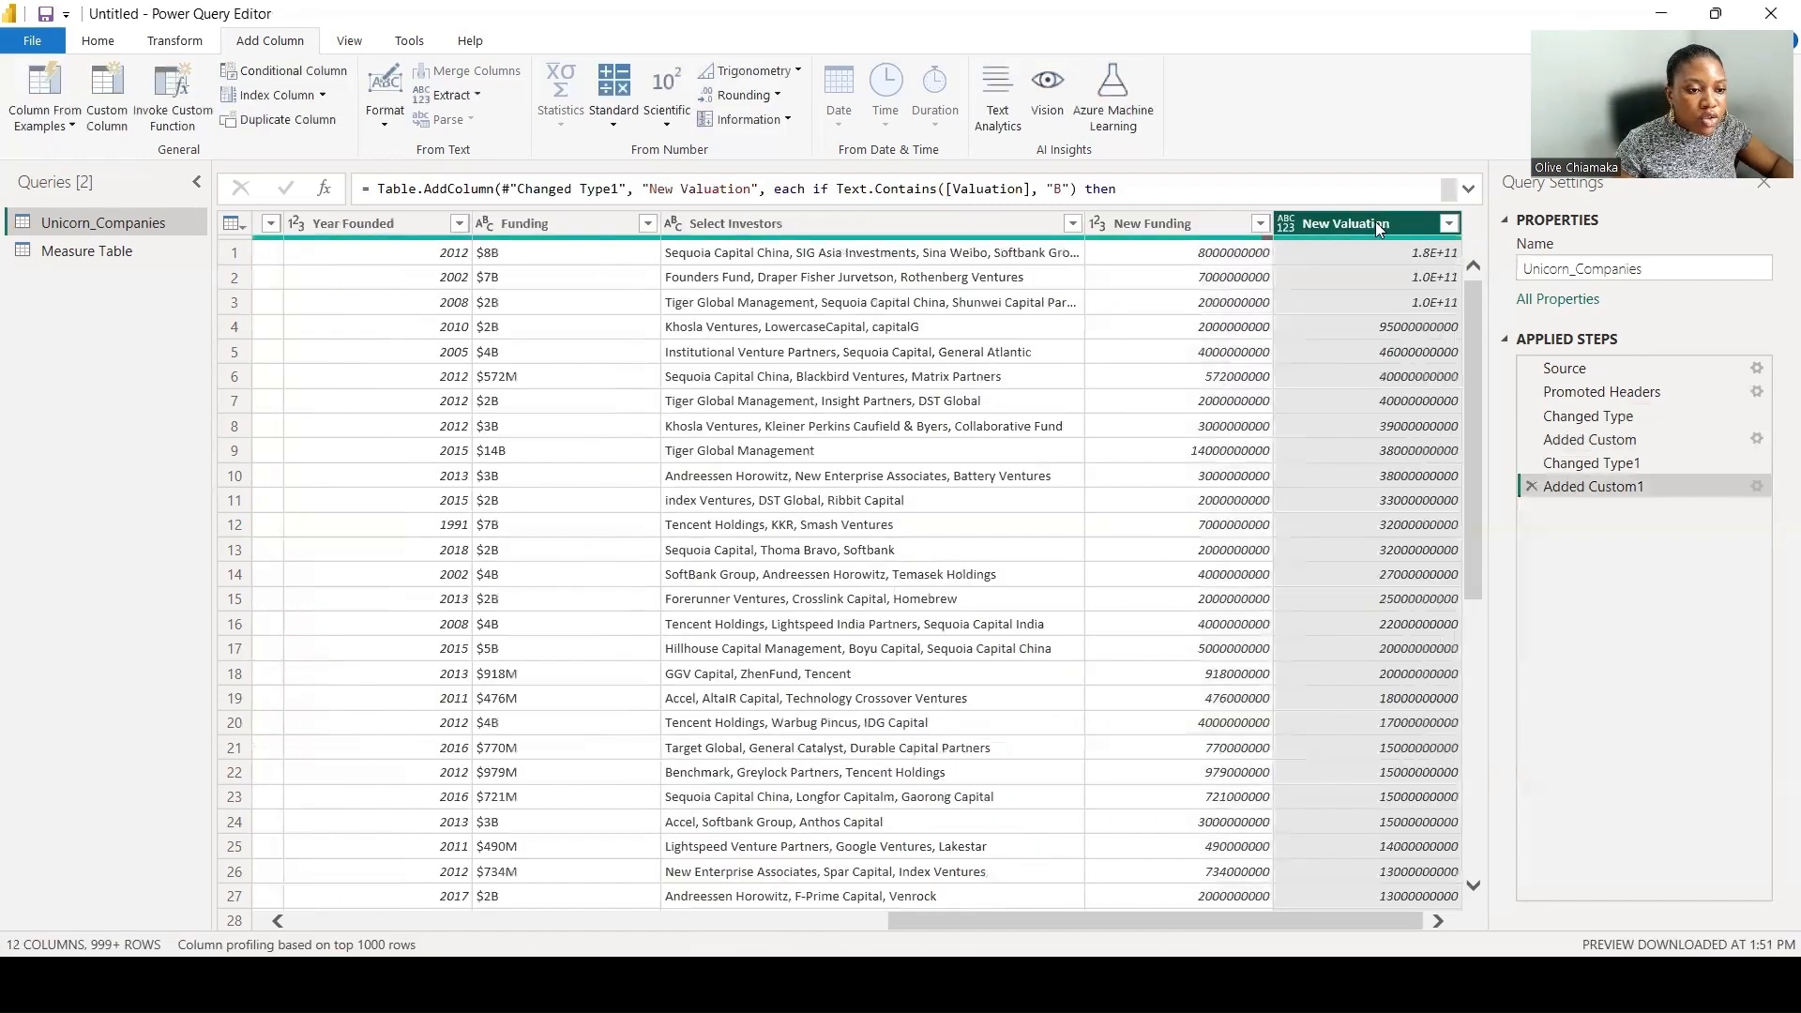
- Change the New Valuation column's data type to Whole Number
right_click(1372, 226)
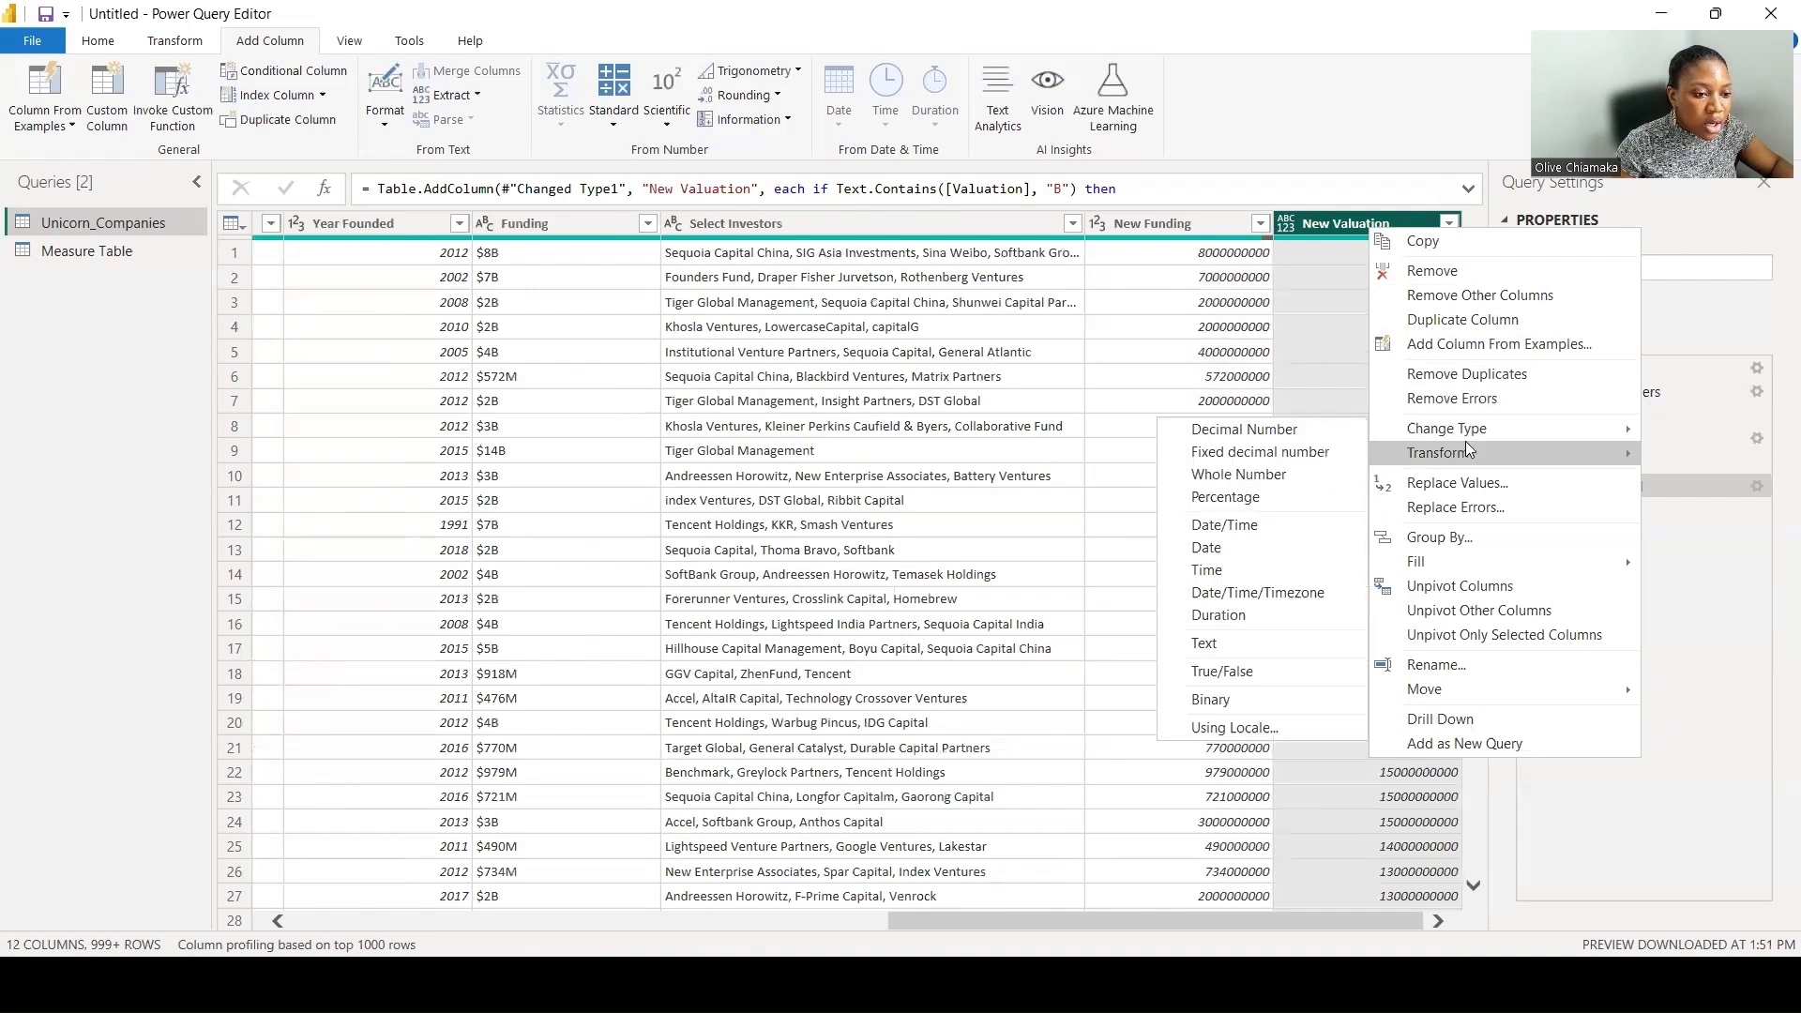
mouse_move(1463, 430)
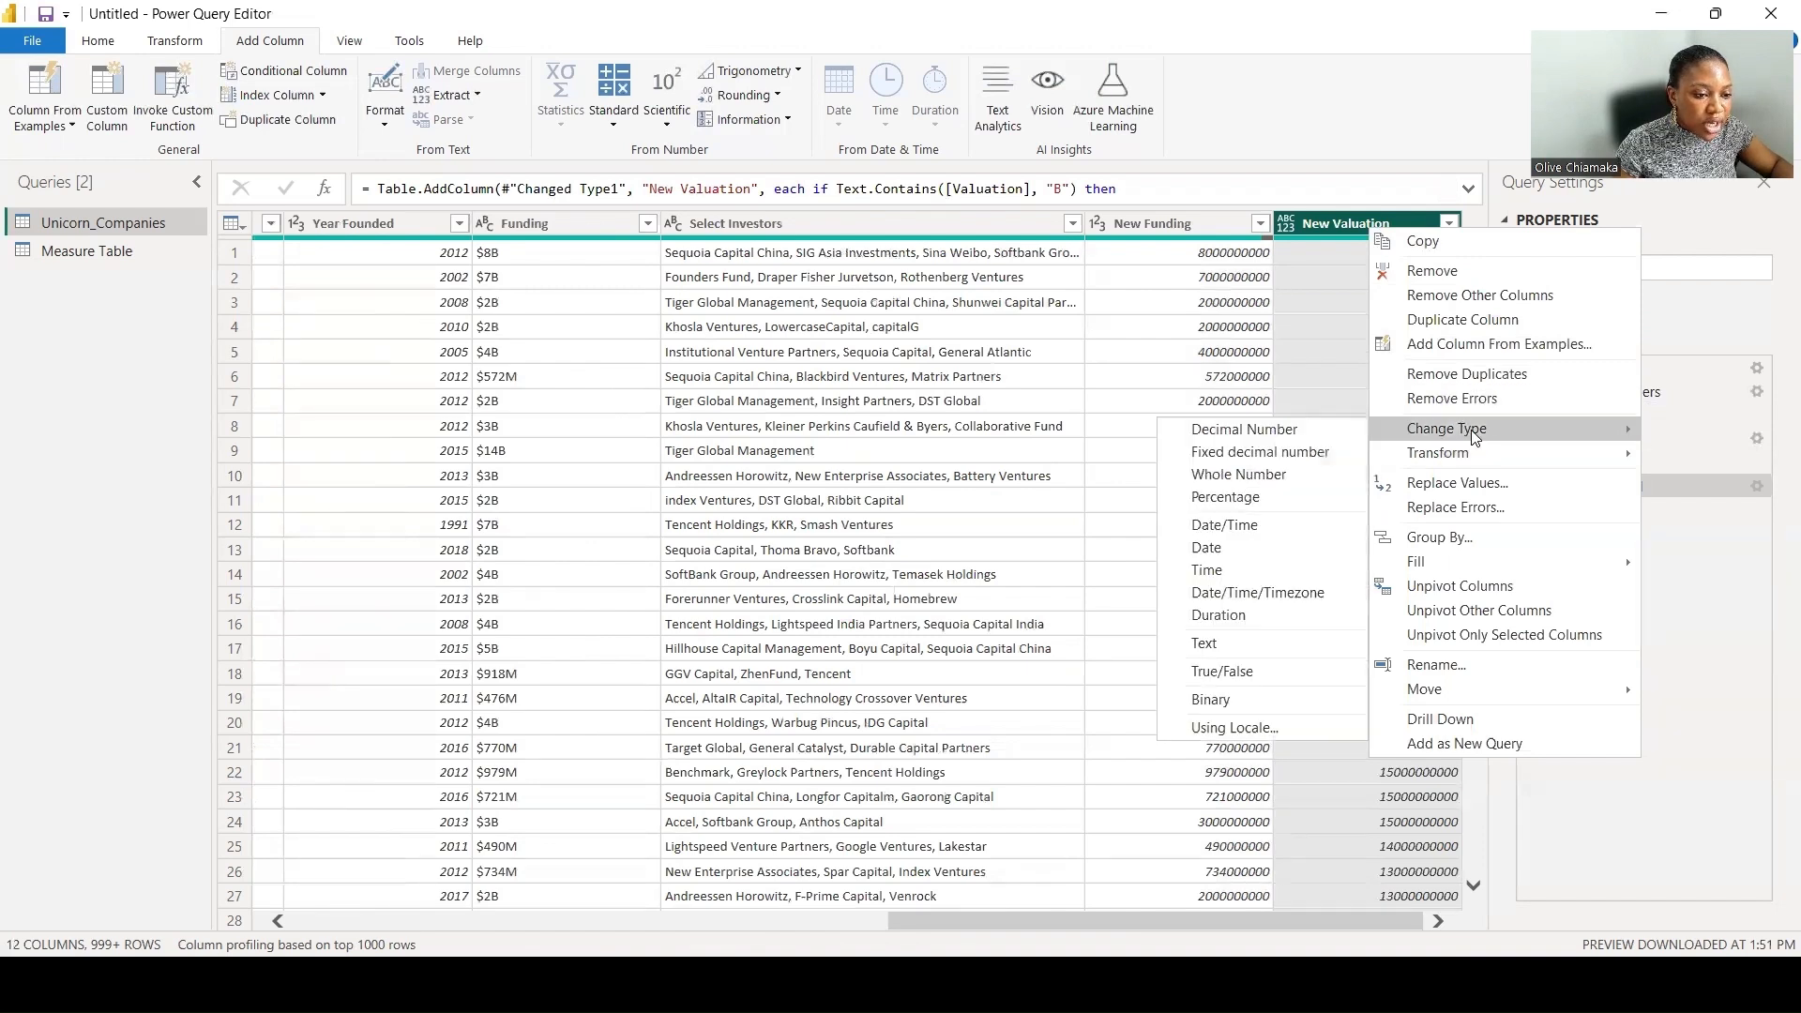
left_click(1292, 469)
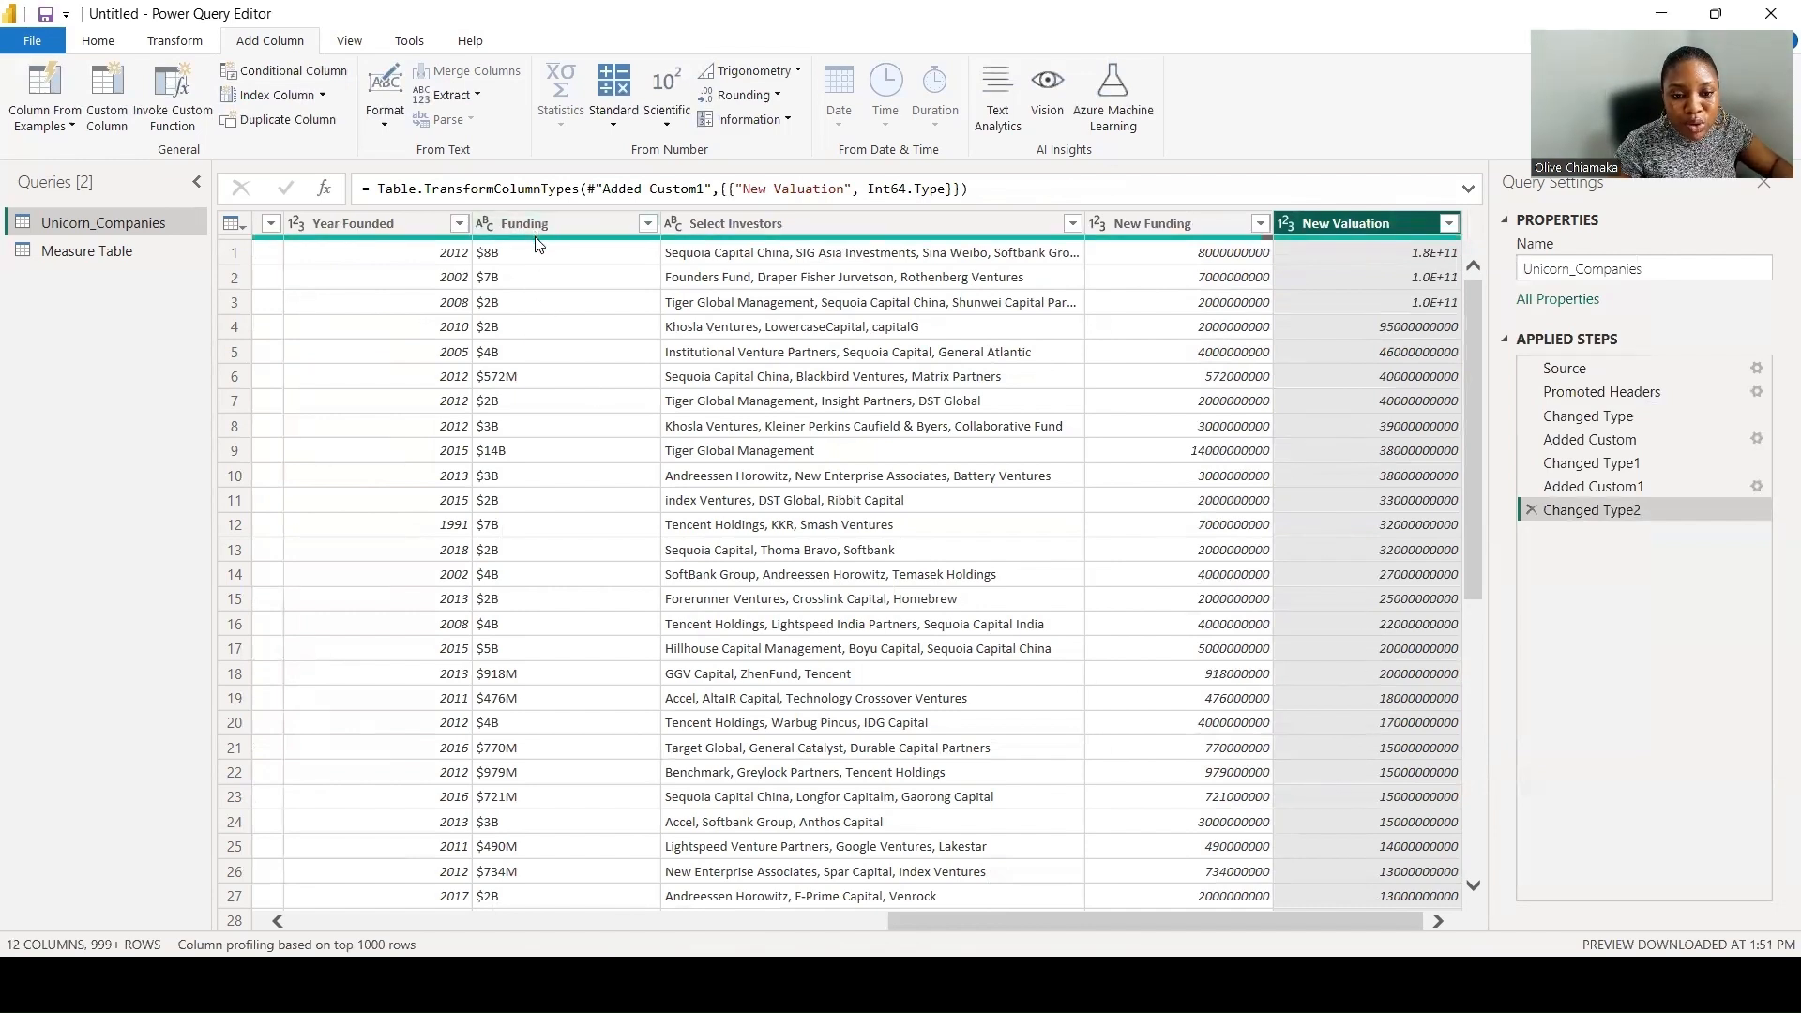
- Close the Power Query Editor and apply the query changes to the report
left_click_drag(1167, 922, 923, 922)
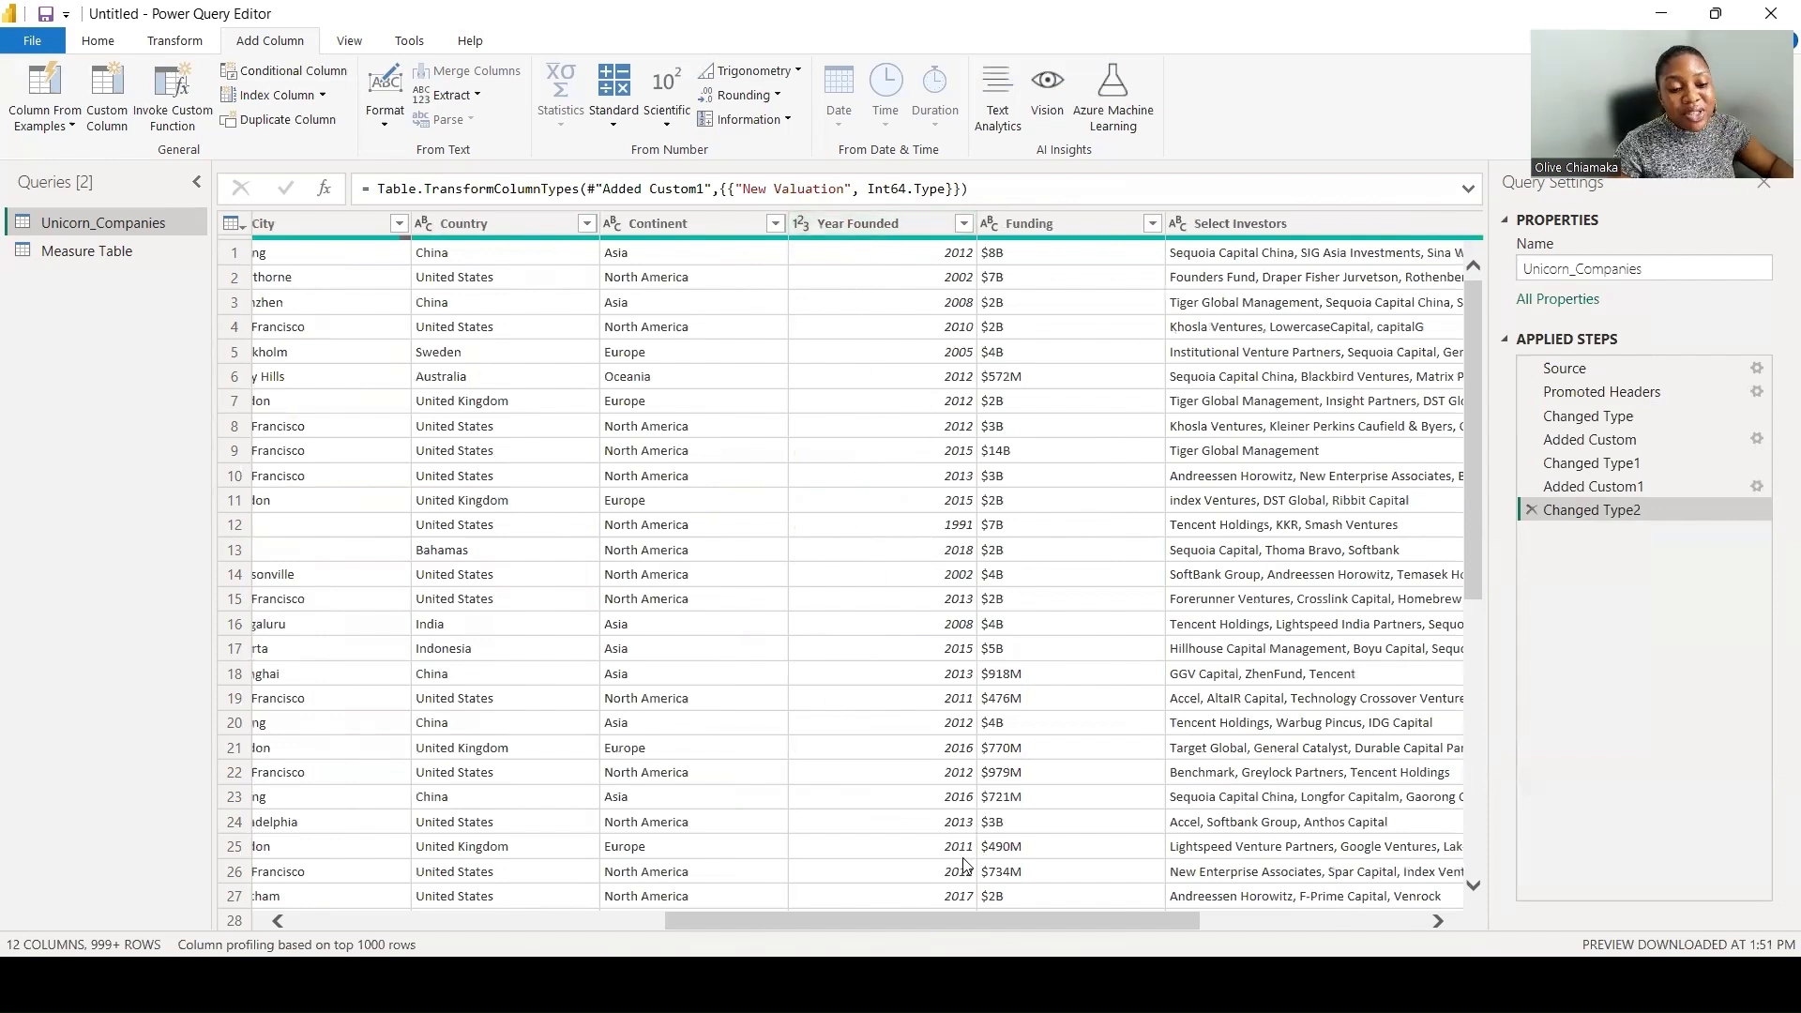
left_click_drag(866, 923, 833, 915)
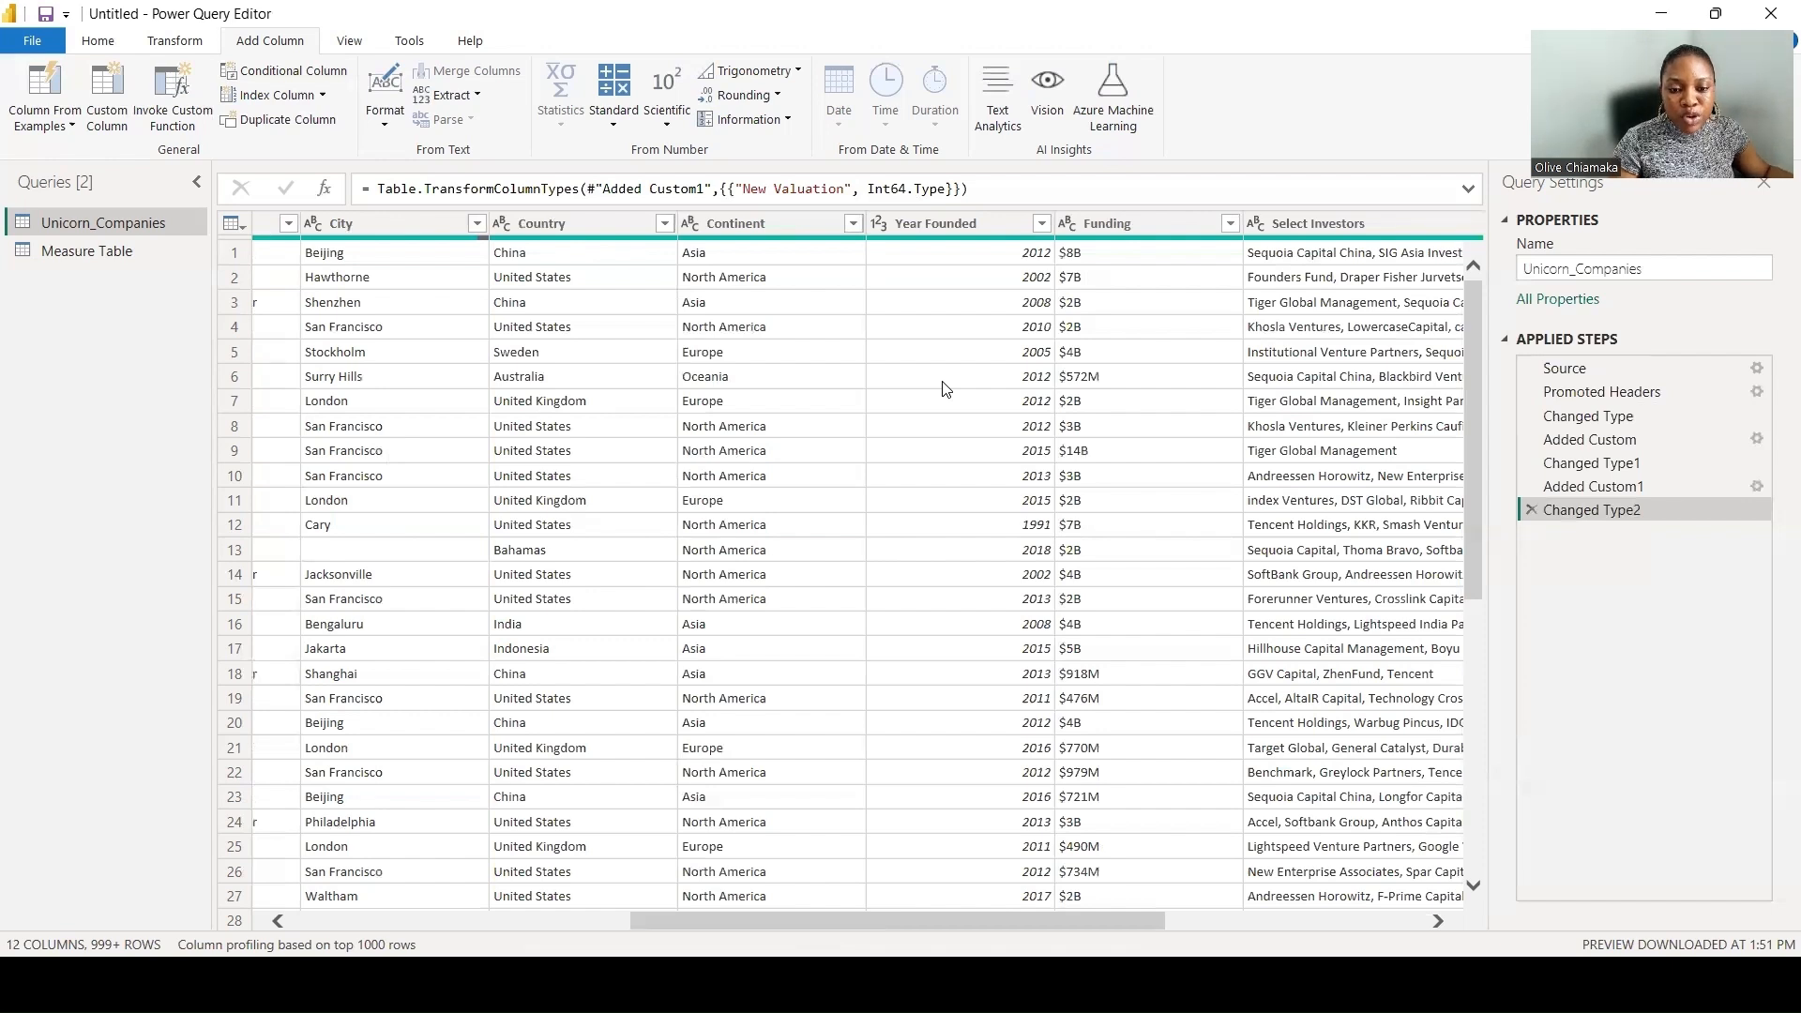
left_click(98, 43)
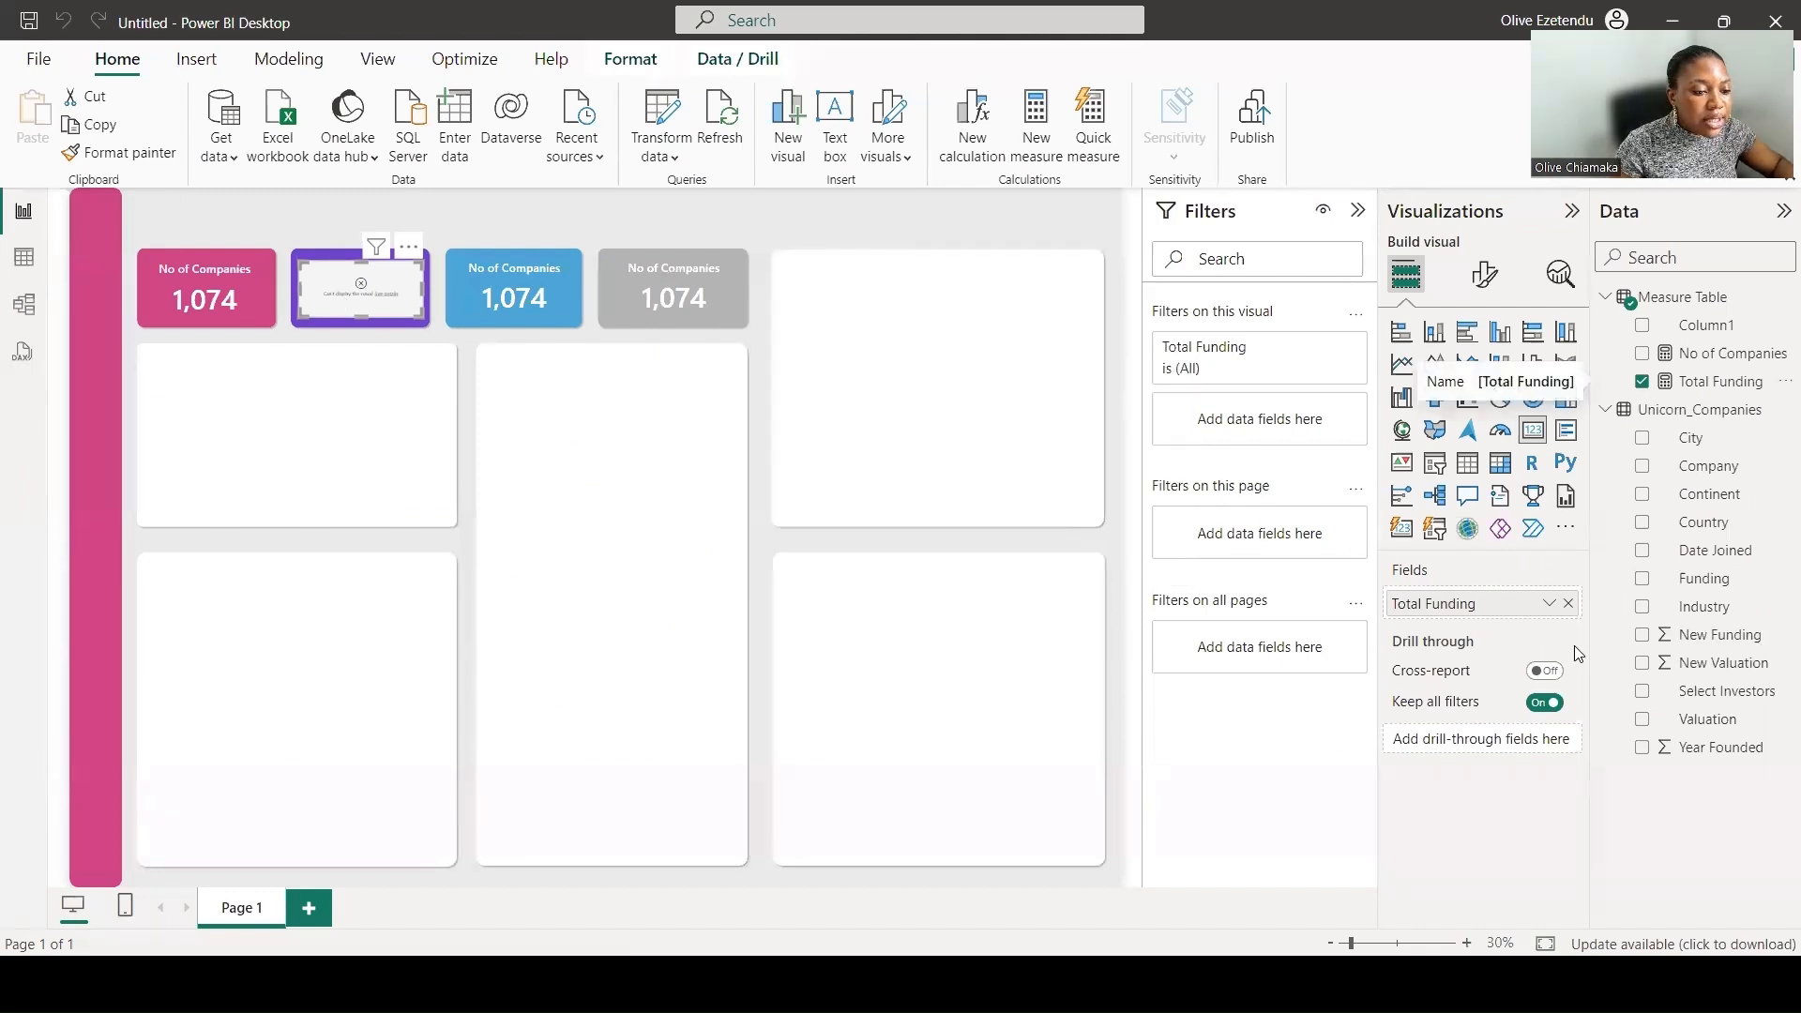
- Remove Total Funding from the purple card and redefine the measure as SUM(Unicorn_Companies[New Funding])
left_click(1566, 603)
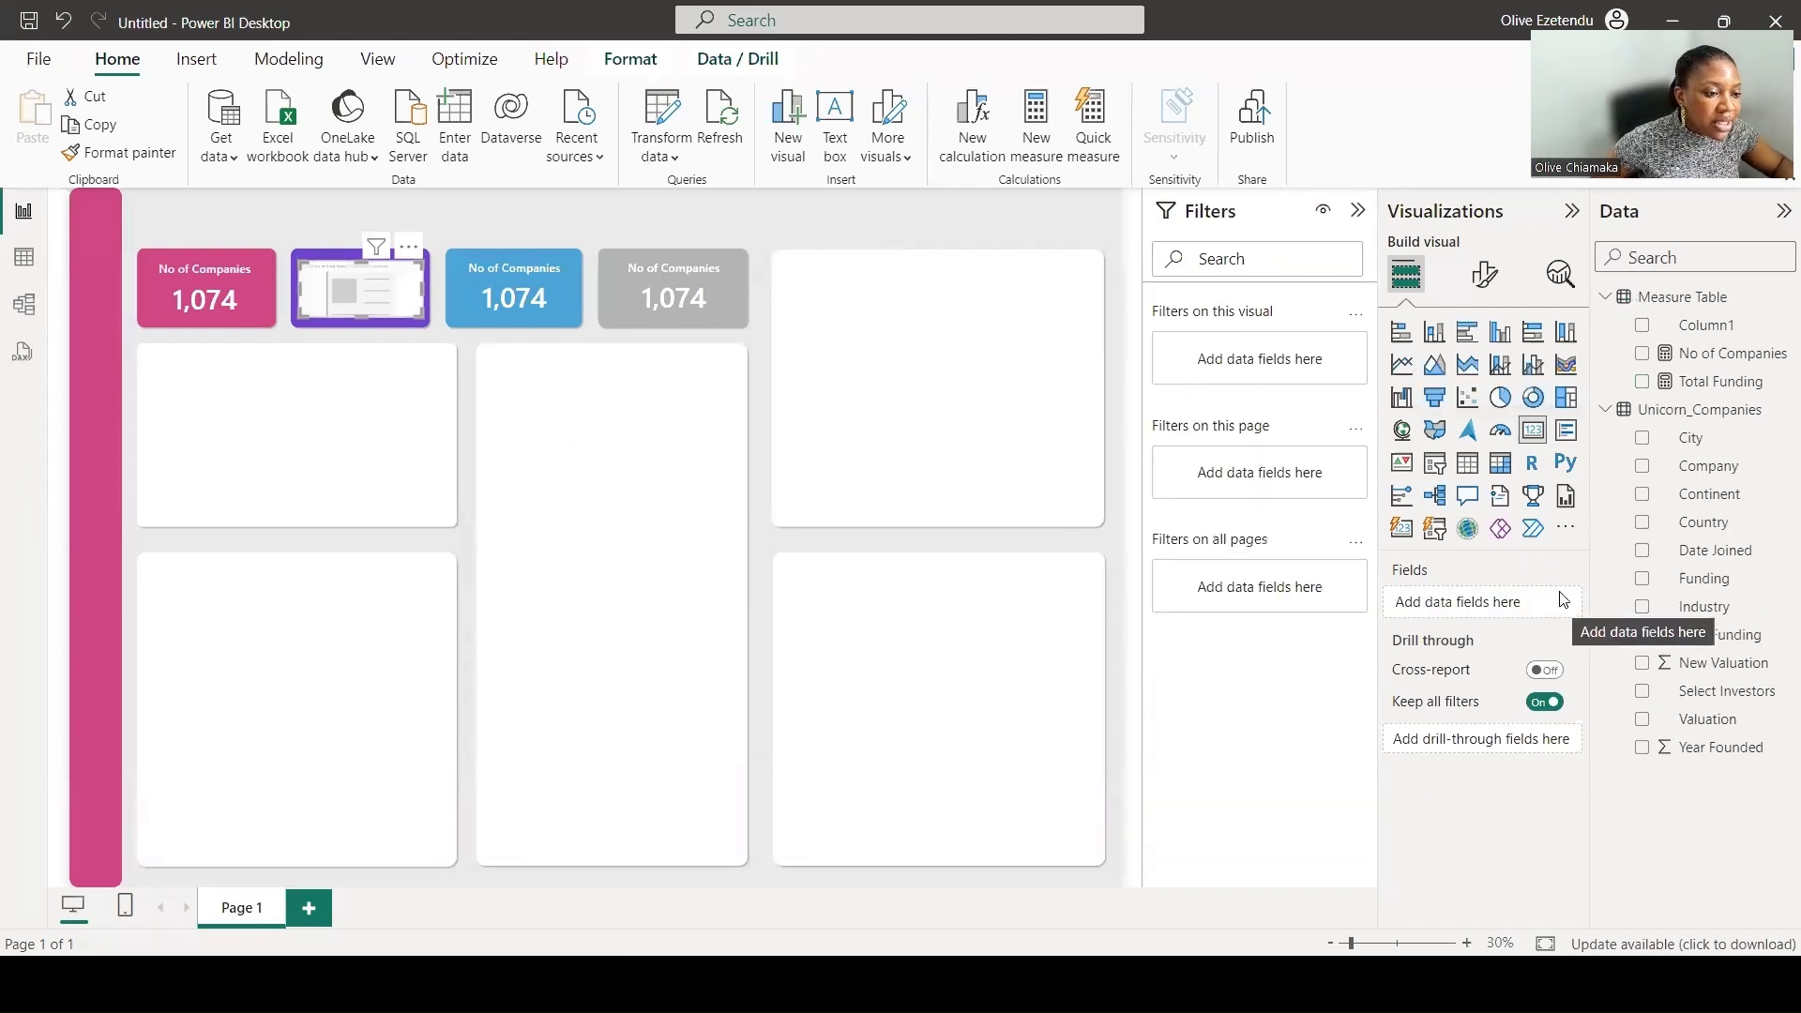
left_click(1704, 383)
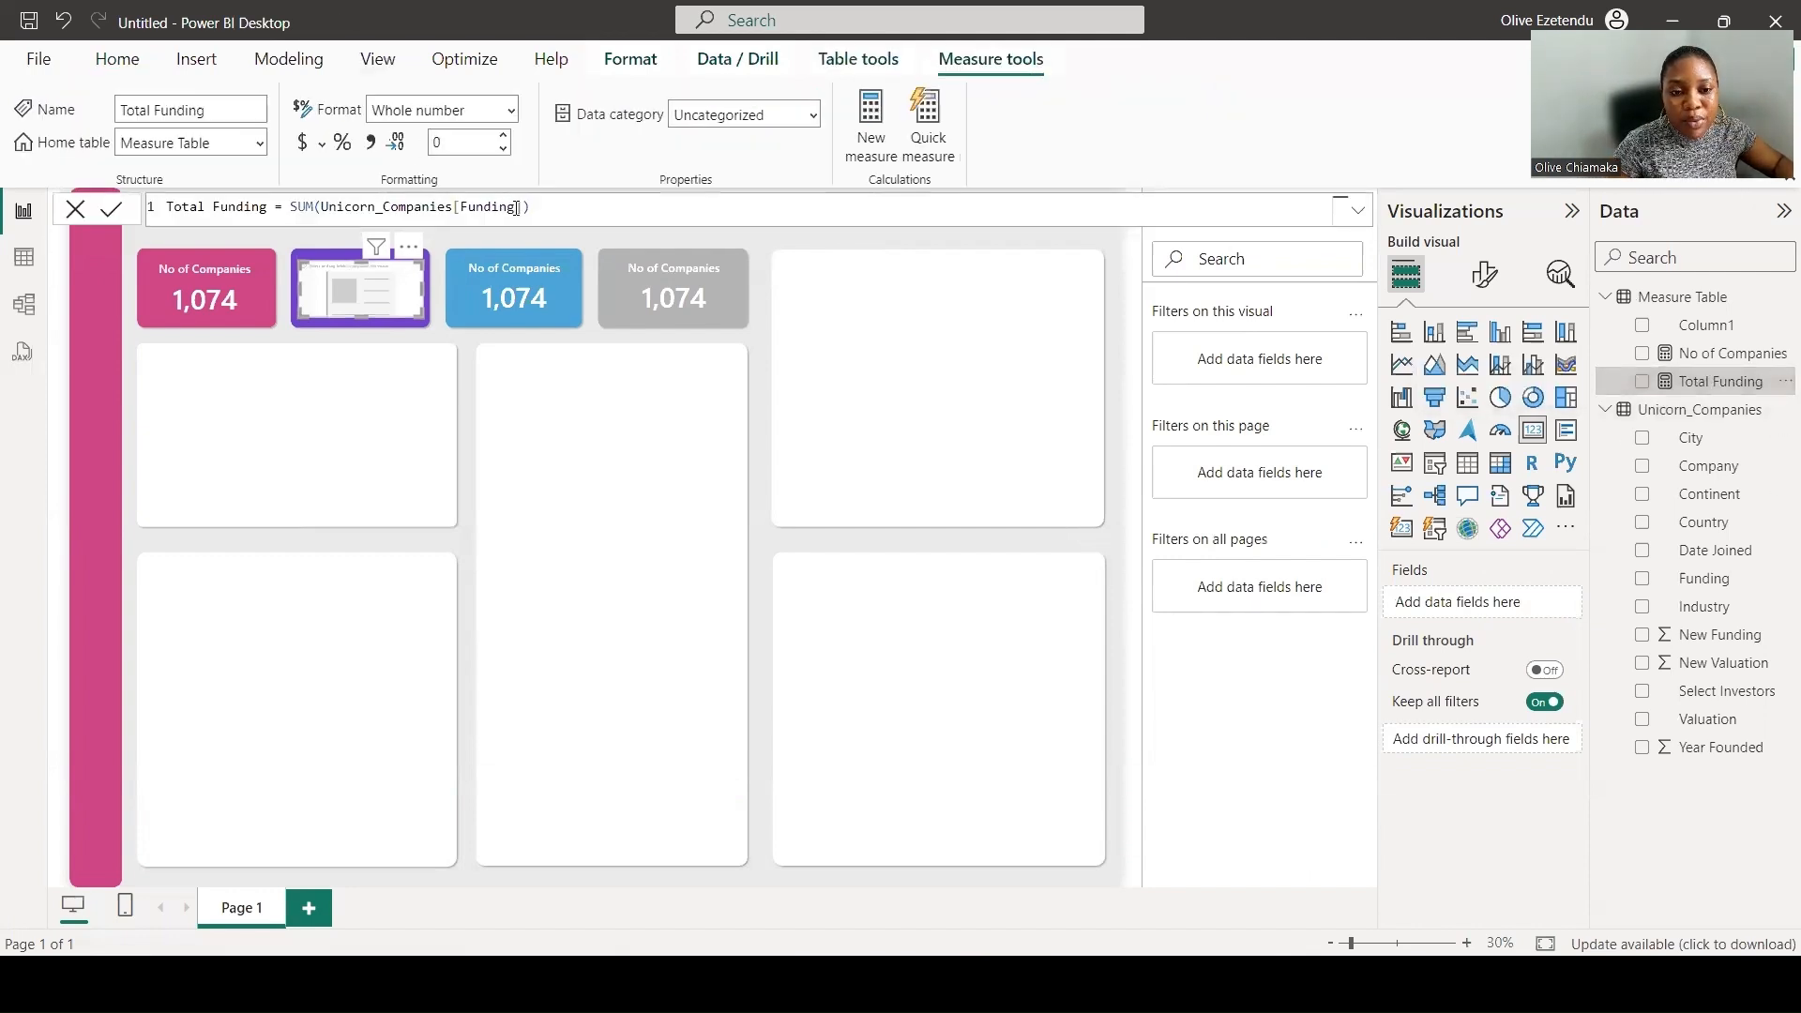
left_click(462, 207)
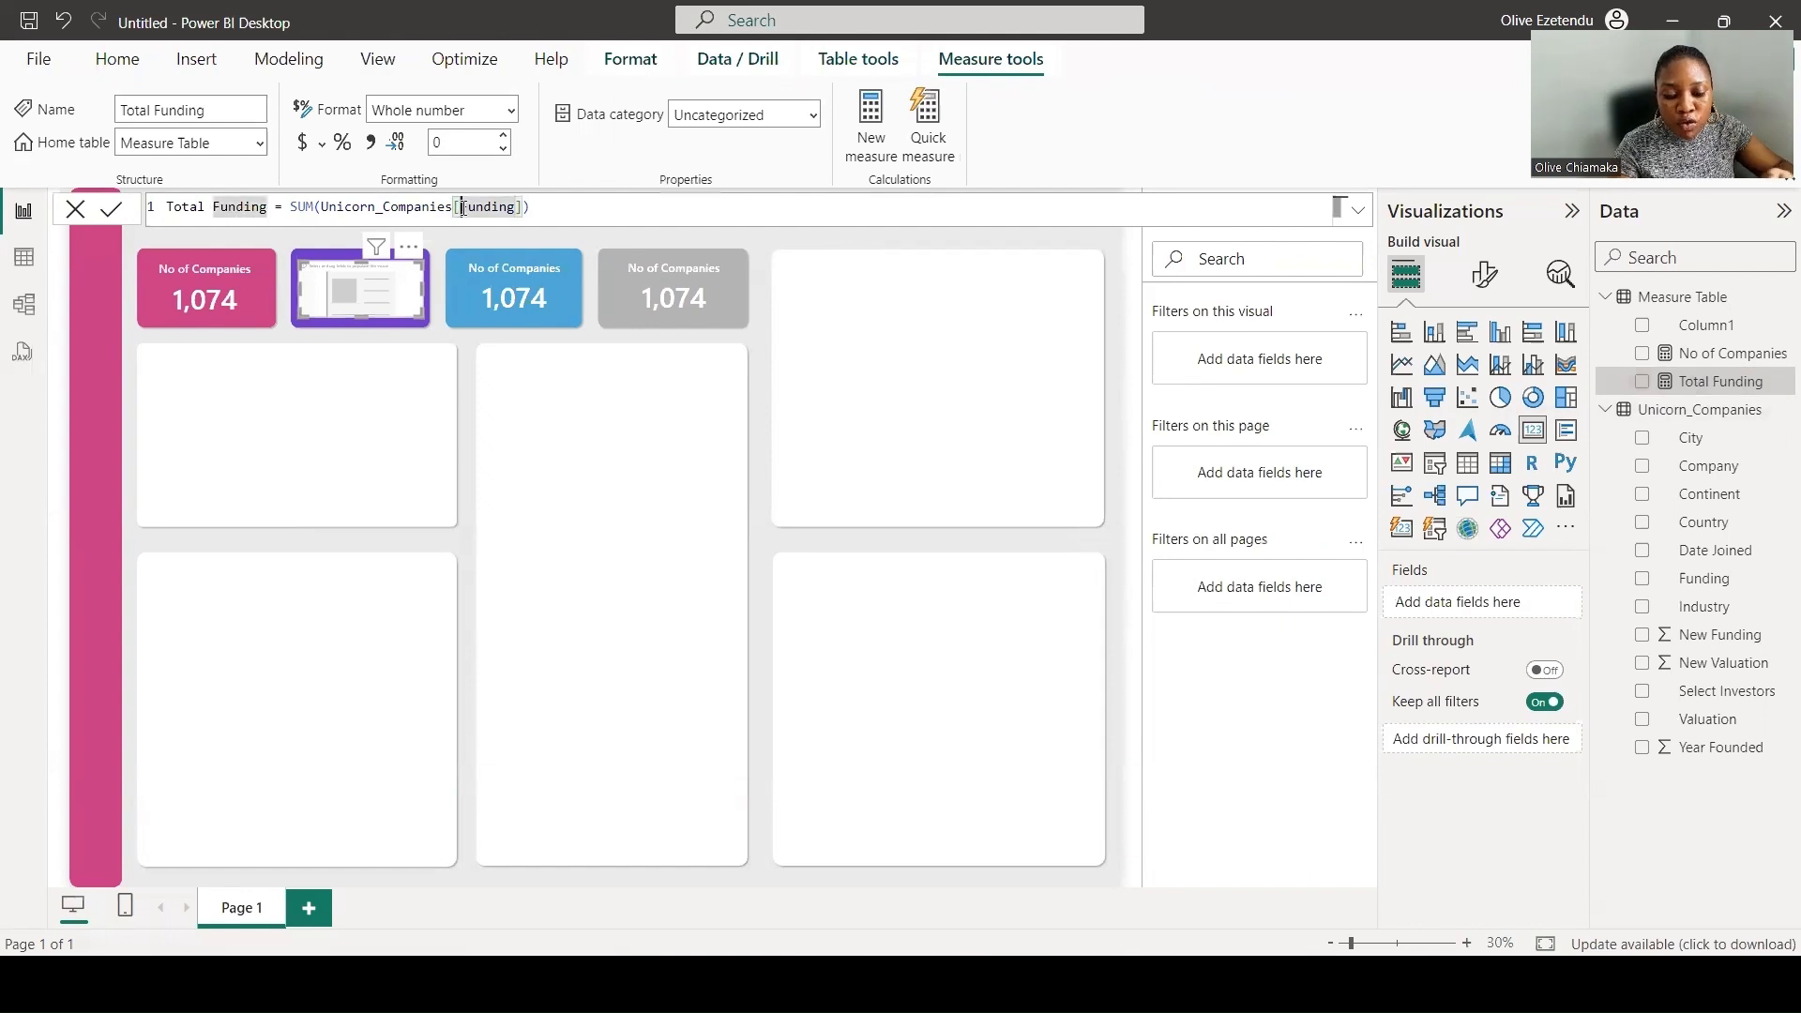
type("N")
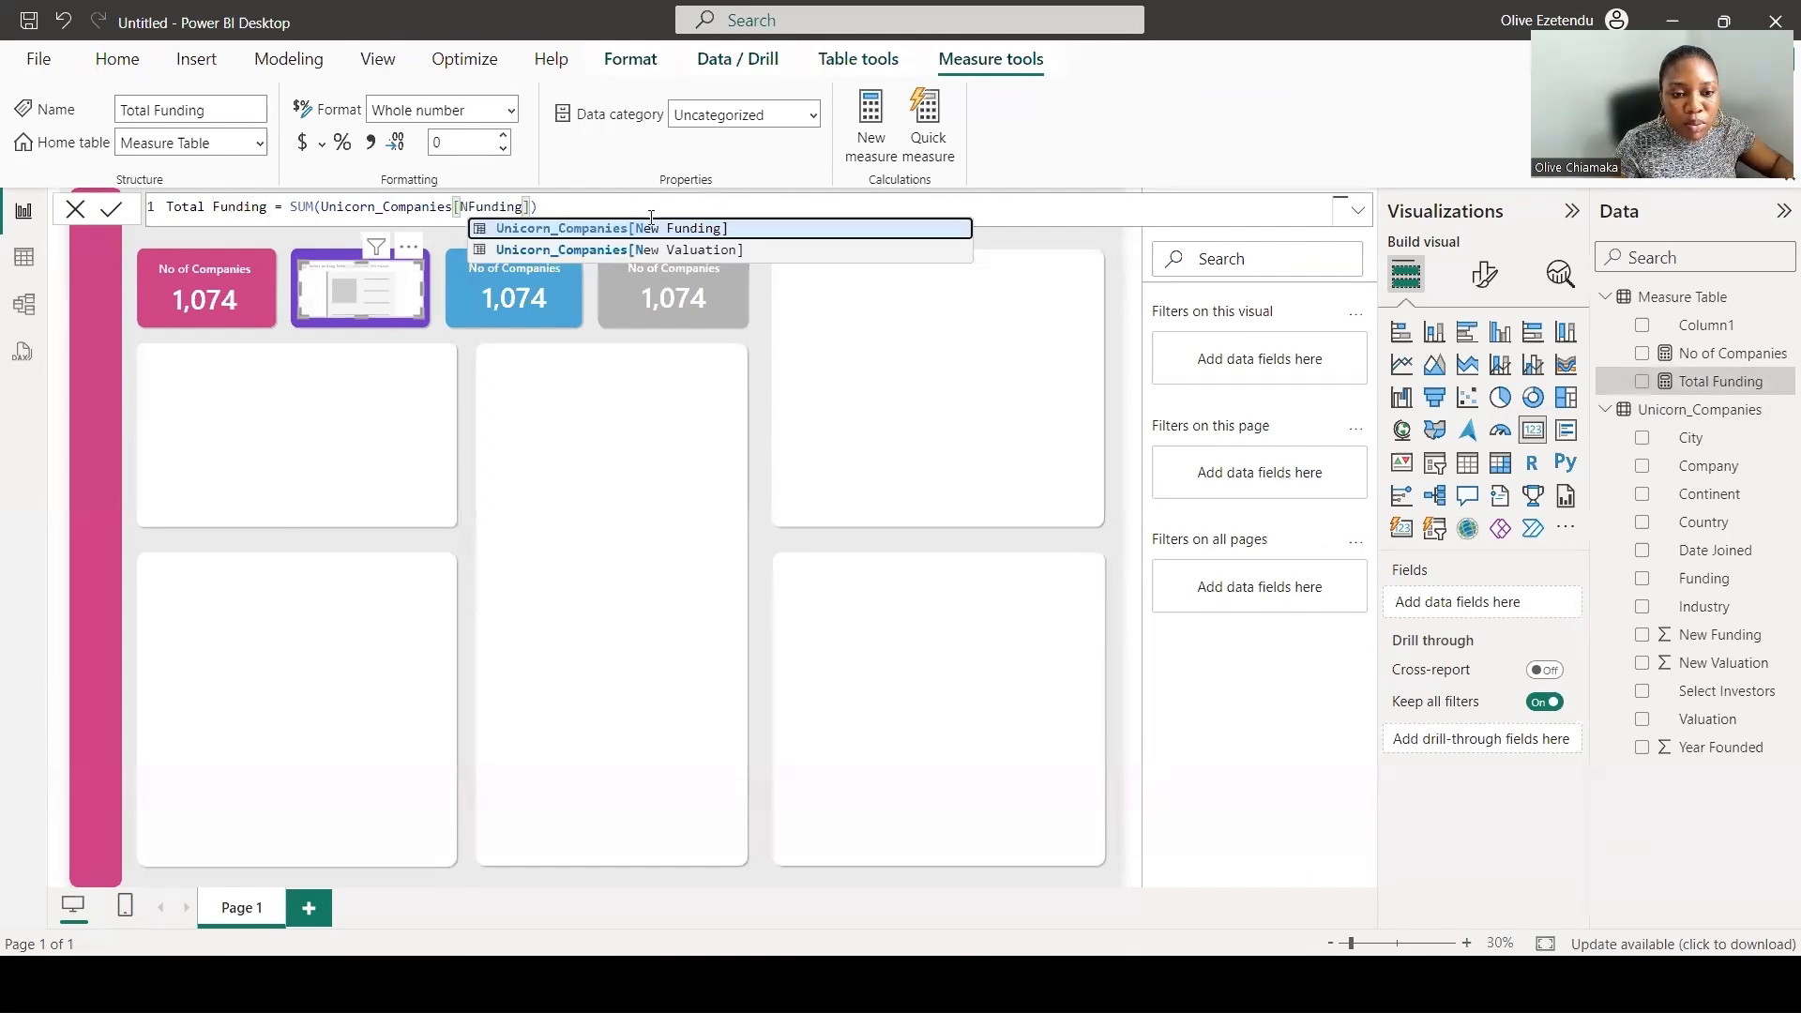
left_click(653, 229)
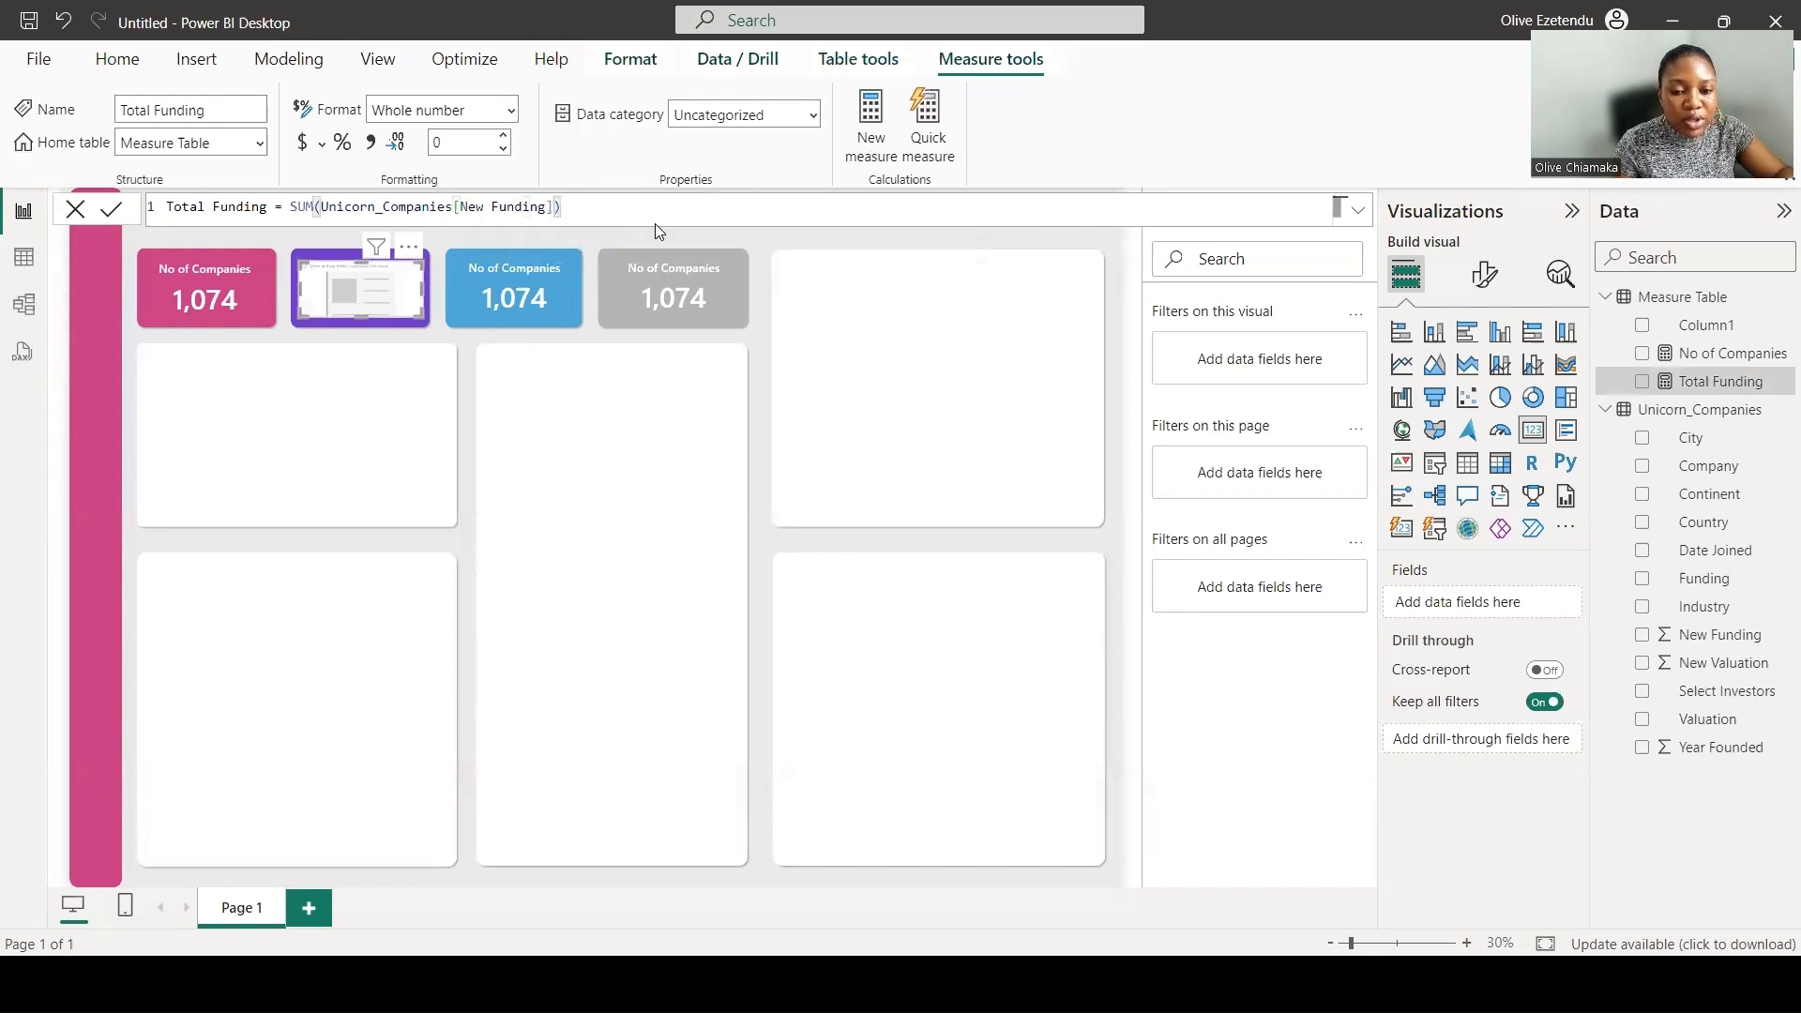
key("Return")
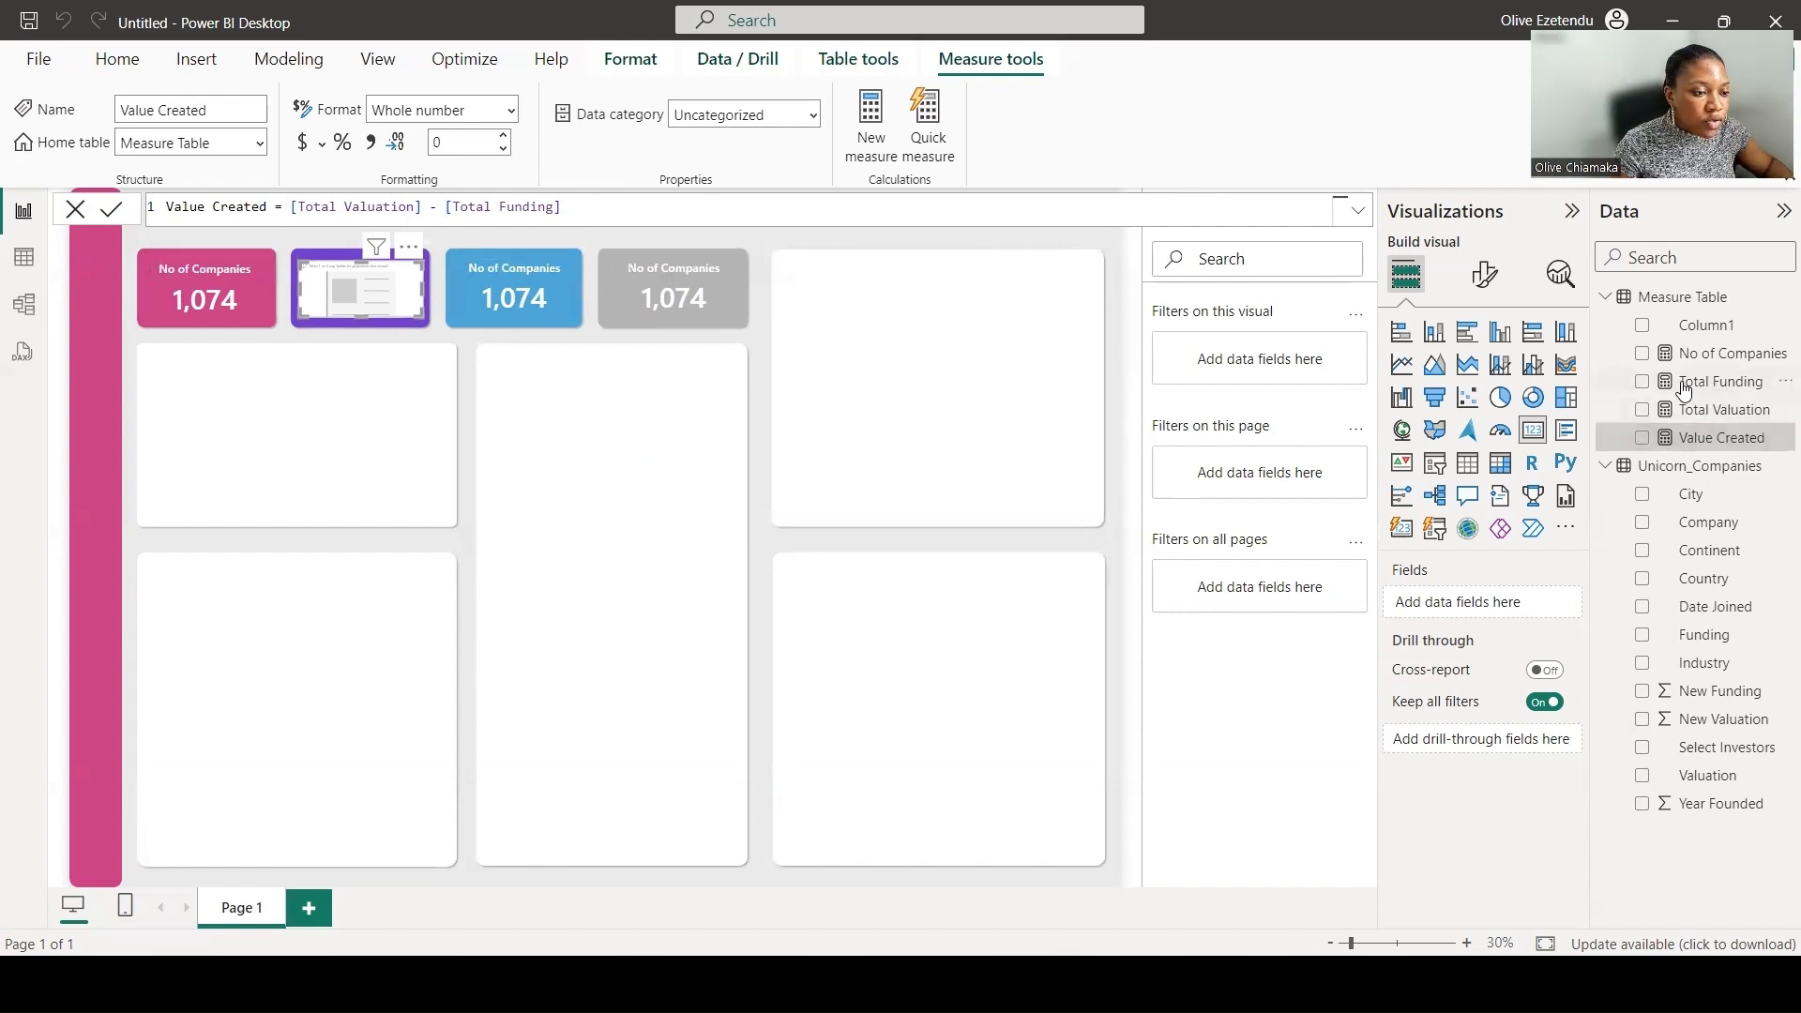
- Put the Total Funding measure back on the purple card and format the Value Created measure as currency
left_click_drag(1693, 387, 1488, 600)
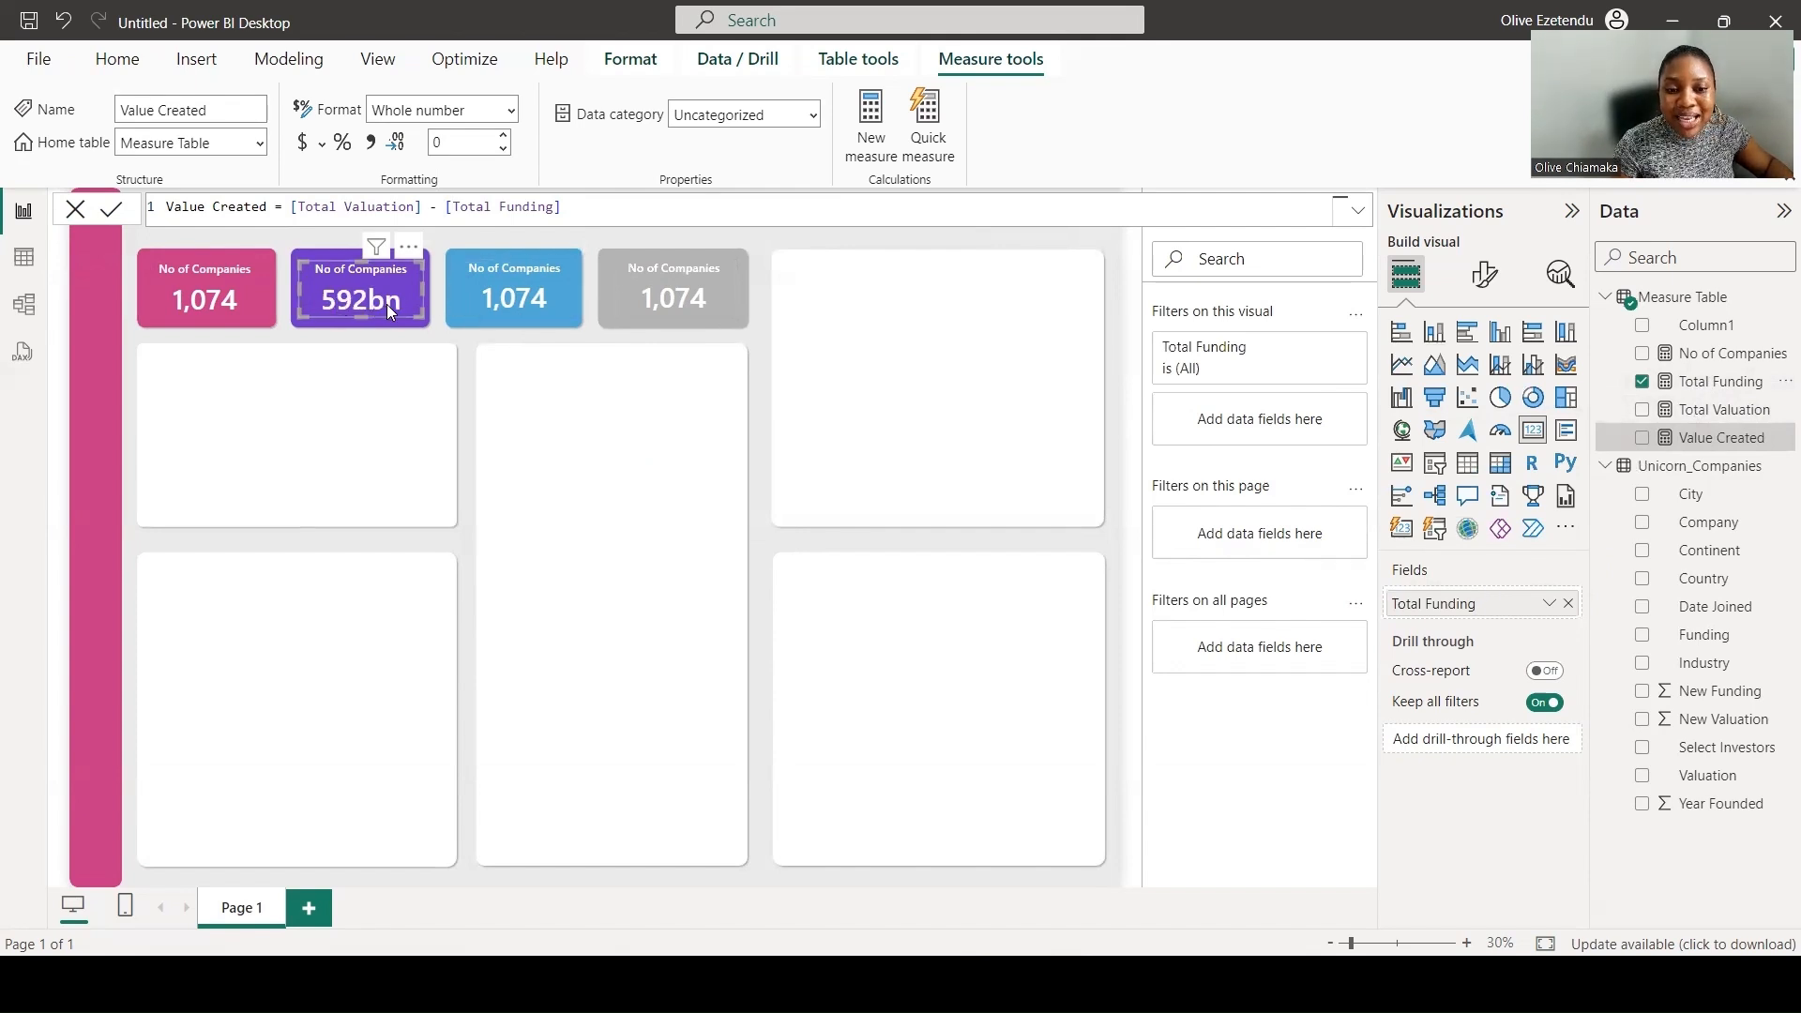
left_click(307, 150)
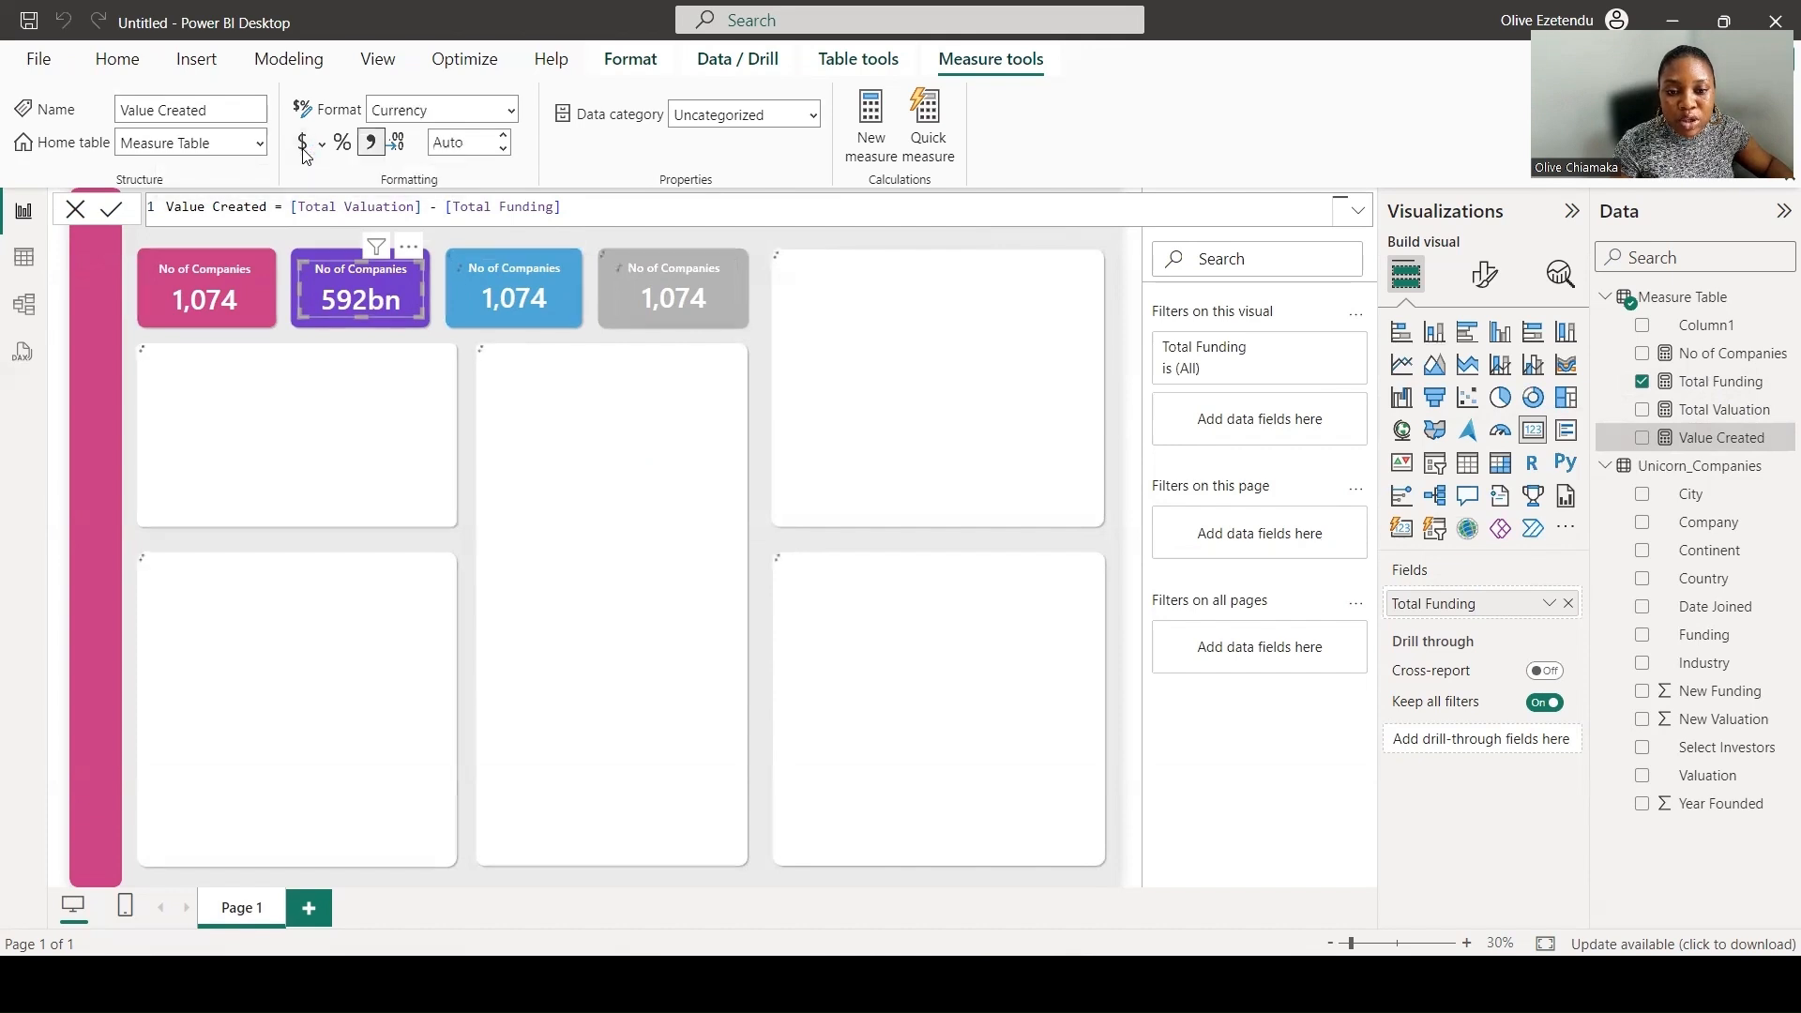